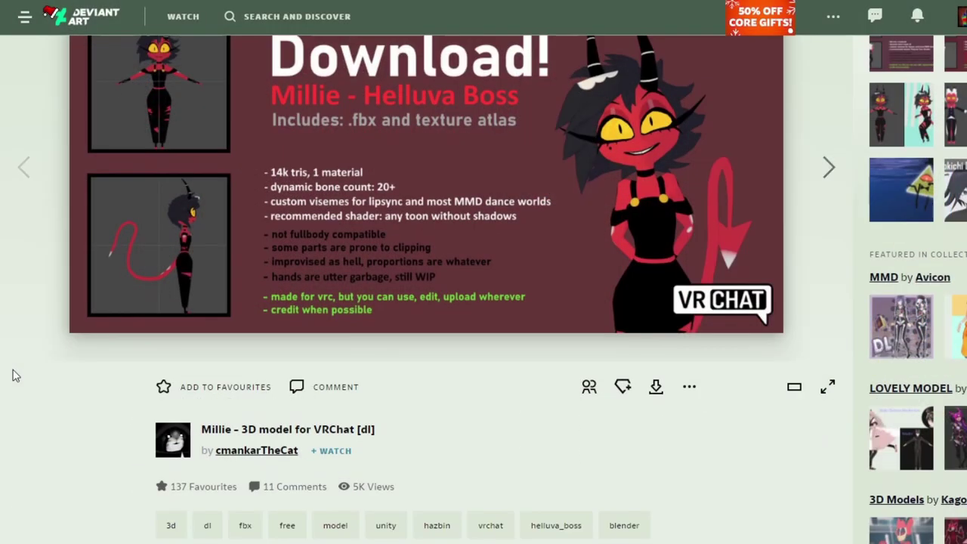
Read the Millie 3D model's feature list, author notes and usage terms on its DeviantArt page.
scroll(11, 373, "up", 1)
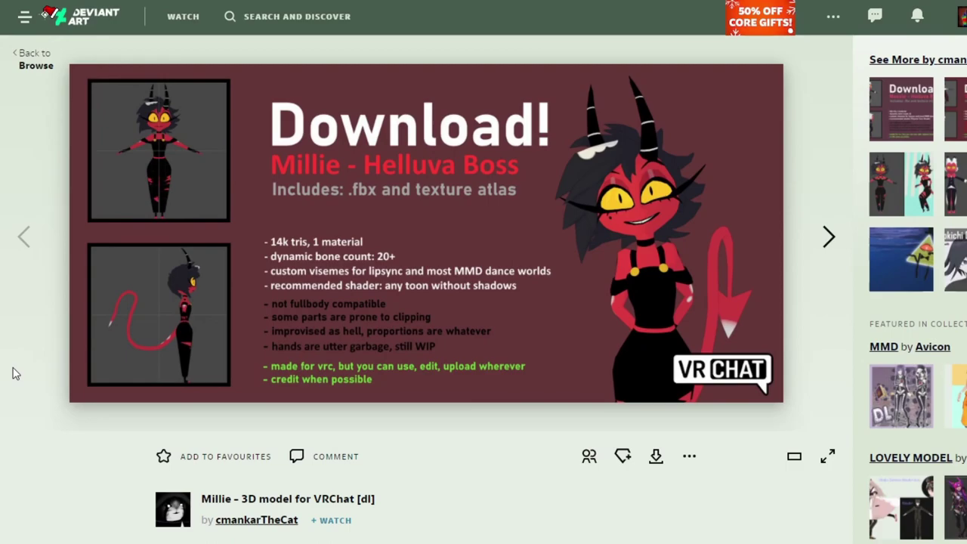
scroll(12, 374, "down", 5)
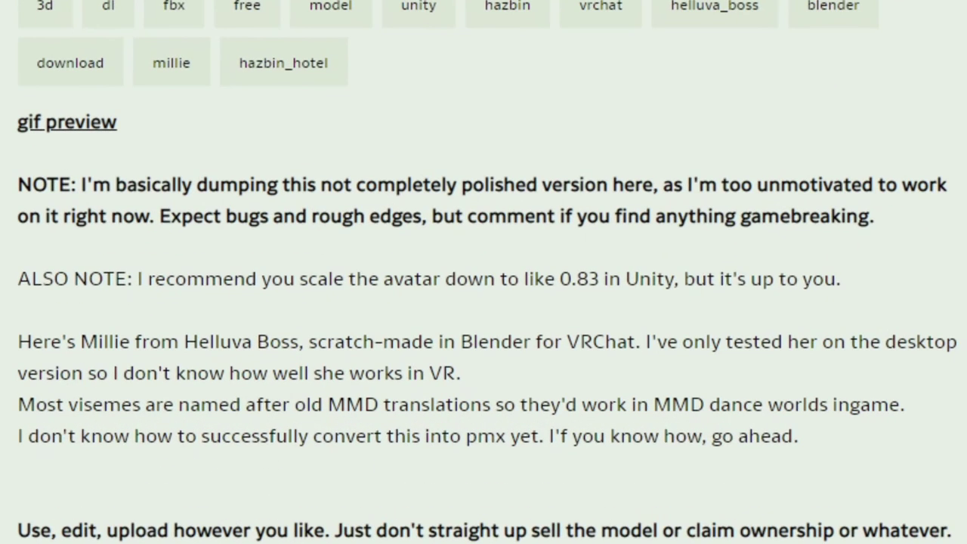
scroll(484, 272, "down", 3)
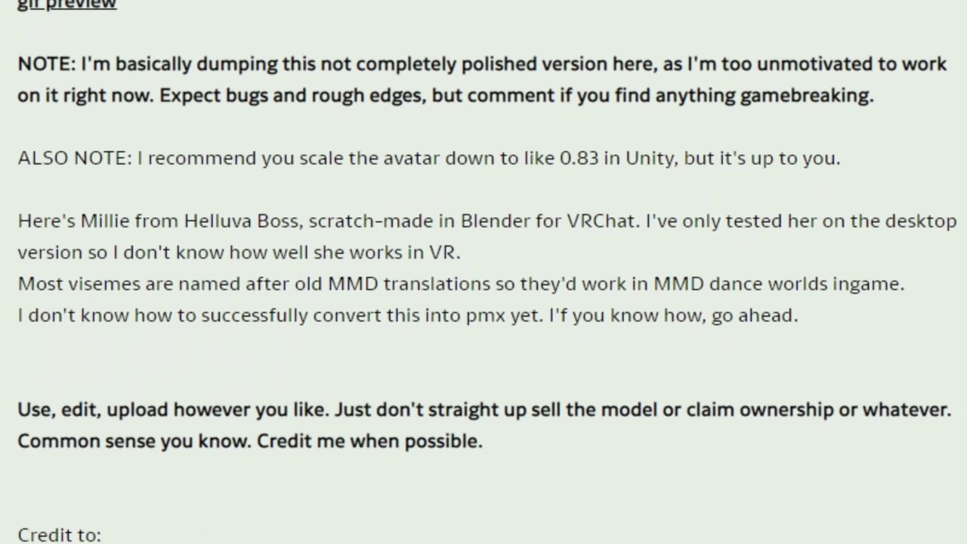
scroll(484, 272, "down", 2)
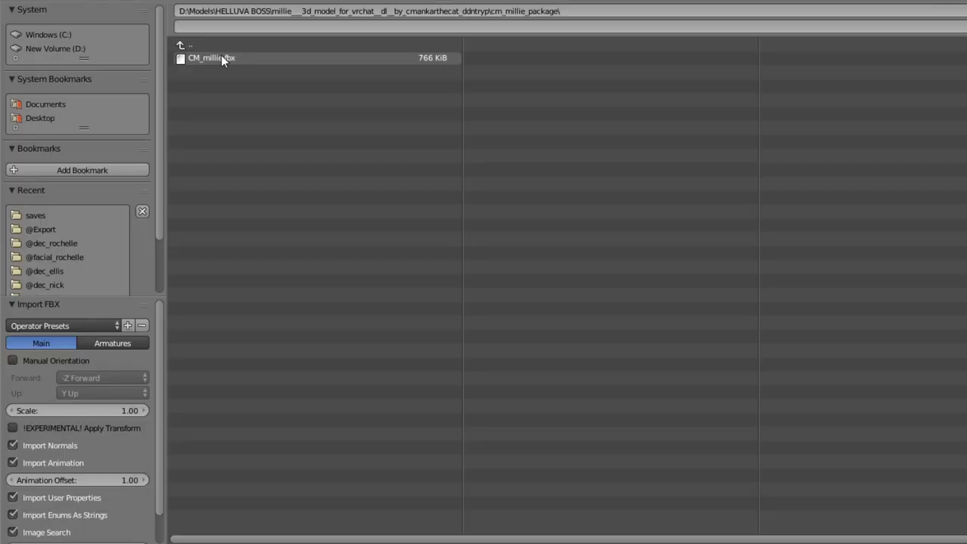
Switch to Blender, import CM_millie.fbx, check the textured model up close and open the body's mesh data properties.
left_click(221, 57)
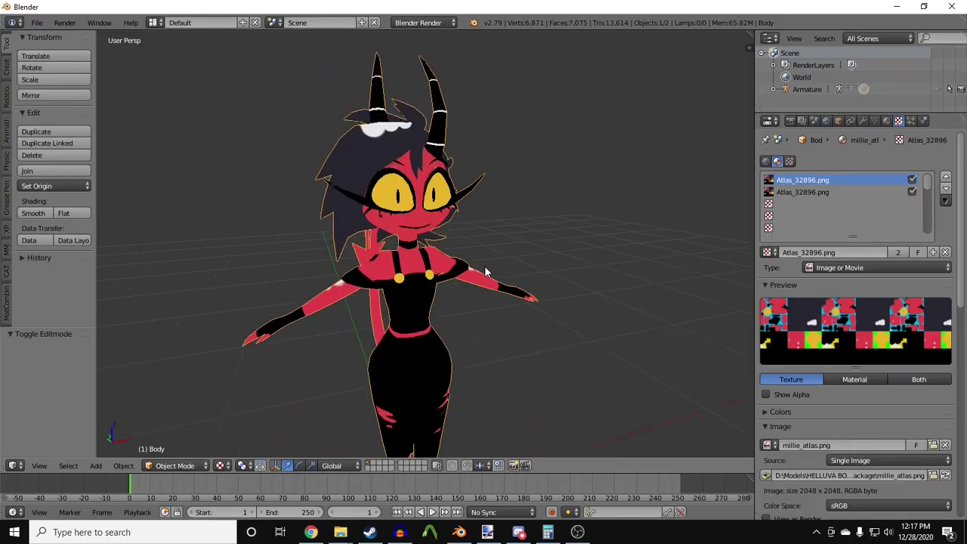
middle_click_drag(423, 261, 478, 293)
scroll(478, 293, "up", 5)
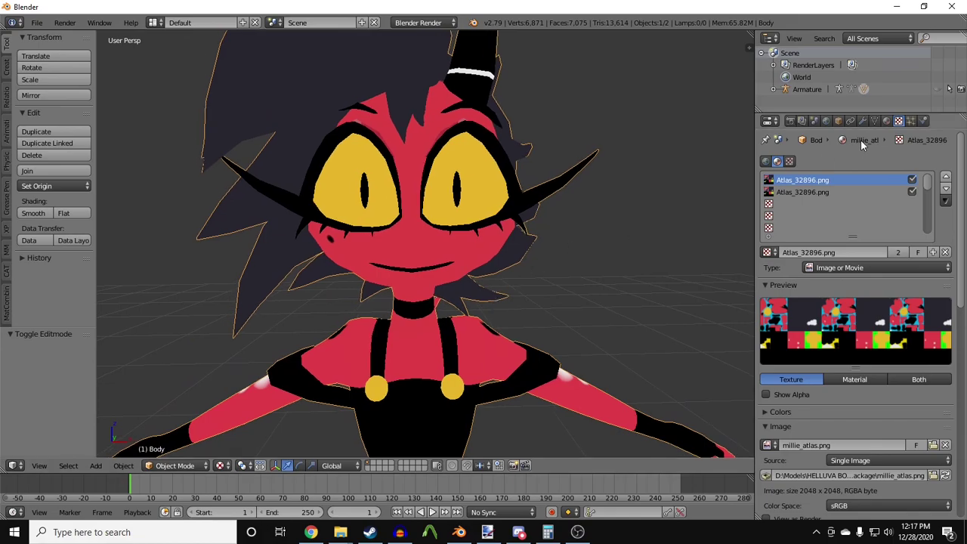
left_click(875, 121)
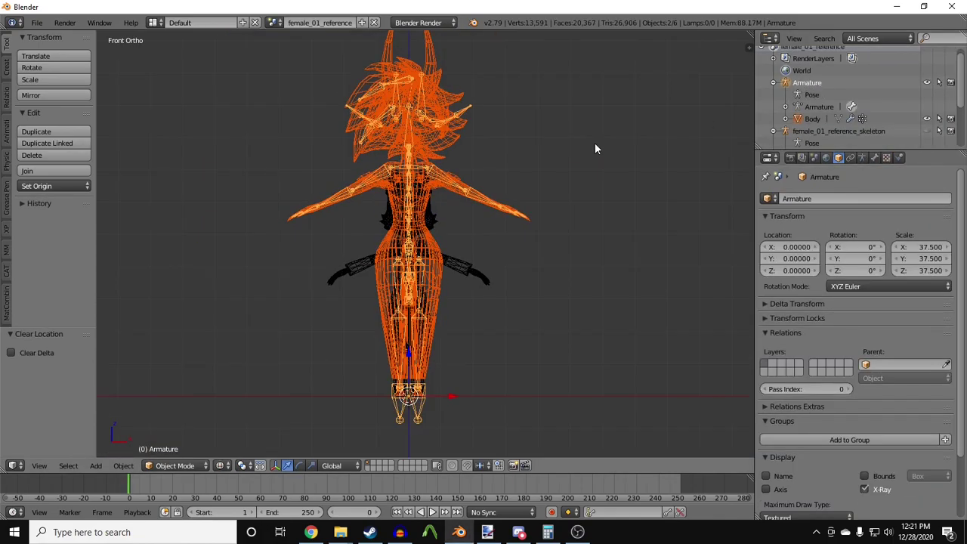
Scale Millie's armature to match the female_01_reference figure and hide the reference mesh.
key("s")
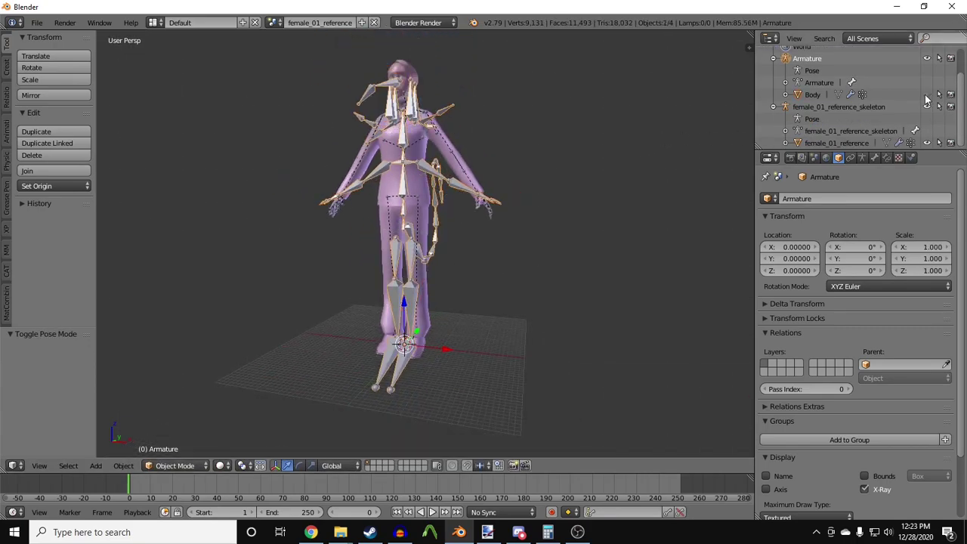
middle_click_drag(597, 170, 549, 218)
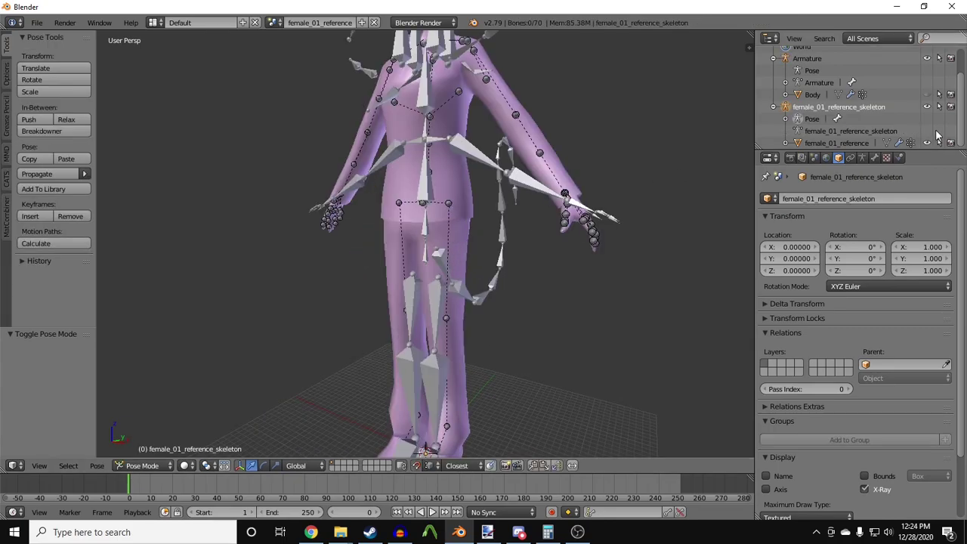
left_click(929, 145)
Move the reference skeleton's ValveBiped.Bip01_Pelvis bone about 8.5 units down onto the lower end of Millie's spine chain.
right_click(440, 220)
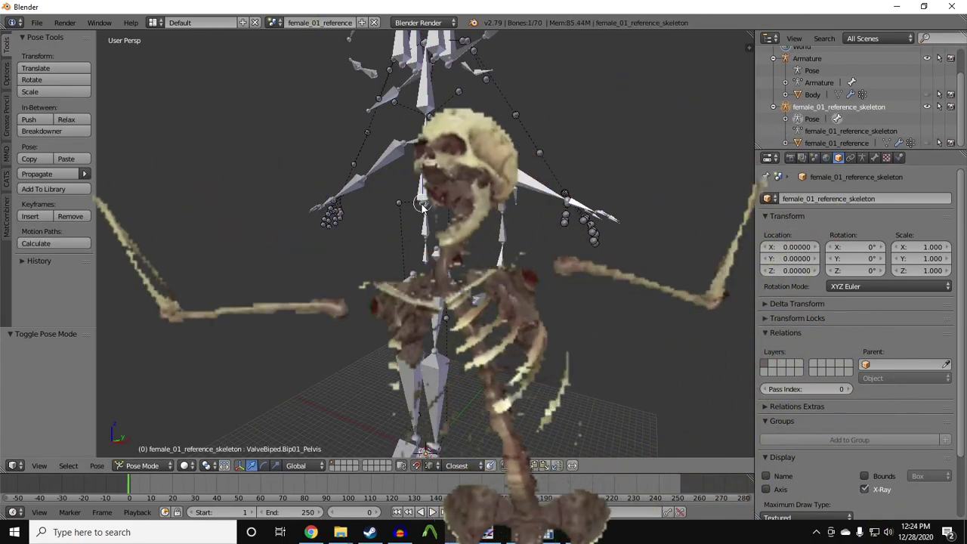
key("g")
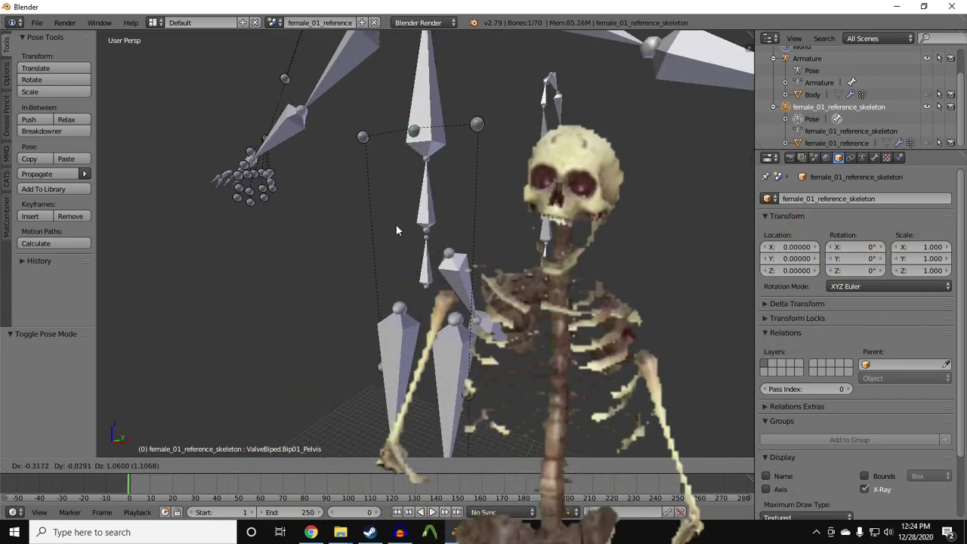
right_click(380, 265)
key("g")
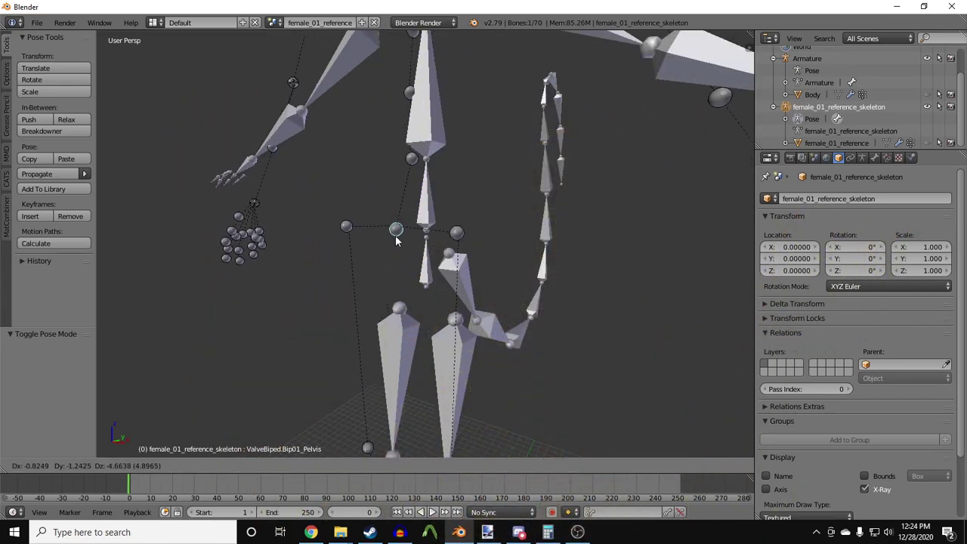
mouse_move(415, 287)
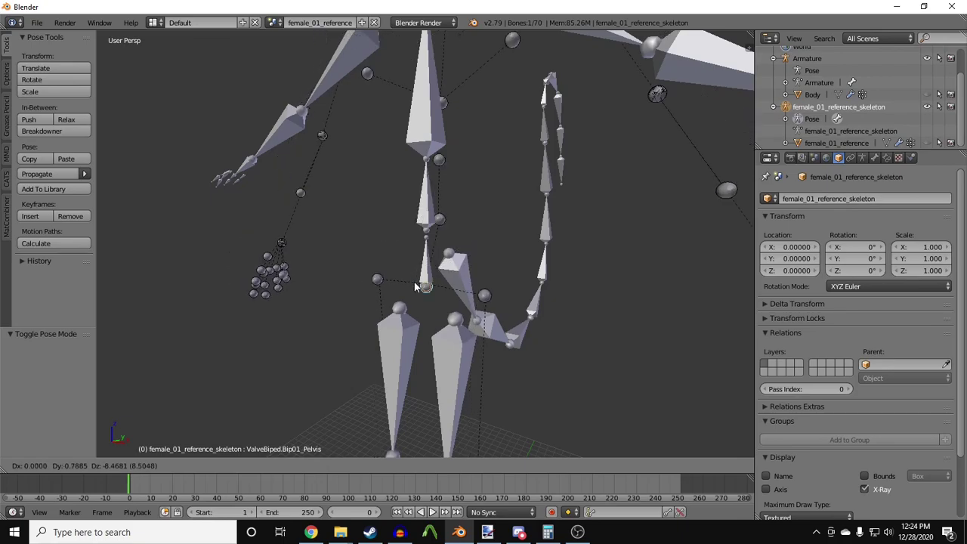
left_click(424, 291)
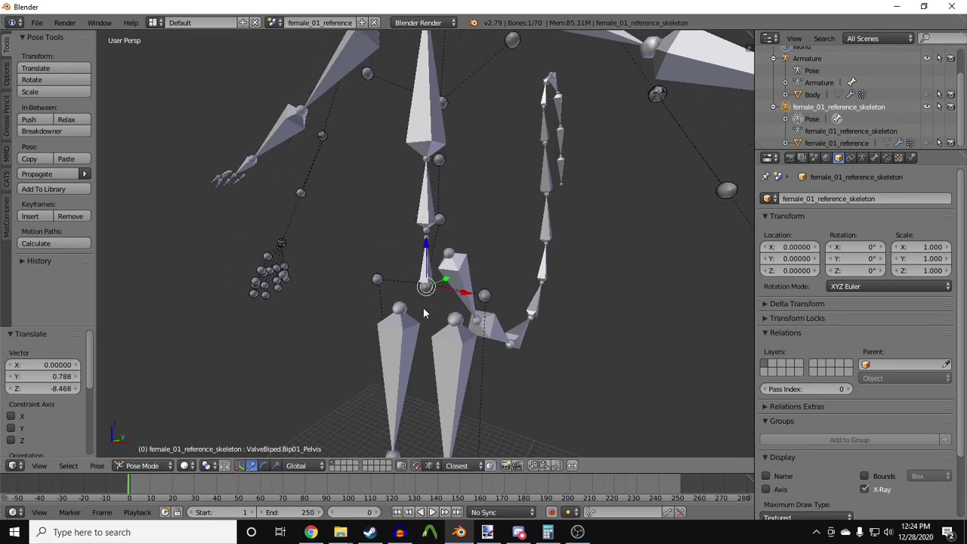
Move the ValveBiped.Bip01_L_Thigh and R_Thigh bones onto the upper joints of Millie's left and right leg bones.
middle_click_drag(423, 307, 499, 234)
right_click(484, 257)
key("g")
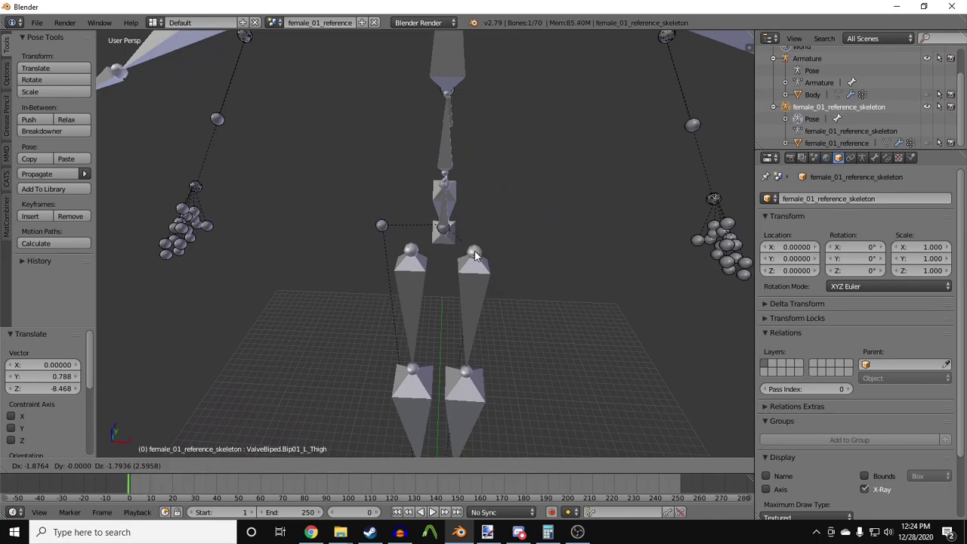
left_click(450, 251)
right_click(391, 233)
key("g")
left_click(414, 254)
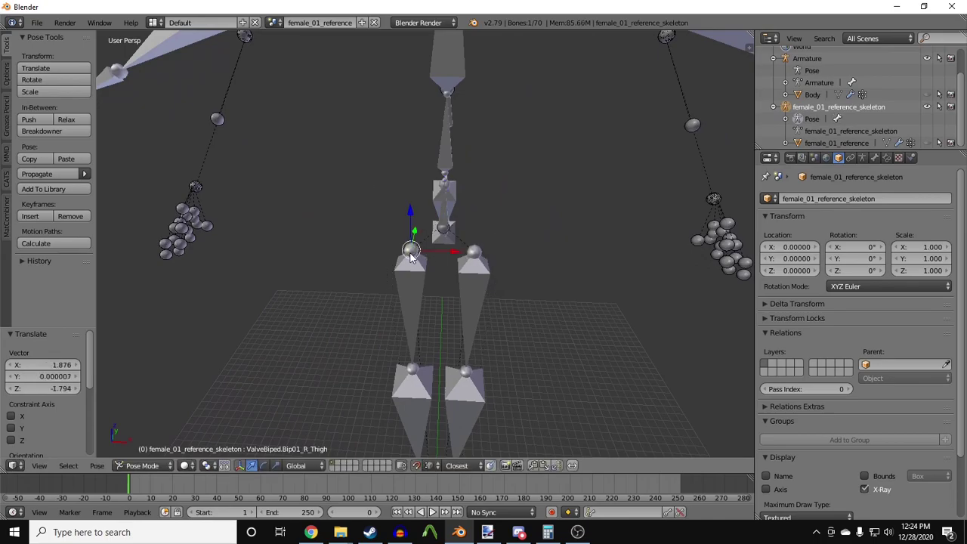
Select the reference skeleton's spine bones one after another to identify which is which, up to ValveBiped.Bip01_Spine4.
middle_click_drag(414, 256, 471, 263)
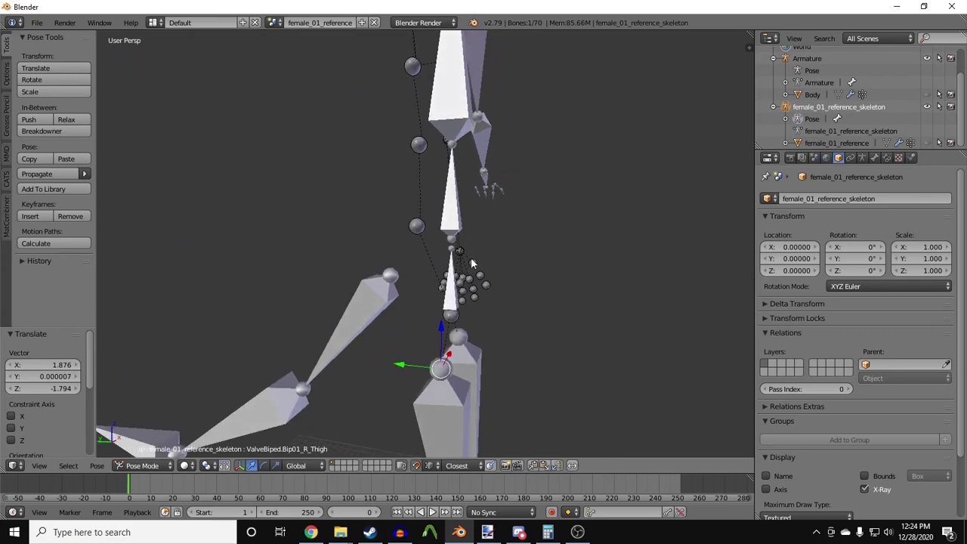
right_click(420, 232)
middle_click_drag(420, 232, 394, 189)
right_click(423, 215)
right_click(422, 191)
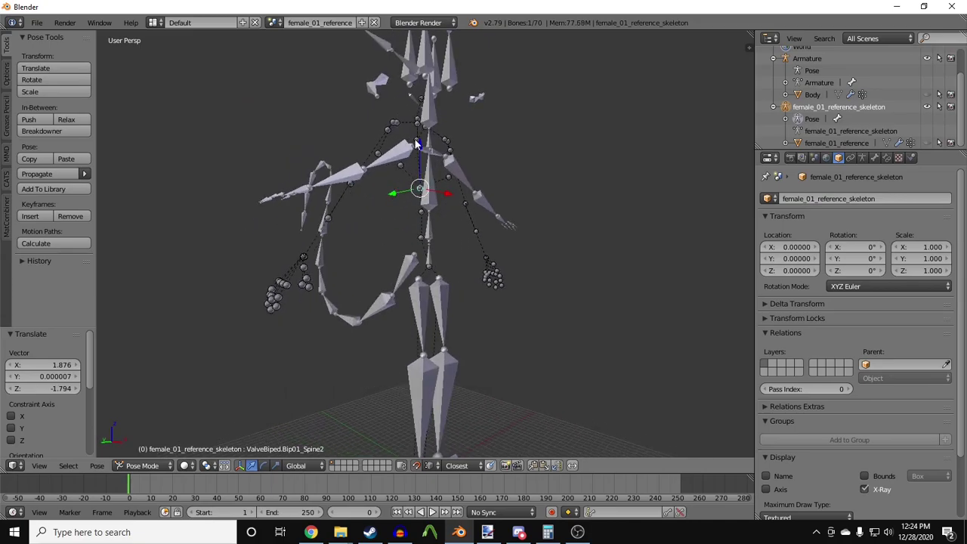
right_click(416, 144)
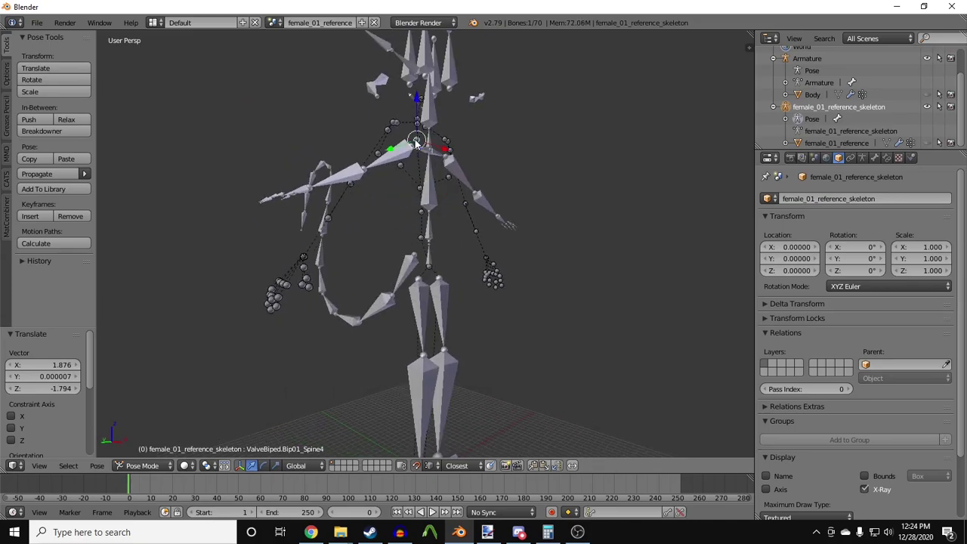
Move the ValveBiped.Bip01_Spine and Spine1 bones onto the two adjoining joints of Millie's lower spine.
right_click(421, 240)
scroll(431, 246, "up", 6)
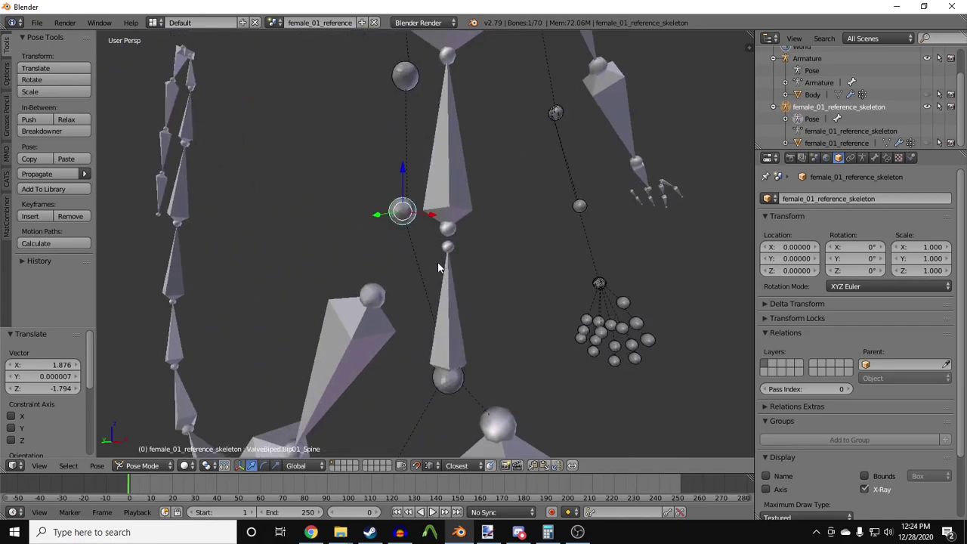
key("g")
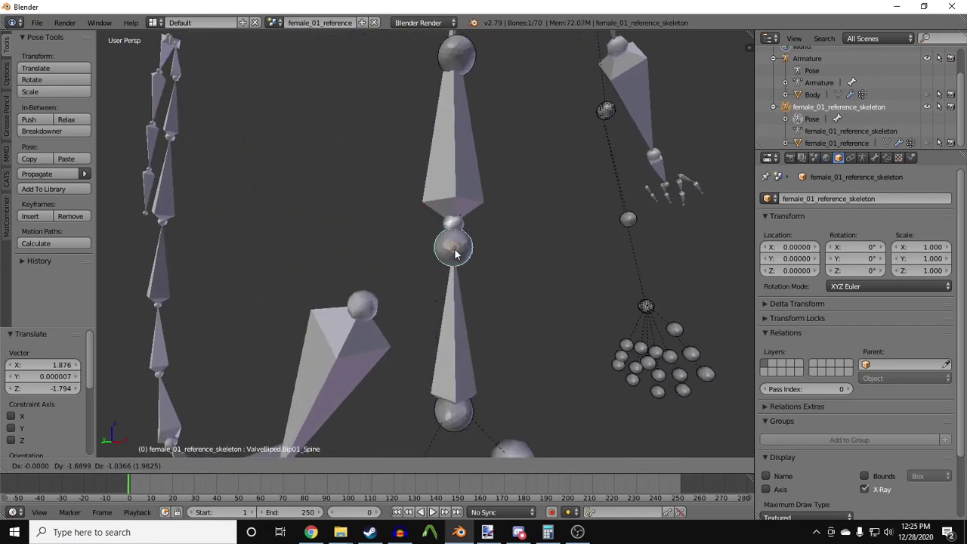
left_click(455, 254)
right_click(461, 190)
key("g")
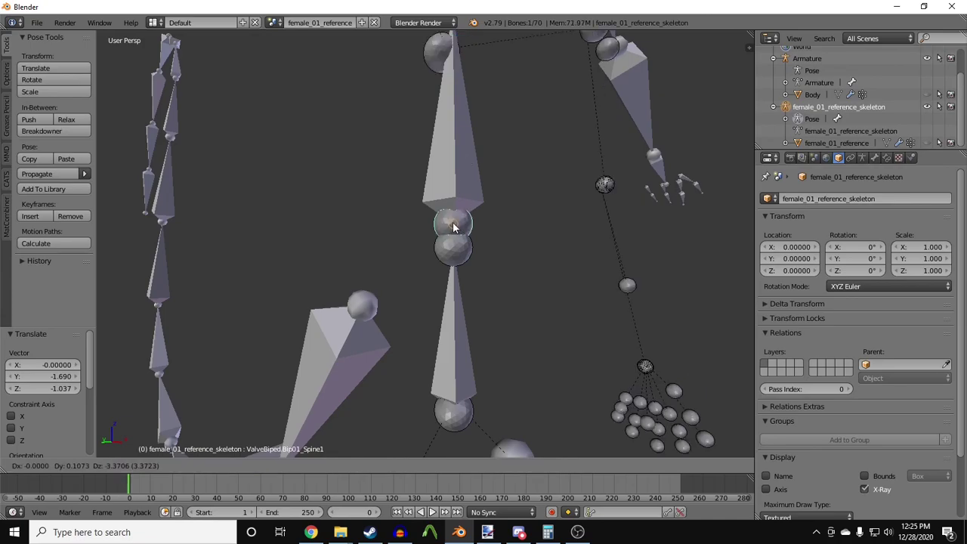
left_click(453, 224)
Move the reference skeleton's Spine2 and Spine4 bones together onto the joint at the base of Millie's chest bone.
scroll(454, 219, "down", 3)
middle_click_drag(446, 133, 429, 290, "shift")
middle_click_drag(429, 290, 474, 291)
right_click(421, 299)
key("g")
left_click(430, 283)
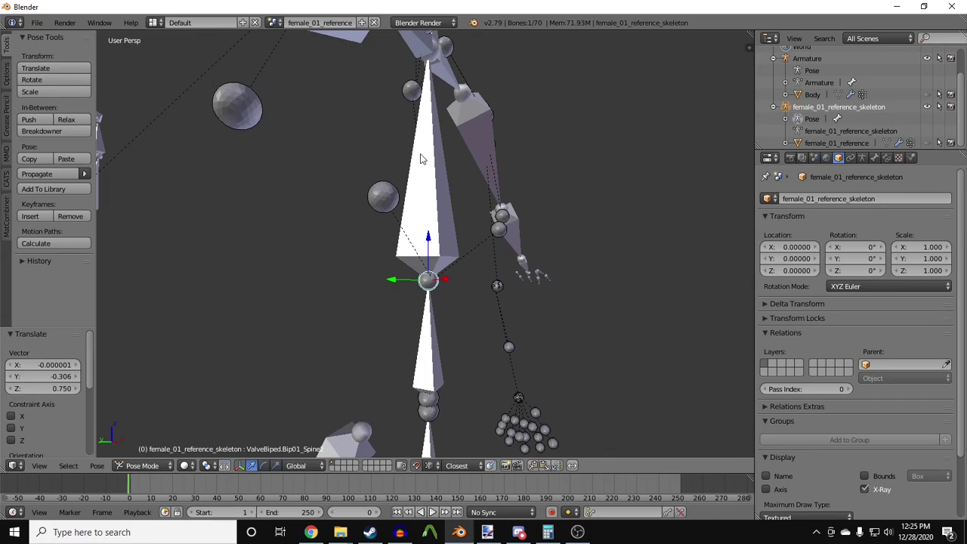
right_click(415, 95)
key("g")
left_click(428, 283)
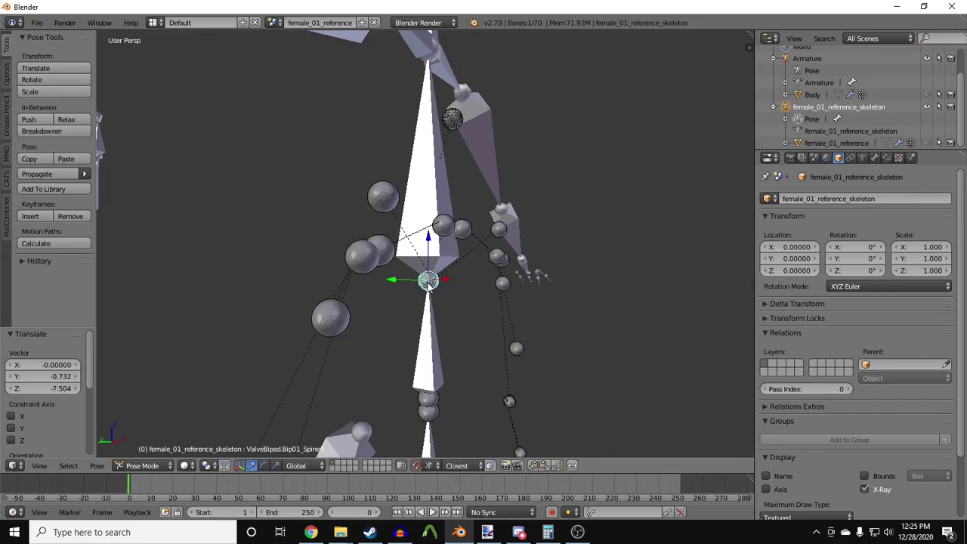
Align the reference skeleton's neck and head bones with Millie's matching neck joints in wireframe display.
middle_click_drag(429, 281, 366, 242)
middle_click_drag(421, 75, 571, 313, "shift")
key("z")
right_click(455, 266)
key("g")
left_click(456, 272)
Move the ValveBiped.Bip01_L_Clavicle and R_Clavicle bones onto the joint at the base of Millie's neck.
scroll(456, 273, "down", 3)
right_click(459, 410)
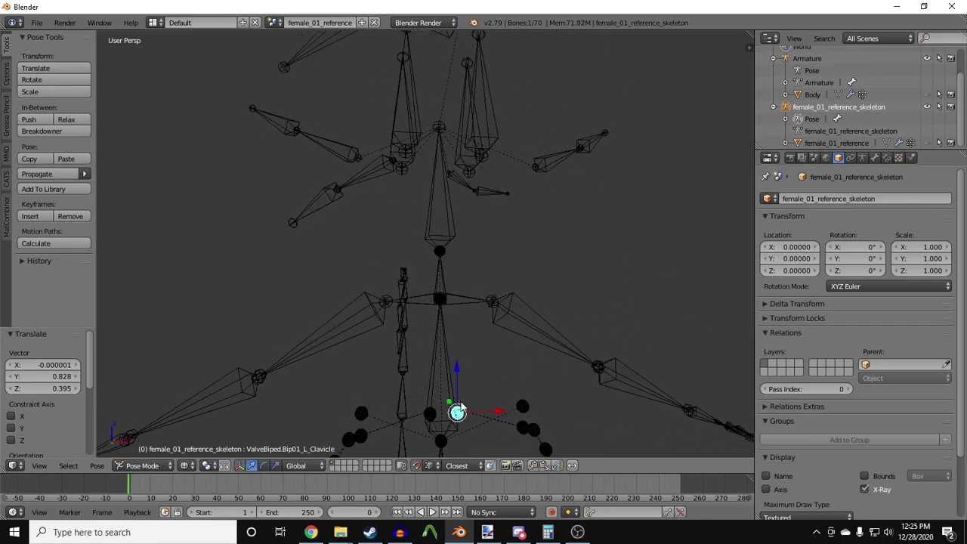
key("g")
left_click(441, 301)
right_click(428, 414)
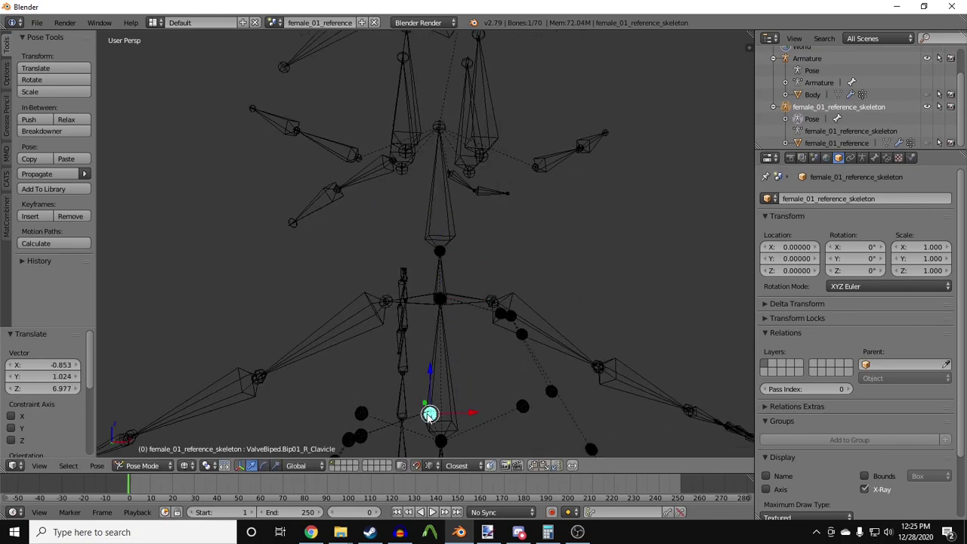
key("g")
left_click(440, 301)
Select the reference skeleton's left thigh bone in the wireframe front view and hide Millie's armature.
key("z")
middle_click_drag(450, 339, 488, 339)
key("KP_1")
key("z")
key("a")
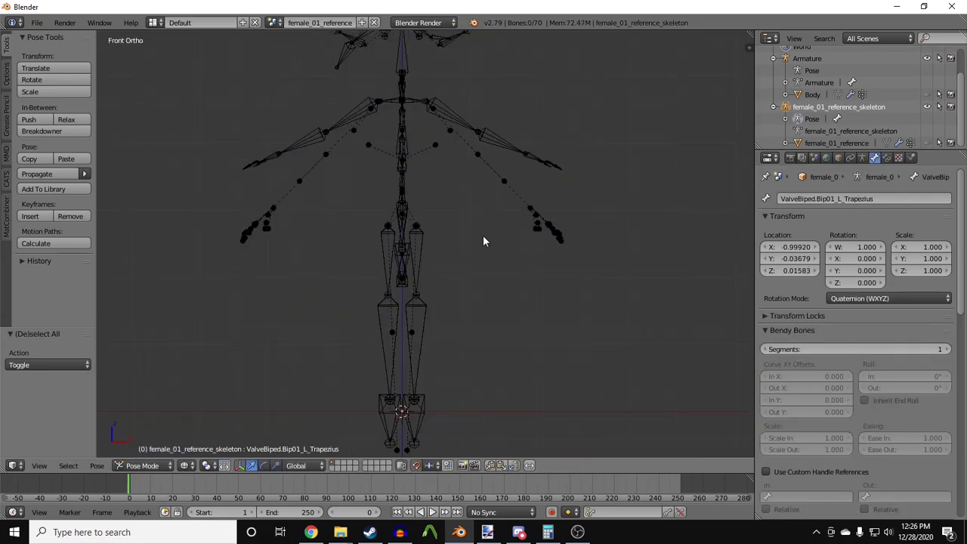
middle_click_drag(472, 215, 490, 236, "shift")
right_click(436, 249)
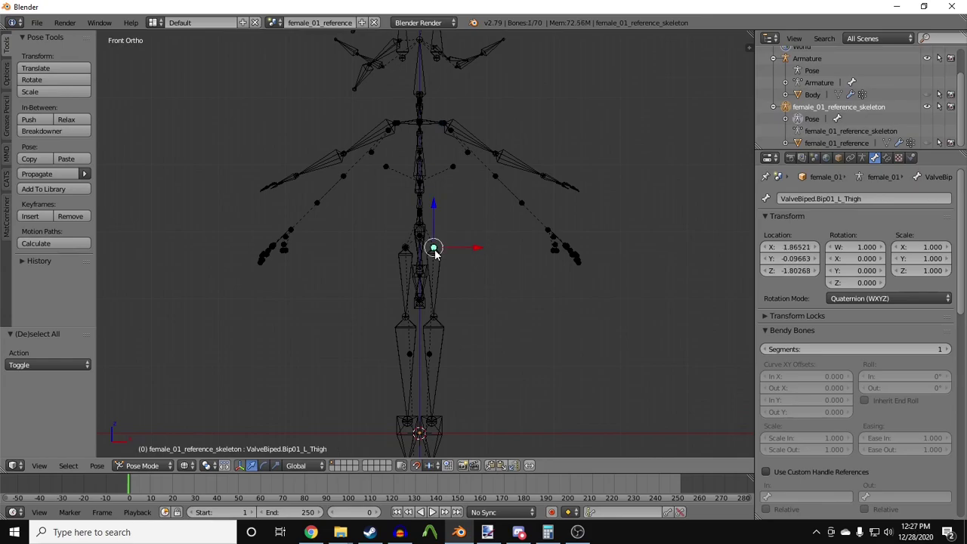
middle_click_drag(456, 323, 453, 267, "shift")
scroll(453, 269, "down", 2, "shift")
scroll(453, 282, "up", 5)
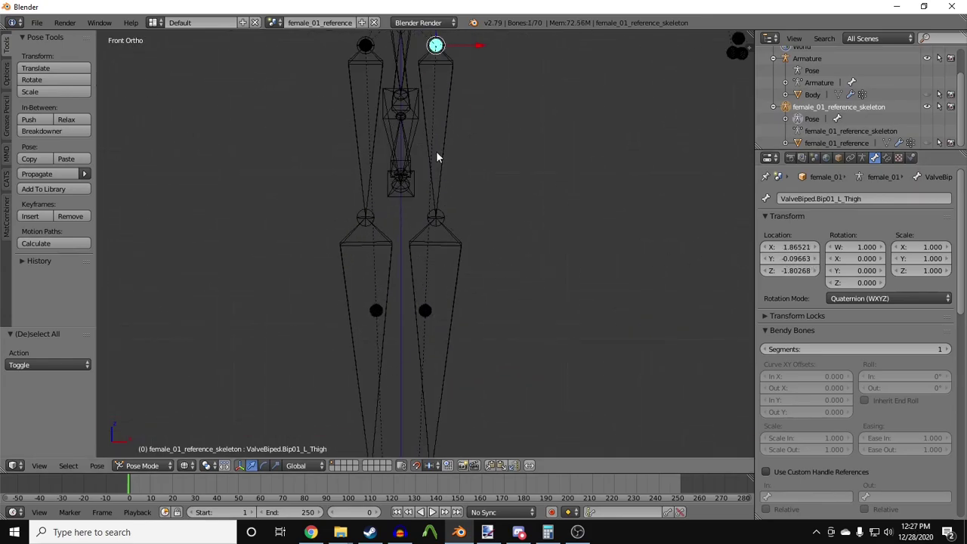
left_click(927, 58)
Set the Y rotation of the ValveBiped.Bip01_L_Thigh bone to -0.025 to straighten the left leg from the front.
scroll(542, 206, "down", 3)
left_click(858, 270)
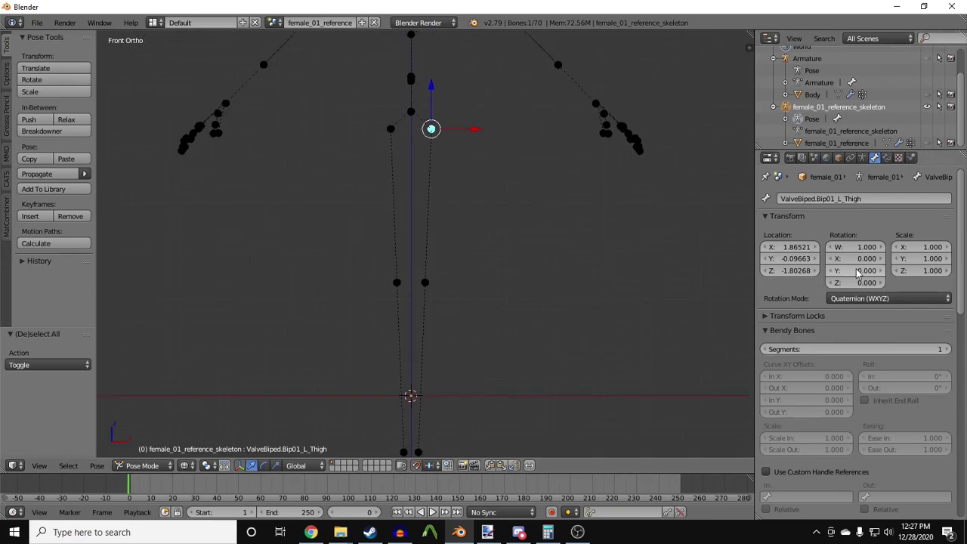
type("0.025")
key("Return")
left_click(857, 272)
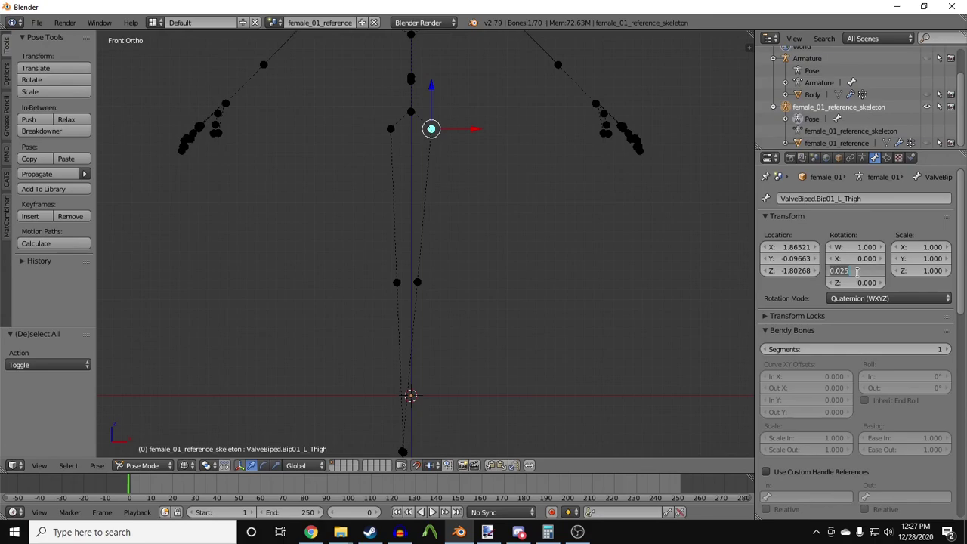
key("Left")
type("-")
key("Return")
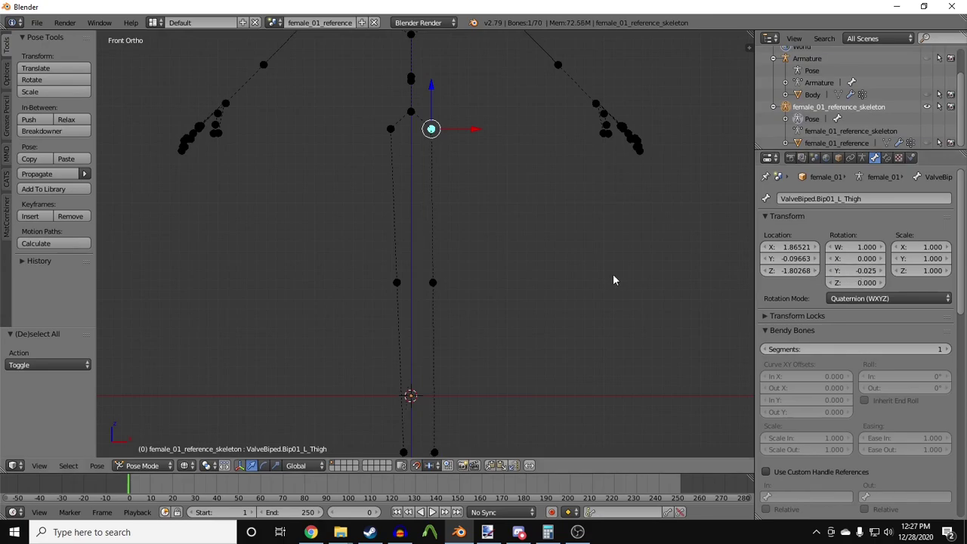
Set the left thigh bone's Z rotation to -0.02, checking the leg from the side and front.
key("KP_3")
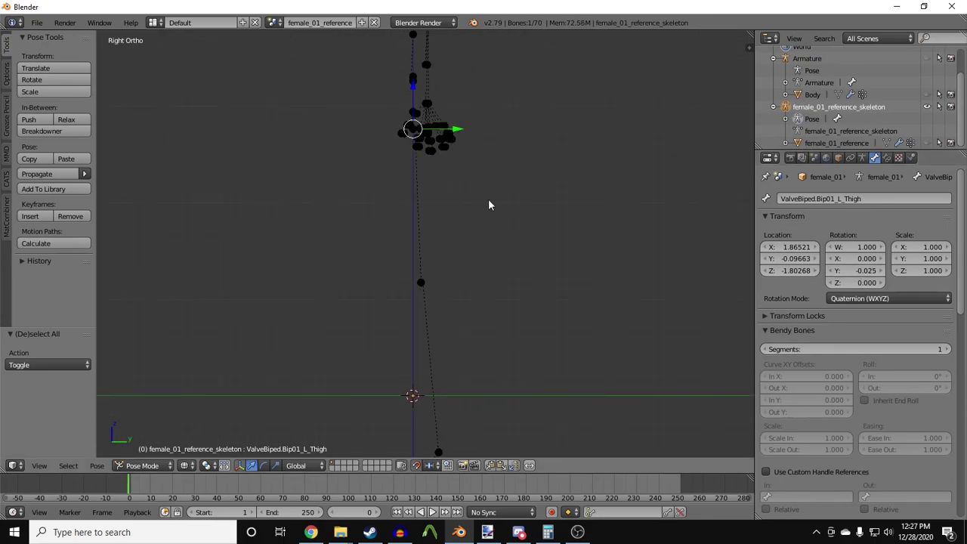
left_click(857, 283)
type("-0")
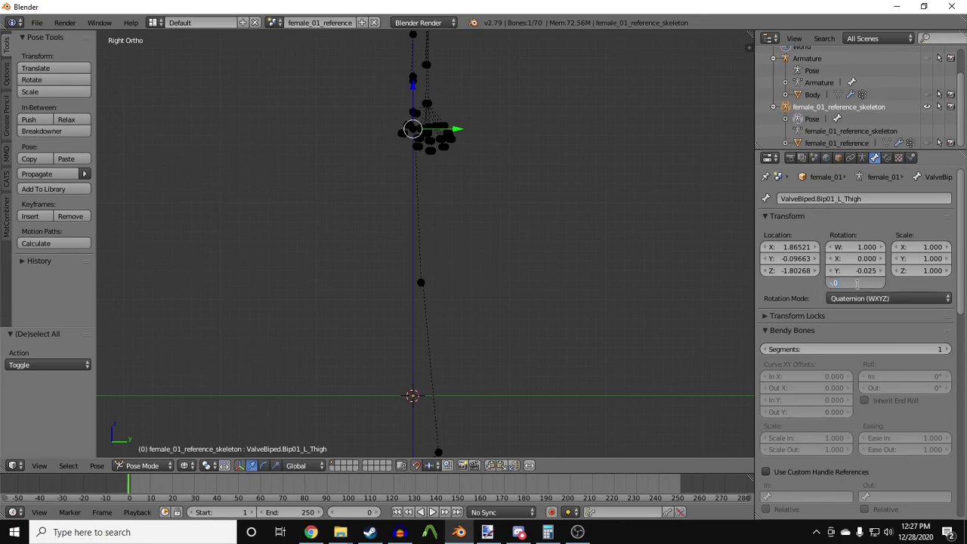
type(".02")
key("Return")
key("KP_1")
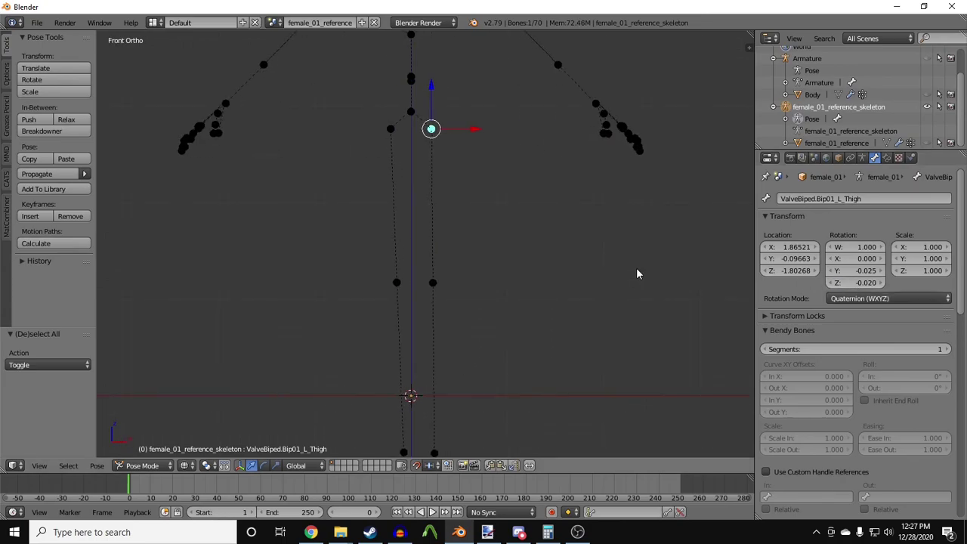
Refine the left thigh bone's Y rotation to -0.02 and set the left calf bone's Z rotation to -0.025 in the side view.
left_click(853, 271)
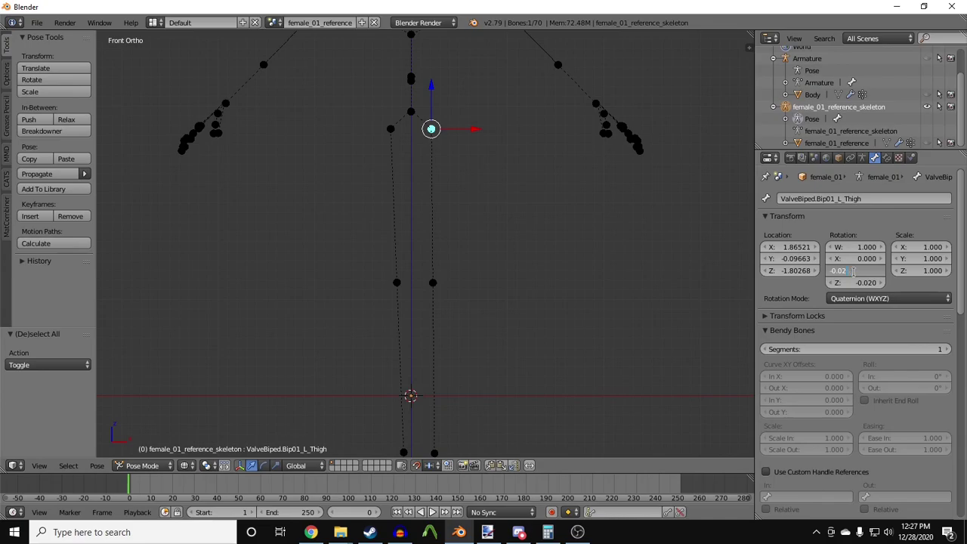
key("Return")
right_click(414, 164)
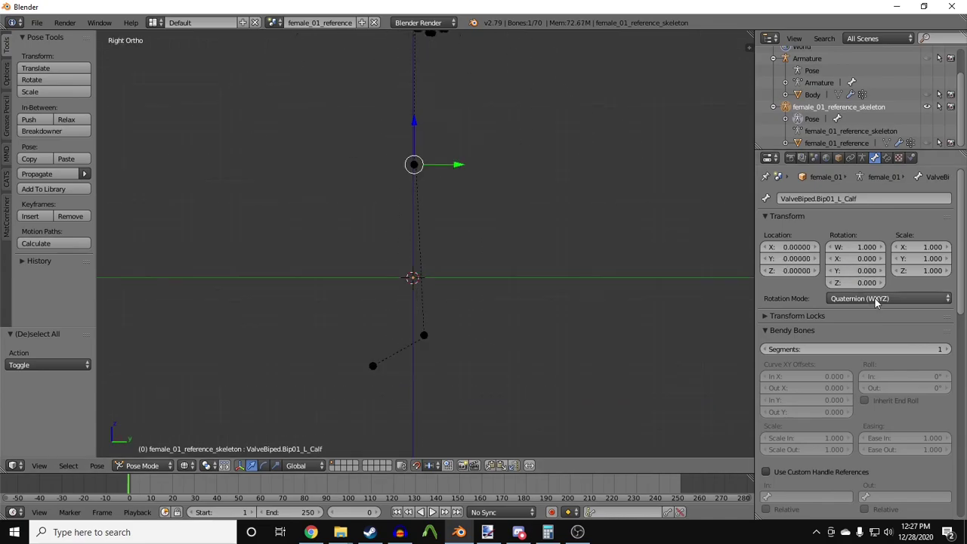
left_click(833, 281)
left_click(882, 282)
left_click(859, 281)
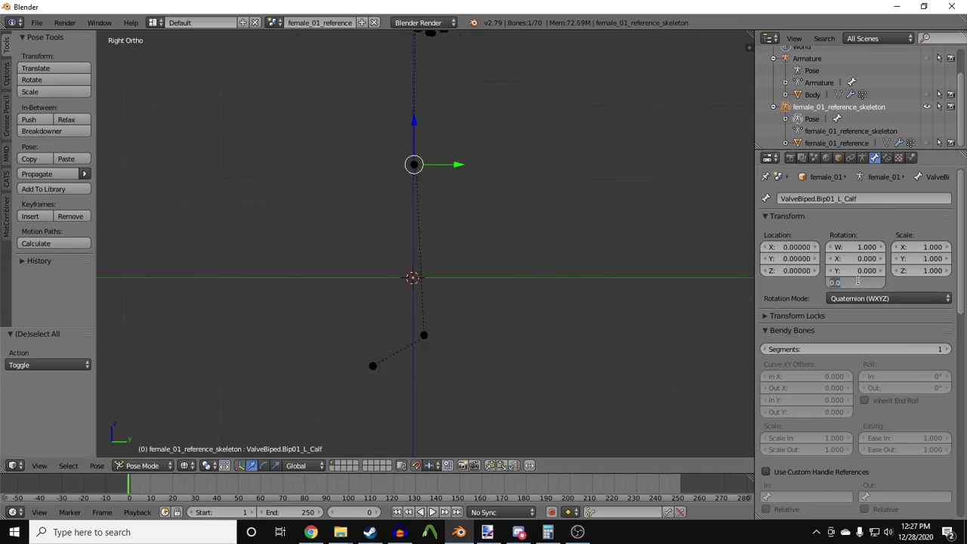
type("-.0")
type("25")
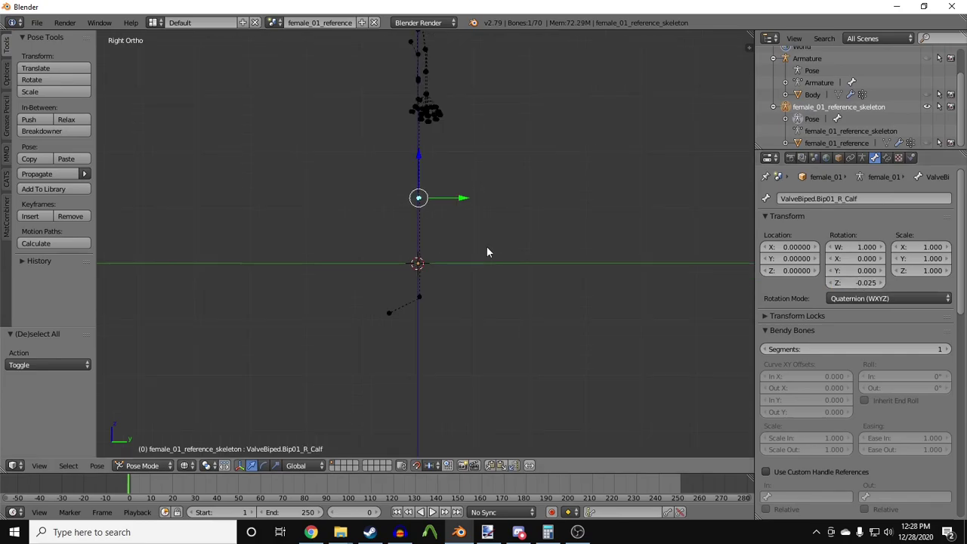
Show Millie's armature in the front view and move both calf bones up 5 units along Z toward her knees.
key("KP_1")
middle_click_drag(522, 201, 530, 264, "shift")
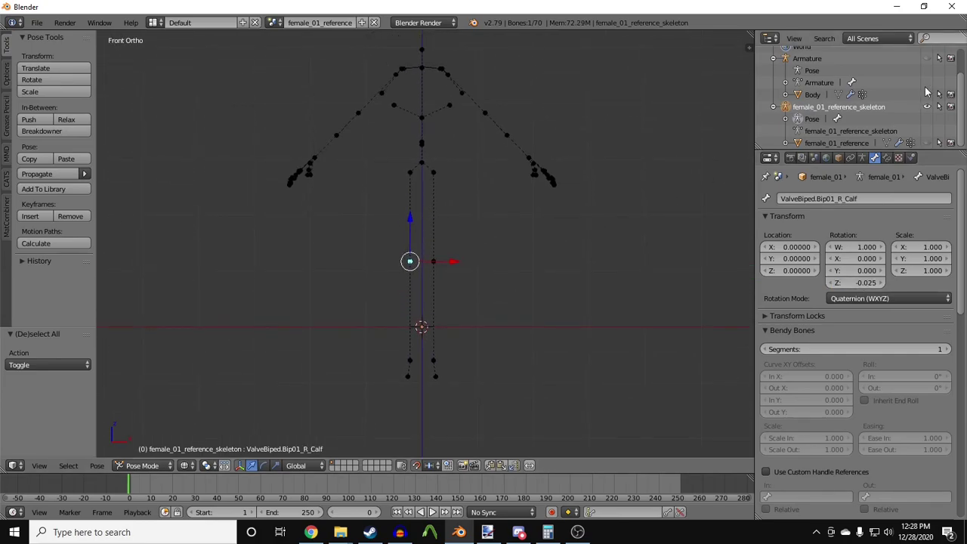
left_click(927, 58)
scroll(569, 215, "up", 4)
scroll(568, 215, "up", 1)
key("a")
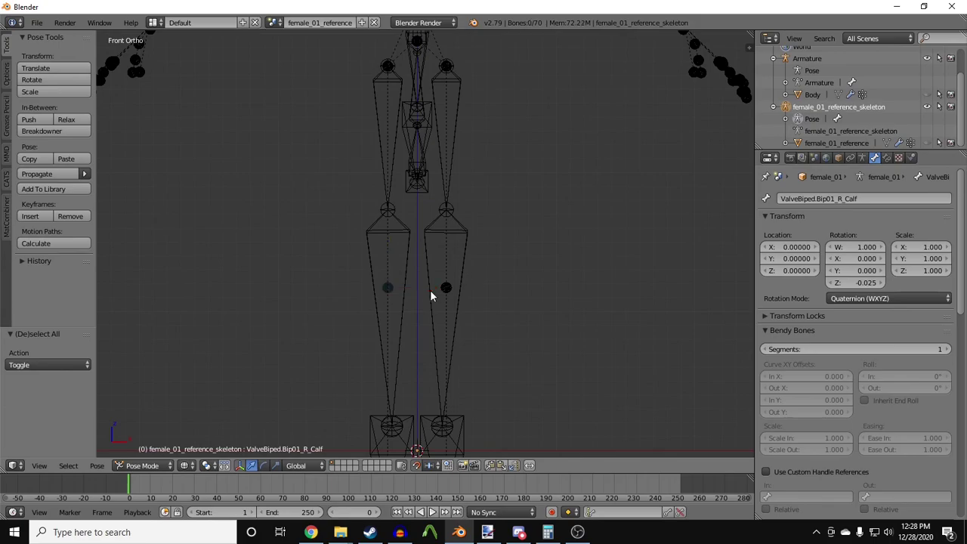
left_click_drag(416, 317, 369, 266, "ctrl")
key("g")
key("z")
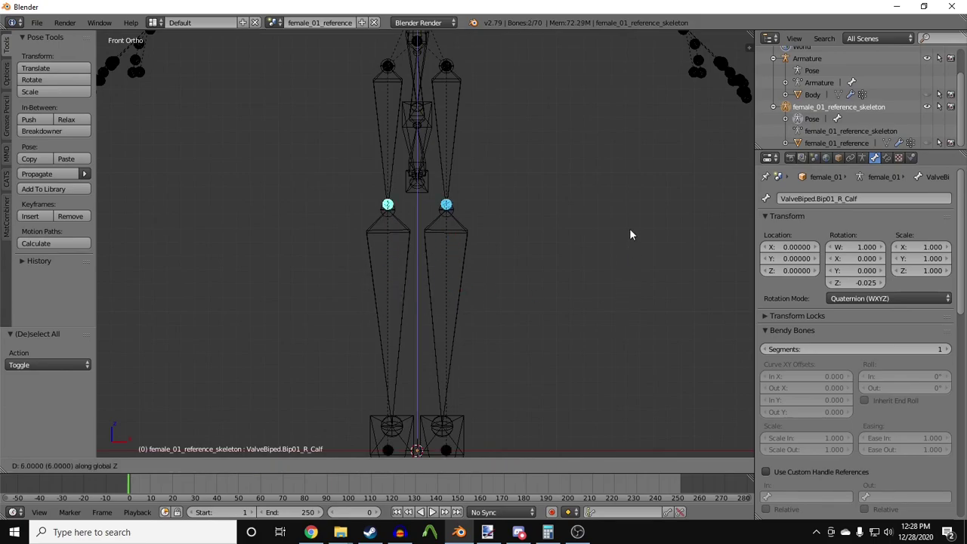
key("Return")
Raise both calf bones another 0.6 units along Z to meet Millie's knee joints.
scroll(512, 196, "up", 6)
scroll(512, 196, "up", 5)
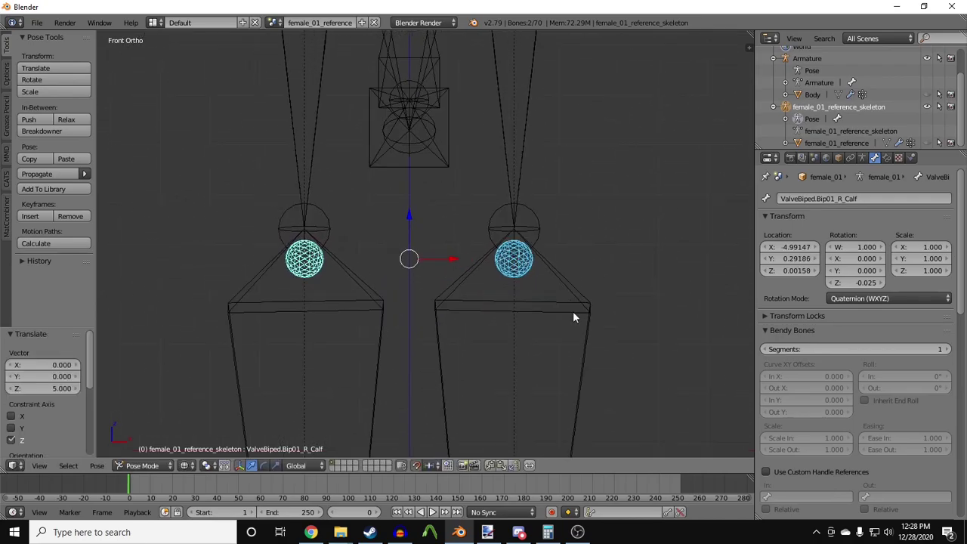
key("g")
key("z")
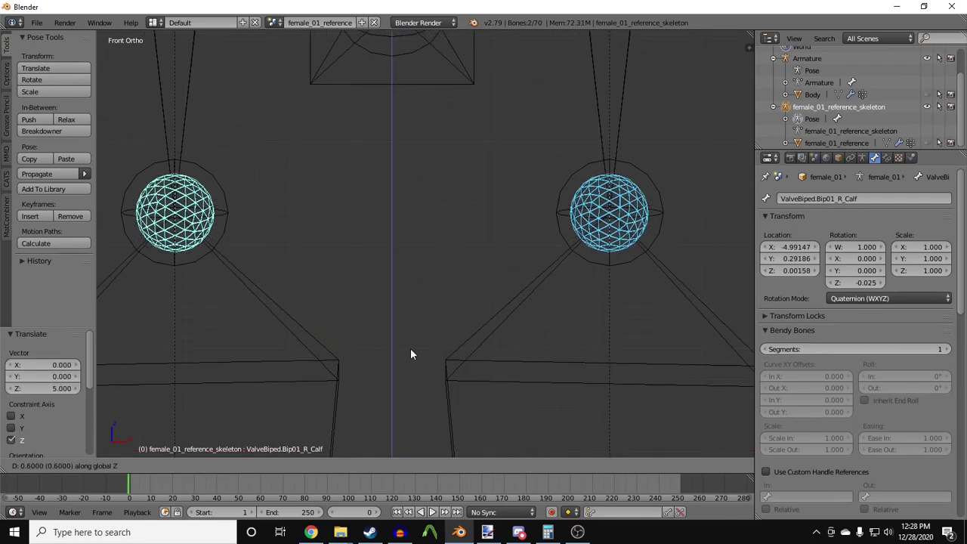
left_click(410, 348)
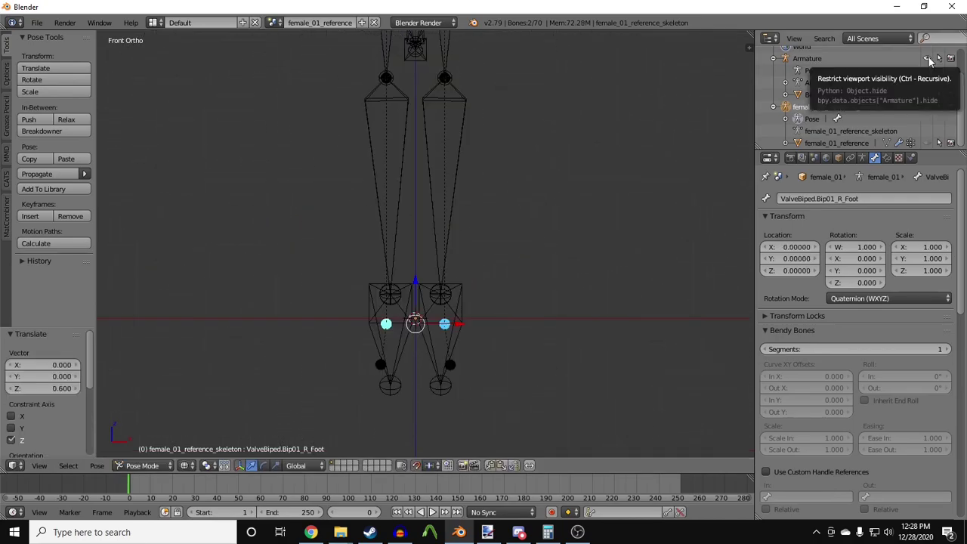
Hide Millie's armature, show the female_01_reference mesh, and raise both foot bones 5 units along Z in the side view.
left_click(928, 59)
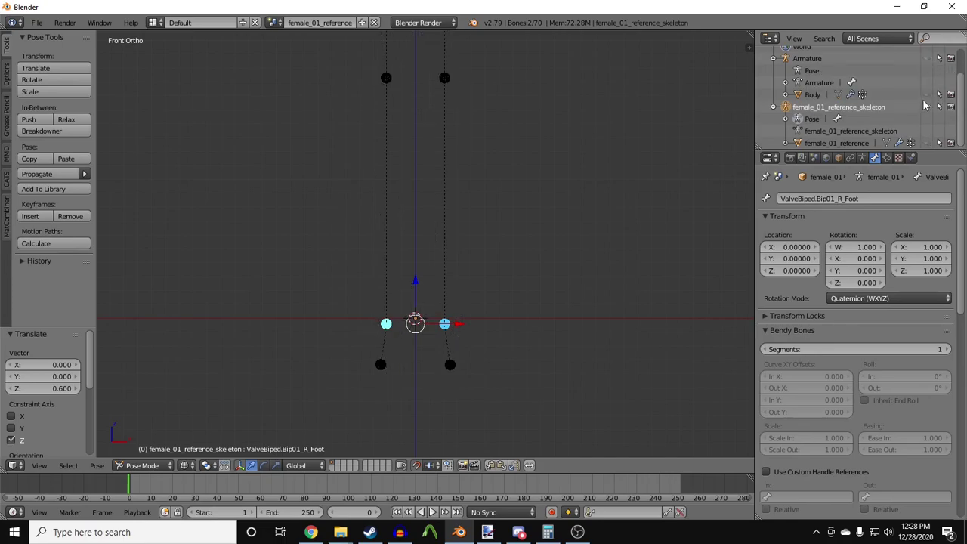
left_click(928, 142)
key("KP_3")
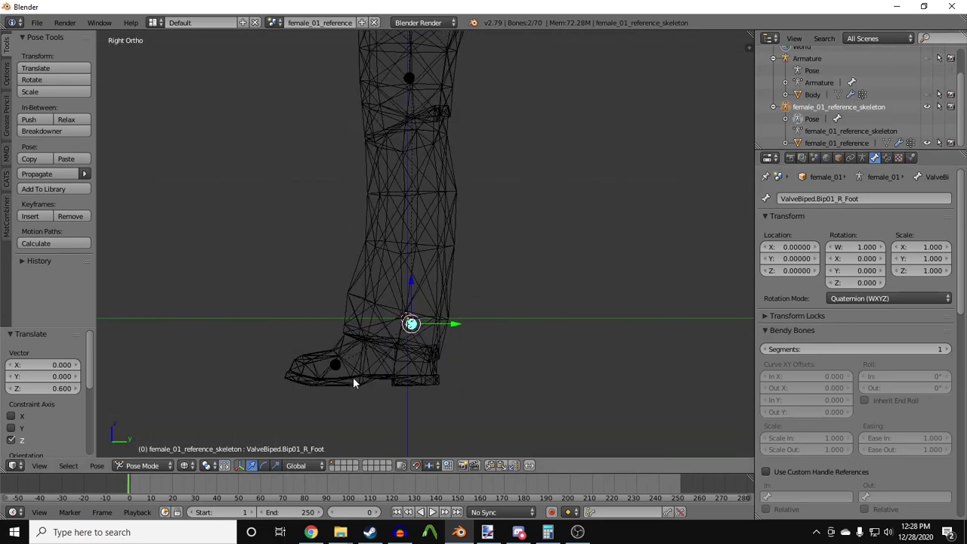
key("g")
key("z")
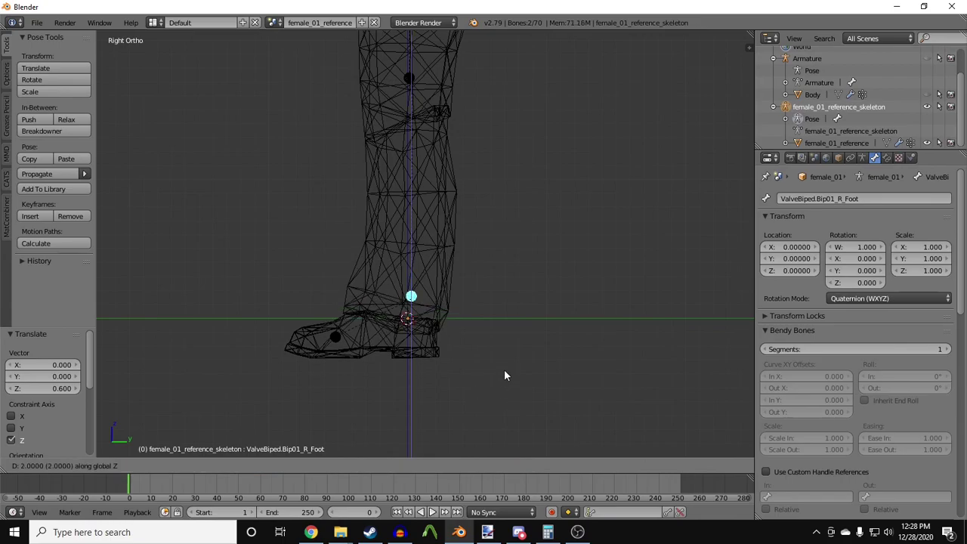
key("Return")
Lower both foot bones 0.2 units along Z so the shoe soles rest on the ground line.
scroll(505, 322, "up", 7)
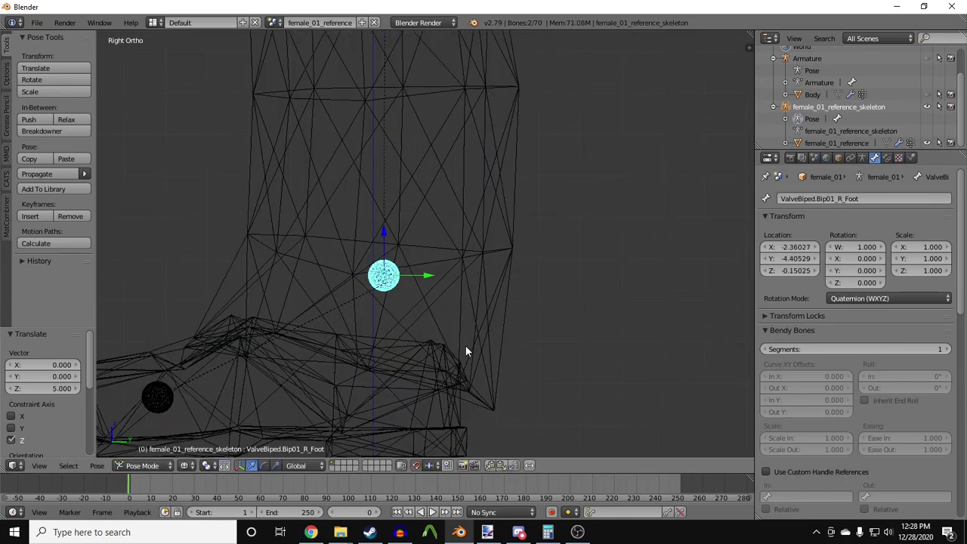
key("g")
key("z")
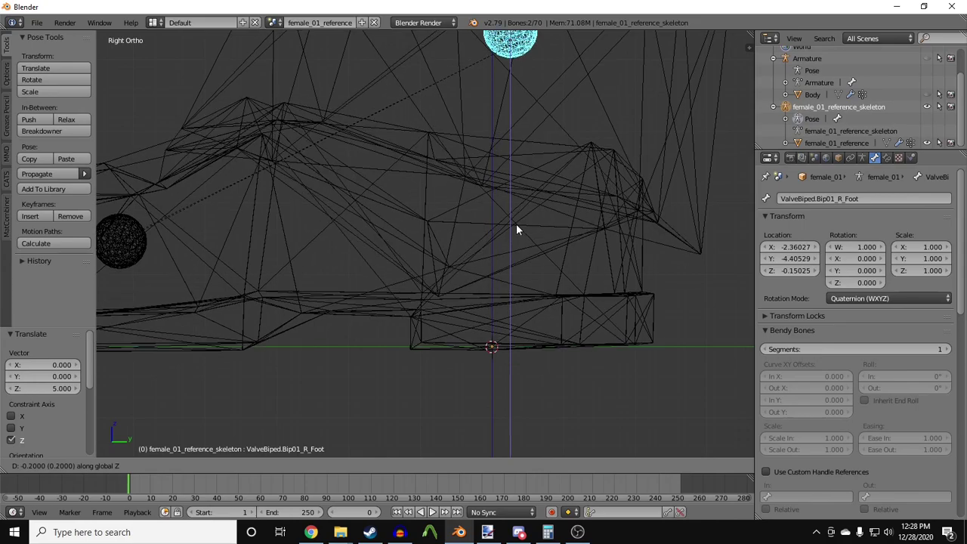
key("Return")
scroll(516, 227, "down", 4)
scroll(368, 242, "up", 5)
scroll(300, 238, "up", 2)
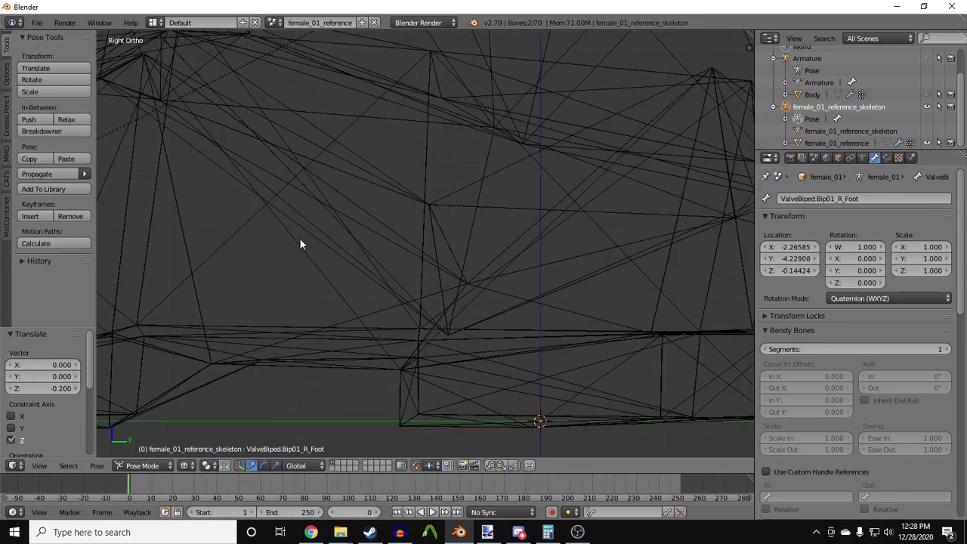
middle_click_drag(324, 328, 312, 196, "shift")
key("g")
key("z")
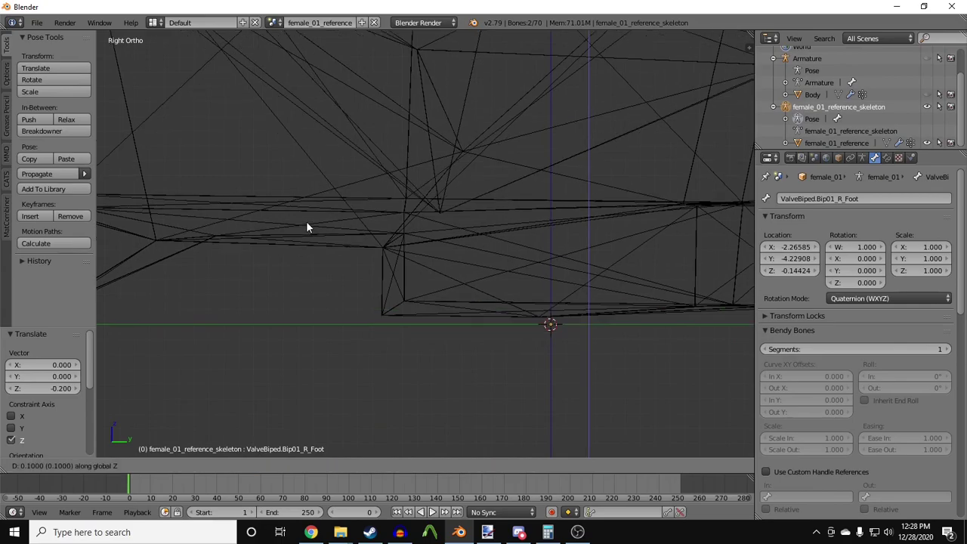
key("Return")
scroll(303, 225, "down", 4)
Check the legs from the front, then hide the female_01_reference mesh and show Millie's armature again.
key("KP_1")
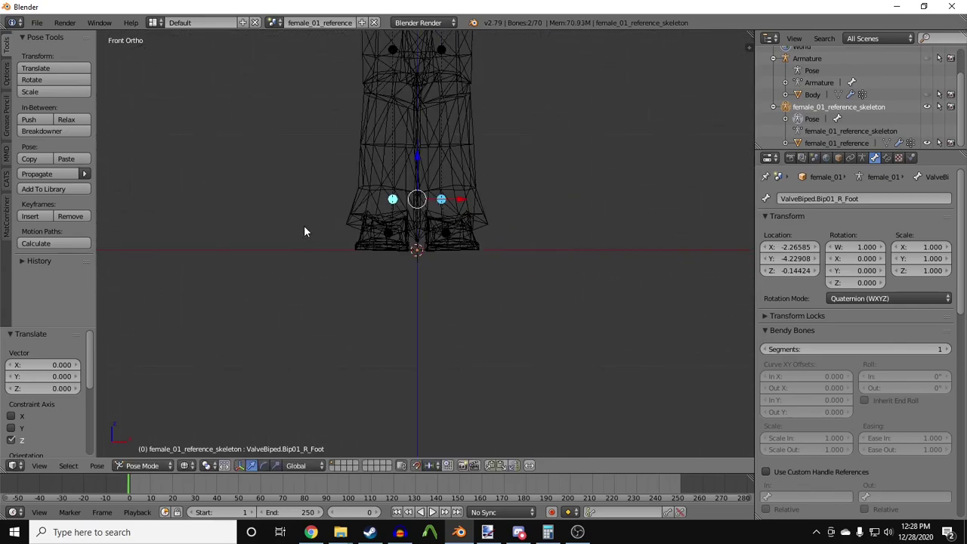
key("z")
middle_click_drag(339, 222, 429, 283, "shift")
key("z")
scroll(488, 288, "up", 4)
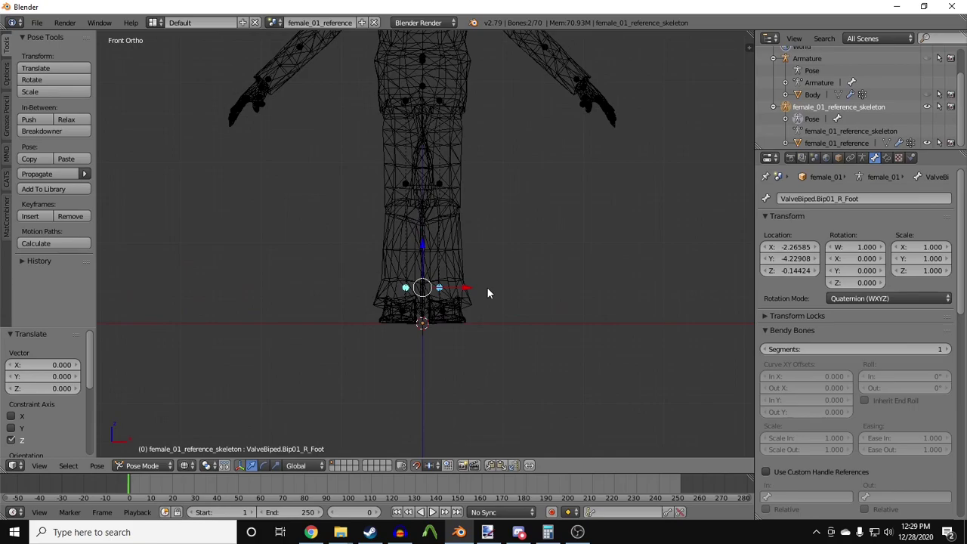
scroll(523, 236, "down", 2)
middle_click_drag(520, 189, 513, 243, "shift")
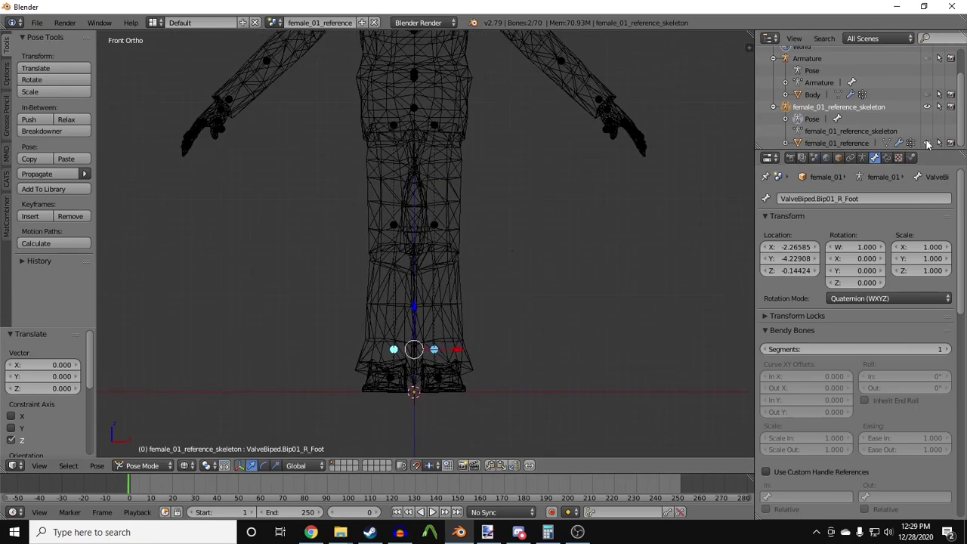
left_click(927, 143)
left_click(928, 58)
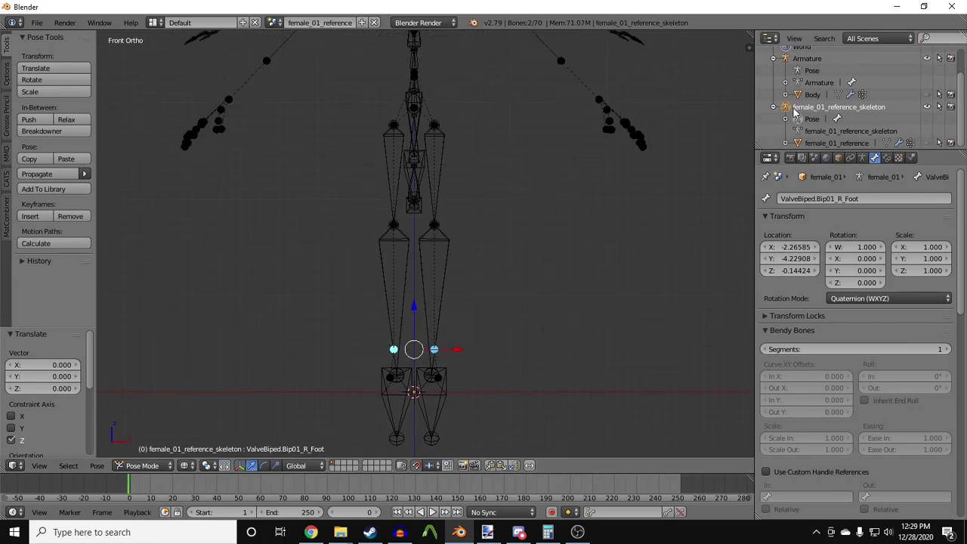
Set the left thigh bone's Z rotation to -0.075 so the knee lines up with Millie's knee joint from the side.
right_click(436, 130)
key("KP_3")
scroll(563, 223, "up", 4)
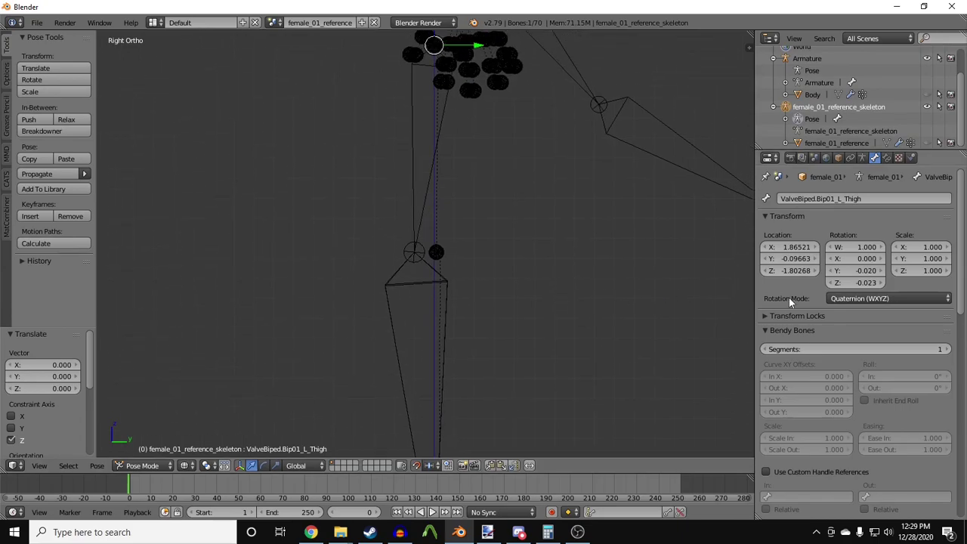
left_click(851, 283)
type("0")
key("Return")
left_click(850, 284)
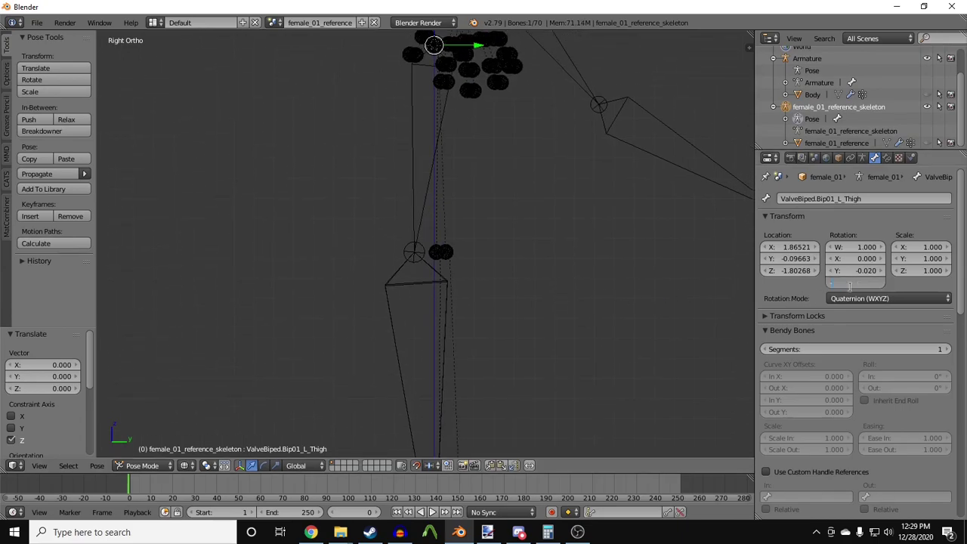
type("-0.025")
key("BackSpace")
key("BackSpace")
type("5")
key("Return")
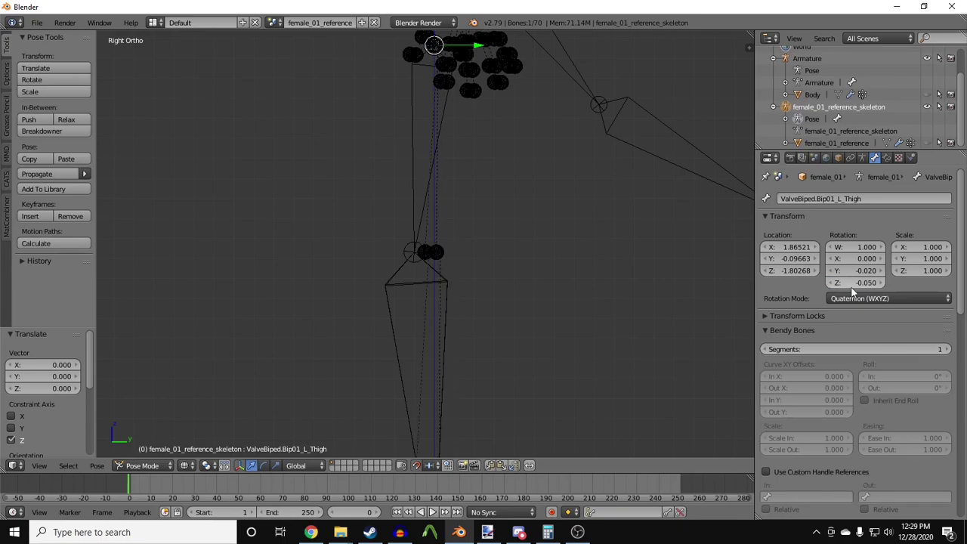
left_click(850, 285)
type("-0.075")
key("Return")
key("grave")
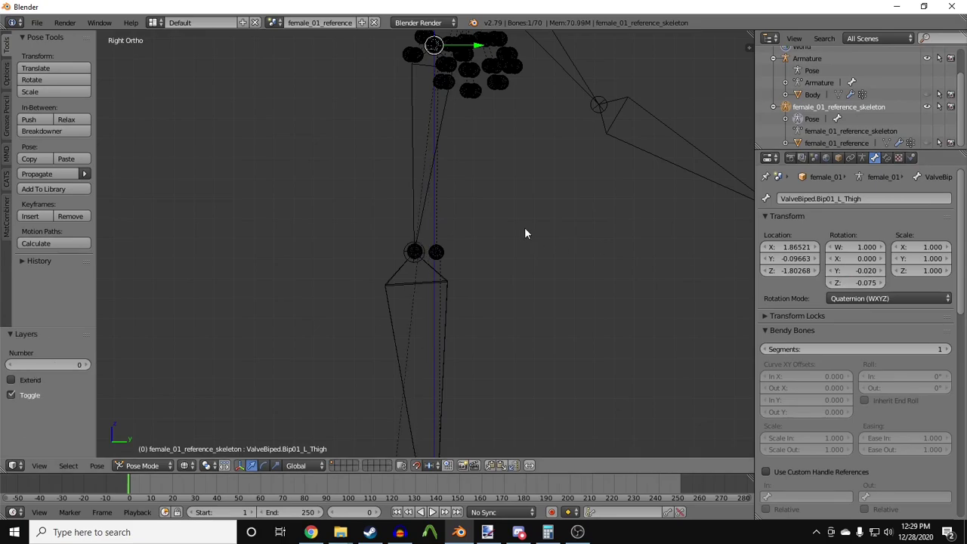
Select the right thigh bone in the front view and match its Z rotation to the left thigh's.
key("KP_1")
right_click(366, 49)
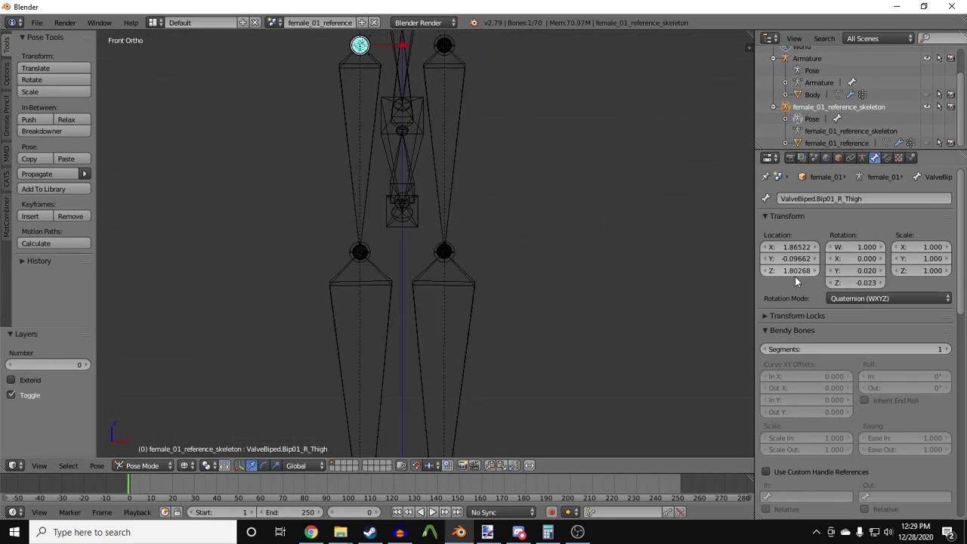
scroll(444, 257, "up", 6)
Nudge the left and right calf bones onto the centres of Millie's knee joints in the front view.
right_click(483, 267)
key("g")
left_click(484, 273)
right_click(233, 270)
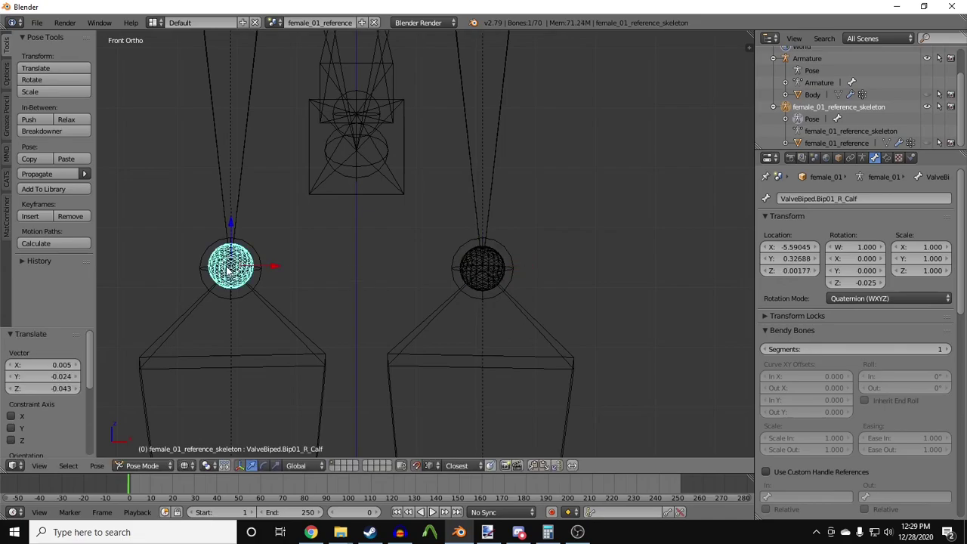
key("g")
left_click(240, 277)
scroll(574, 287, "down", 8)
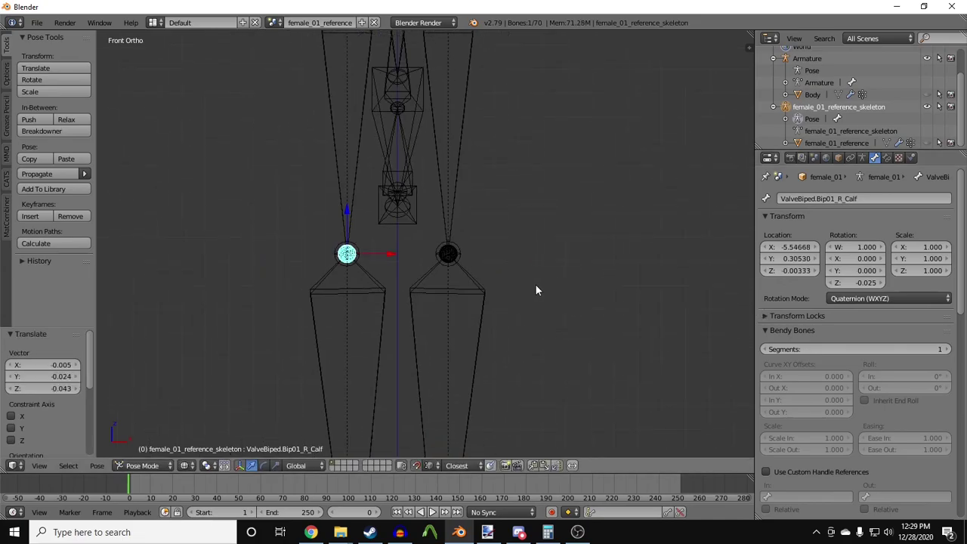
Set the left calf bone's Z rotation to 0.05 in the side view to angle the lower leg backward.
right_click(448, 253)
key("KP_3")
middle_click_drag(484, 302, 484, 181, "shift")
left_click(880, 283)
left_click(859, 283)
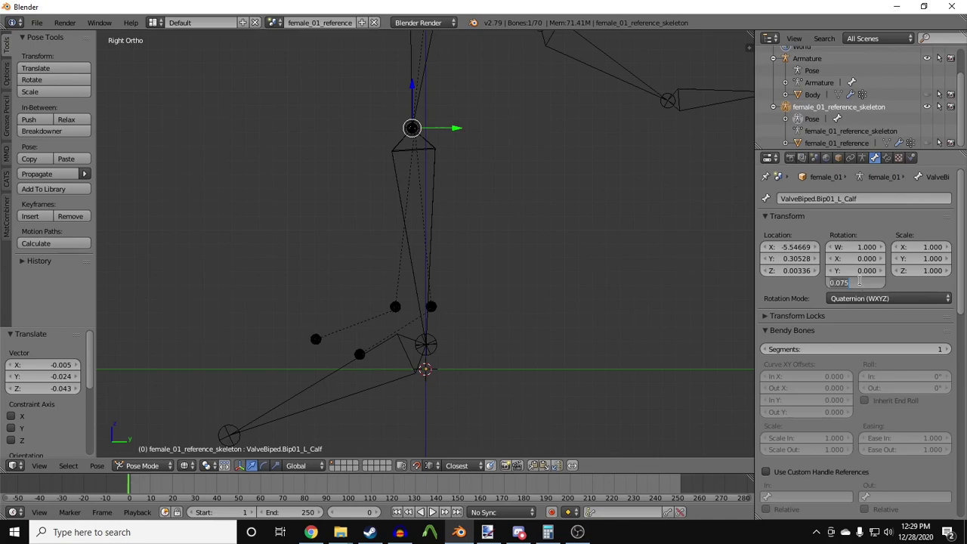
type("0.05")
key("Return")
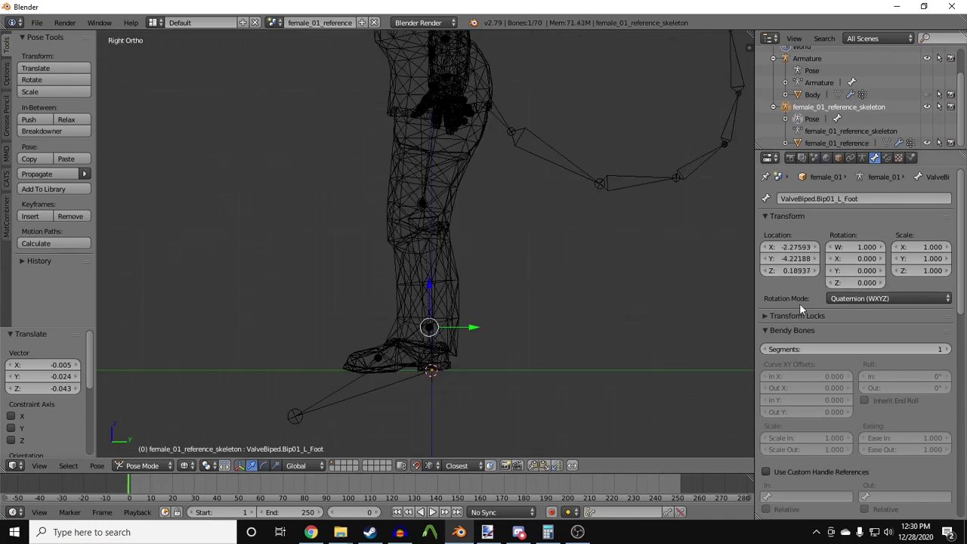
Set the Z rotation of the ValveBiped.Bip01_L_Foot bone to -0.025 to level the left shoe.
key("Return")
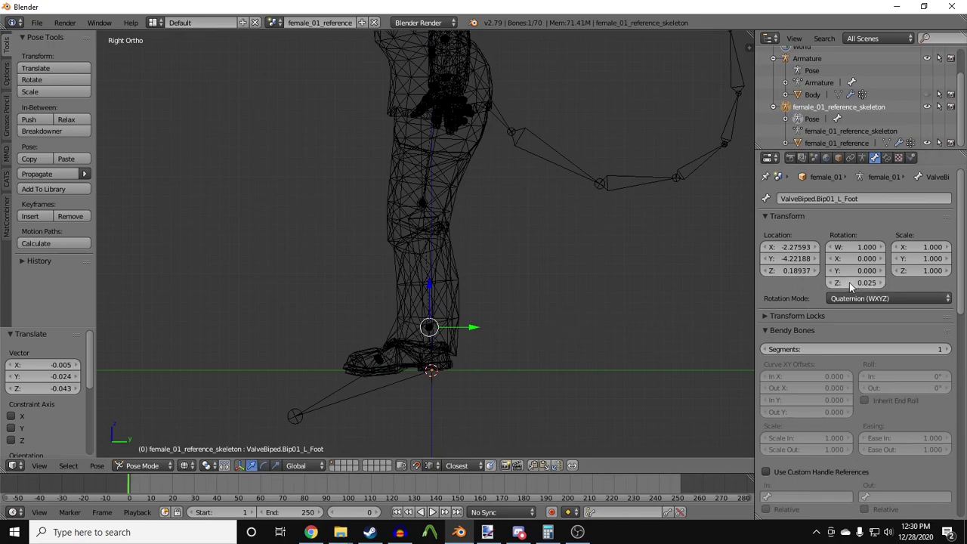
left_click(852, 285)
type("-0.025")
key("Return")
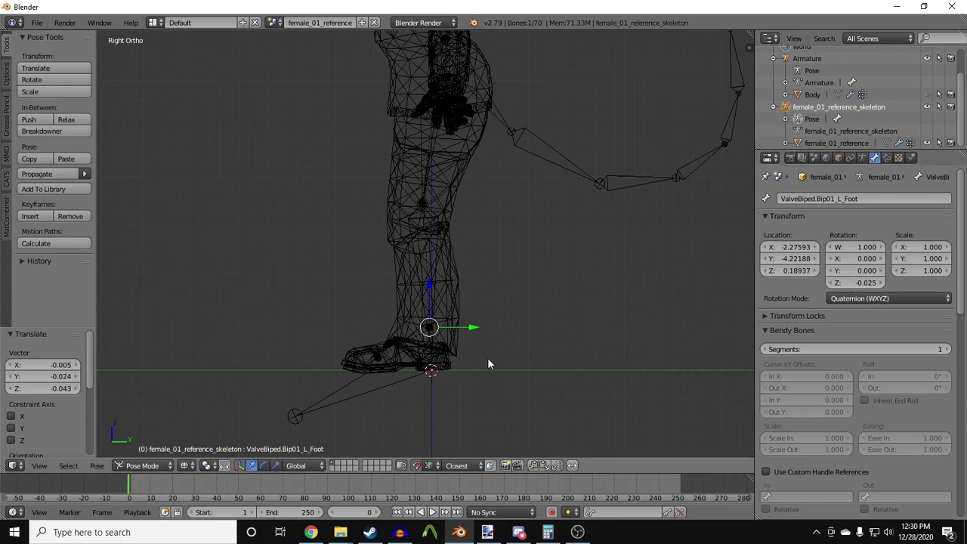
Set the Z rotation of the ValveBiped.Bip01_R_Foot bone to -0.025 and check the shoes from the side.
key("KP_1")
right_click(415, 335)
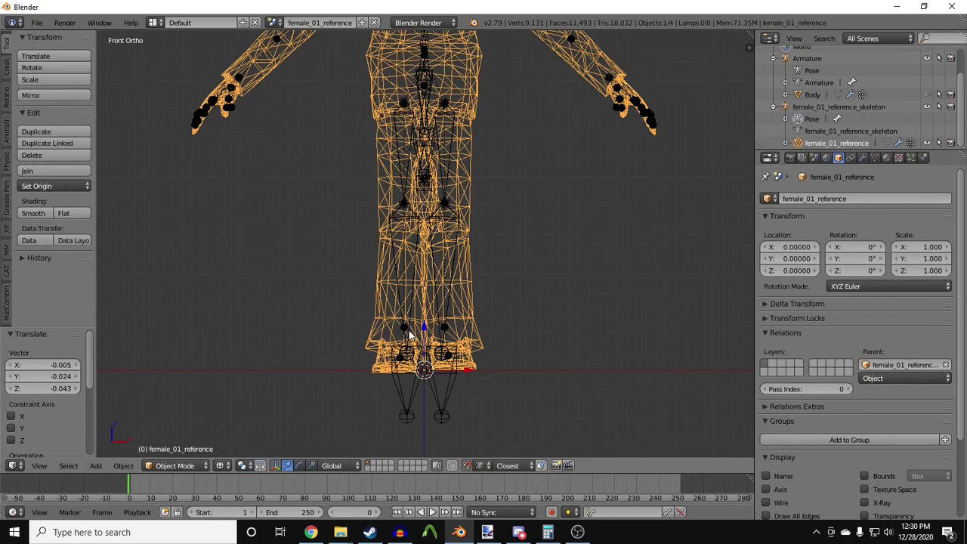
right_click(406, 330)
left_click(860, 282)
type("-0.02")
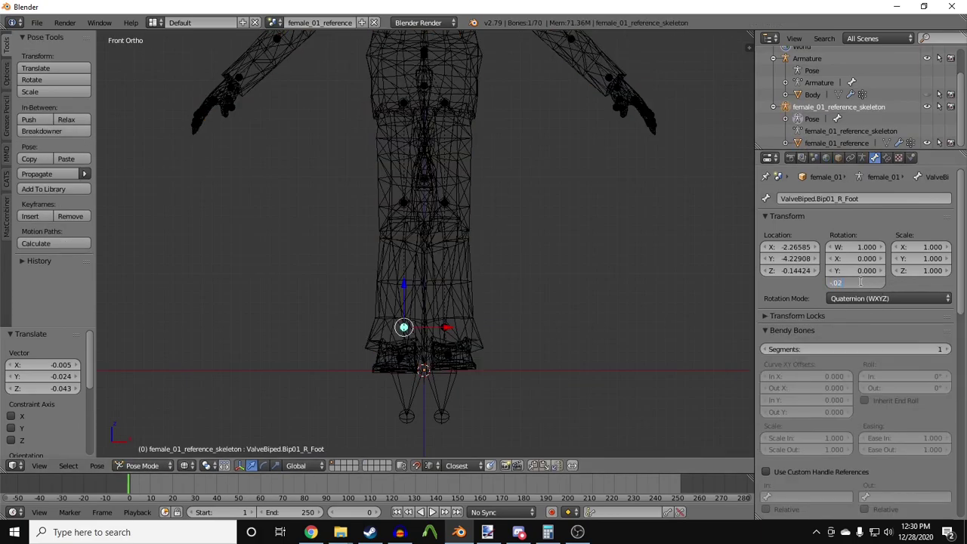
type("5")
key("Return")
key("KP_3")
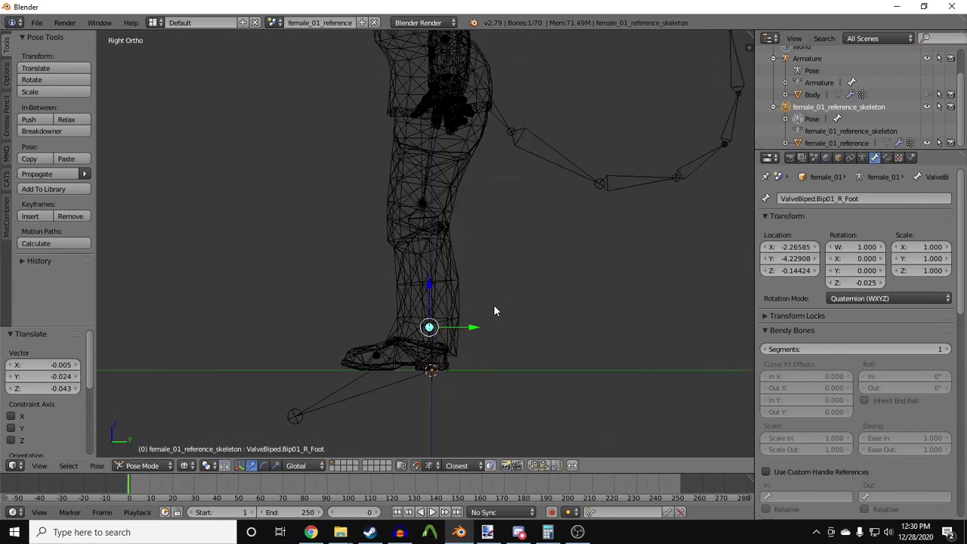
Set the Y rotation of the ValveBiped.Bip01_L_Thigh bone to -0.02 in the front view and select the left foot bone.
key("KP_1")
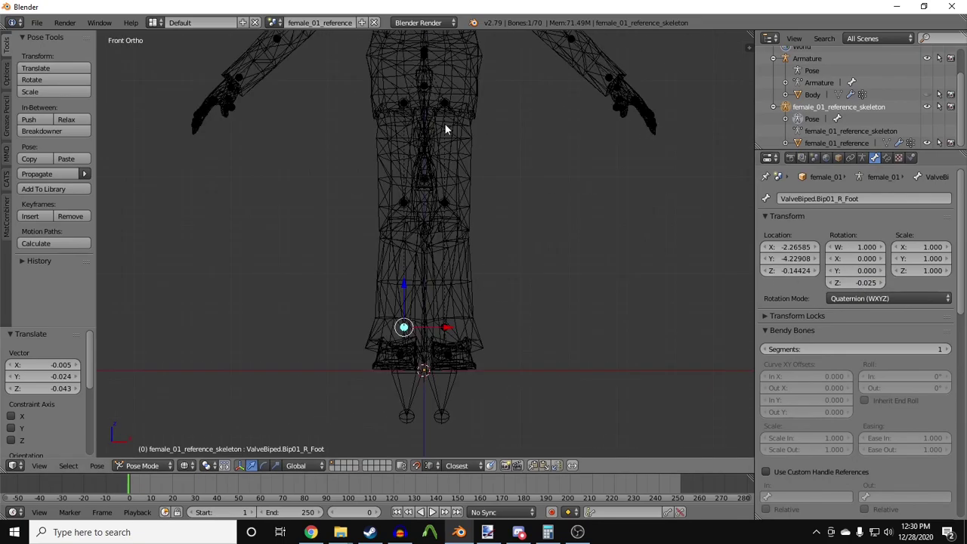
right_click(446, 110)
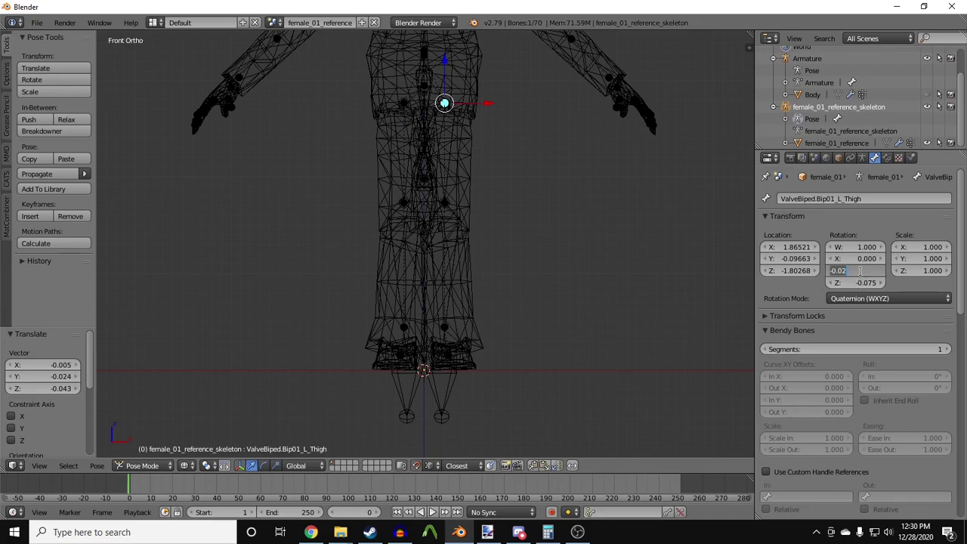
right_click(446, 328)
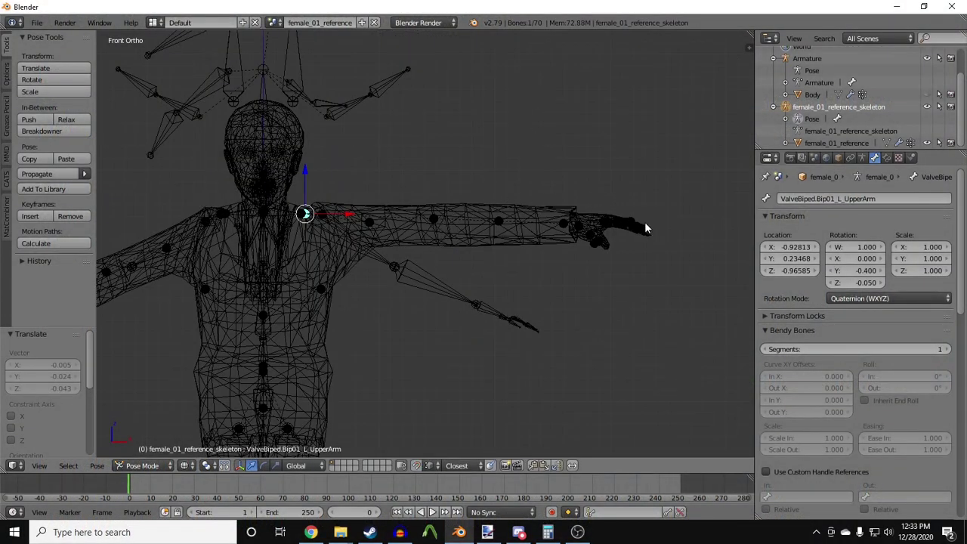
Try to rotate the ValveBiped.Bip01_L_UpperArm bone downward about 25 degrees in the front view.
key("r")
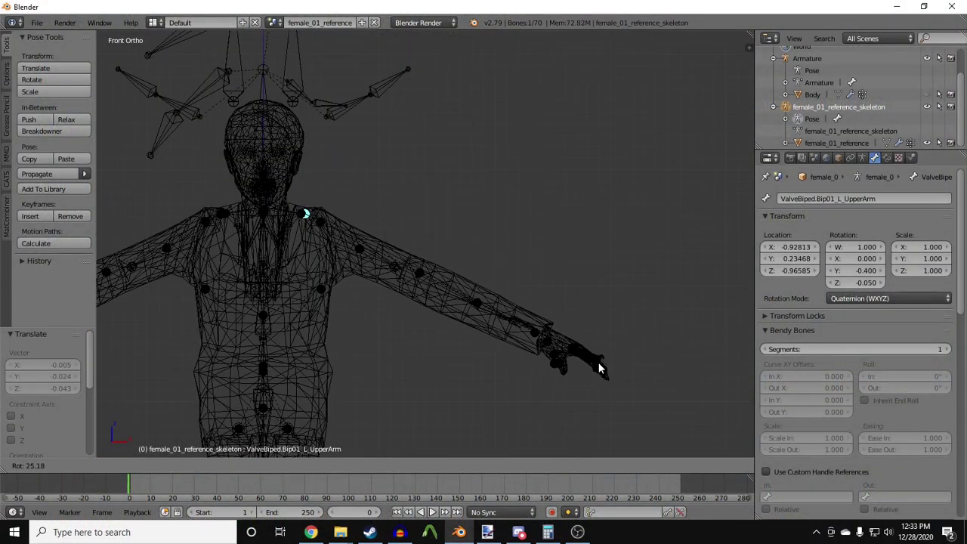
right_click(596, 349)
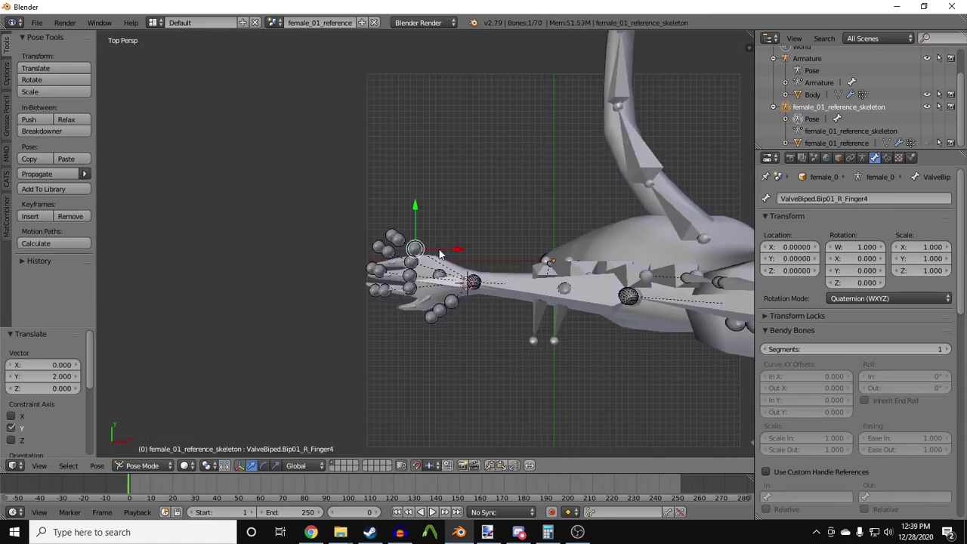
Move the ValveBiped.Bip01_R_Finger4 bone 2 units along the global Y axis, away from the hand.
key("g")
key("y")
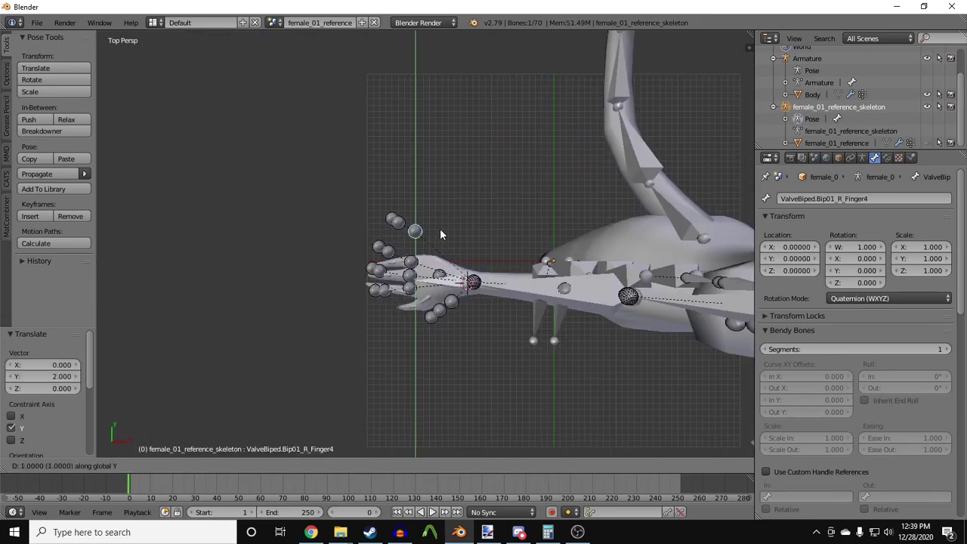
left_click(442, 229)
scroll(440, 312, "up", 2)
scroll(440, 312, "down", 2)
key("KP_5")
middle_click_drag(440, 311, 496, 293)
key("KP_5")
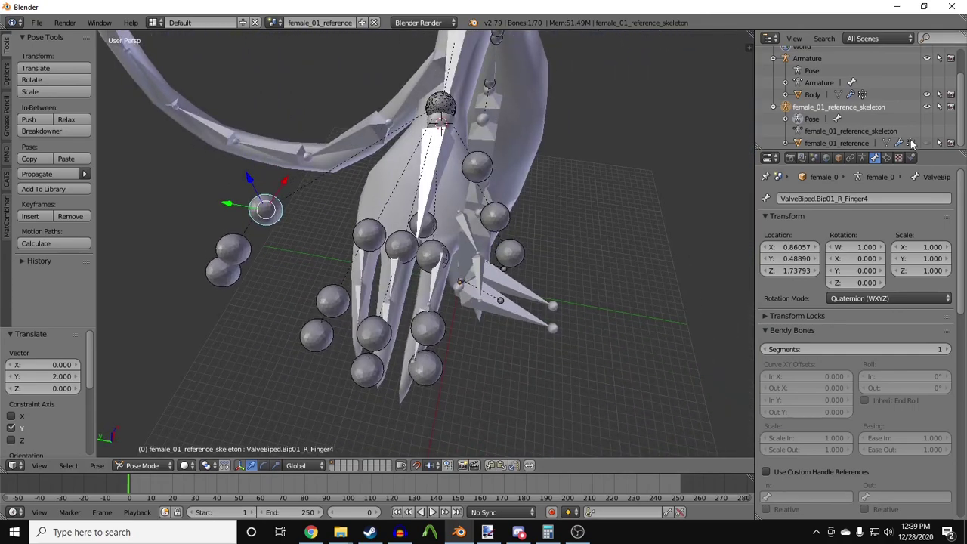
Show the female_01_reference mesh and set the X rotation of the ValveBiped.Bip01_R_Hand bone to 0.05.
left_click(928, 143)
middle_click_drag(448, 236, 440, 100)
middle_click_drag(528, 202, 566, 154)
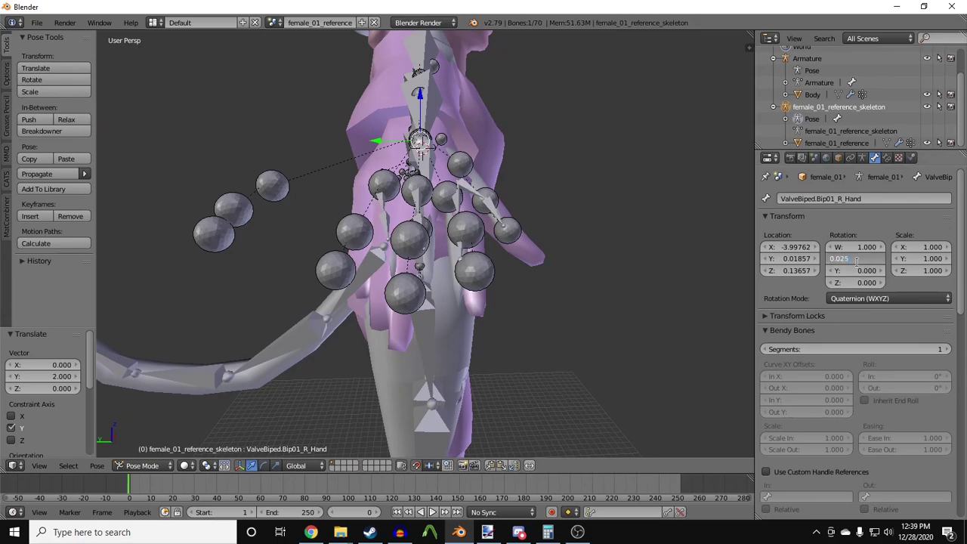
key("Return")
middle_click_drag(558, 259, 559, 230)
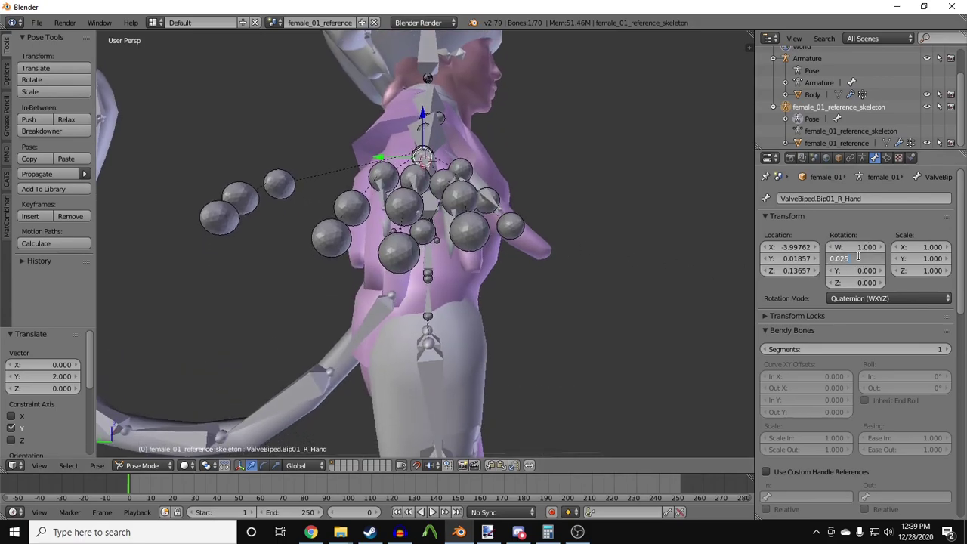
type("0.05")
key("Return")
Switch the viewport to wireframe display and try to select a right hand bone through the reference mesh.
mouse_move(643, 261)
middle_mouse_down()
mouse_move(635, 297)
mouse_move(665, 298)
mouse_move(545, 277)
mouse_move(476, 283)
mouse_move(492, 304)
mouse_move(434, 191)
middle_mouse_up()
key("z")
right_click(401, 177)
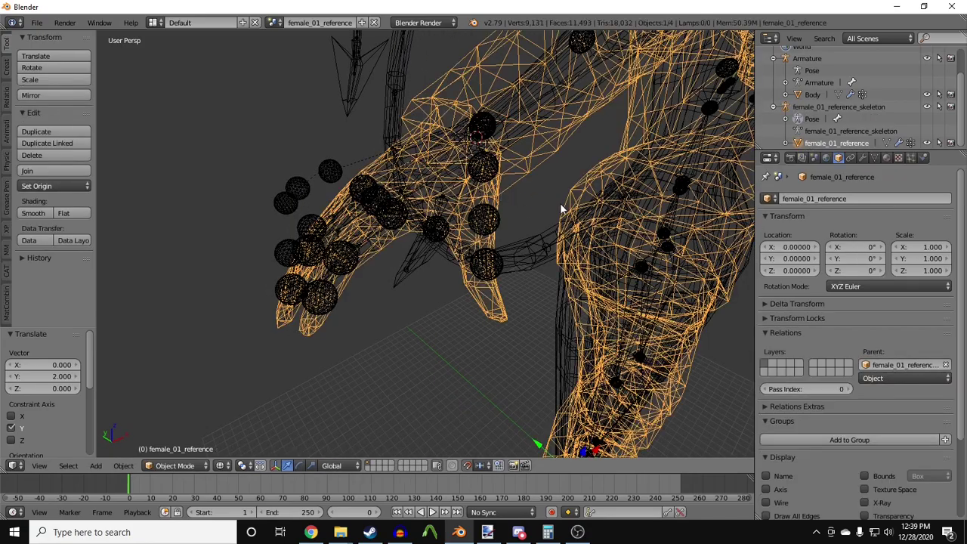
right_click(408, 163)
right_click(417, 158)
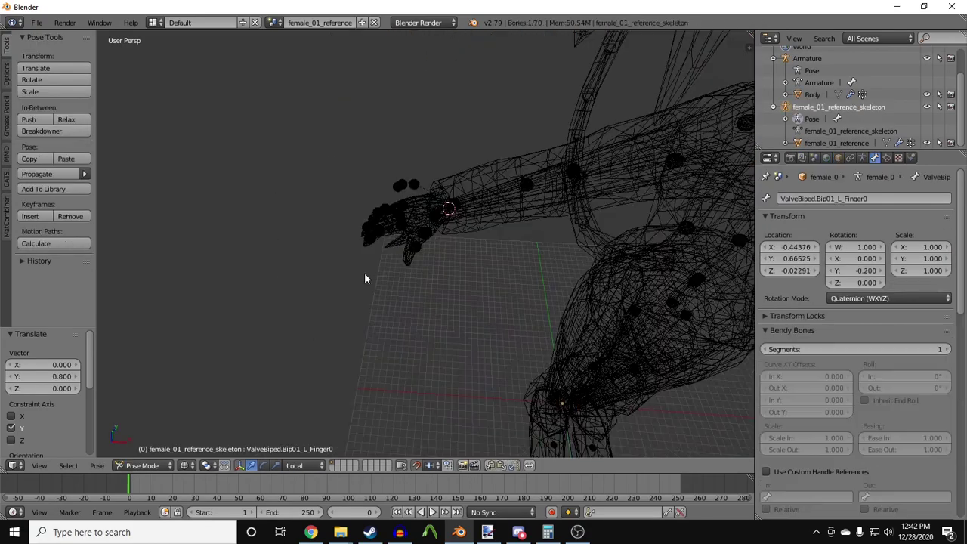
Set the Y rotation of the right thumb's base bone, ValveBiped.Bip01_R_Finger0, to 0.2.
scroll(364, 272, "up", 5)
middle_click_drag(365, 272, 449, 227)
right_click(424, 175)
left_click(881, 270)
left_click(881, 271)
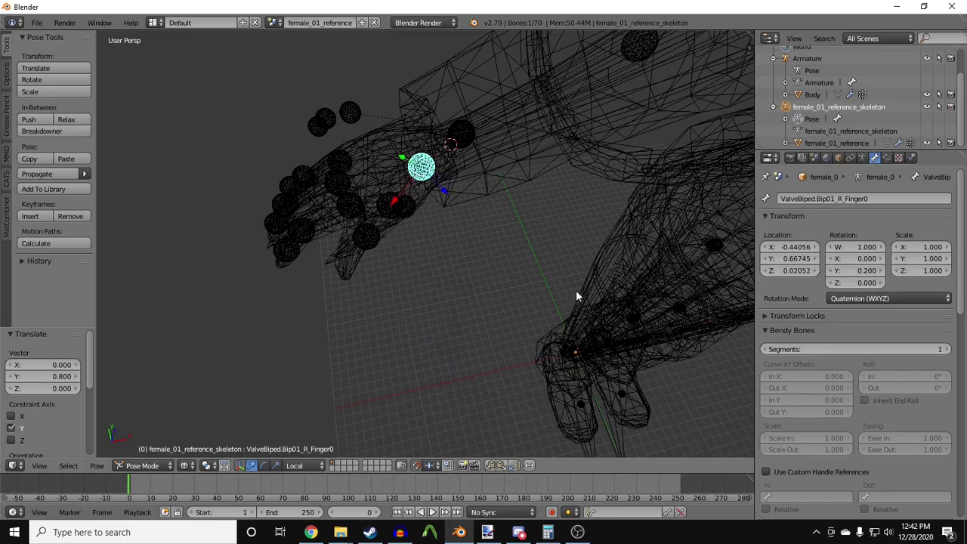
middle_click_drag(576, 290, 447, 284)
right_click(408, 289)
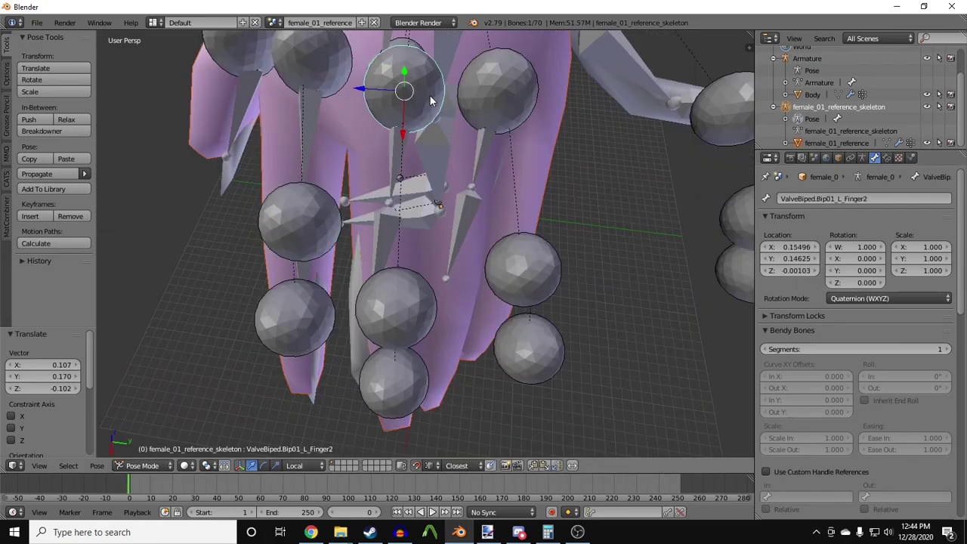
Set both the Y and Z rotation of the ValveBiped.Bip01_L_Finger2 bone to -0.05 to line it up with the finger.
middle_click_drag(431, 100, 477, 126)
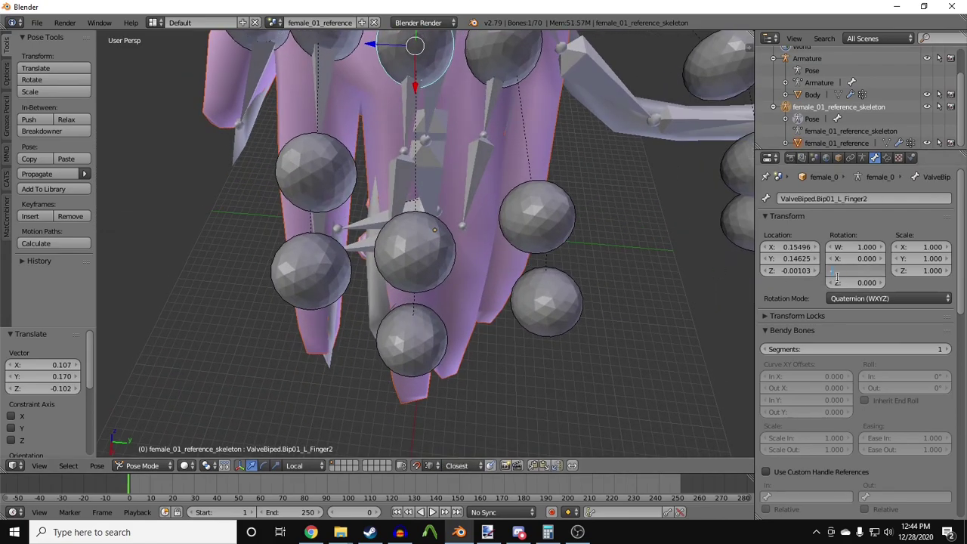
key("Return")
key("z")
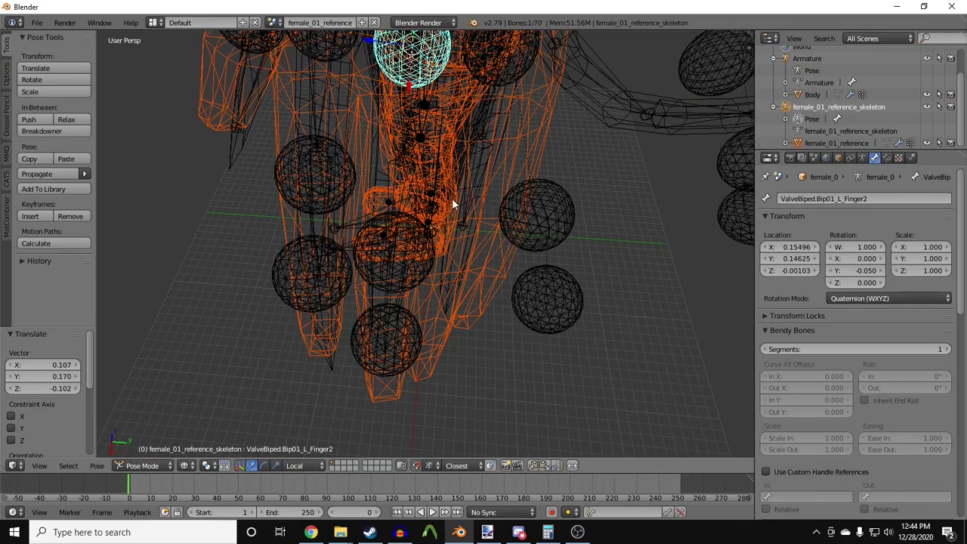
middle_click_drag(452, 198, 586, 213)
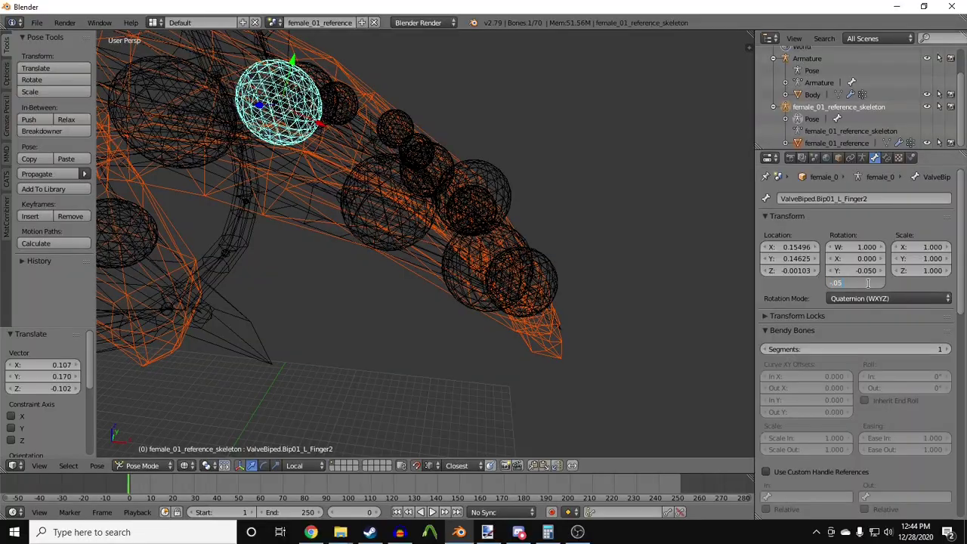
left_click(868, 283)
type("-.05")
key("Return")
Use the Local transform orientation for adjusting the finger bones.
middle_click_drag(499, 149, 341, 249)
left_click(295, 466)
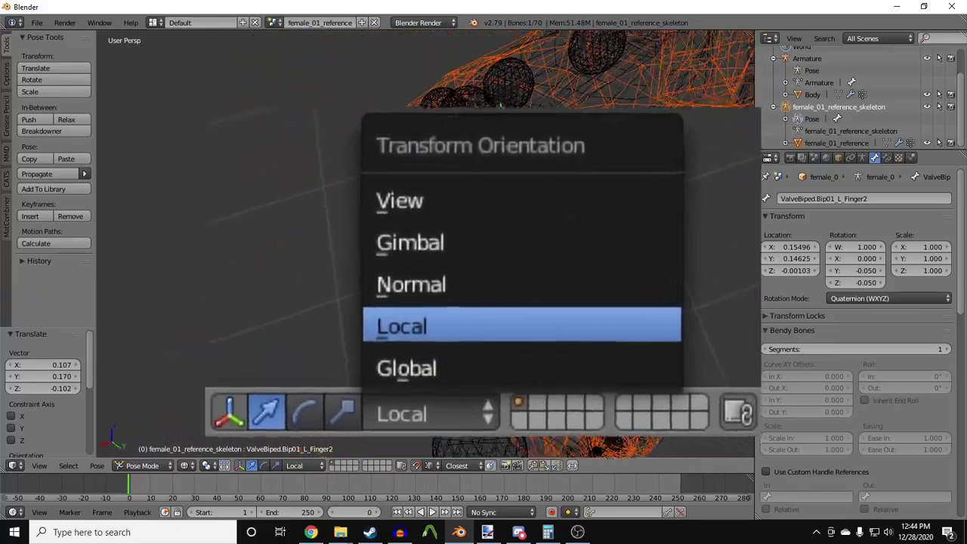
middle_click_drag(393, 280, 432, 372)
Undo the accidental reference mesh selection and adjust the Y rotation of the ValveBiped.Bip01_L_Finger3 bone.
right_click(534, 292)
middle_click_drag(510, 250, 503, 233, "shift")
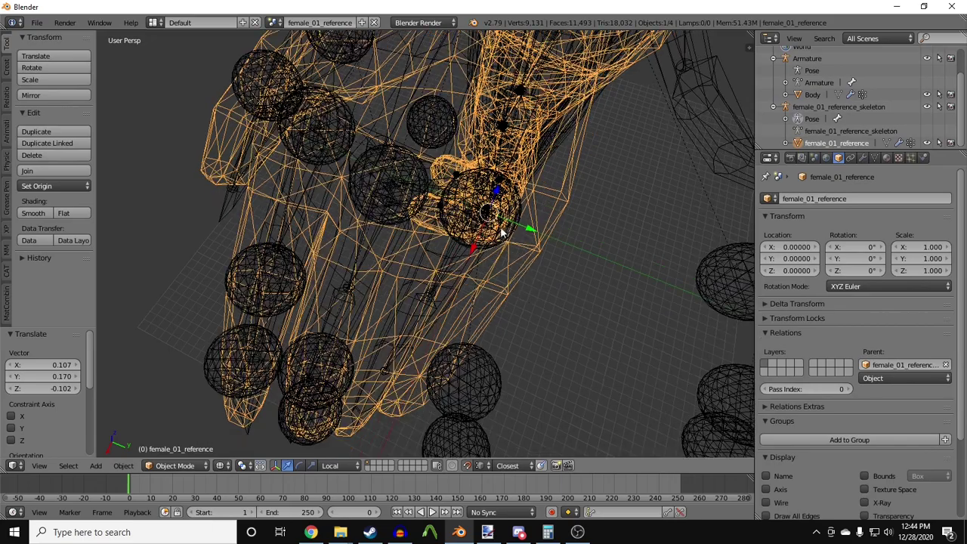
right_click(499, 232)
right_click(497, 263)
middle_click_drag(509, 265, 500, 223)
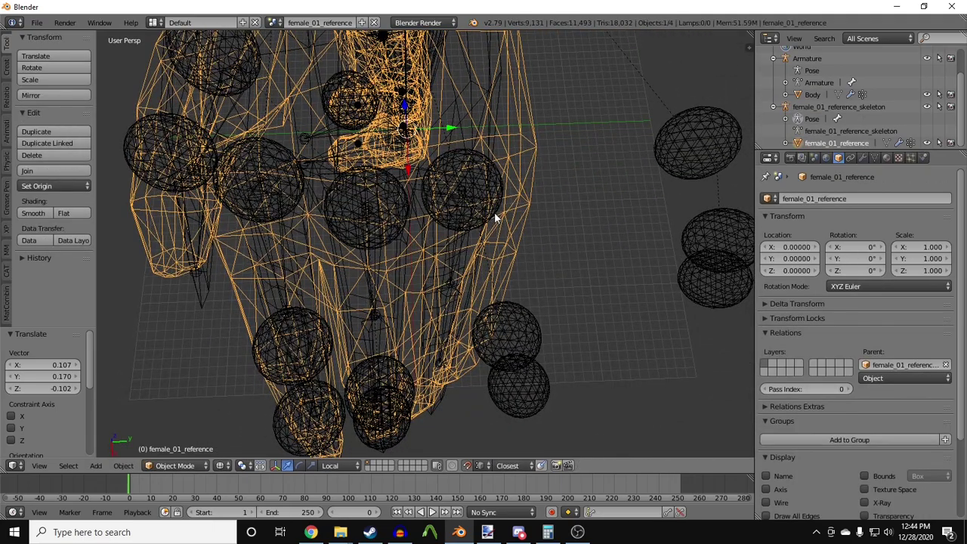
key("ctrl+z")
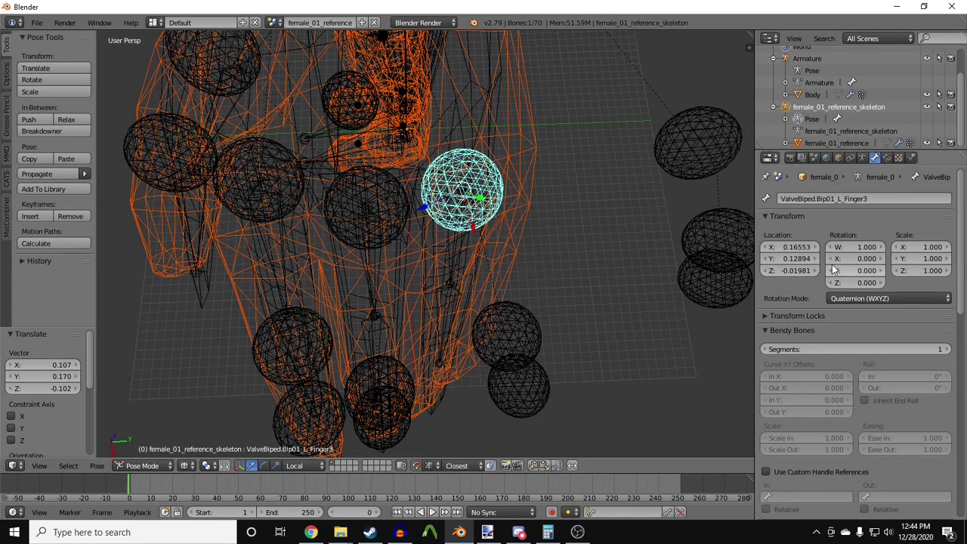
left_click(833, 269)
left_click(833, 268)
middle_click_drag(654, 245, 510, 164)
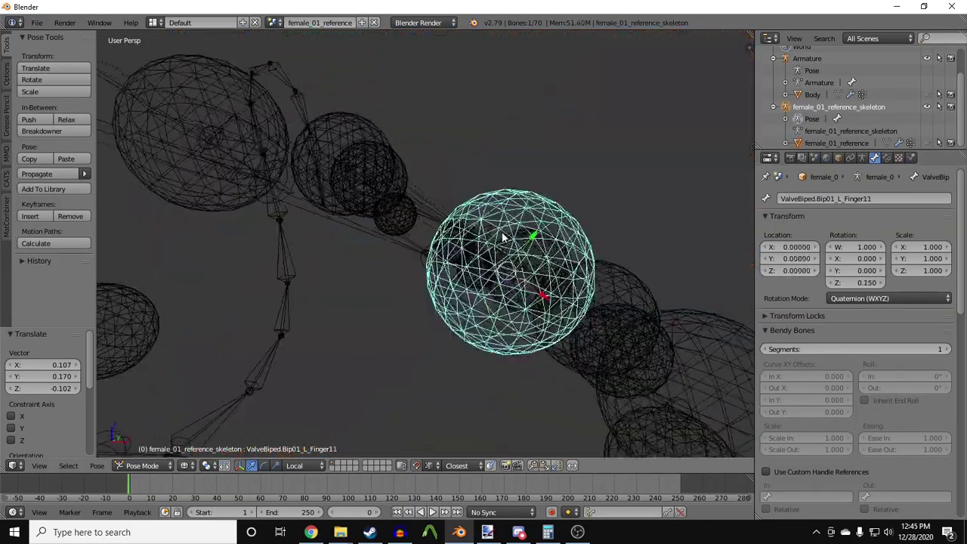
Move the ValveBiped.Bip01_L_Finger11 bone onto the matching joint of Millie's finger and set its Z location to 0.
middle_click_drag(505, 235, 457, 264)
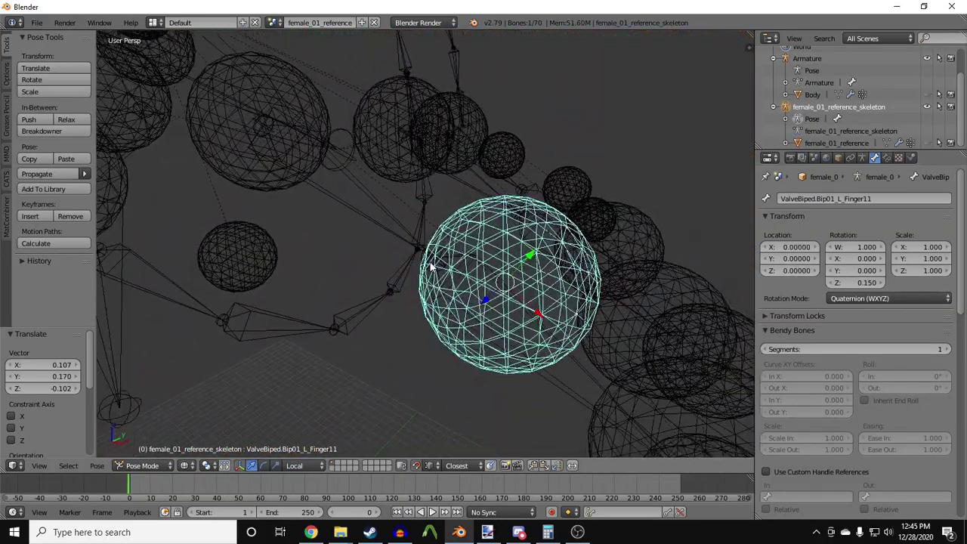
key("g")
left_click(436, 260)
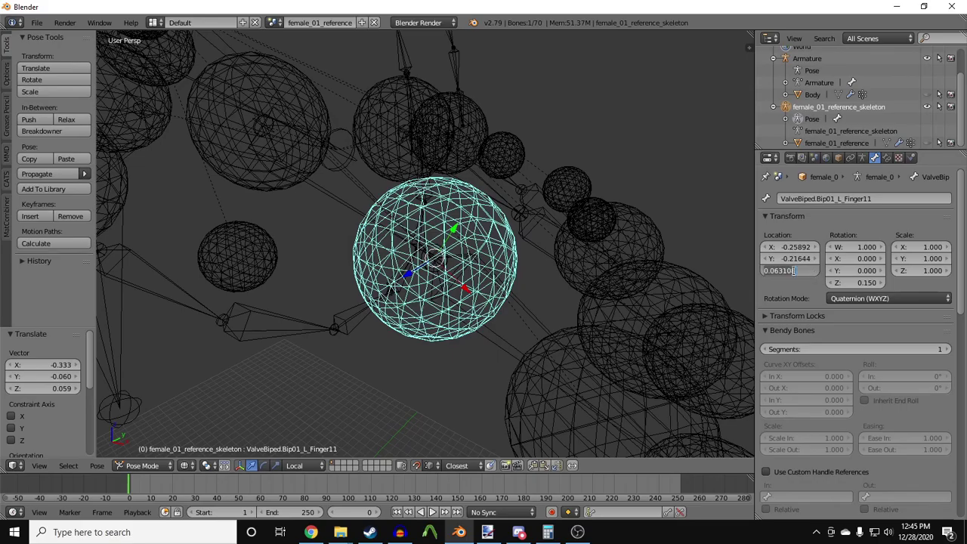
type("0")
key("Return")
scroll(469, 262, "down", 2)
middle_click_drag(468, 262, 381, 299)
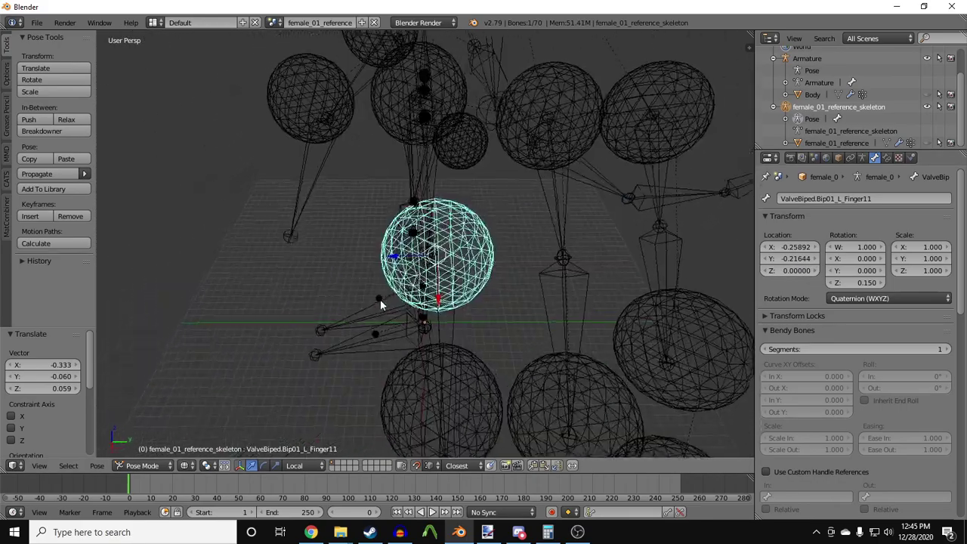
Move the ValveBiped.Bip01_L_Finger21 bone onto the matching joint of Millie's middle finger and set its Z location to 0.
scroll(499, 333, "down", 1)
middle_click_drag(499, 340, 453, 358)
right_click(452, 357)
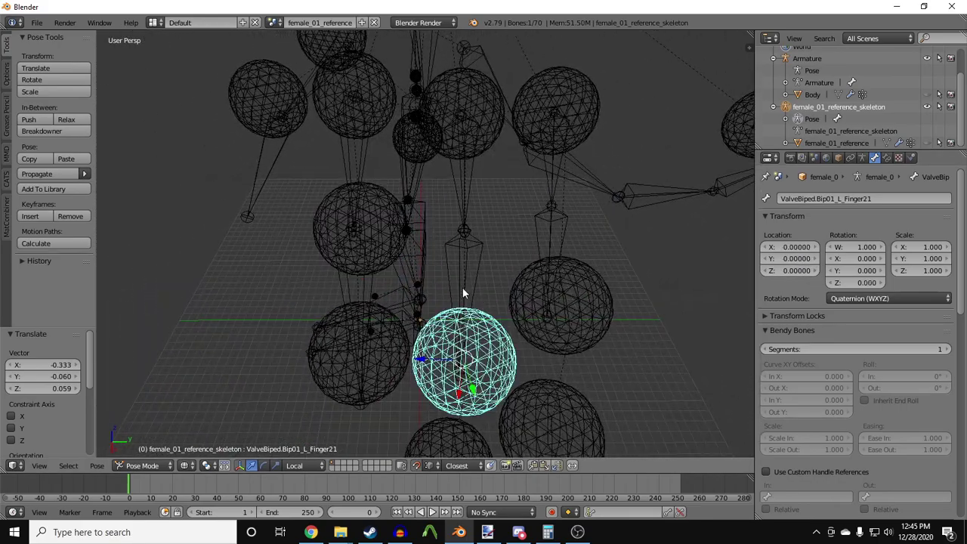
key("g")
left_click(468, 238)
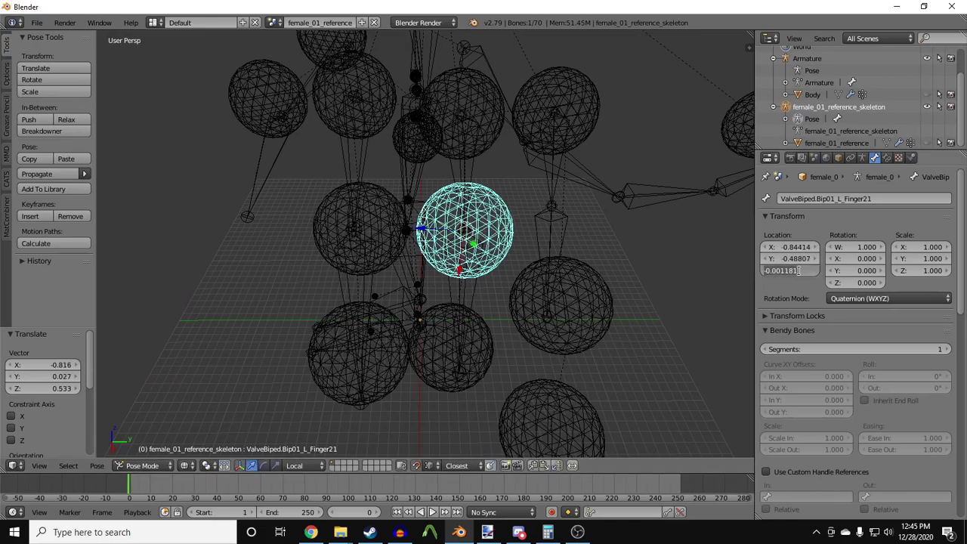
type("0")
key("Return")
Move the ValveBiped.Bip01_L_Finger31 bone onto the matching finger joint and set its Z location to 0.
right_click(604, 294)
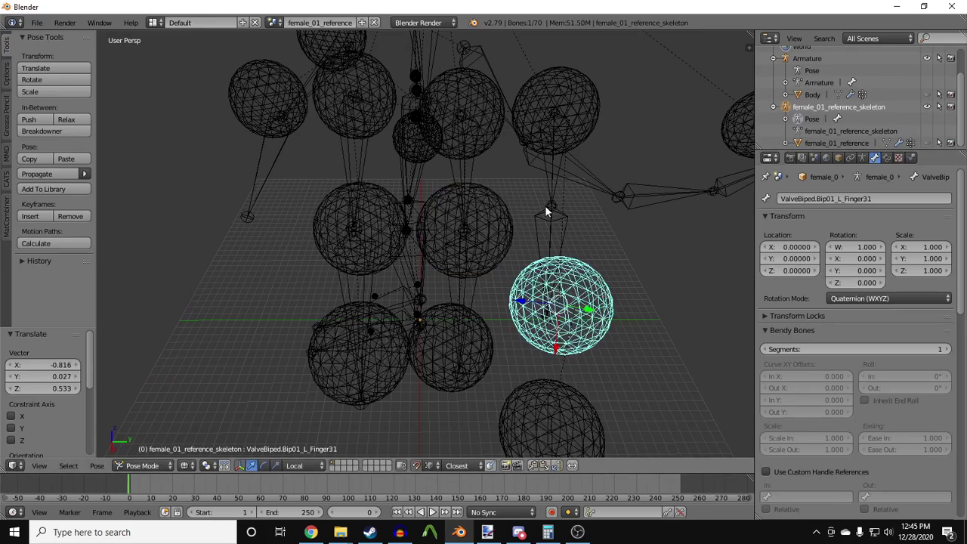
key("g")
left_click(550, 111)
left_click(791, 272)
type("0")
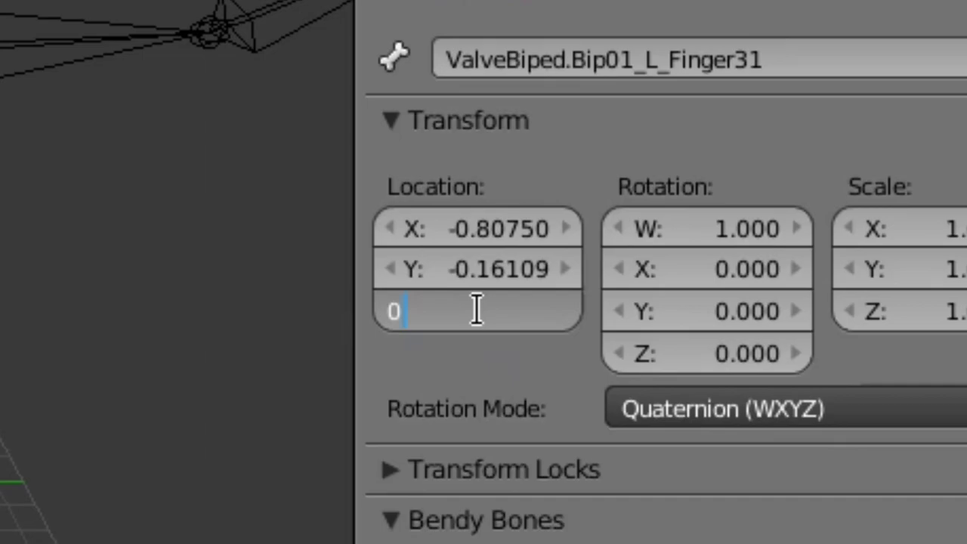
key("Return")
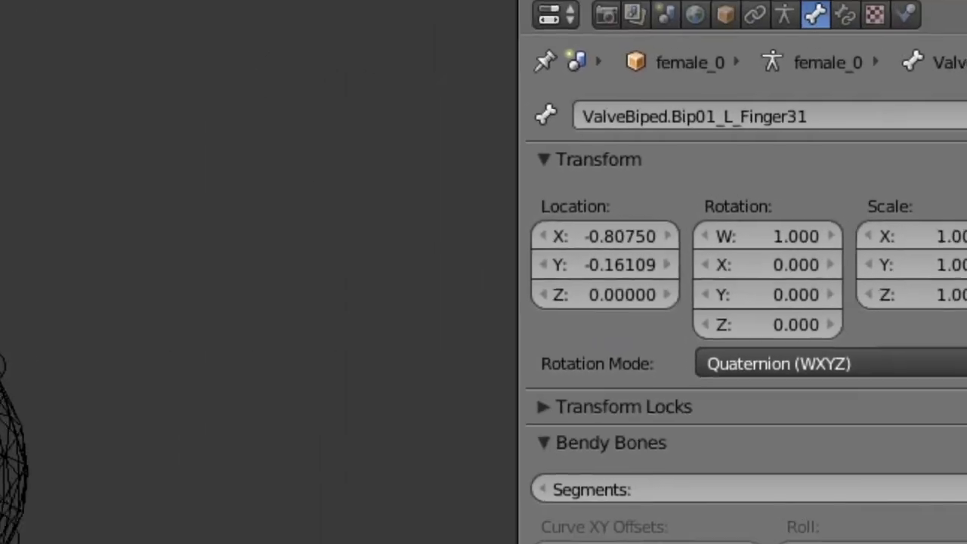
right_click(442, 251)
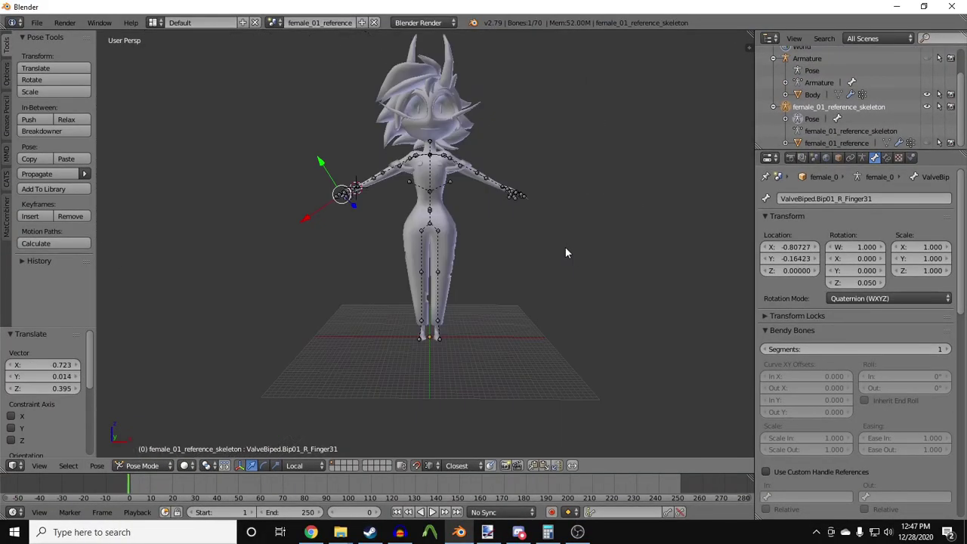
Apply the current pose of the female_01_reference_skeleton as its rest pose.
scroll(519, 206, "up", 4)
key("space")
type("apply")
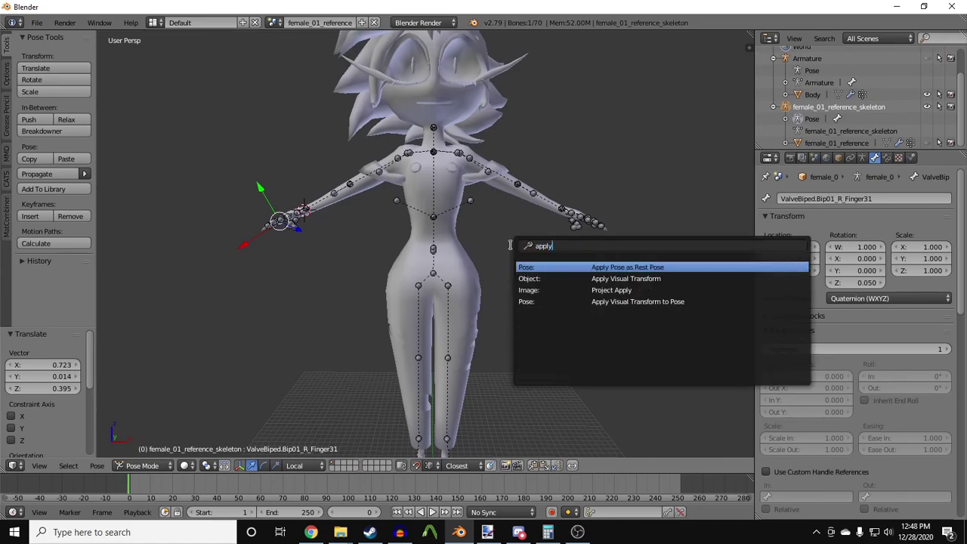
key("Return")
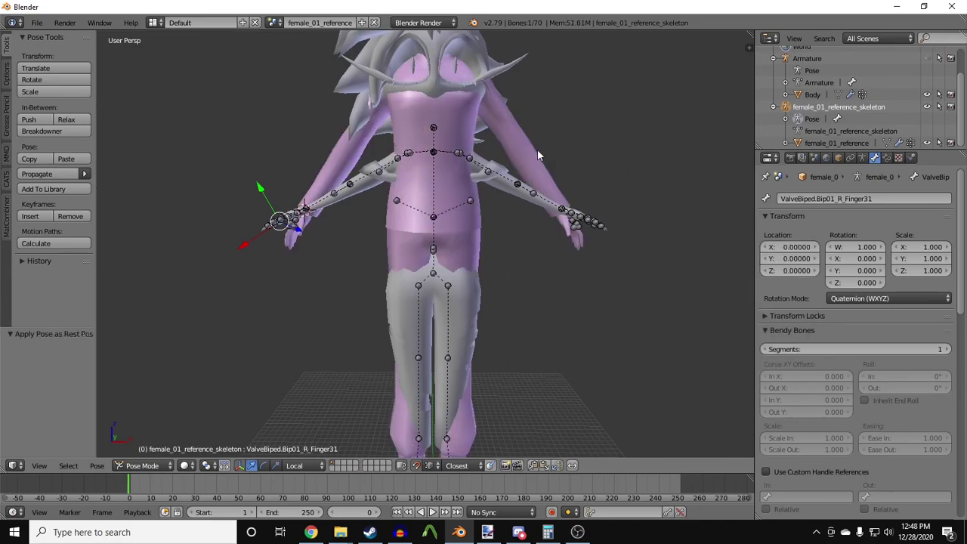
Delete the female_01_reference mesh, leaving only its skeleton and Millie's model.
right_click(536, 150)
scroll(536, 150, "down", 3)
key("x")
left_click(536, 151)
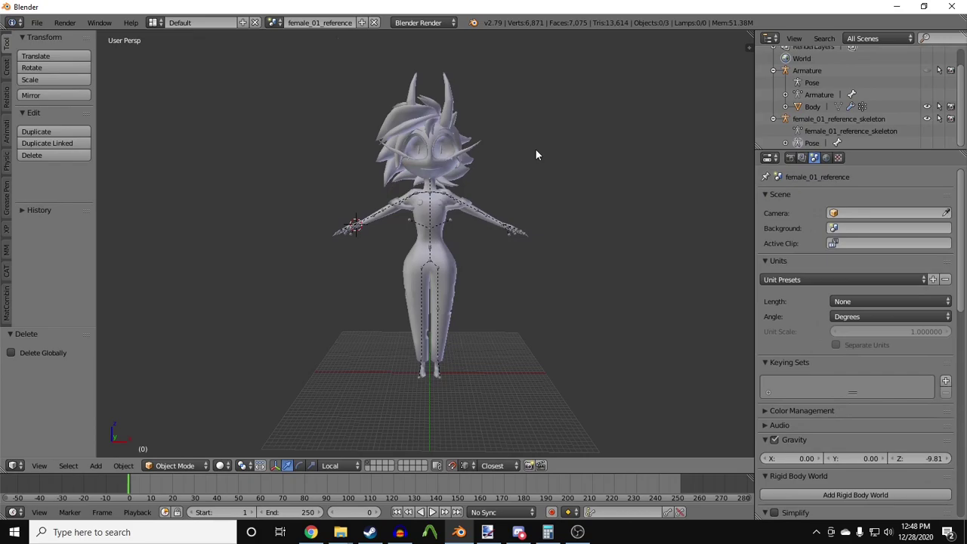
Rename the Hips bone of Millie's armature to ValveBiped.Bip01_Pelvis.
scroll(520, 277, "up", 1)
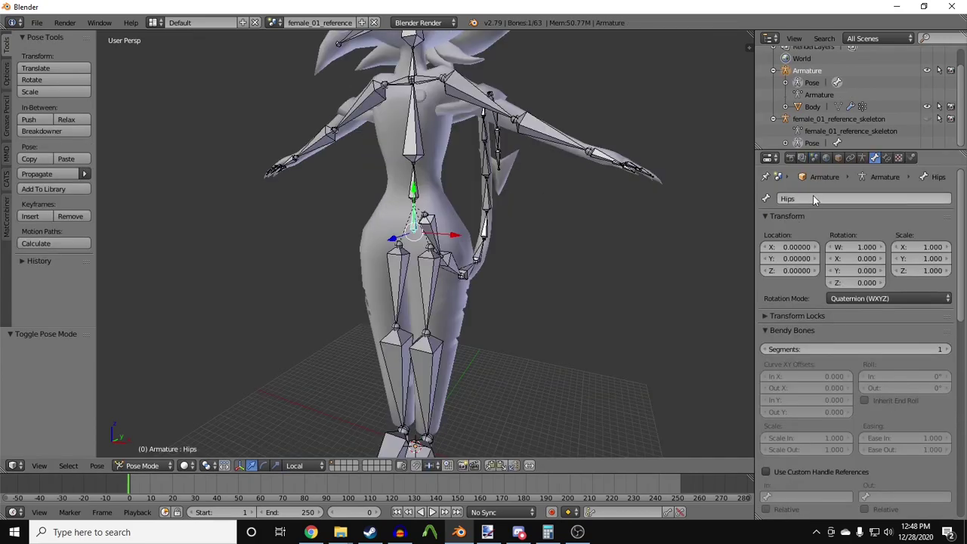
type("ValveBiped.Bip01_Pelvis")
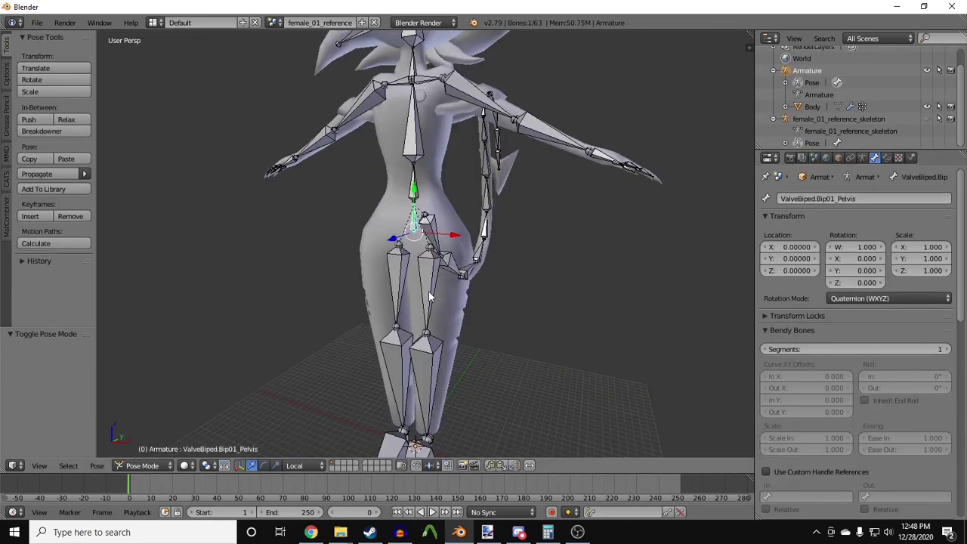
Rename the Left leg bone of Millie's armature to ValveBiped.Bip01_L_Thigh.
left_click(812, 201)
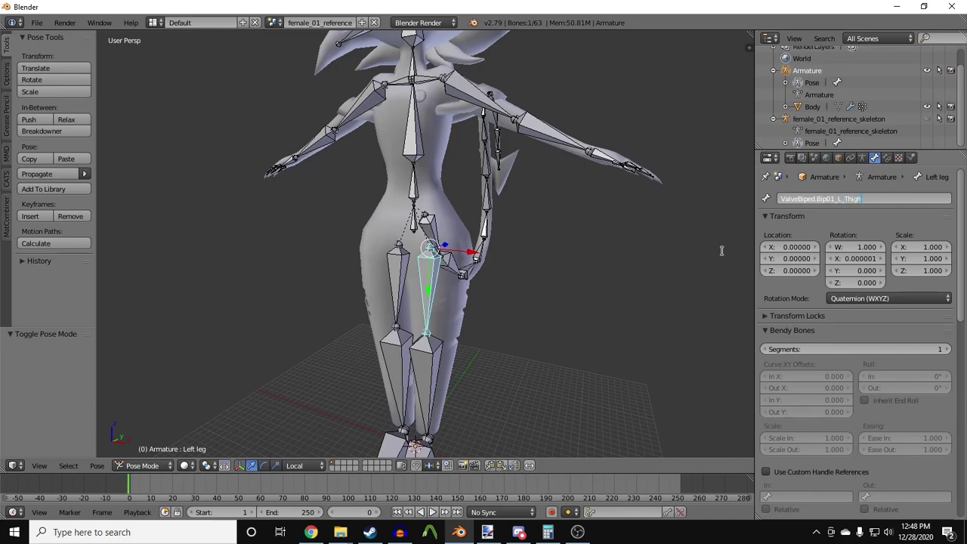
key("Return")
key("ctrl+shift+m")
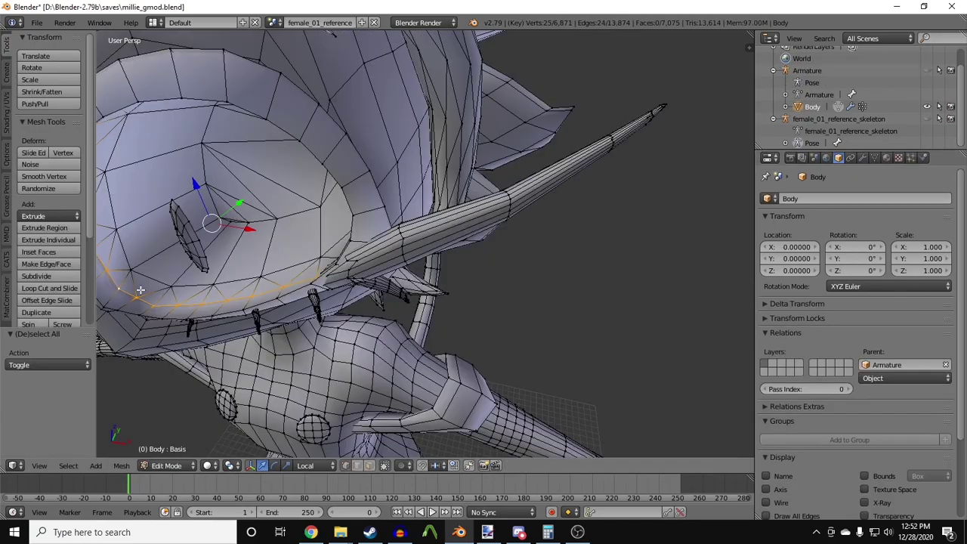
Add the missing vertex to the border selection around Millie's left eye, fill the outline with a single face and show the textures.
scroll(457, 259, "up", 8)
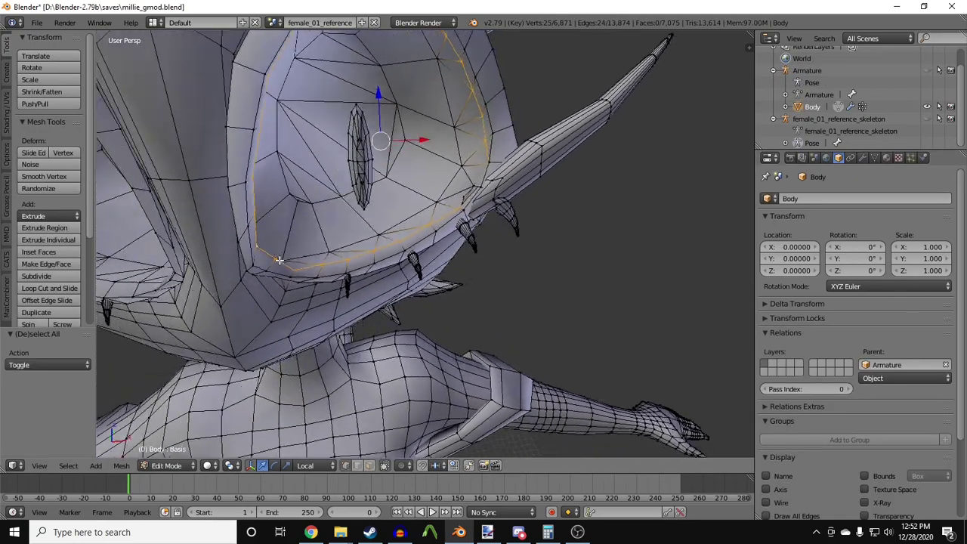
middle_click_drag(457, 258, 467, 257)
key("alt+z")
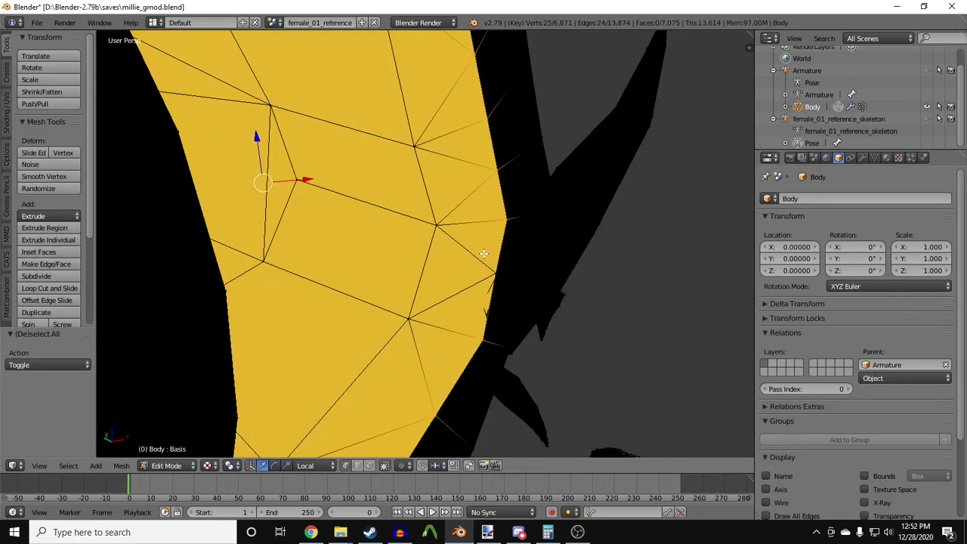
key("alt+z")
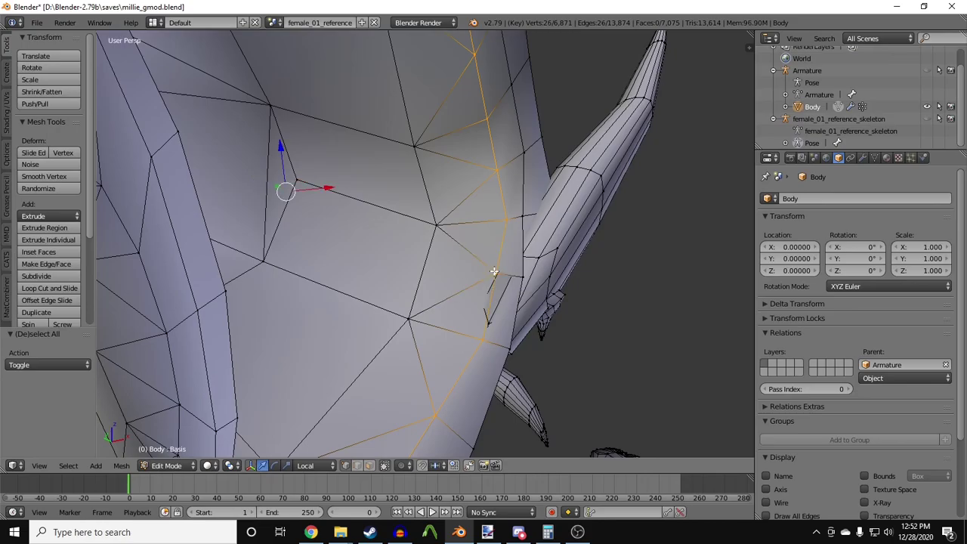
key("alt+z")
key("alt+z")
scroll(493, 268, "down", 6)
mouse_move(493, 268)
middle_mouse_down()
mouse_move(378, 227)
mouse_move(429, 218)
mouse_move(502, 229)
mouse_move(522, 219)
middle_mouse_up()
key("f")
key("alt+z")
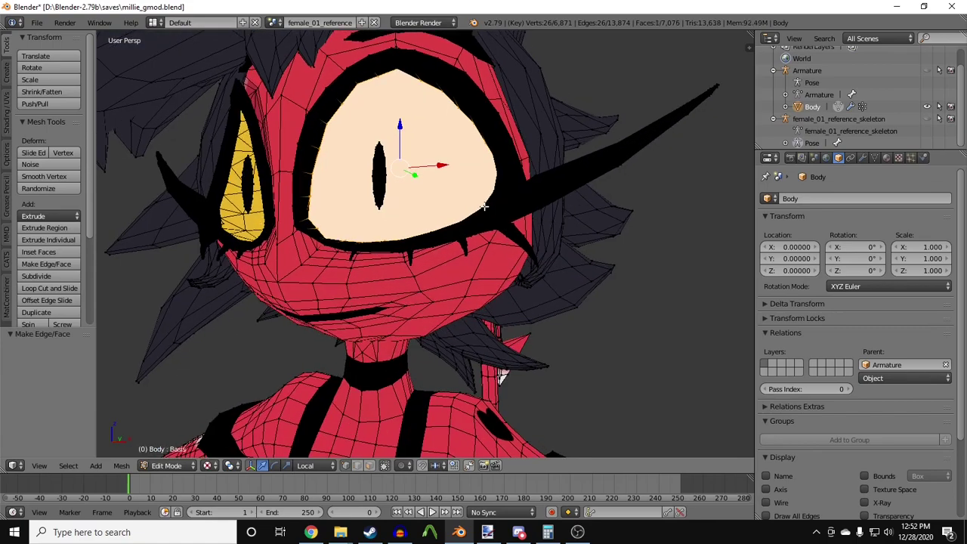
Select the Blink shape key of the Body mesh and examine the face.
left_click(874, 158)
scroll(882, 454, "down", 6)
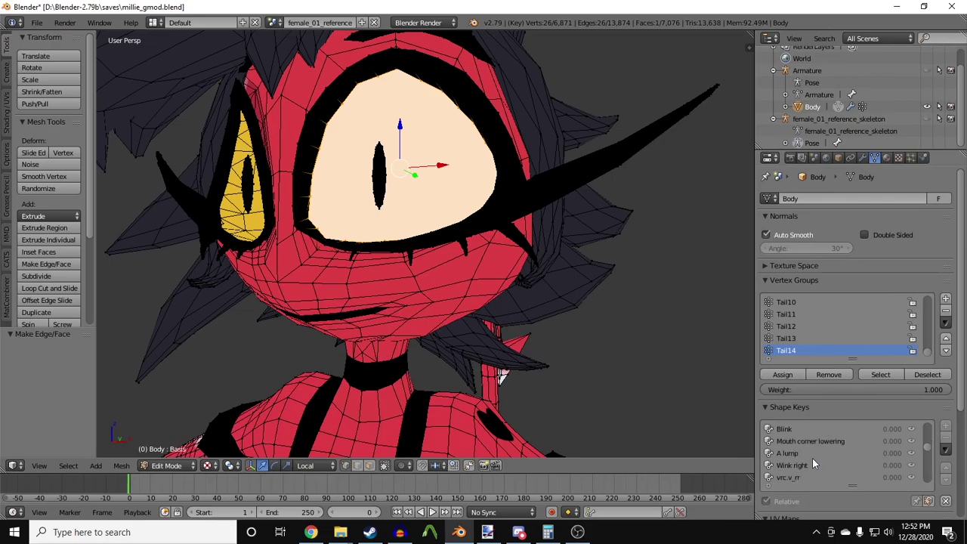
left_click(784, 429)
middle_click_drag(710, 416, 420, 373)
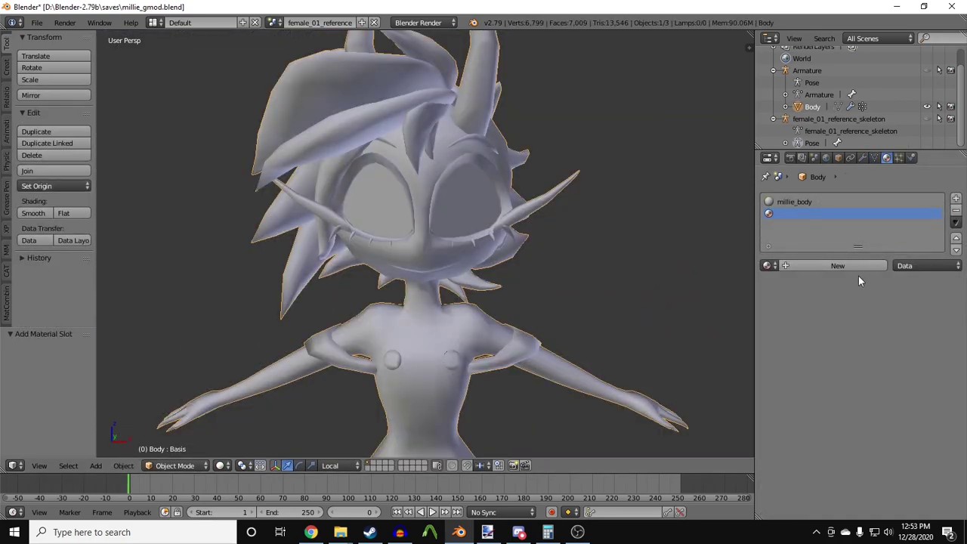
Create a new material in the body's empty slot, and assign eyeball_l to the left eye face and eyeball_r to the right.
left_click(858, 269)
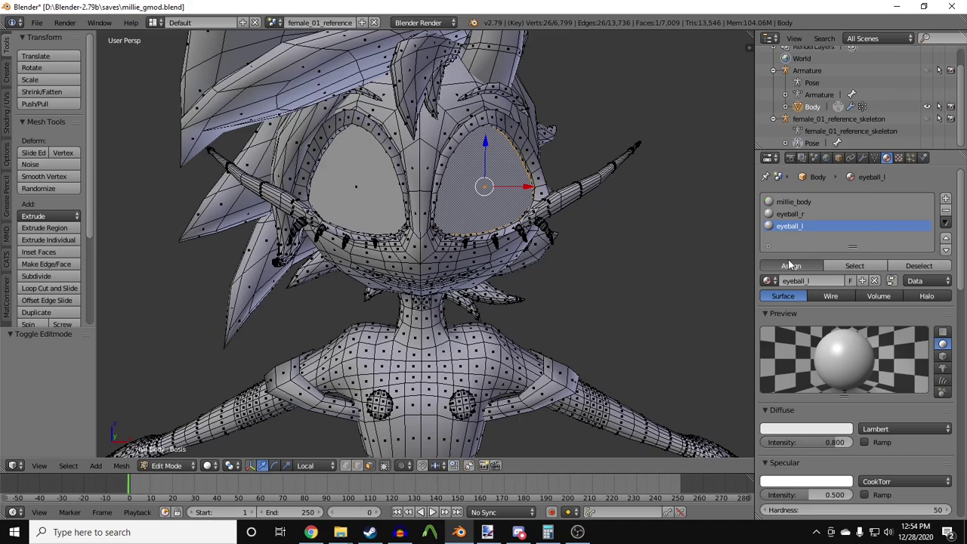
left_click(788, 260)
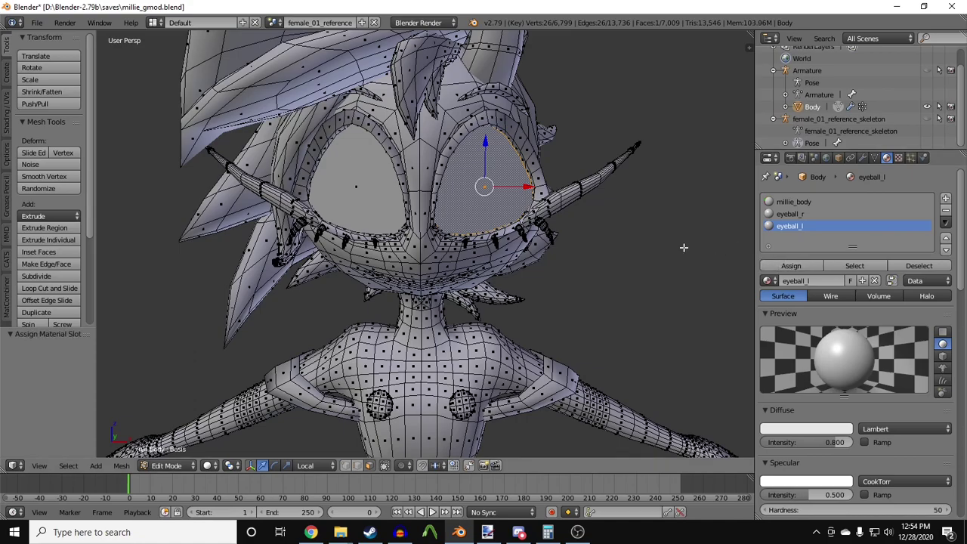
key("a")
right_click(377, 195)
left_click(790, 214)
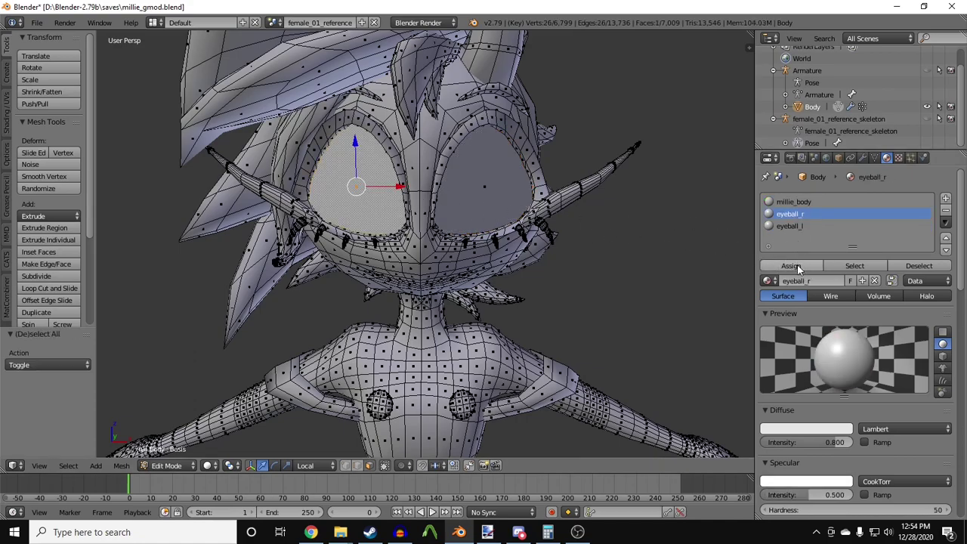
left_click(809, 266)
Select both filled eye faces and triangulate them.
key("a")
right_click(386, 210)
right_click(455, 213, "shift")
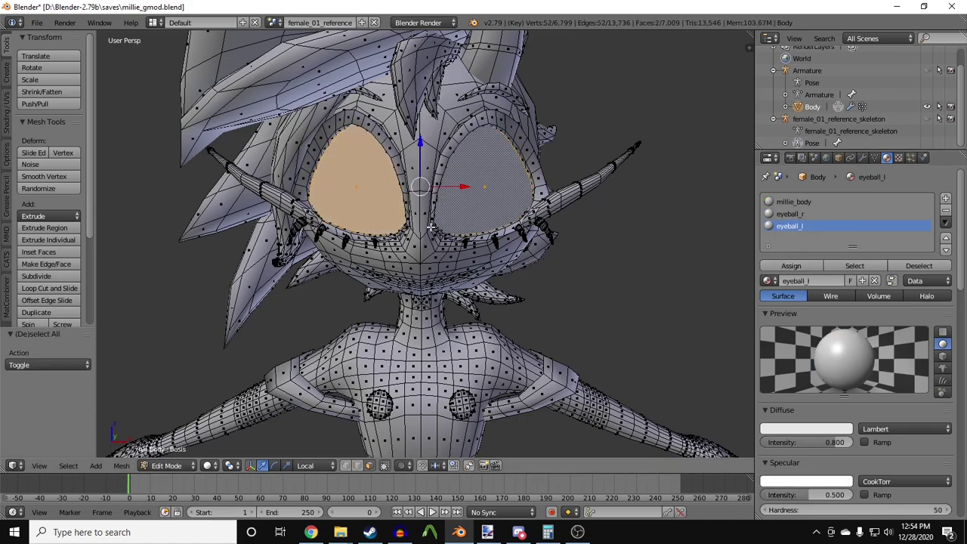
left_click(122, 466)
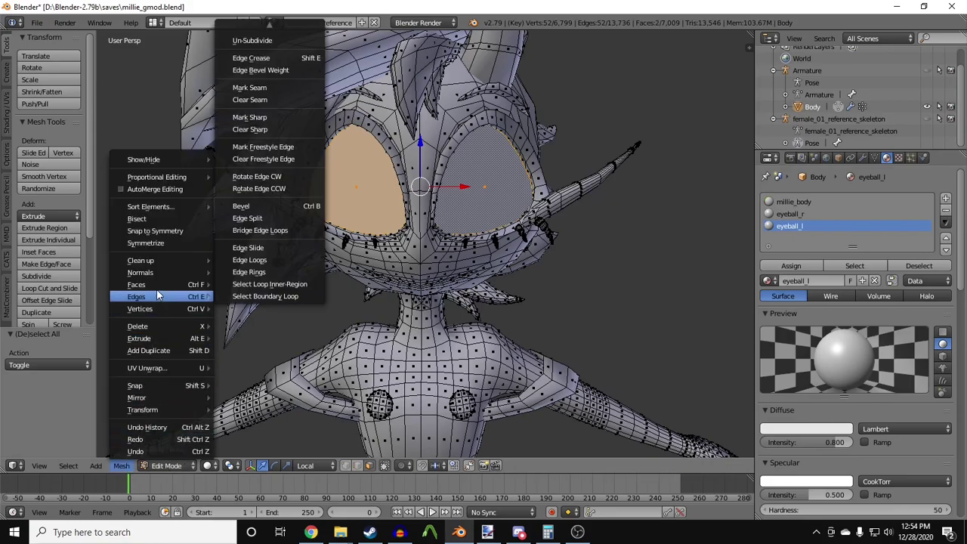
mouse_move(156, 285)
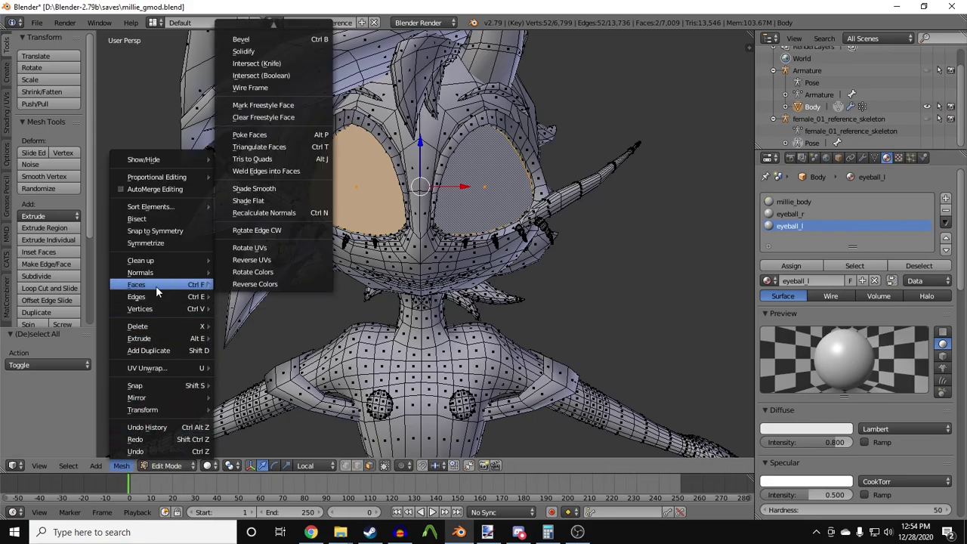
left_click(255, 147)
Select the old eye-surface faces inside the head, behind one of the new eyeball faces.
middle_click_drag(546, 136, 106, 244)
scroll(425, 244, "up", 5)
key("a")
left_click(821, 204)
right_click(510, 277)
right_click(469, 296, "shift")
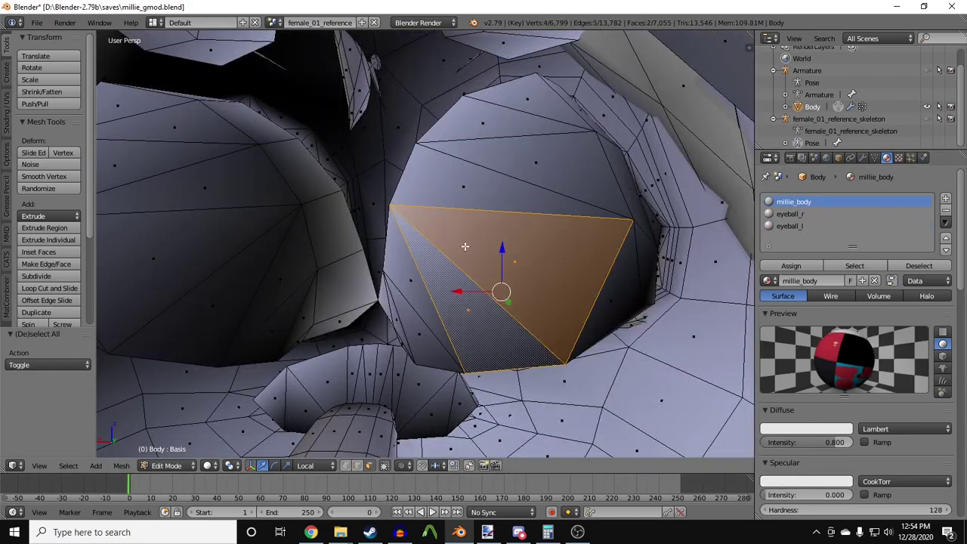
right_click(467, 198, "shift")
right_click(507, 156, "shift")
right_click(504, 121, "shift")
right_click(526, 99, "shift")
middle_click_drag(454, 246, 467, 238)
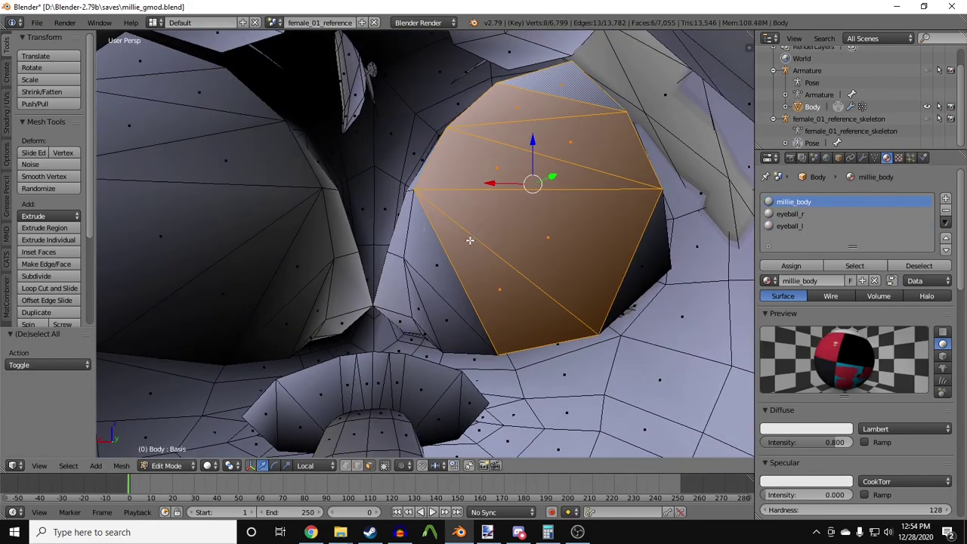
right_click(445, 310, "shift")
right_click(421, 302, "shift")
middle_click_drag(378, 246, 301, 253)
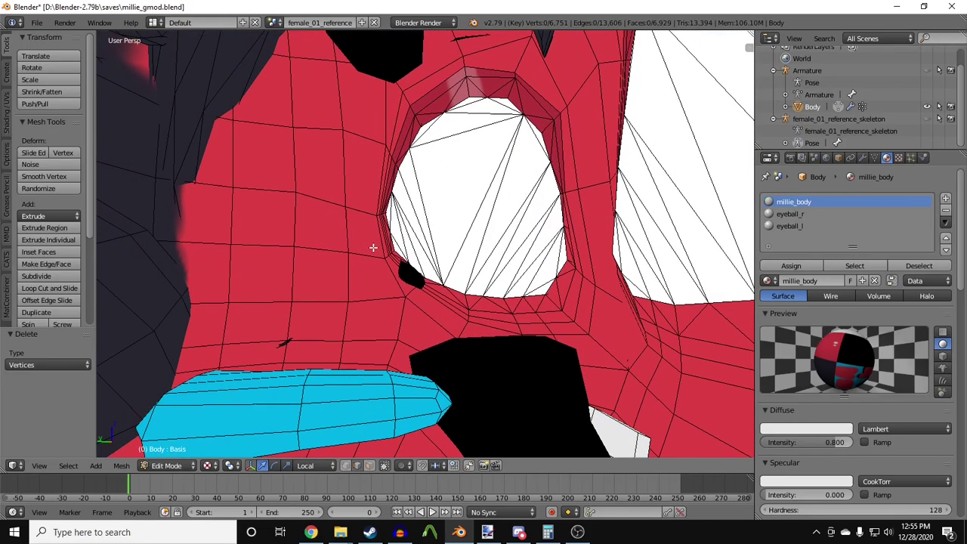
Select the faces of both eyeball materials and move their UVs onto the yellow spot of millie_atlas.png.
scroll(216, 252, "down", 4)
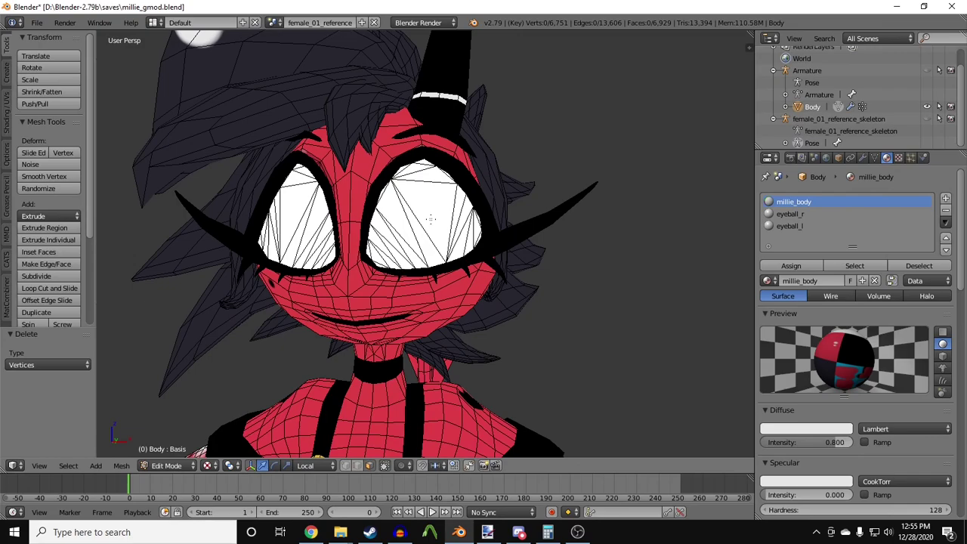
left_click(840, 265)
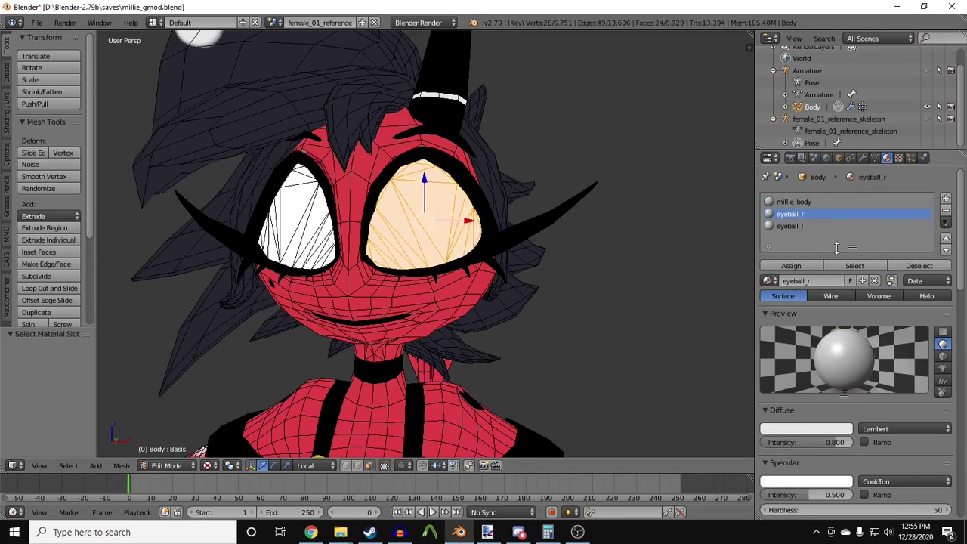
left_click(850, 266)
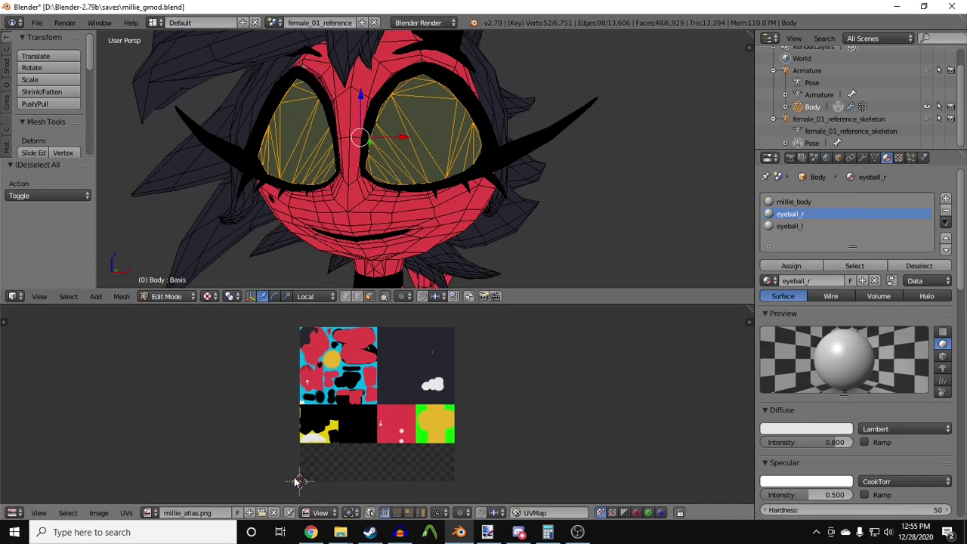
key("g")
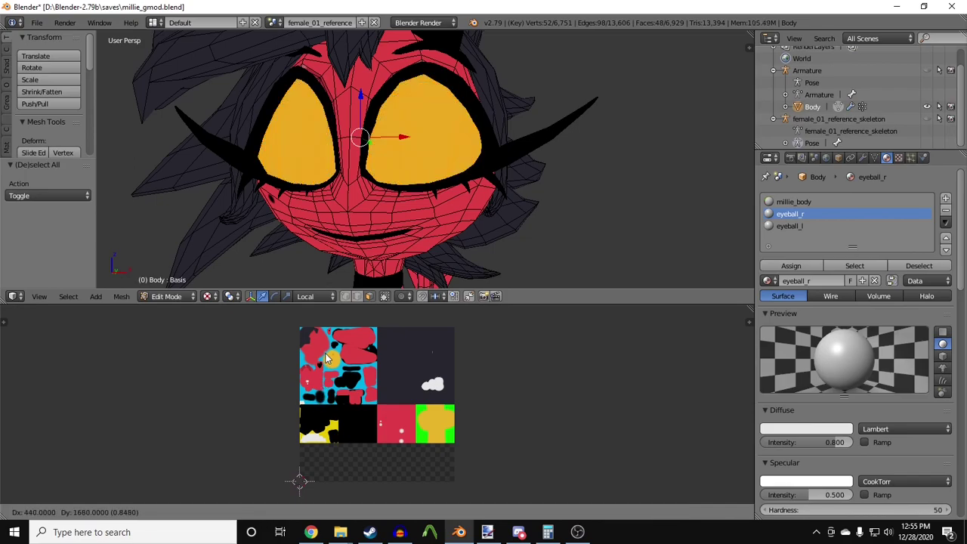
left_click(325, 364)
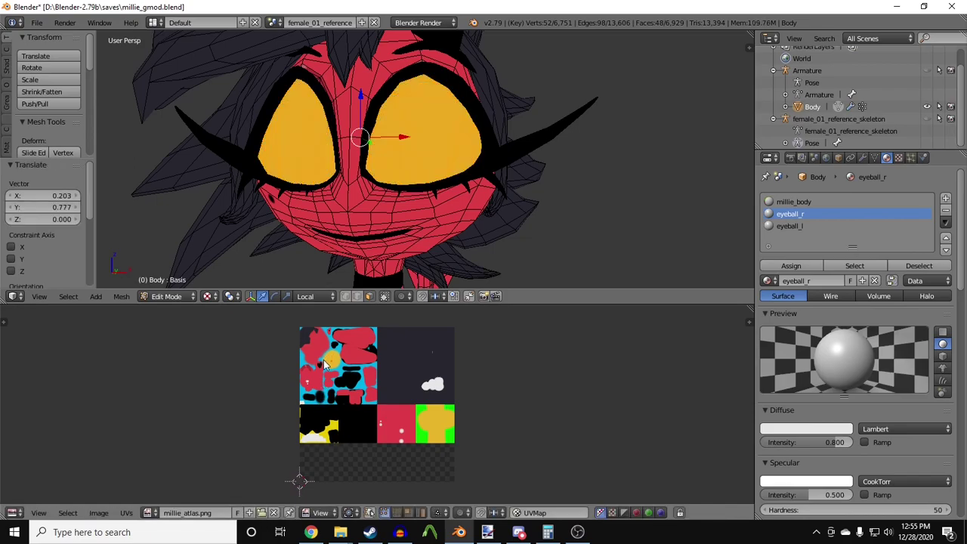
key("Tab")
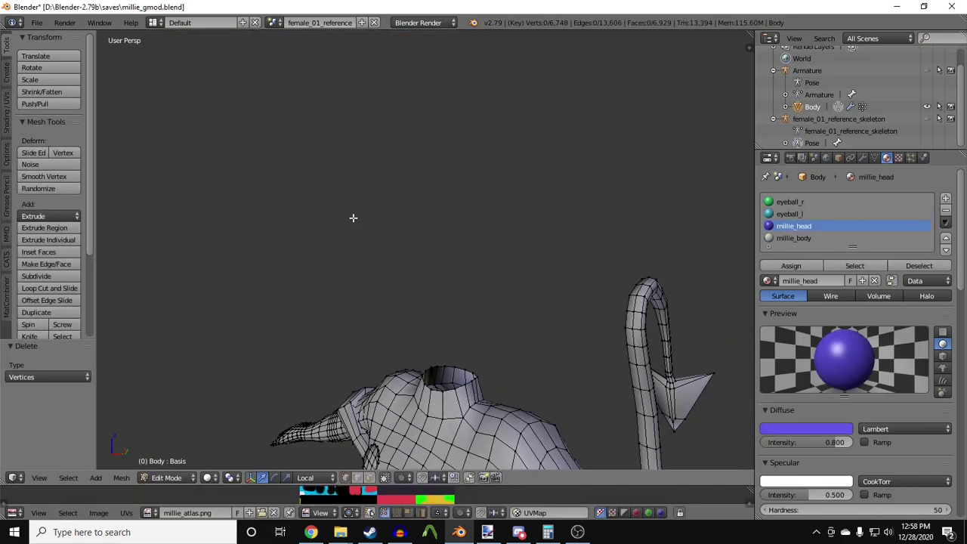
Undo the deletion of the head's vertices, deselect the mesh and return to Object Mode.
key("ctrl+z")
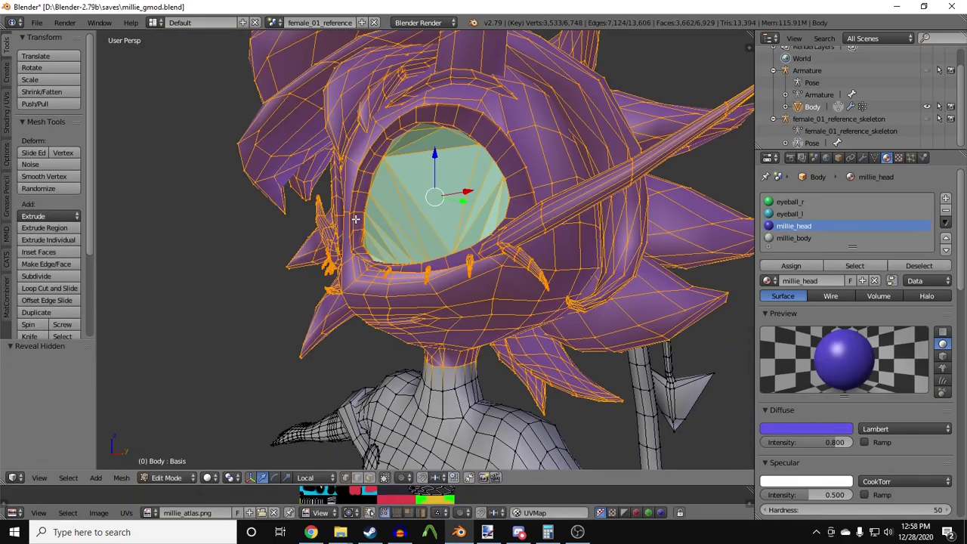
key("a")
scroll(444, 261, "down", 3)
mouse_move(443, 262)
middle_mouse_down()
mouse_move(624, 252)
mouse_move(422, 250)
middle_mouse_up()
key("Tab")
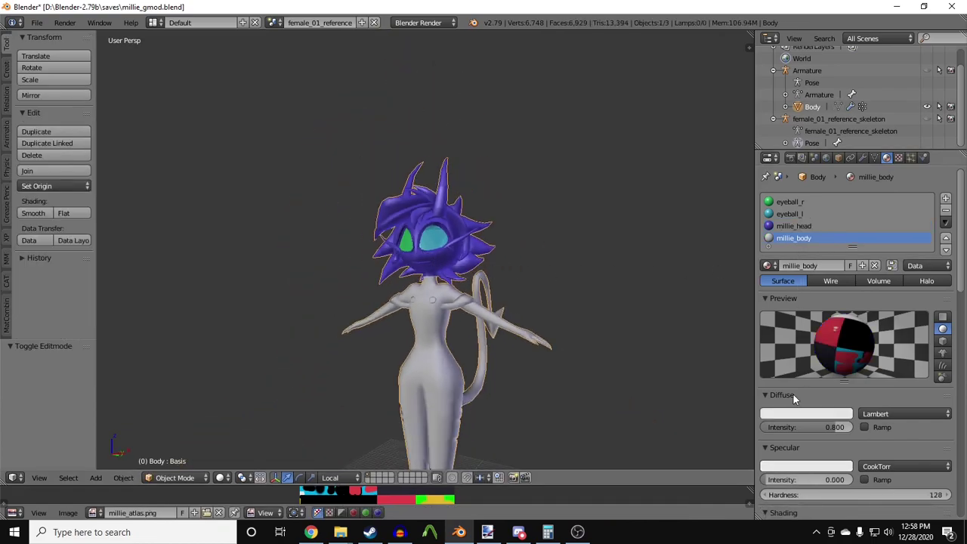
Set the millie_body material's diffuse color to red with R 0.800, G 0.150 and B 0.150.
left_click(793, 413)
left_click(793, 322)
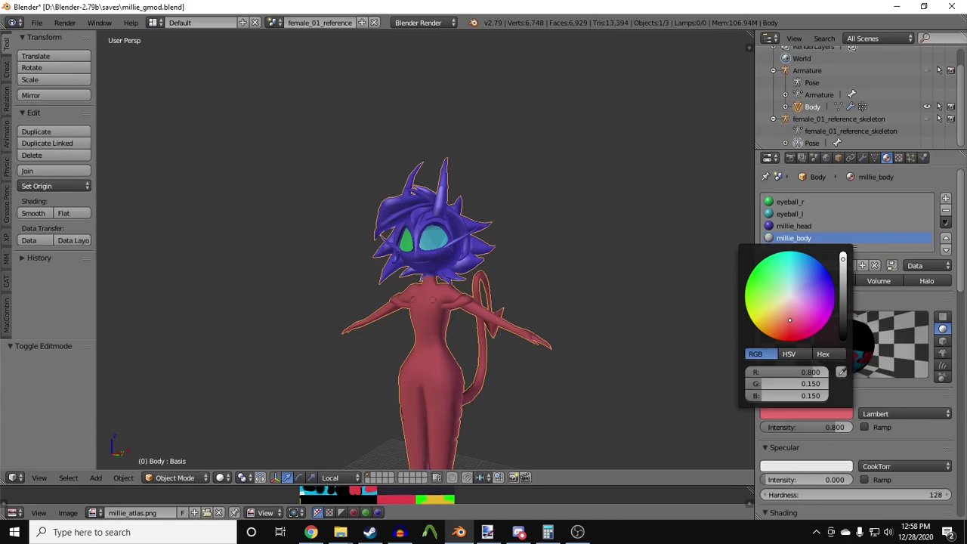
middle_click_drag(423, 287, 363, 285)
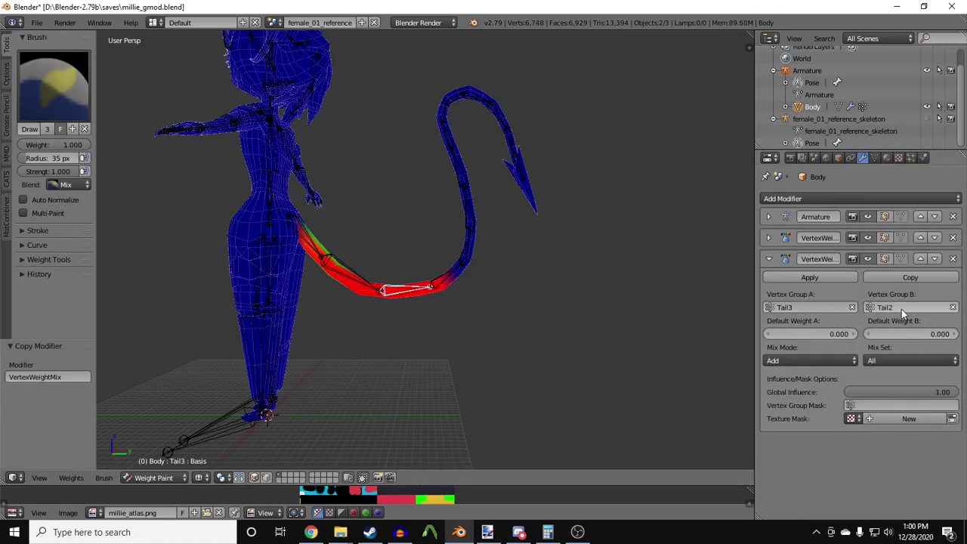
Set Vertex Group B of the copied VertexWeightMix modifier, whose Vertex Group A is Tail3, to Tail4.
left_click(901, 309)
type("4")
key("Return")
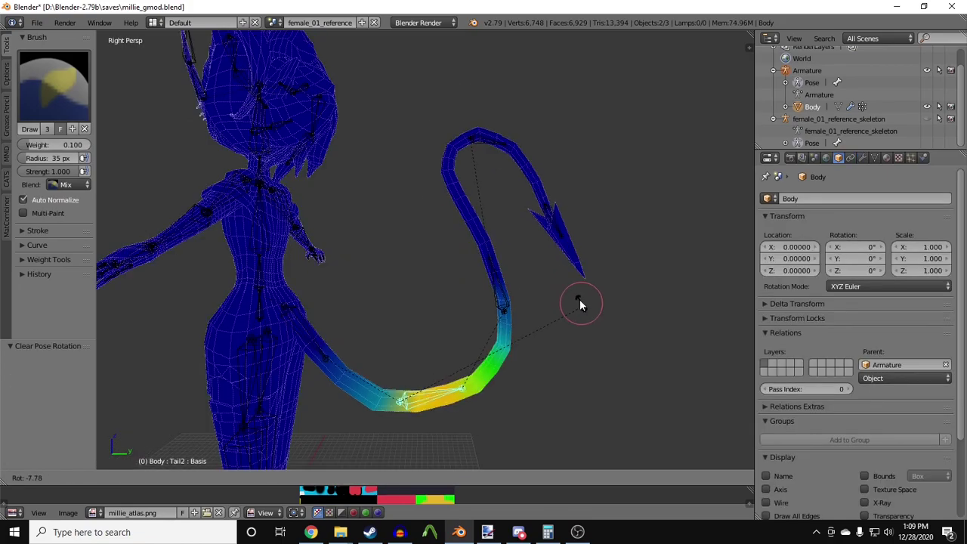
Rotate the Tail2 bone about 28° and start rotating the next tail bone to test the tail's deformation.
key("r")
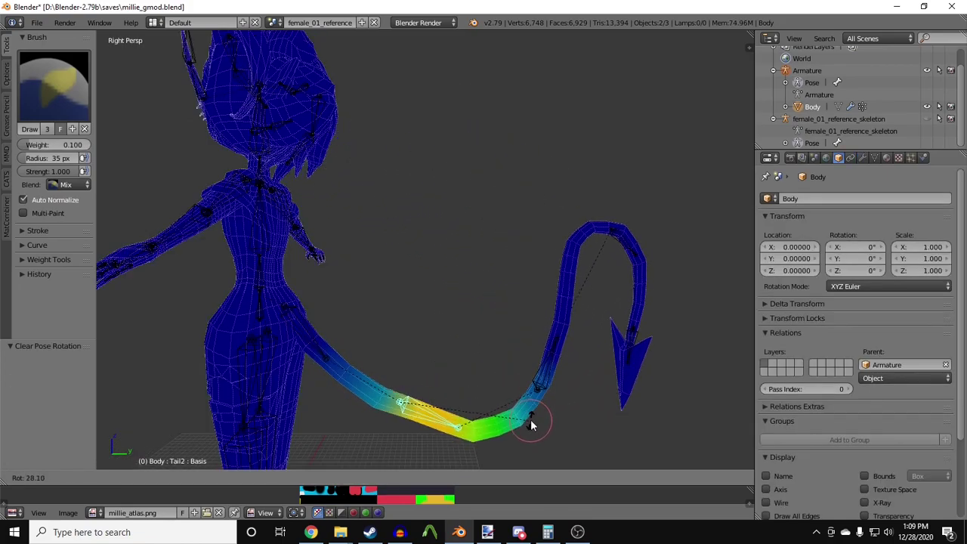
left_click(531, 420)
right_click(538, 415)
key("r")
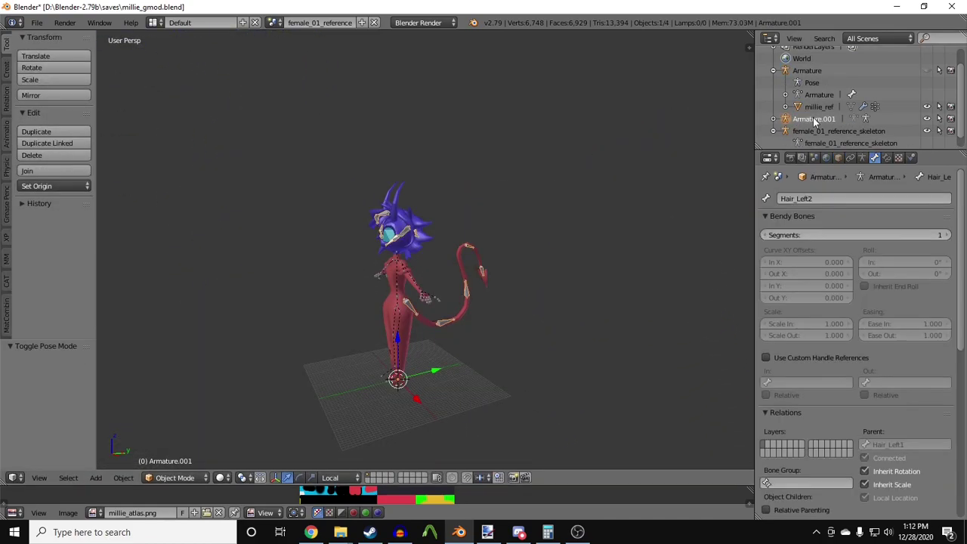
Join Armature.001 with its hair and tail bones into female_01_reference_skeleton.
left_click(817, 138)
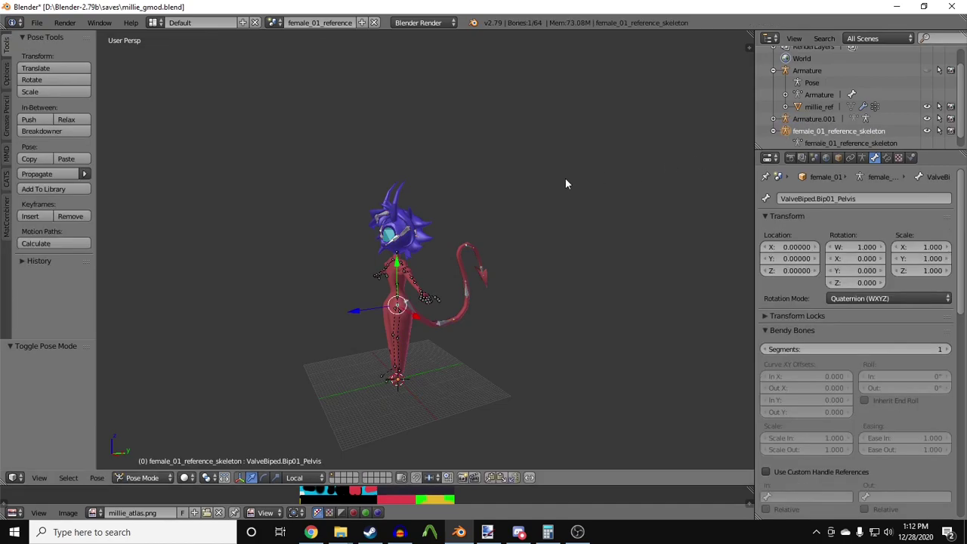
key("ctrl+Tab")
left_click(817, 122)
left_click(818, 131, "shift")
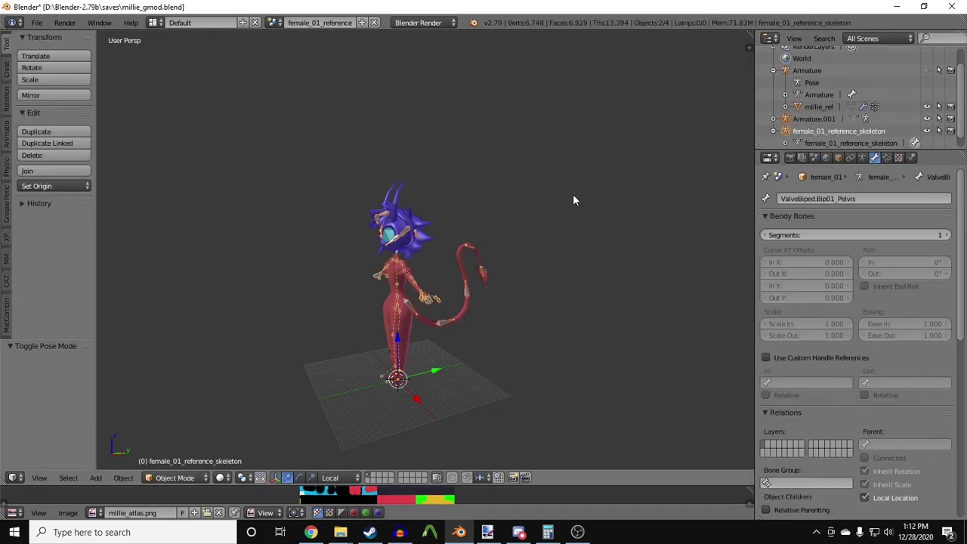
key("ctrl+j")
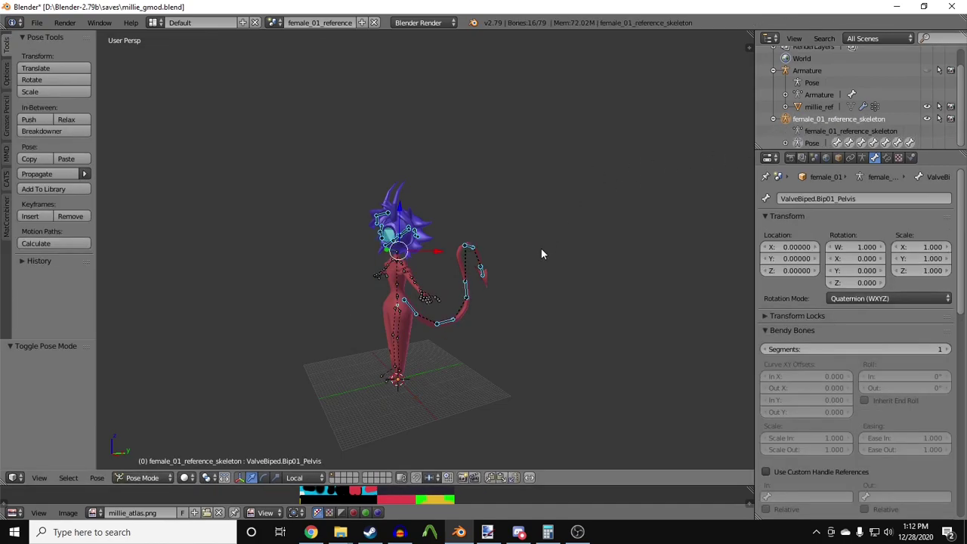
Parent the Tail1 bone to ValveBiped.Bip01_Pelvis in Edit Mode using Keep Offset, and return to Pose Mode.
scroll(541, 250, "up", 3)
middle_click_drag(502, 289, 481, 305)
middle_click_drag(395, 370, 433, 306, "shift")
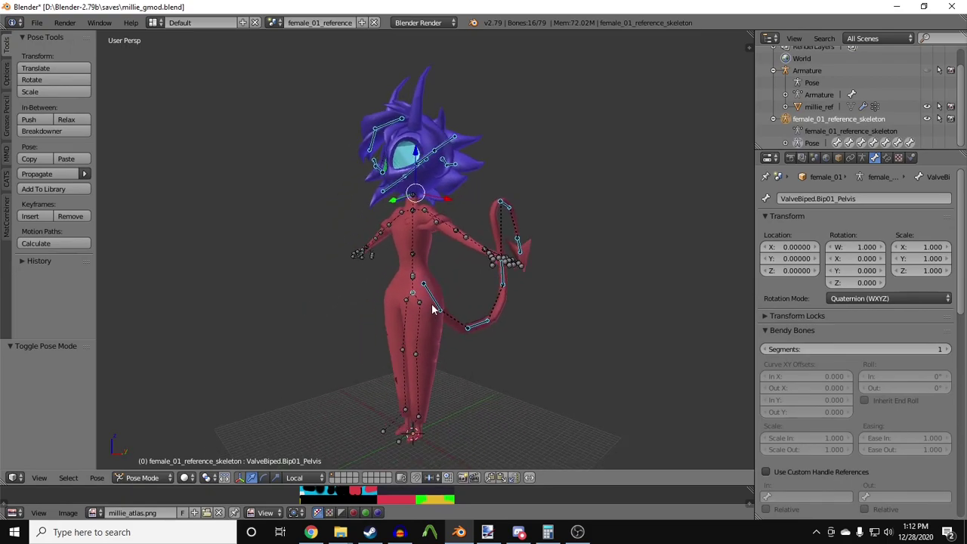
right_click(437, 306)
right_click(415, 301)
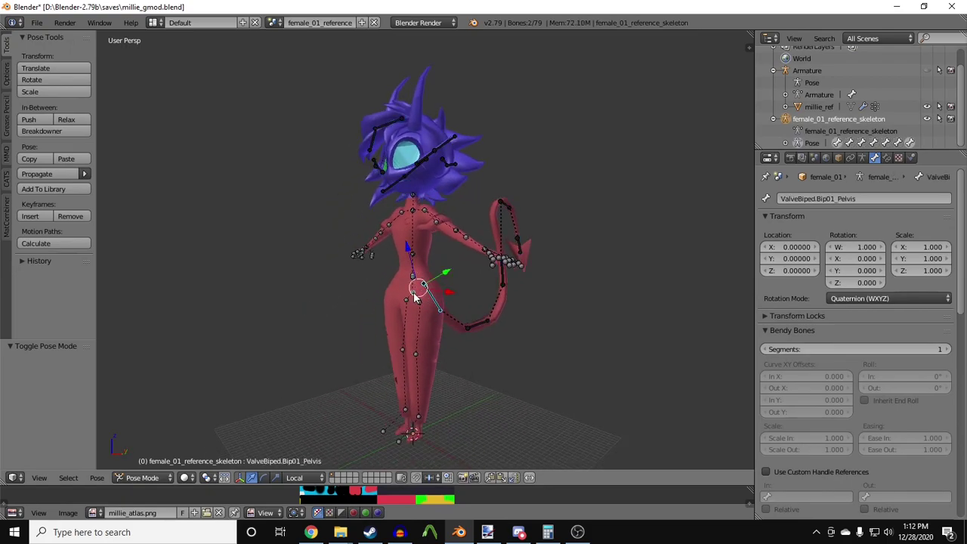
key("Tab")
key("ctrl+p")
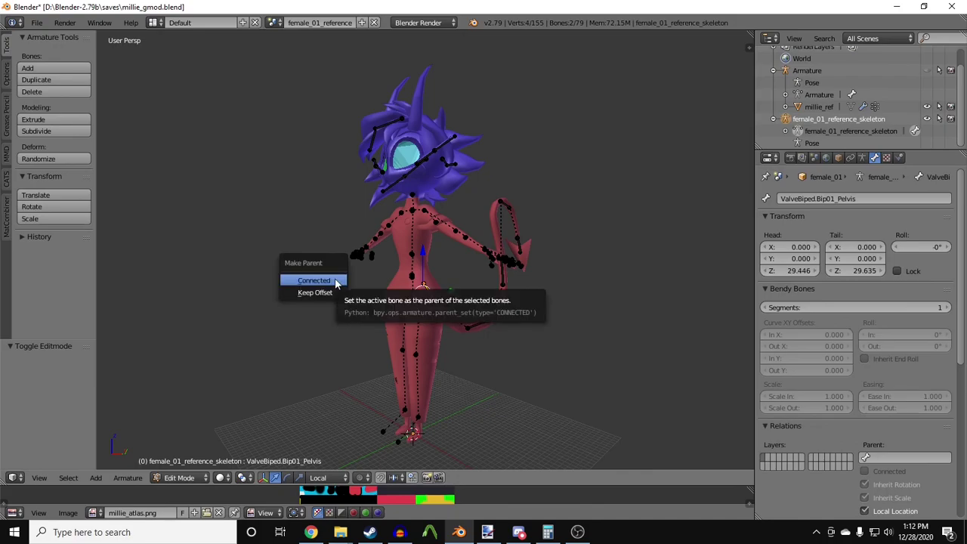
left_click(326, 293)
key("Tab")
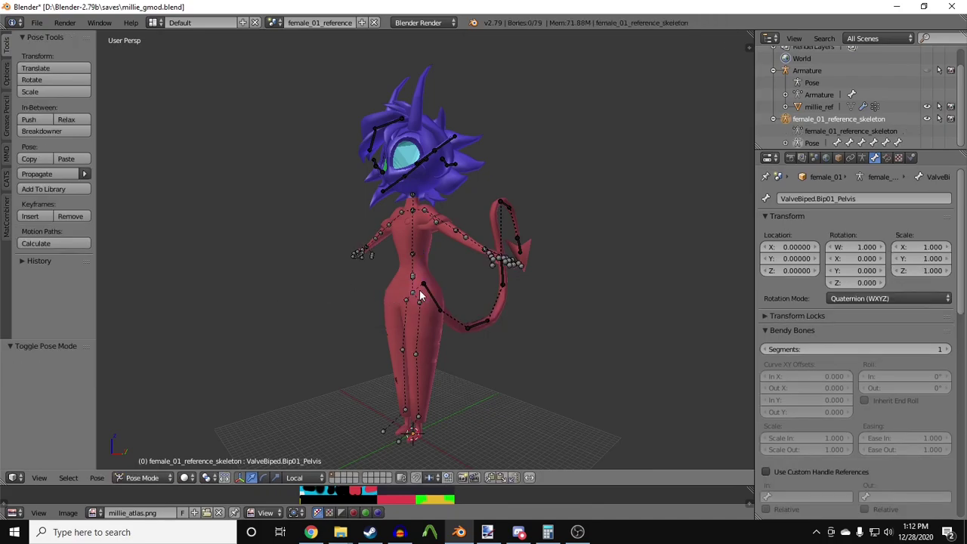
Rotate the Tail1 bone to test how the tail chain moves from the pelvis.
right_click(439, 296)
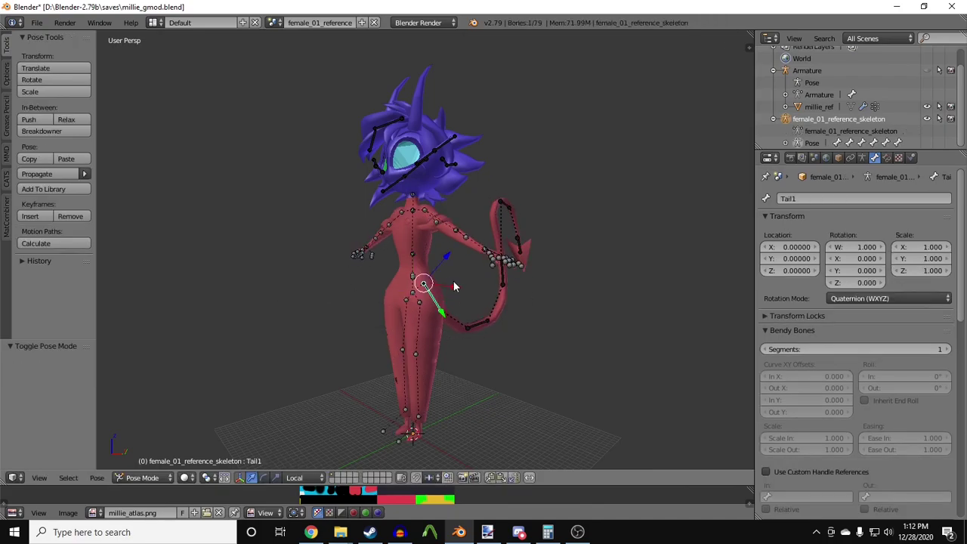
key("r")
left_click(468, 281)
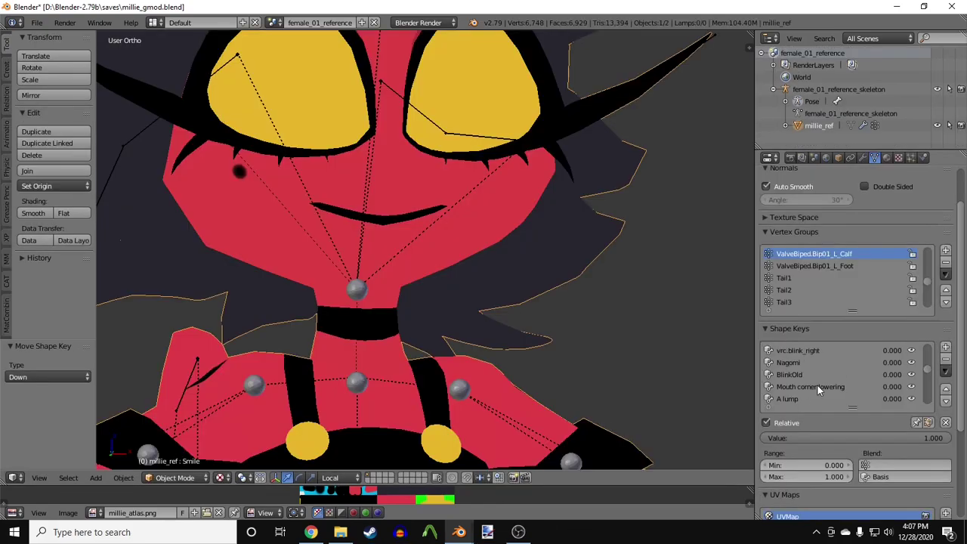
Pin the Mouth corner lowering shape key to preview it at full strength, and check the v shape key.
left_click(818, 386)
left_click(916, 422)
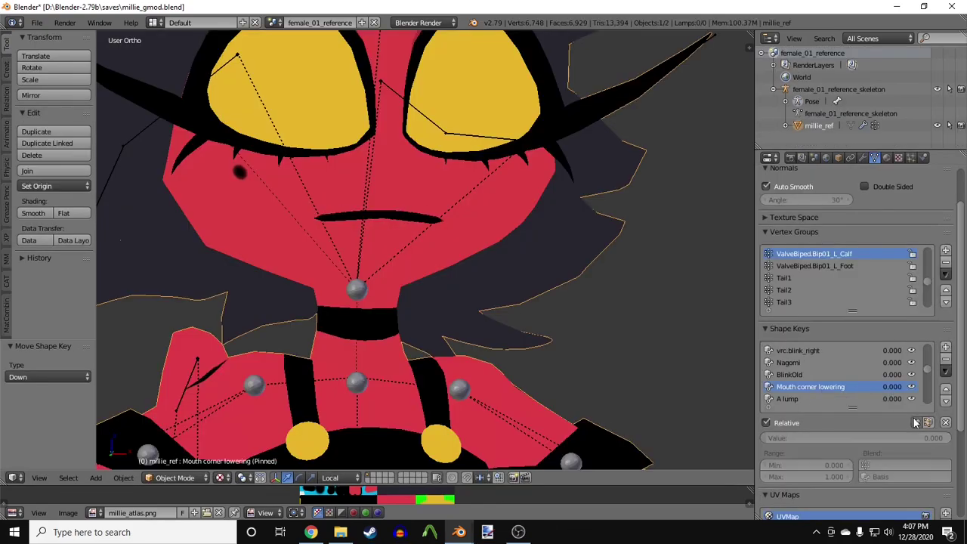
scroll(832, 378, "up", 5)
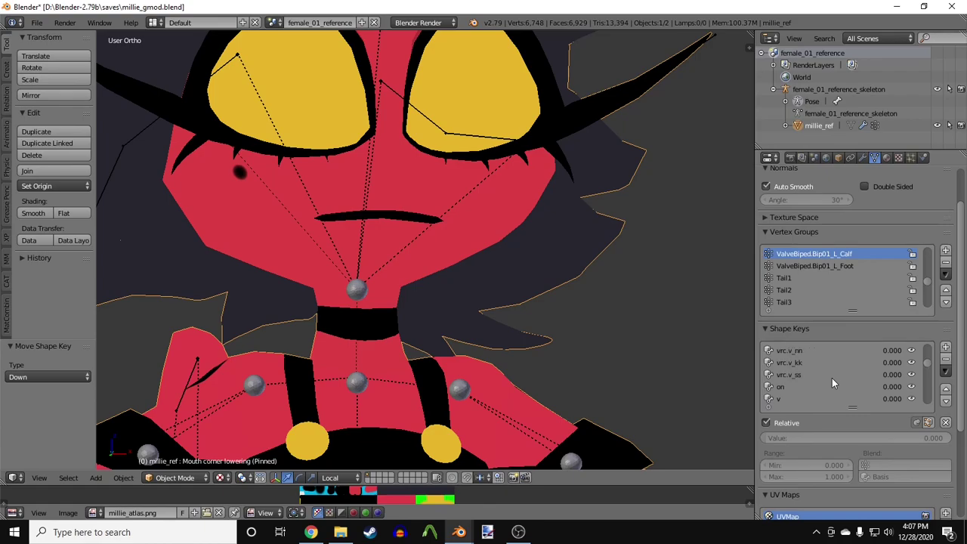
left_click(785, 399)
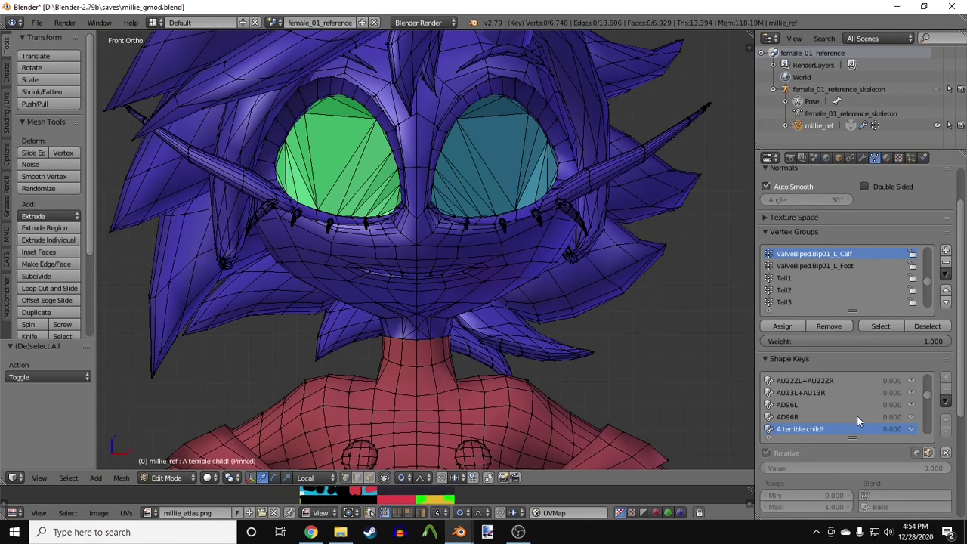
Step through the pinned shape keys from A terrible child! to Licking, examine how each deforms the face, and leave Edit Mode.
scroll(858, 415, "down", 8, "ctrl")
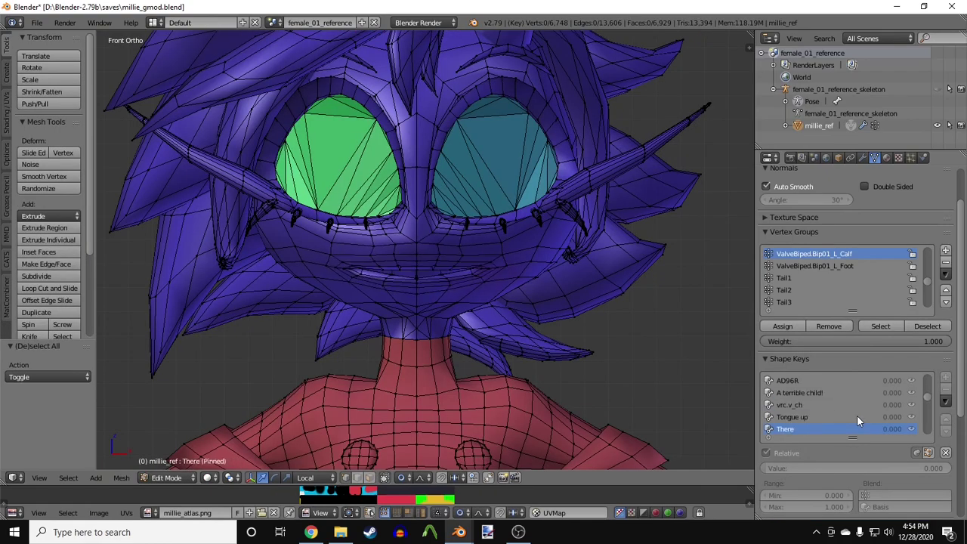
scroll(857, 415, "down", 5, "ctrl")
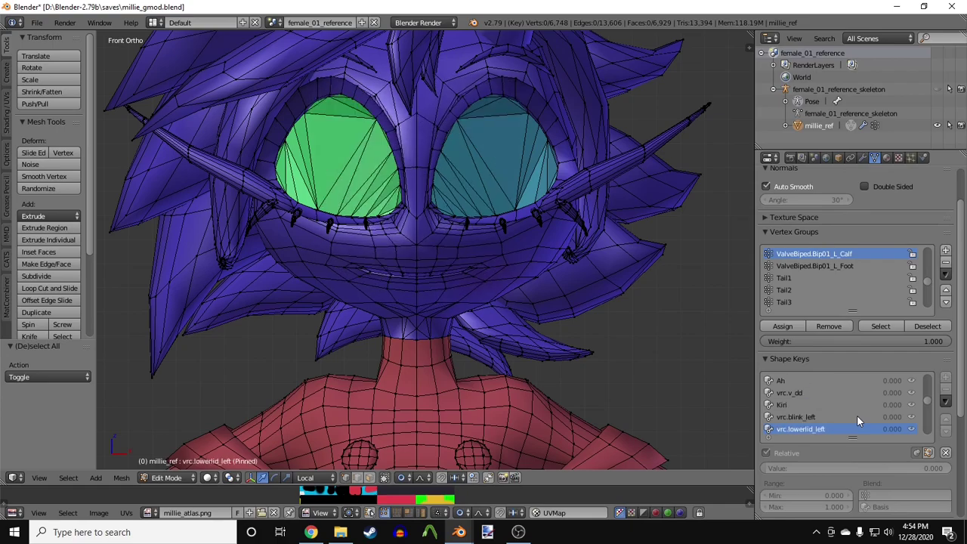
scroll(859, 421, "down", 1, "ctrl")
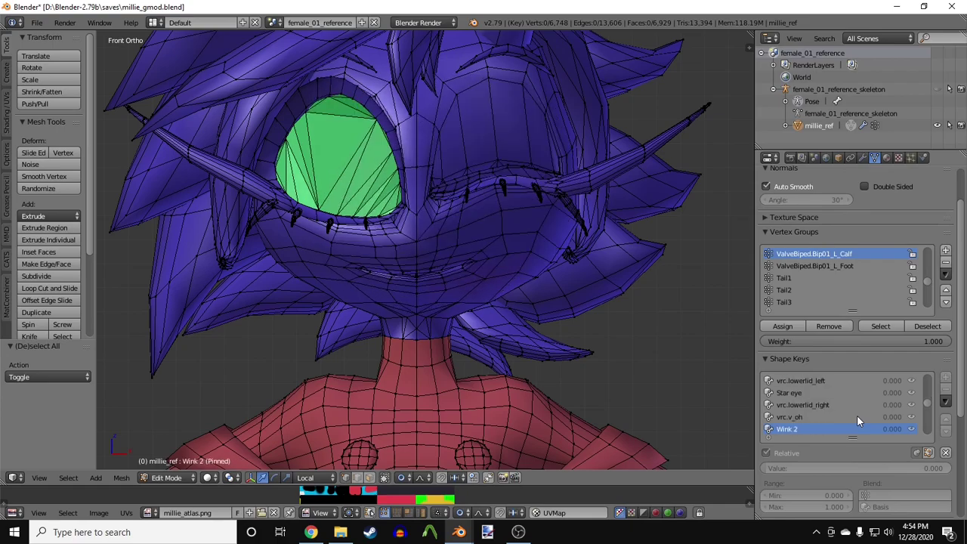
scroll(857, 415, "down", 5, "ctrl")
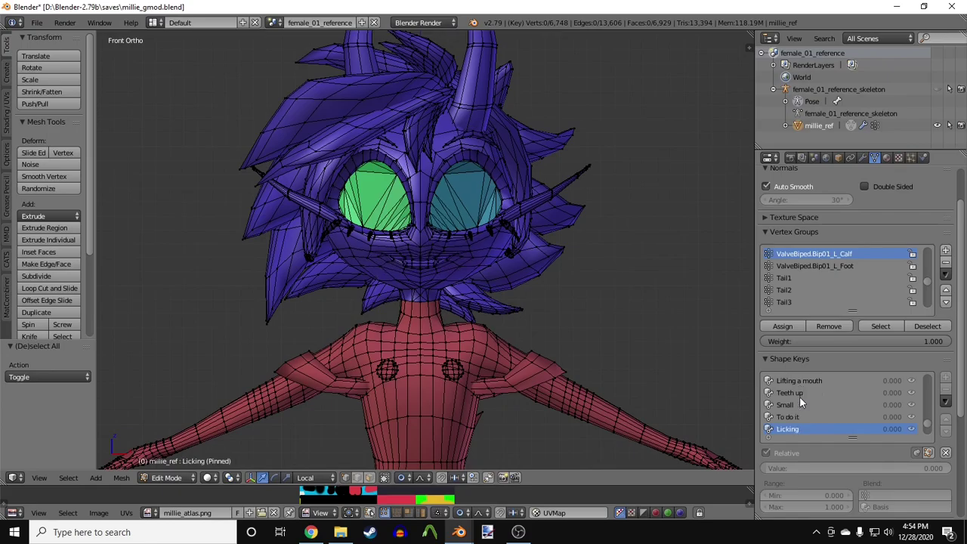
scroll(639, 352, "up", 4)
mouse_move(639, 352)
middle_mouse_down()
mouse_move(541, 352)
mouse_move(605, 352)
middle_mouse_up()
key("Tab")
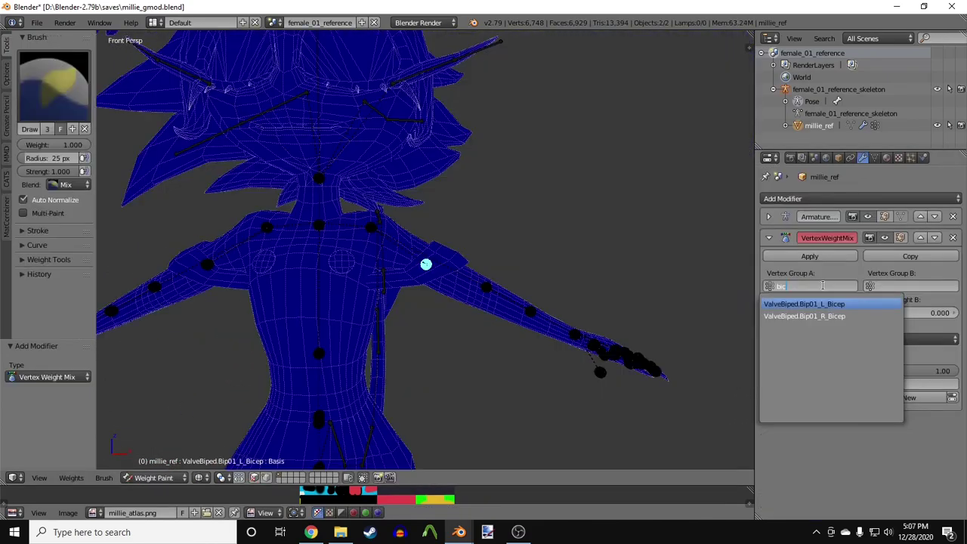
Mix the left upper arm weights into ValveBiped.Bip01_L_Bicep with the VertexWeightMix modifier, and duplicate the modifier.
key("Return")
left_click(907, 285)
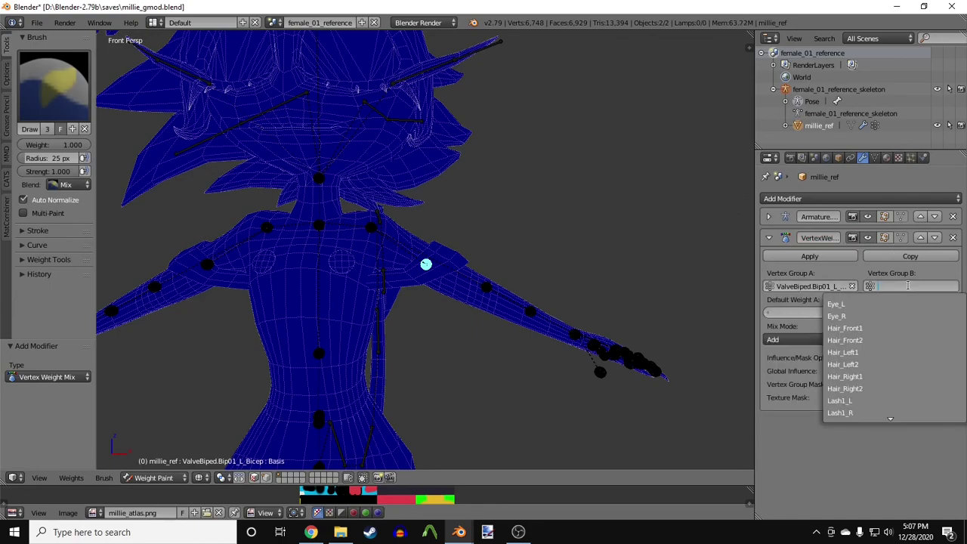
type("upper")
key("Return")
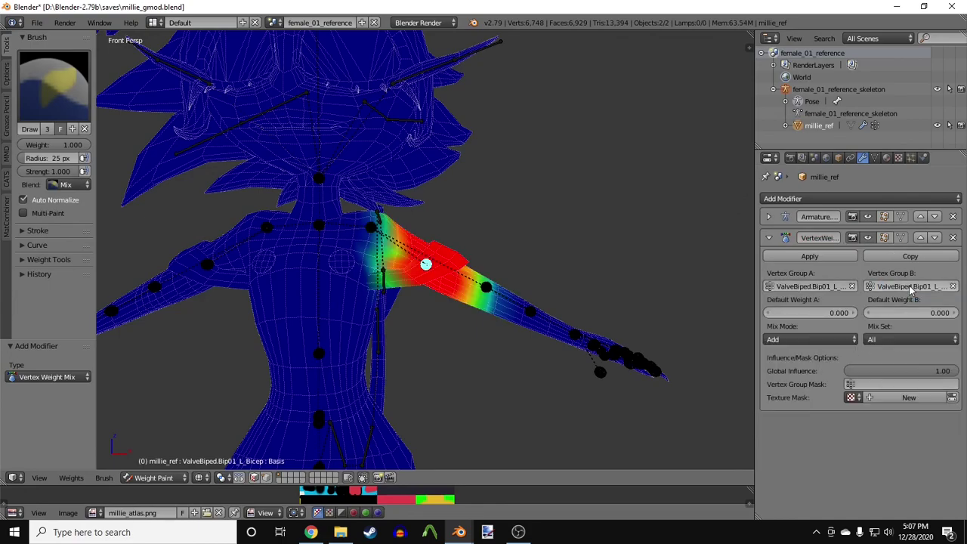
left_click(911, 257)
left_click(769, 238)
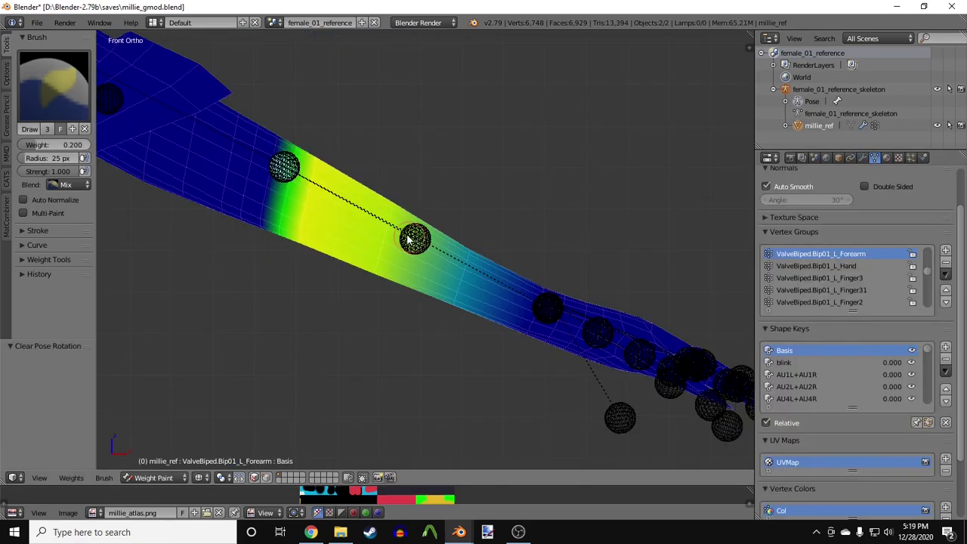
Sample a weight of 0.750 from the forearm and paint it into the ValveBiped.Bip01_L_Ulna group between ulna and wrist.
left_click(313, 214, "ctrl")
right_click(415, 239)
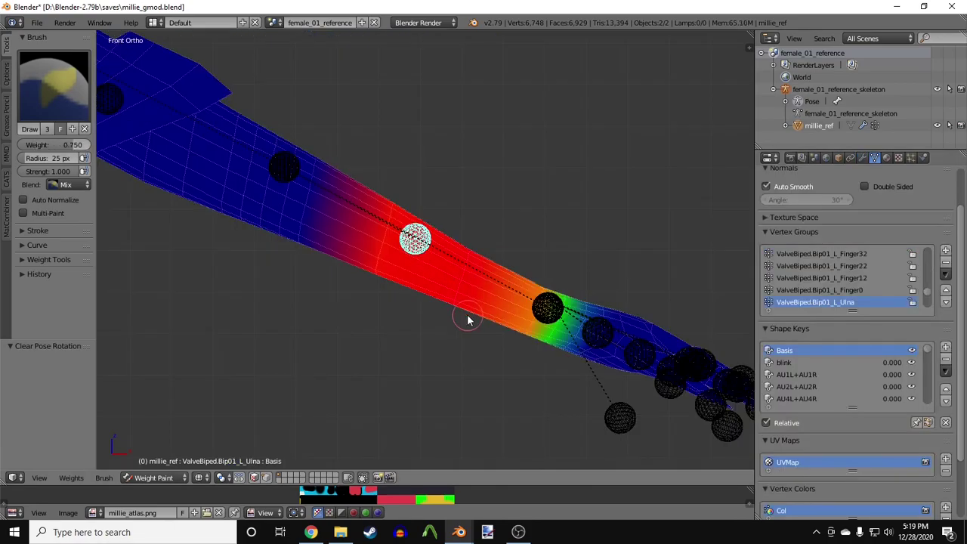
key("ctrl+KP_1")
key("KP_1")
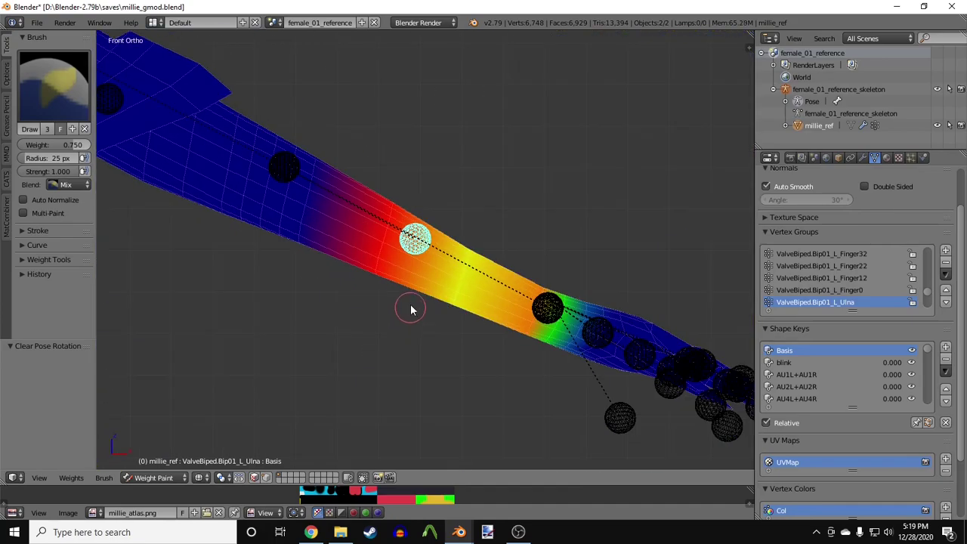
left_click(299, 177, "ctrl")
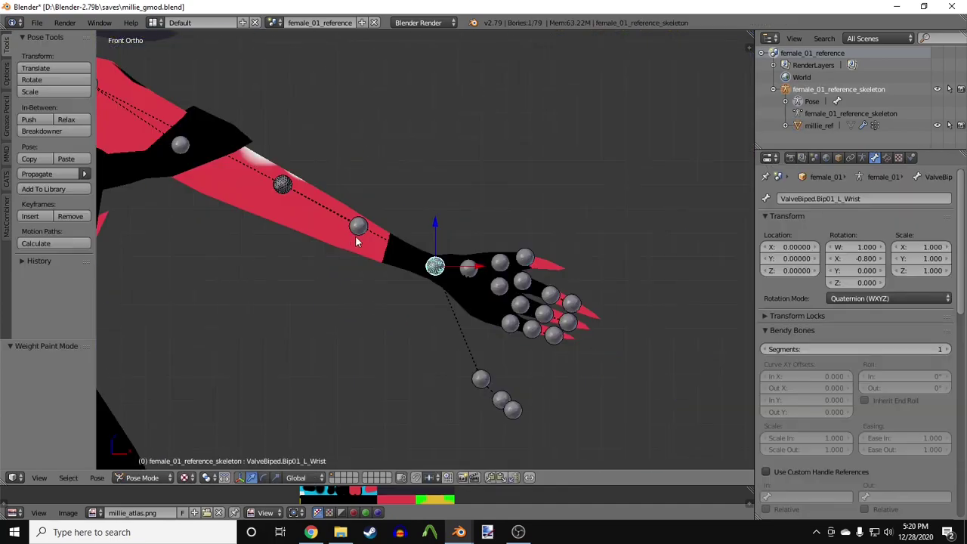
Set the ValveBiped.Bip01_L_Ulna bone's X rotation to -0.500 and inspect the twisted forearm.
right_click(353, 229)
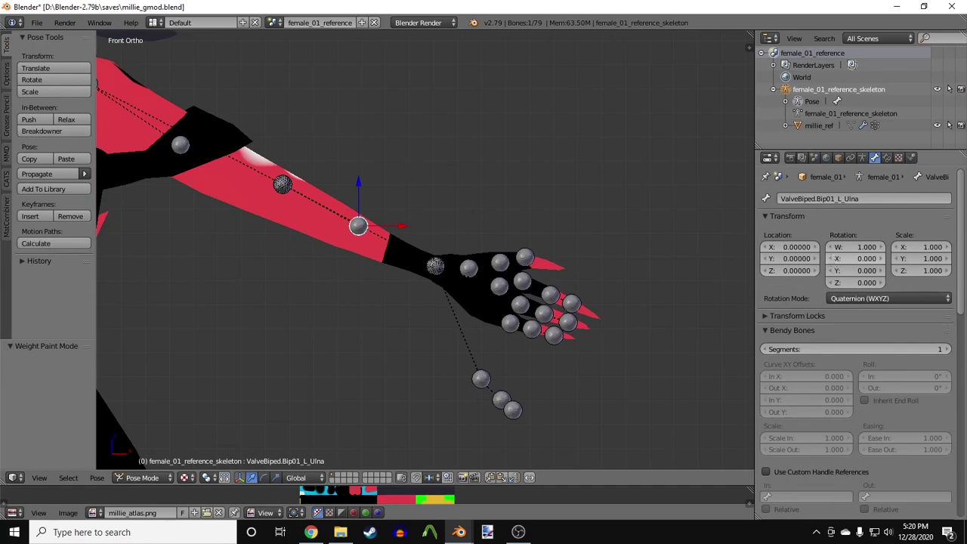
left_click(833, 261)
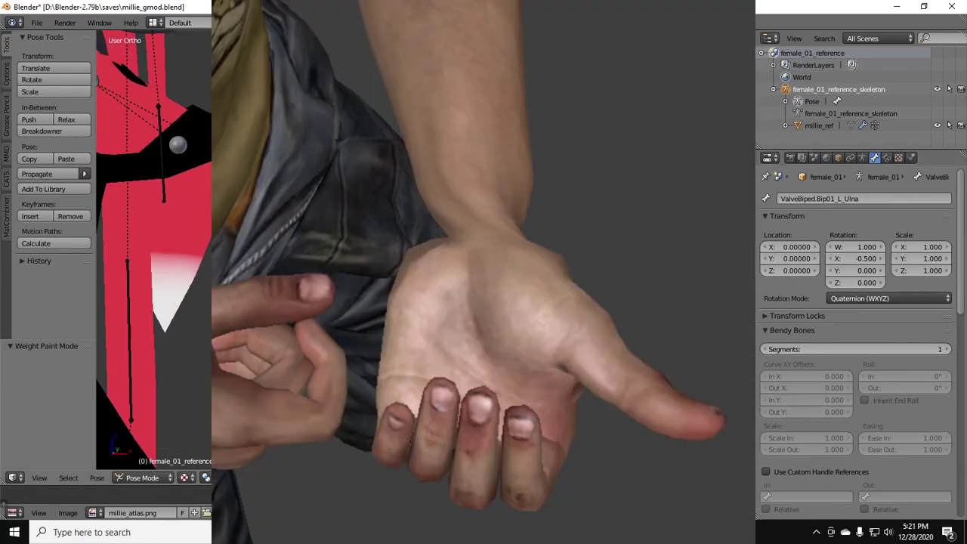
mouse_move(423, 287)
middle_mouse_down()
mouse_move(424, 227)
mouse_move(544, 234)
mouse_move(431, 231)
middle_mouse_up()
key("alt+z")
middle_click_drag(144, 278, 147, 280)
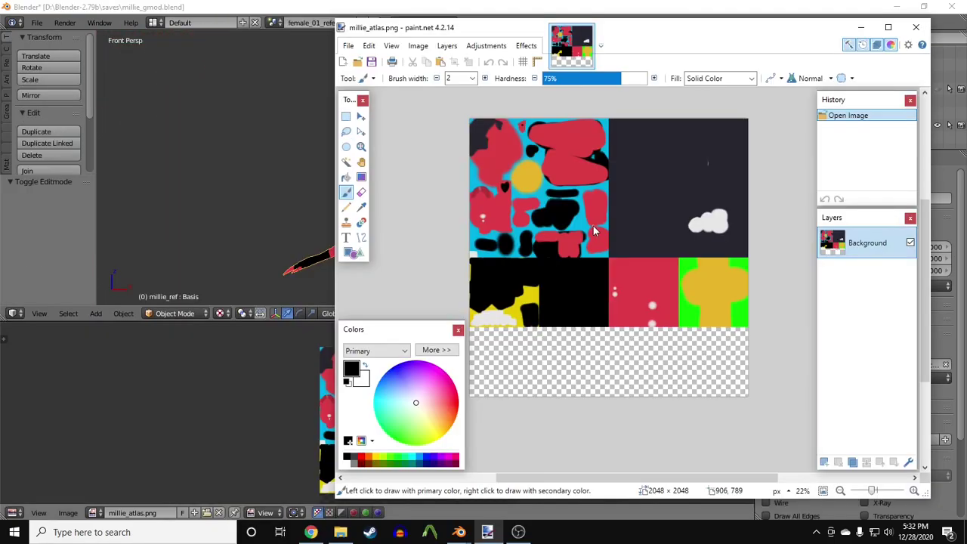
Save the millie_atlas.png texture from paint.net as a VTF file and choose the DXT5 (Common) image format.
key("ctrl+shift+s")
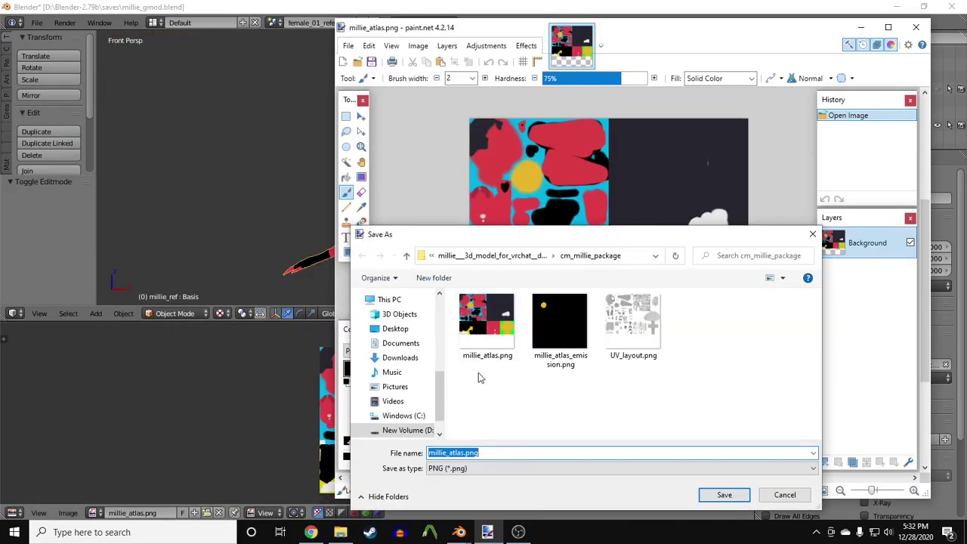
left_click(456, 470)
left_click(450, 457)
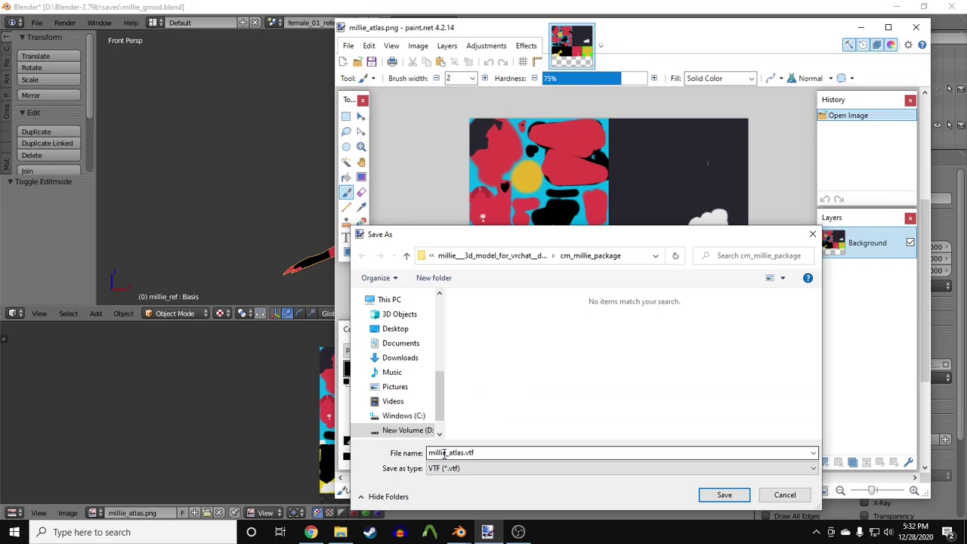
key("Return")
left_click(392, 167)
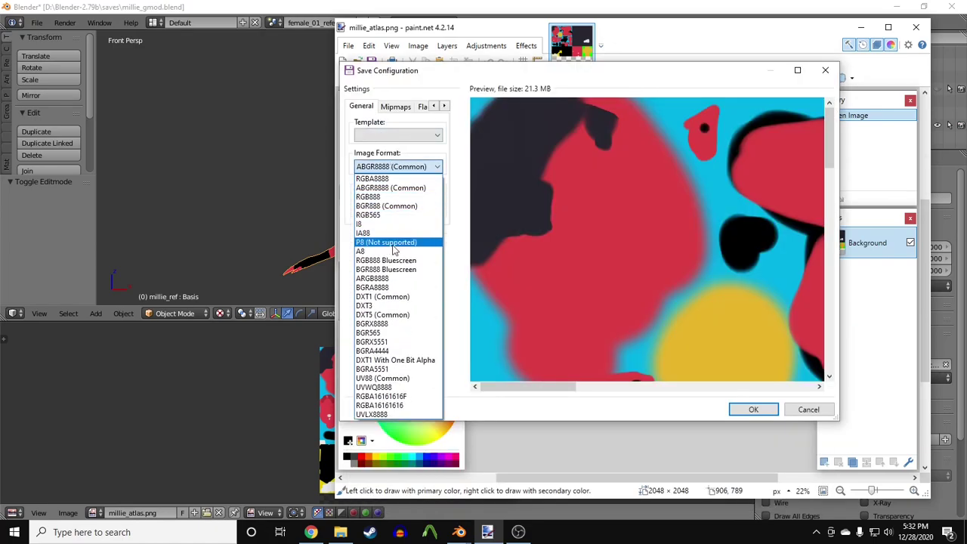
left_click(397, 316)
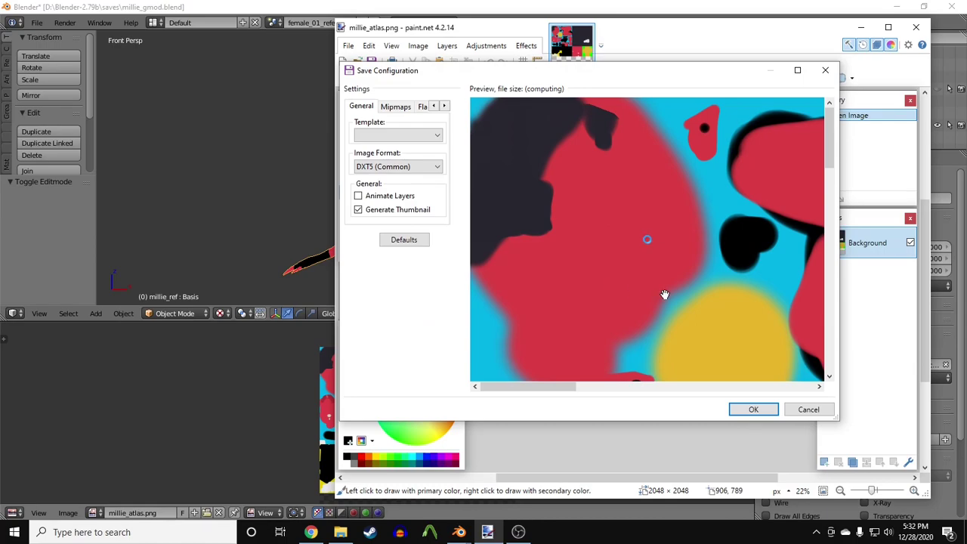
Compare the atlas's transparent areas in the DXT5 and DXT1 previews, and set the image format back to DXT5 (Common).
scroll(664, 294, "down", 10)
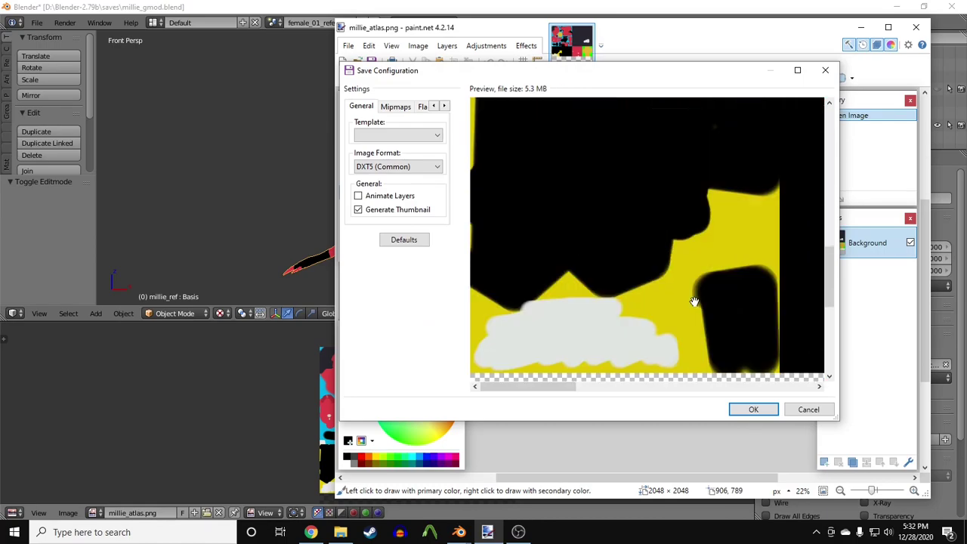
scroll(566, 375, "up", 5)
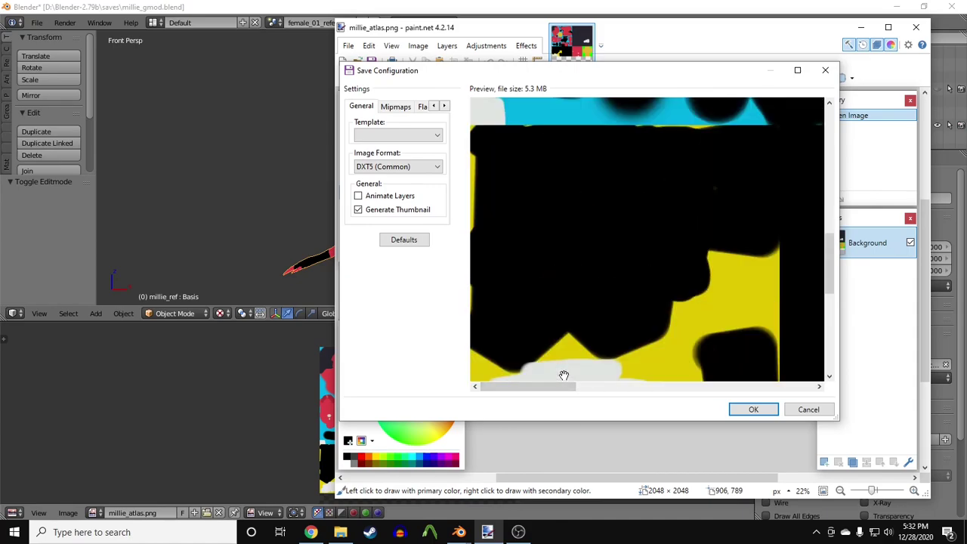
left_click_drag(555, 387, 519, 384)
scroll(704, 353, "up", 3)
scroll(704, 350, "up", 1)
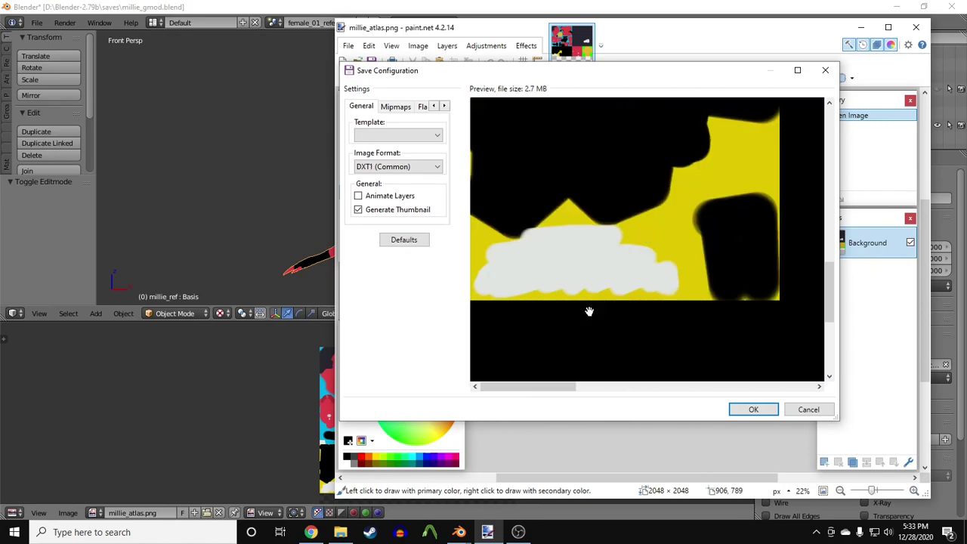
scroll(590, 311, "down", 4)
scroll(587, 311, "up", 2)
left_click(428, 167)
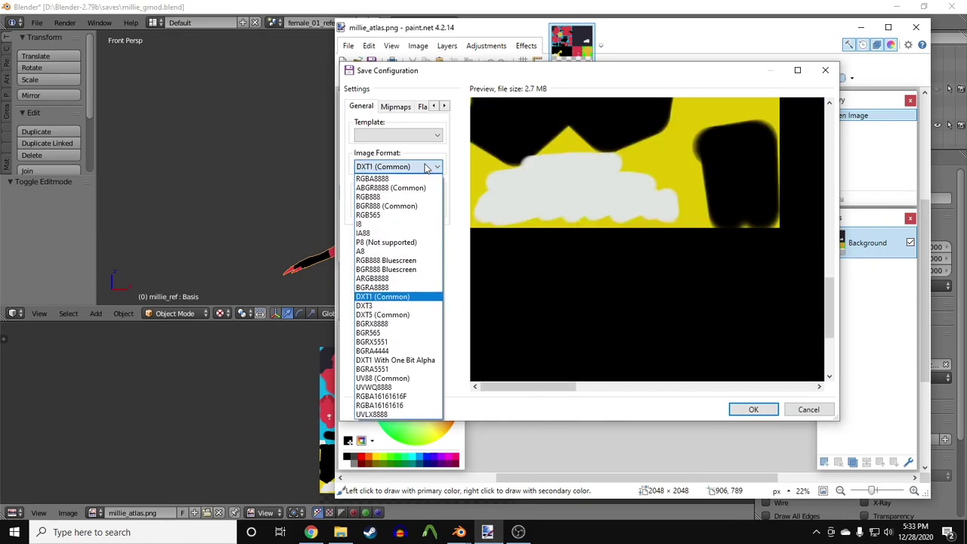
left_click(410, 316)
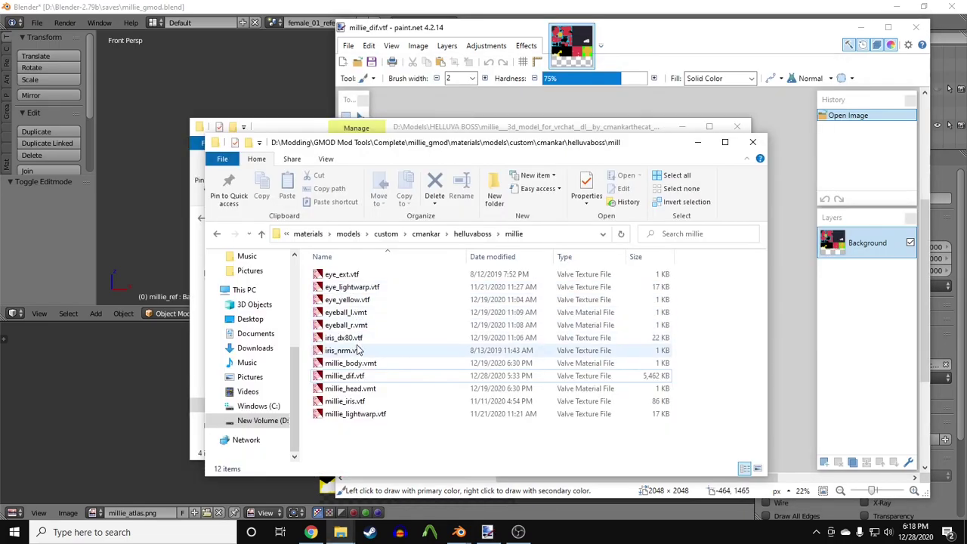
View eye_yellow.vtf from the millie materials folder in VTFEdit, close it, and open millie_iris.vtf.
double_click(369, 301)
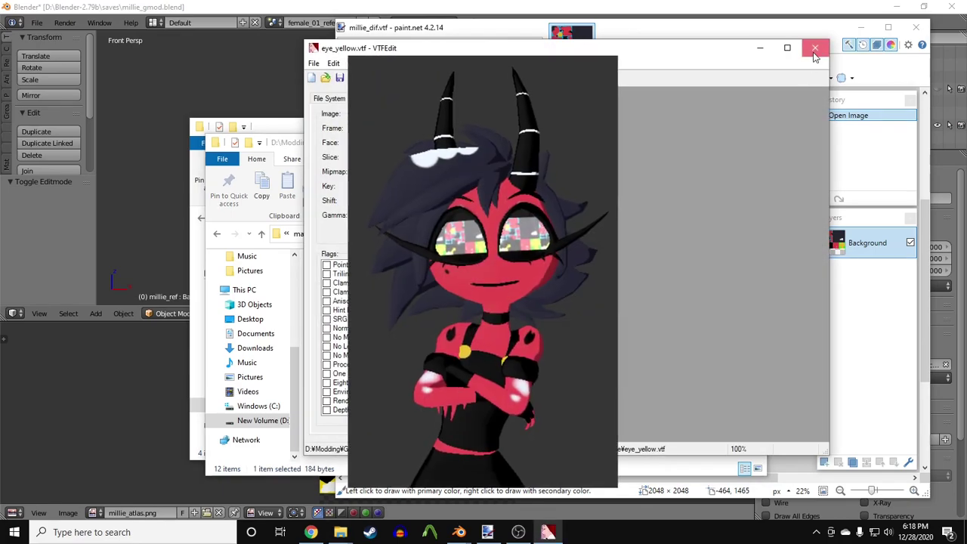
left_click(814, 43)
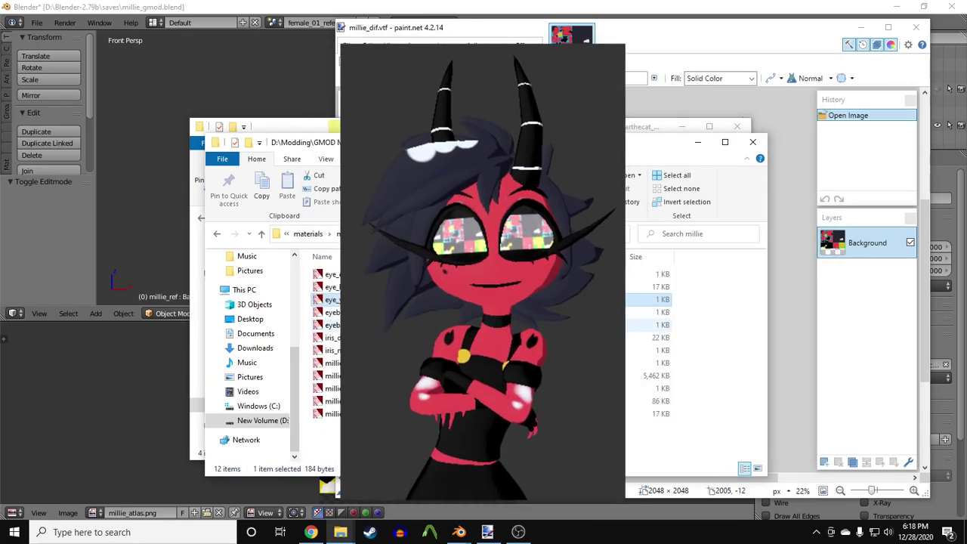
left_click(365, 401)
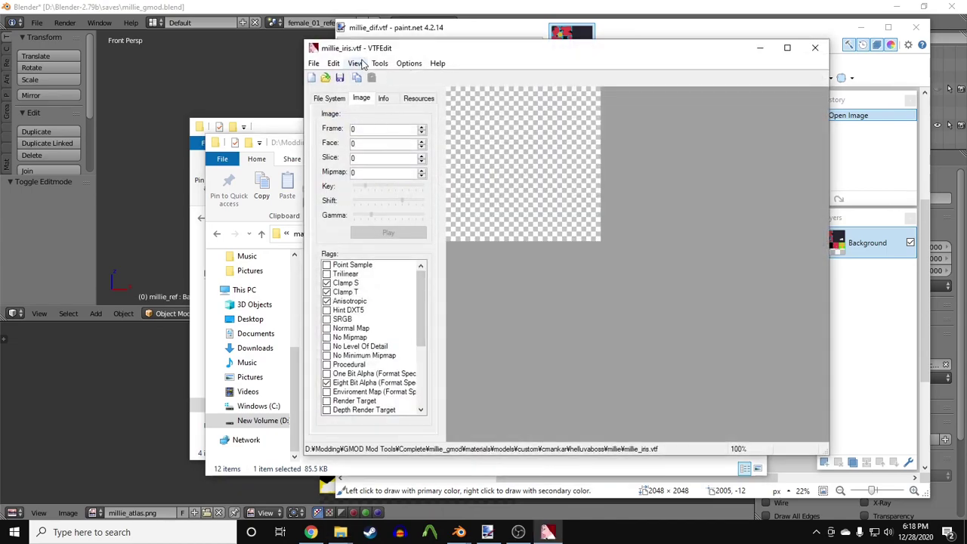
Compare the color and transparency of millie_iris.vtf by switching its mask and channel display, and close the file.
left_click(355, 64)
left_click(374, 77)
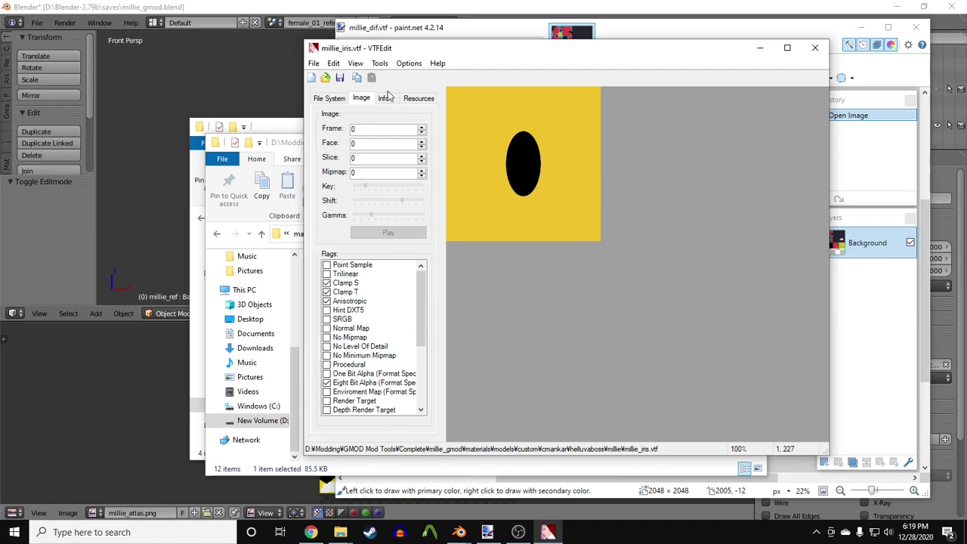
left_click(356, 64)
left_click(375, 87)
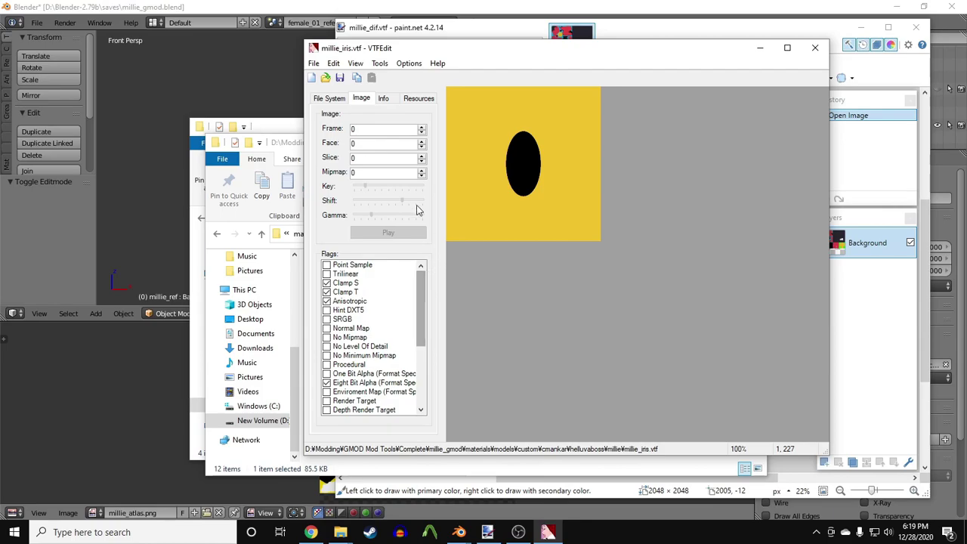
left_click(355, 63)
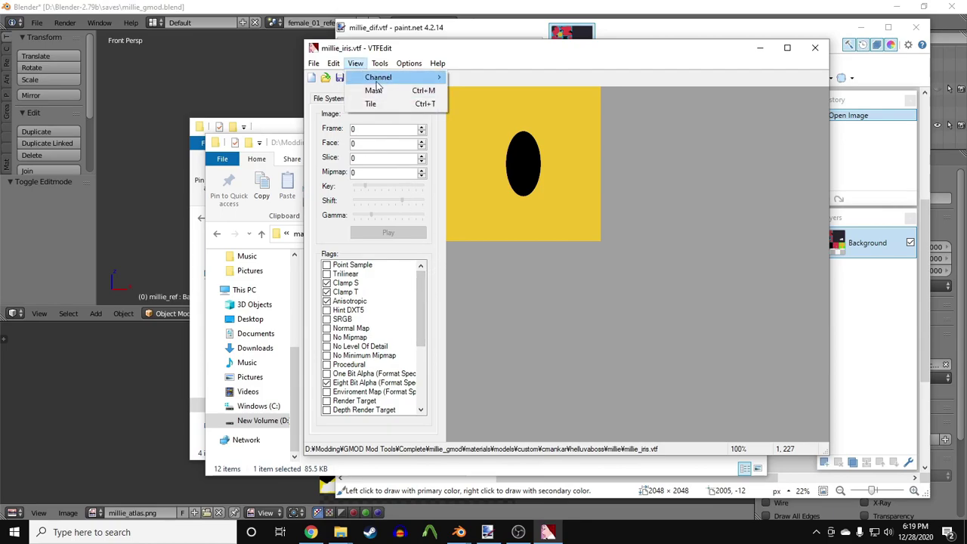
mouse_move(393, 75)
left_click(479, 135)
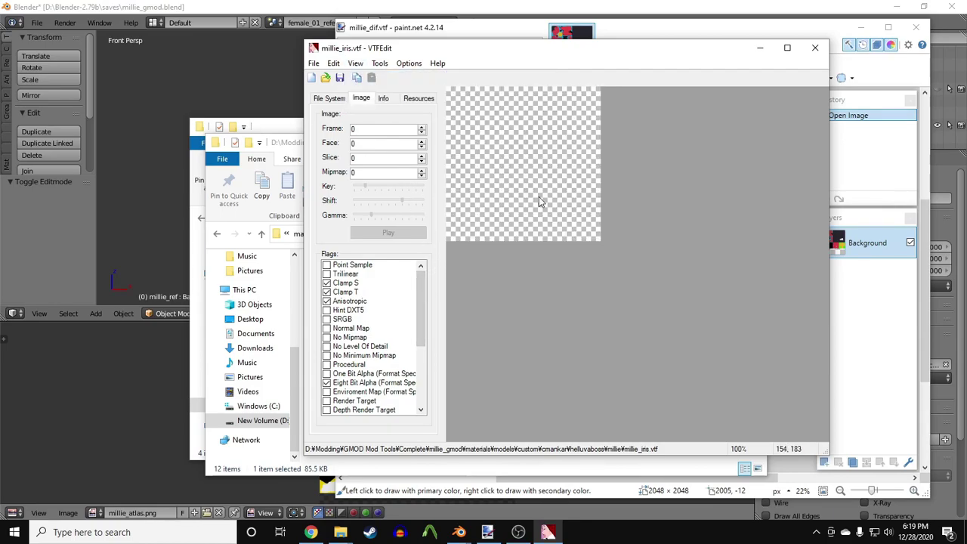
left_click(812, 50)
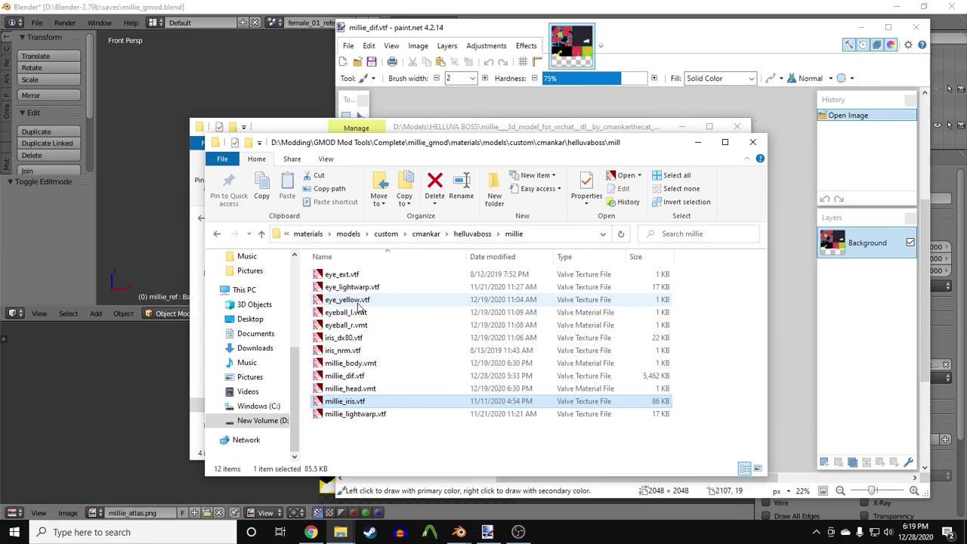
View iris_dx80.vtf from the millie materials folder, close it, and show the image information of millie_lightwarp.vtf.
left_click(360, 301)
left_click(360, 312)
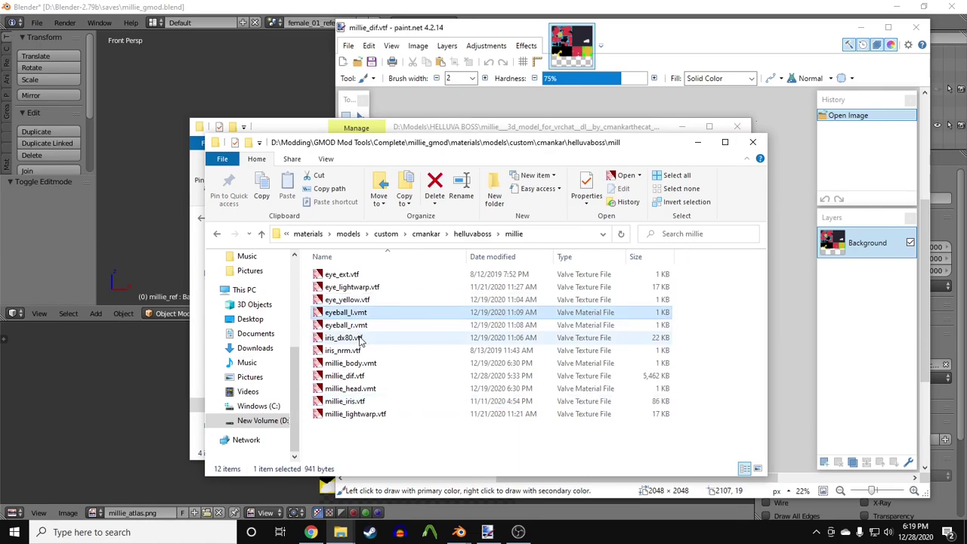
double_click(355, 338)
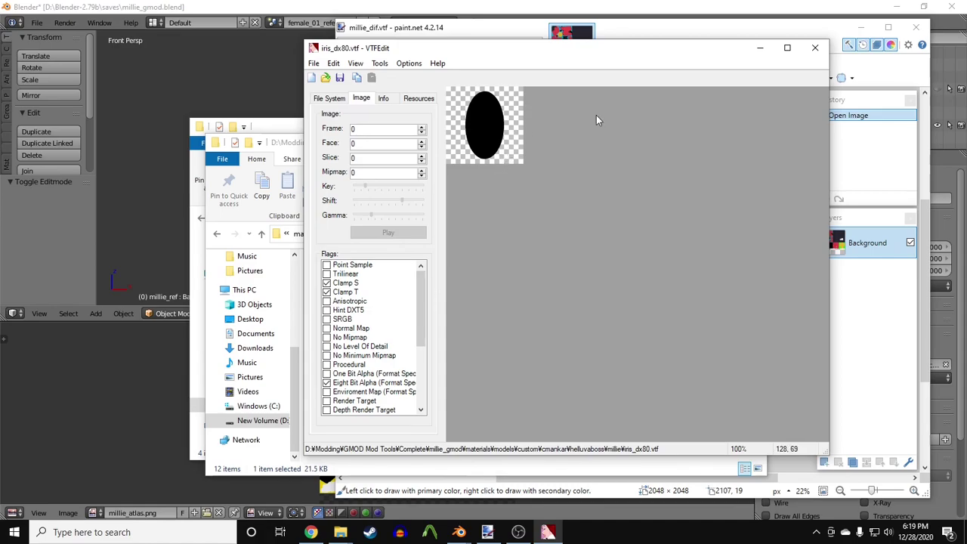
left_click(816, 48)
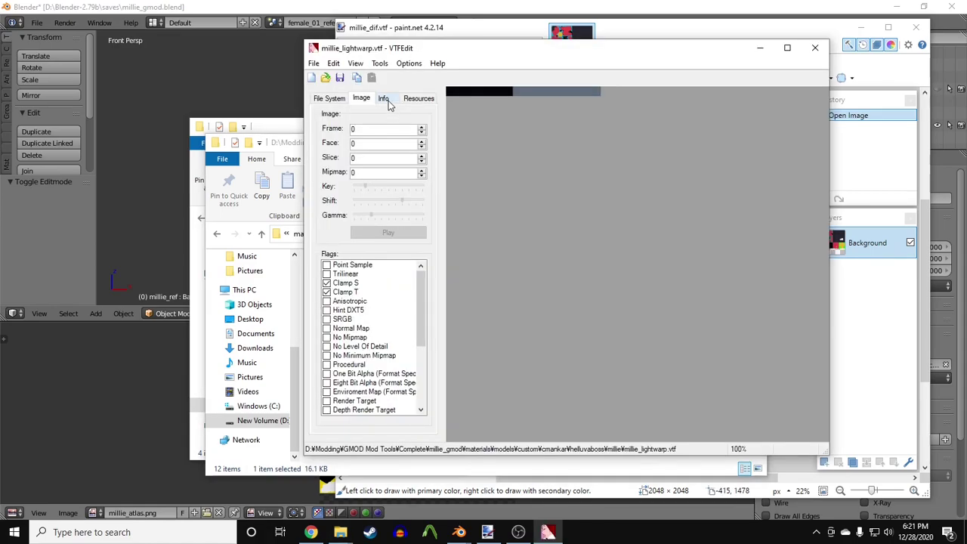
left_click(384, 98)
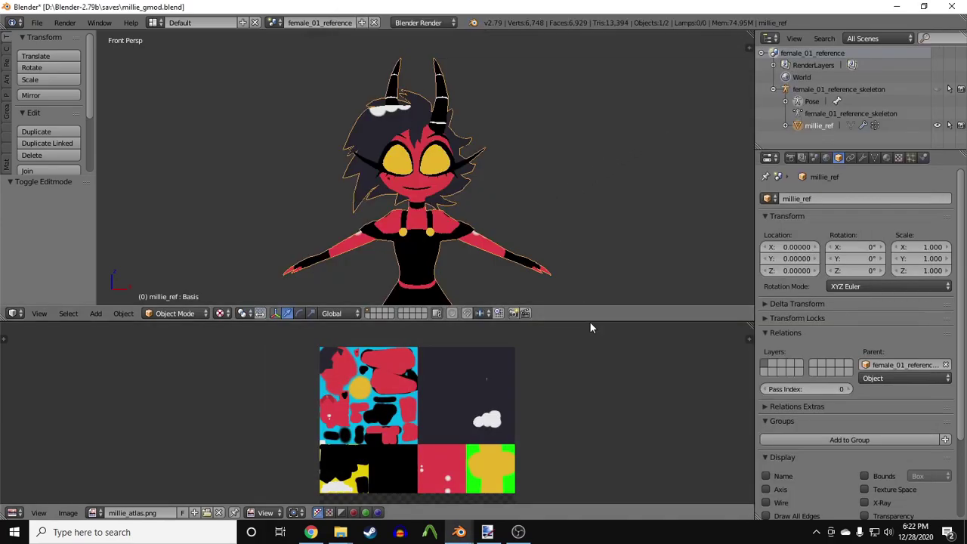
In Blender, enlarge the 3D viewport over the image editor and unhide female_01_reference_skeleton with the mesh shaded solid.
left_click_drag(589, 321, 583, 481)
mouse_move(583, 487)
middle_mouse_down("shift")
mouse_move(572, 306)
mouse_move(595, 214)
middle_mouse_up("shift")
key("z")
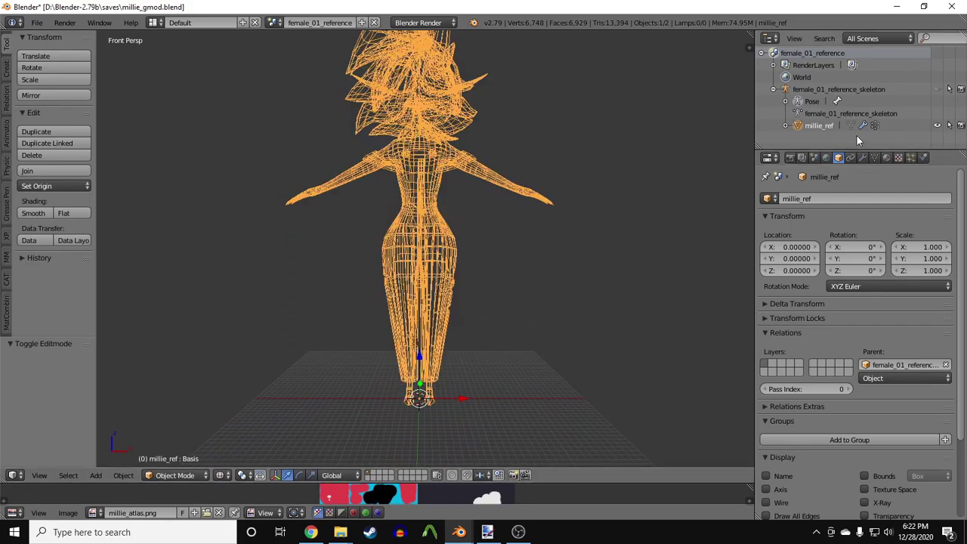
left_click(941, 91)
key("z")
In pose mode, rotate the ValveBiped.Bip01_L_Calf bone backward in side view to test the left knee bend.
key("ctrl+Tab")
right_click(434, 308)
key("KP_3")
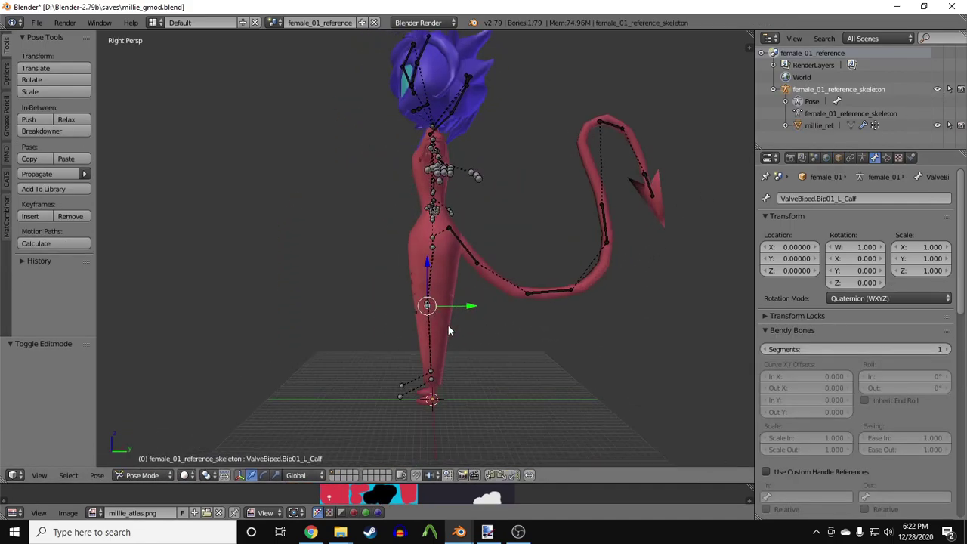
key("r")
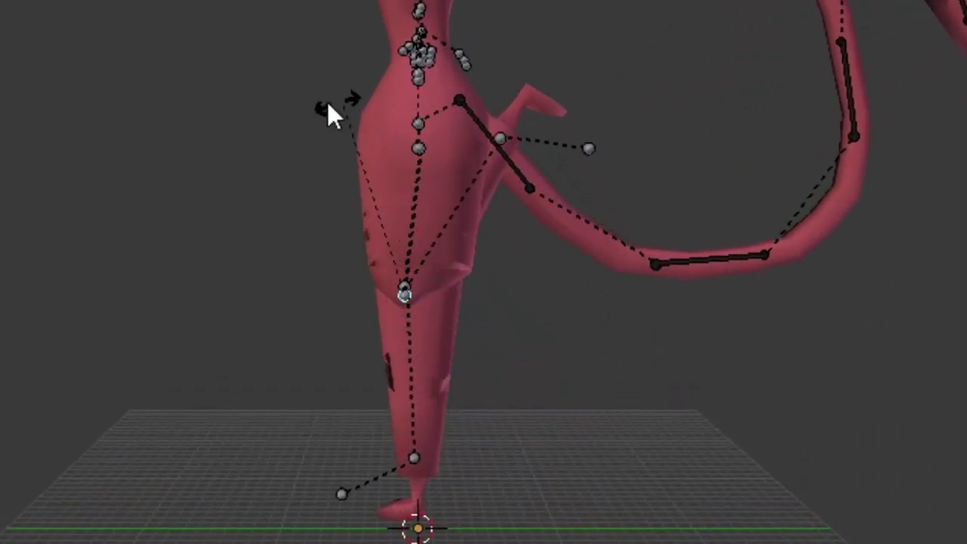
left_click(418, 182)
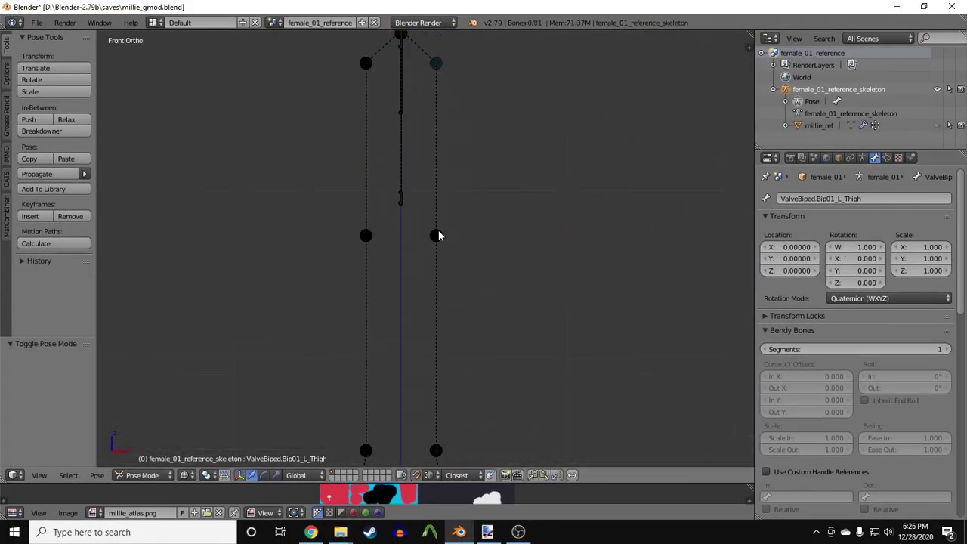
Grab the bone at millie's left knee in front view, and in coach_new.blend rotate ValveBiped.Bip01_L_Calf about -55 degrees to inspect the knee.
right_click(438, 236)
key("g")
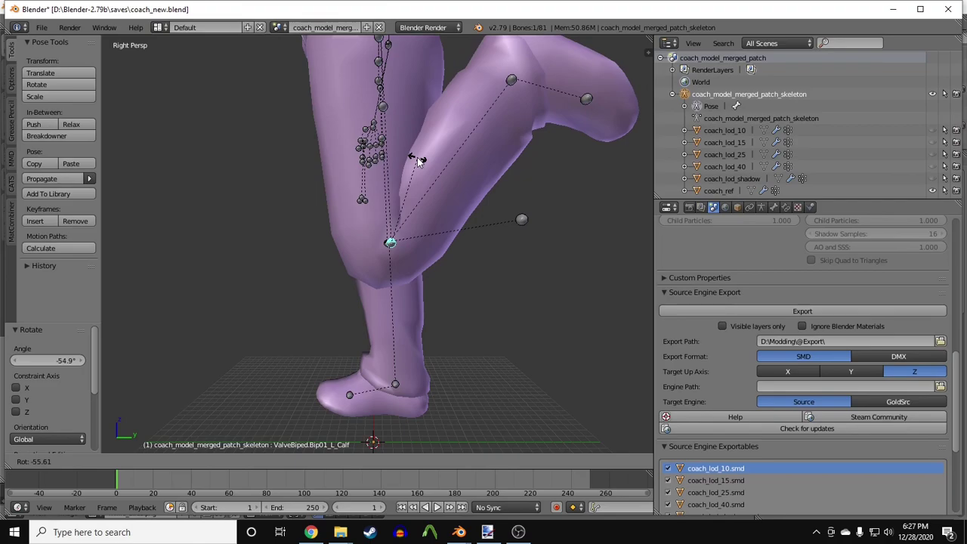
left_click(419, 159)
middle_click_drag(422, 159, 409, 247)
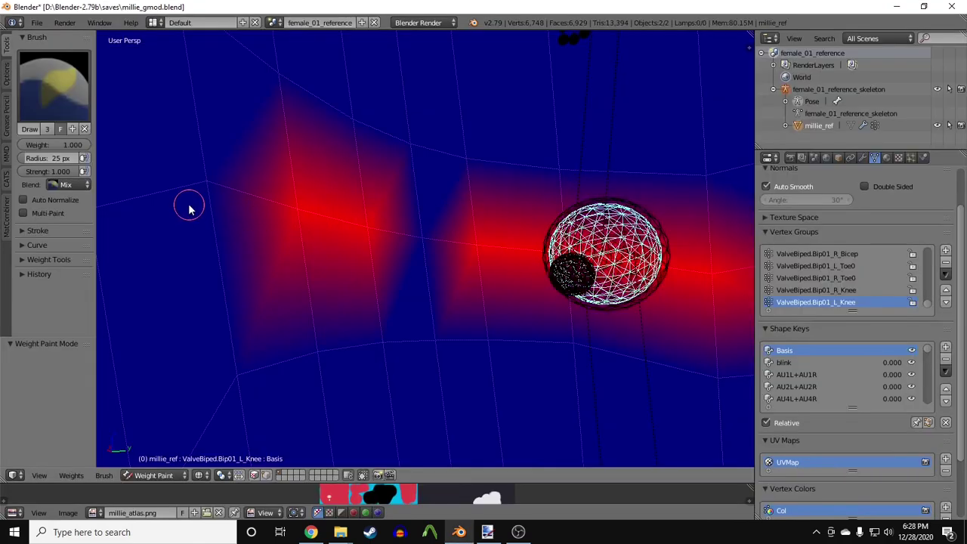
Paint weight 1.000 for ValveBiped.Bip01_L_Knee along the row of vertices around millie's left knee.
mouse_move(339, 256)
middle_mouse_down()
mouse_move(432, 252)
mouse_move(417, 275)
mouse_move(442, 267)
middle_mouse_up()
left_click_drag(540, 210, 195, 226)
middle_click_drag(194, 227, 488, 222)
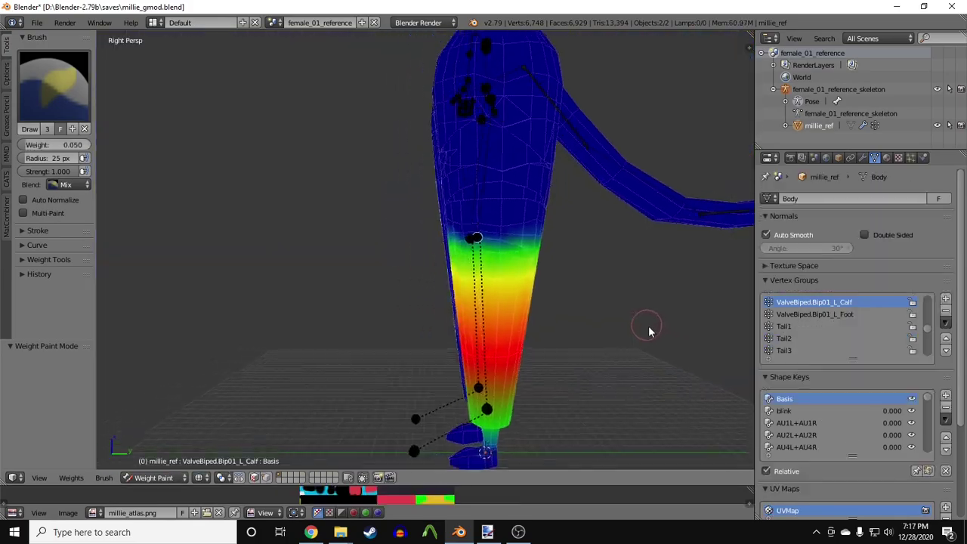
Rotate ValveBiped.Bip01_L_Calf about -89 degrees and ValveBiped.Bip01_L_Knee about -68 degrees to test the left knee weights.
key("r")
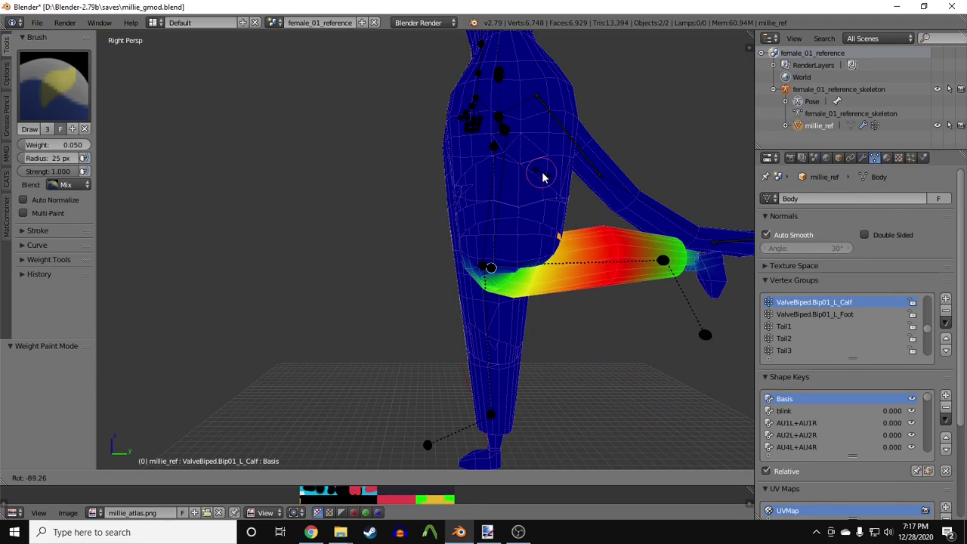
left_click(525, 231)
right_click(497, 267)
middle_click_drag(582, 282, 547, 245, "shift")
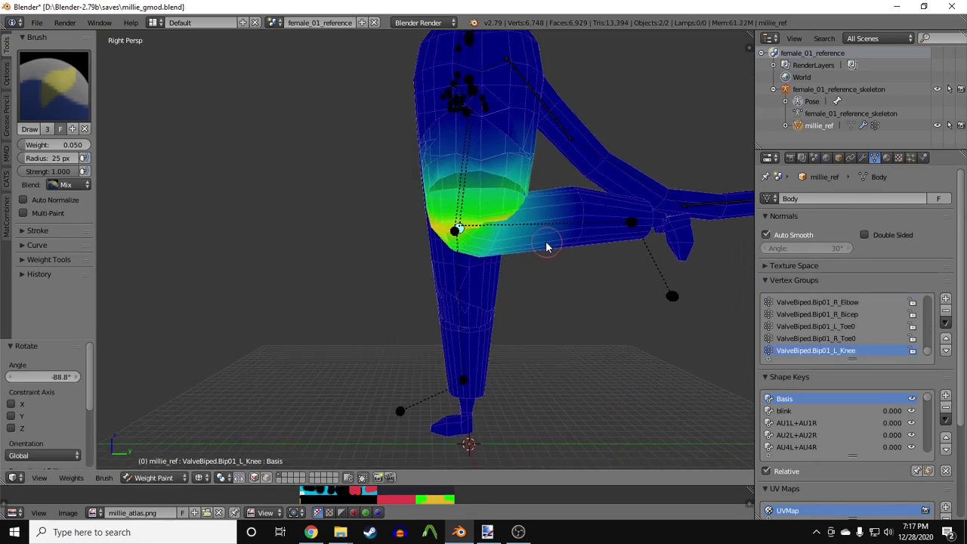
scroll(560, 254, "down", 1)
key("r")
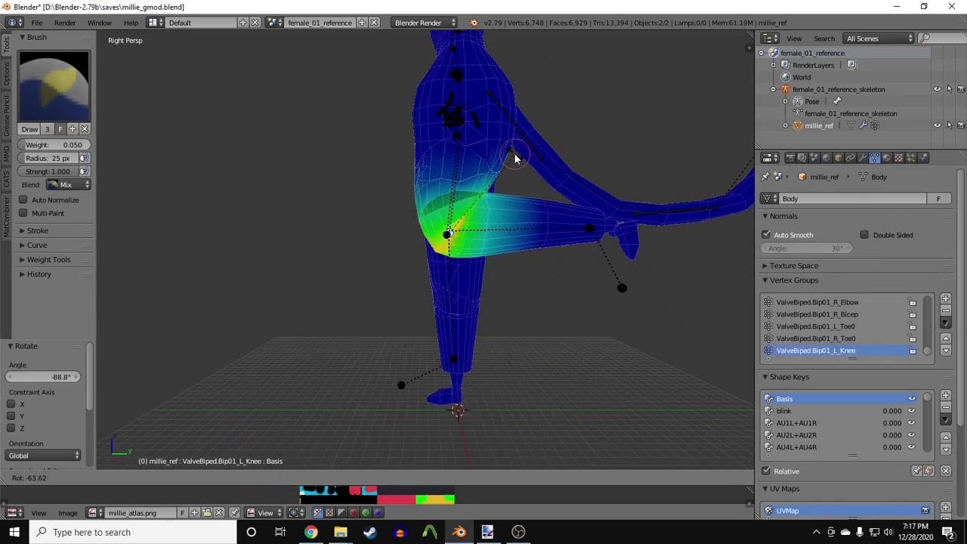
left_click(507, 158)
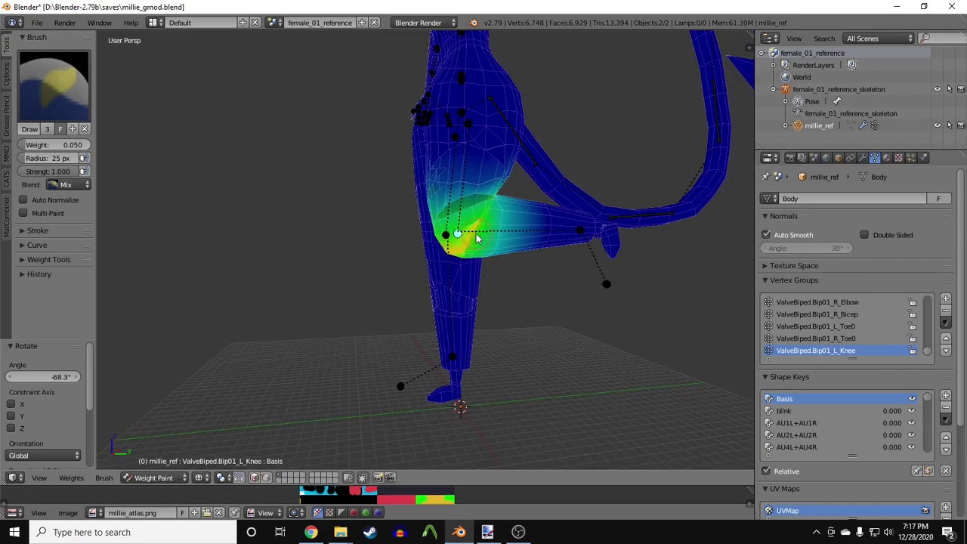
right_click(460, 234, "ctrl")
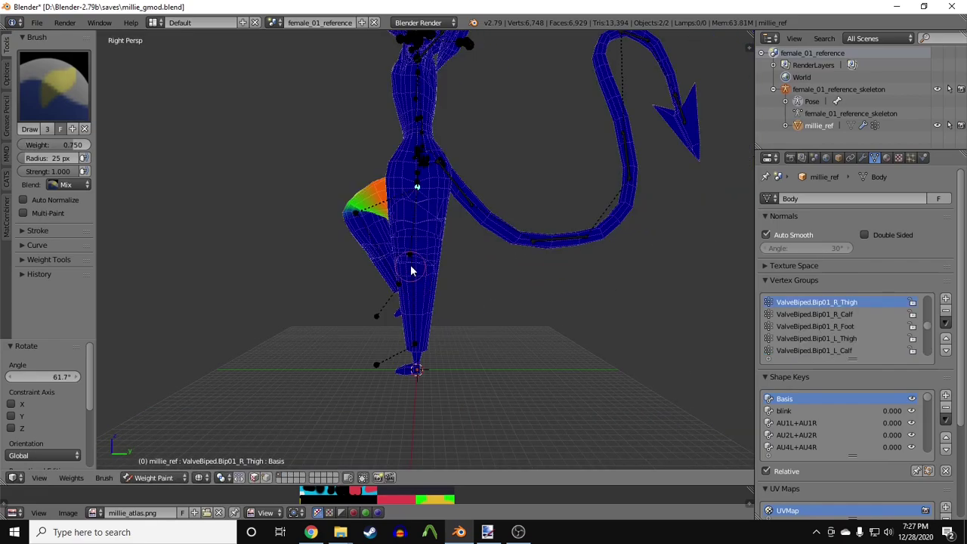
Rotate the ValveBiped.Bip01_R_Thigh bone about -9 degrees in left side view to check the raised thigh's weights.
middle_click_drag(412, 270, 679, 272)
key("r")
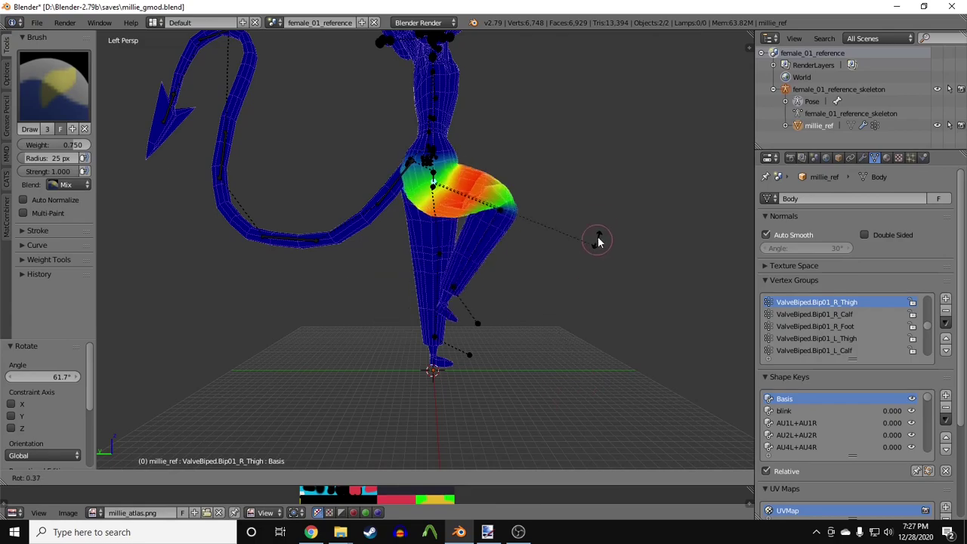
left_click(603, 221)
middle_click_drag(602, 220, 549, 261)
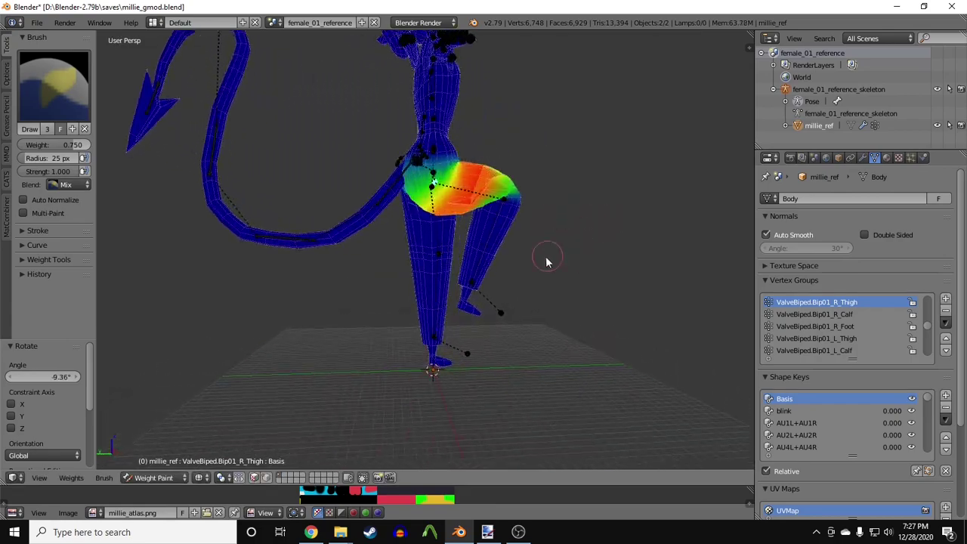
Rotate the ValveBiped.Bip01_R_Foot bone about 48 degrees in left side view and inspect the ankle deformation.
right_click(472, 286)
key("ctrl+KP_3")
key("r")
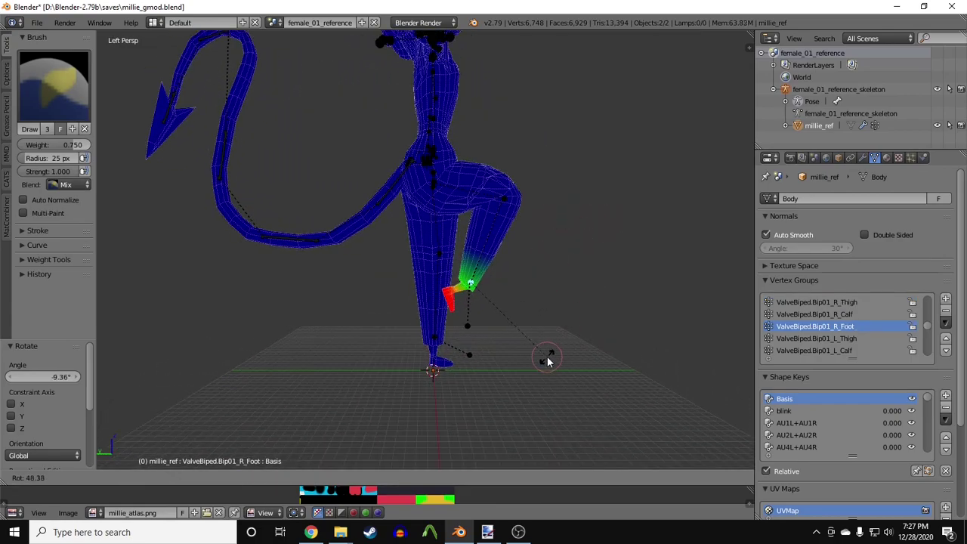
left_click(548, 361)
middle_click_drag(559, 296, 339, 230)
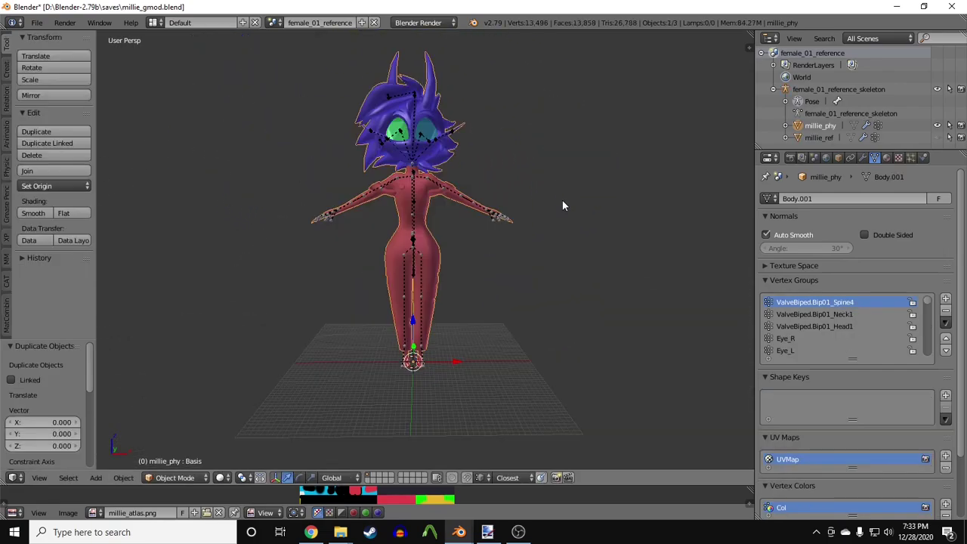
Delete the vertices of both sleeve pieces and the two round chest buttons from the millie_phy mesh.
key("Tab")
scroll(438, 270, "up", 4)
key("a")
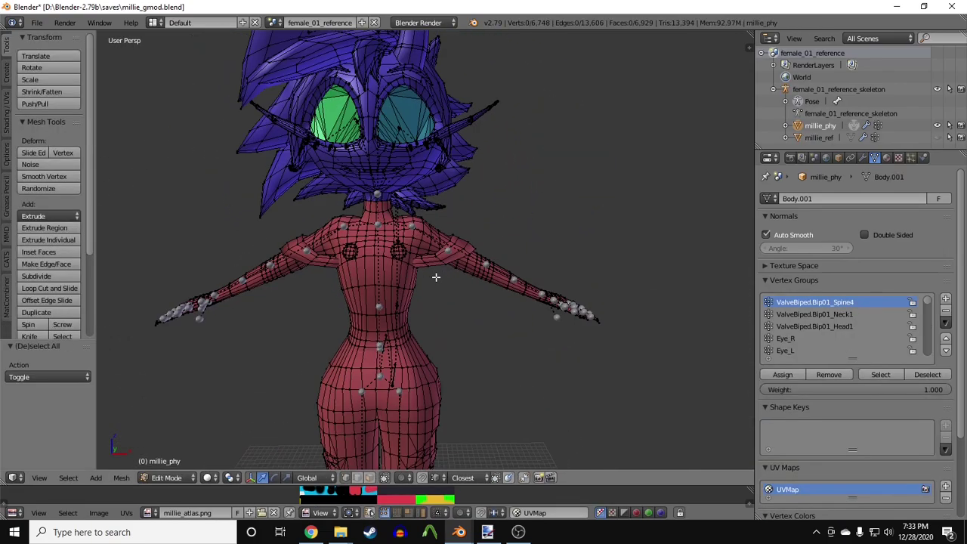
scroll(436, 277, "up", 2)
key("l")
key("l")
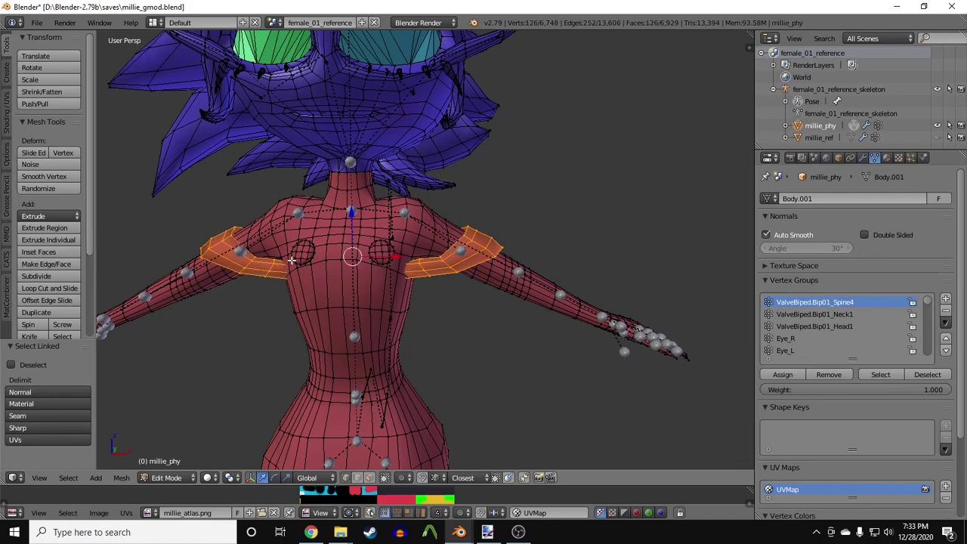
key("l")
key("l")
scroll(424, 331, "down", 5)
scroll(424, 331, "down", 2)
middle_click_drag(424, 331, 454, 287)
key("x")
left_click(223, 320)
Select millie_phy's left eyelash and both eyebrow pieces, and undo the extra linked selection beside the right eye.
scroll(469, 283, "up", 3)
scroll(471, 280, "up", 1)
middle_click_drag(479, 205, 483, 311, "shift")
scroll(492, 269, "up", 1)
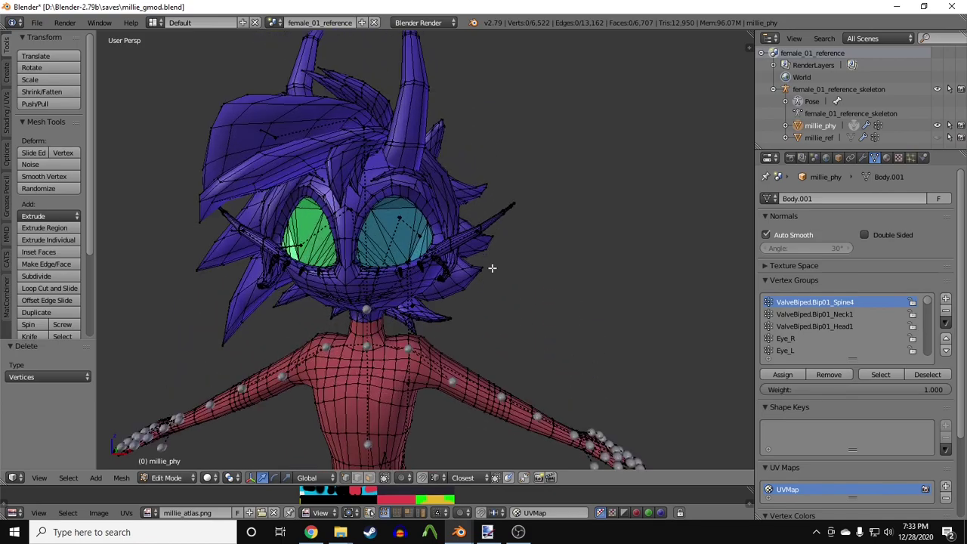
key("l")
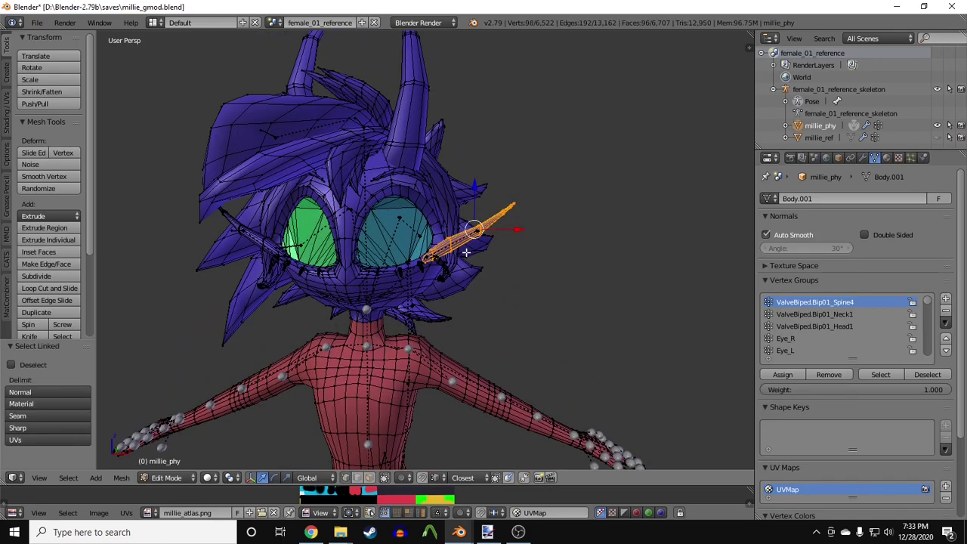
scroll(454, 227, "up", 1)
key("l")
scroll(400, 154, "up", 1)
middle_click_drag(378, 156, 393, 154)
key("l")
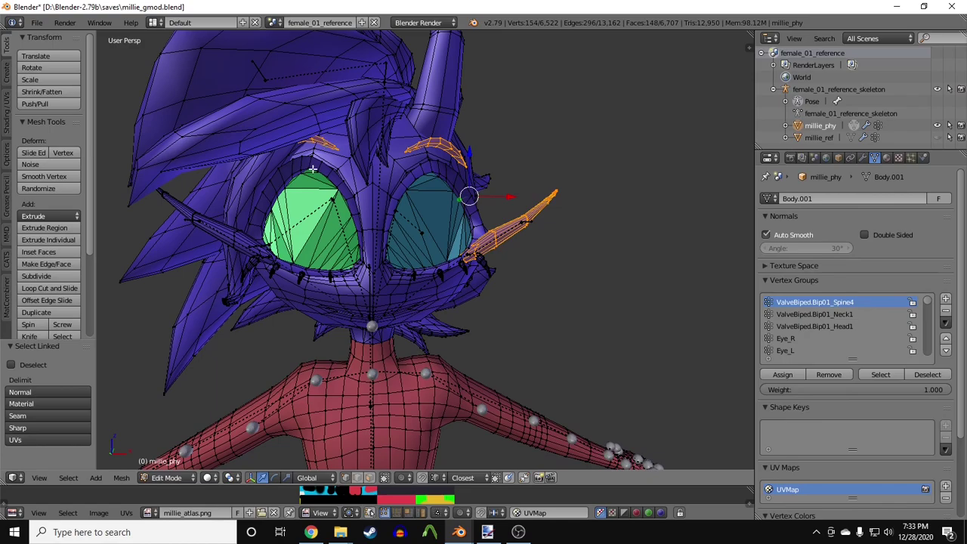
key("l")
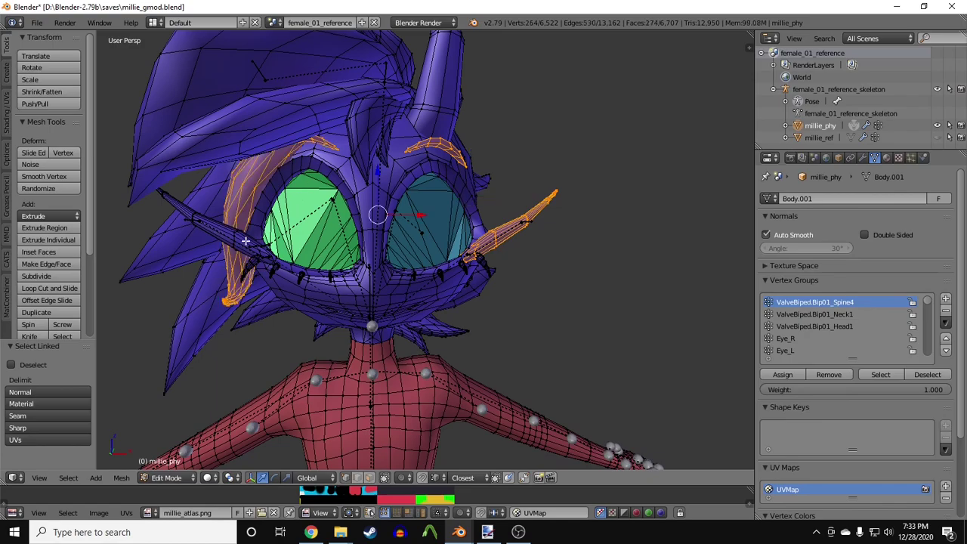
key("ctrl+z")
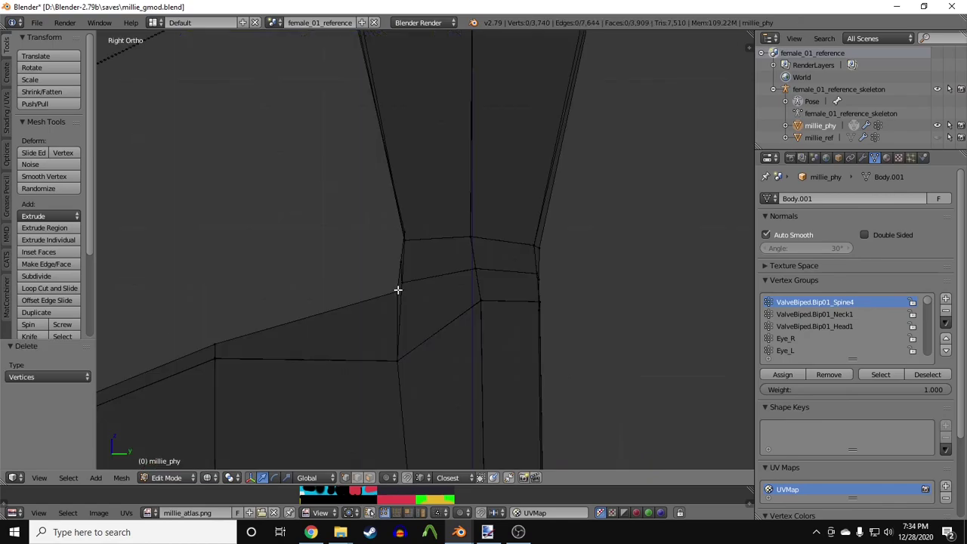
Lasso the vertices at the front of millie_phy's ankle in the right side view and delete them.
mouse_move(418, 289)
left_mouse_down("ctrl")
mouse_move(552, 275)
mouse_move(417, 257)
mouse_move(381, 264)
left_mouse_up("ctrl")
key("x")
left_click(380, 261)
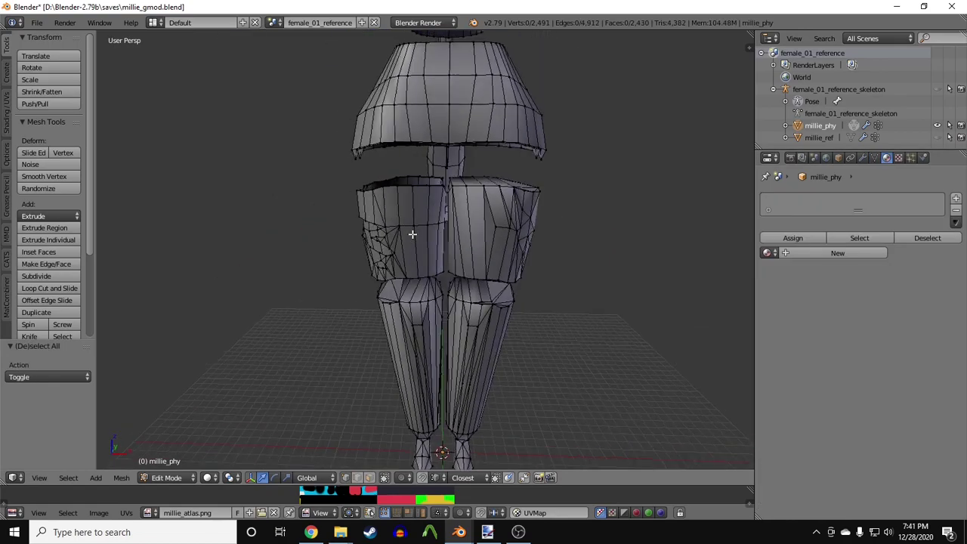
Select the linked right thigh piece of millie_phy and close it with Convex Hull.
key("l")
middle_click_drag(413, 235, 400, 228)
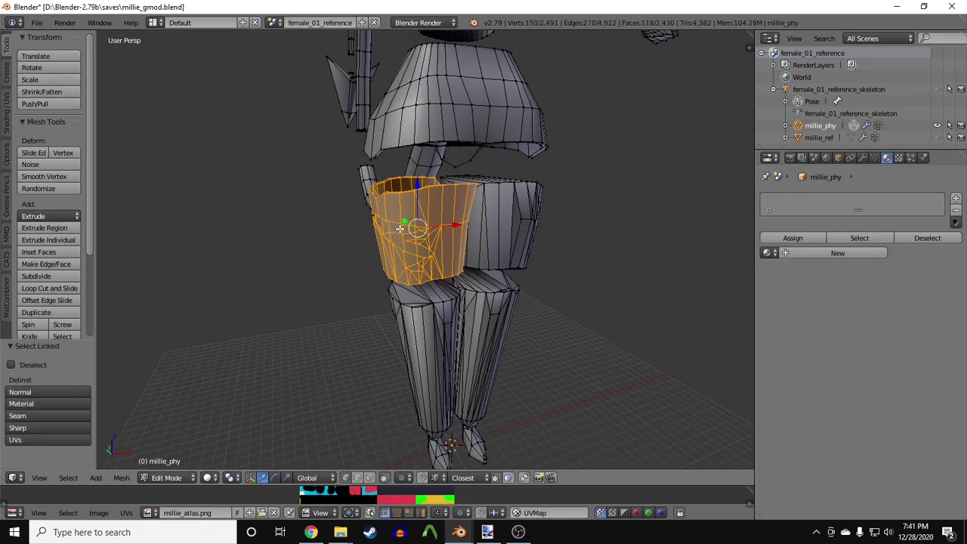
left_click(121, 478)
mouse_move(162, 324)
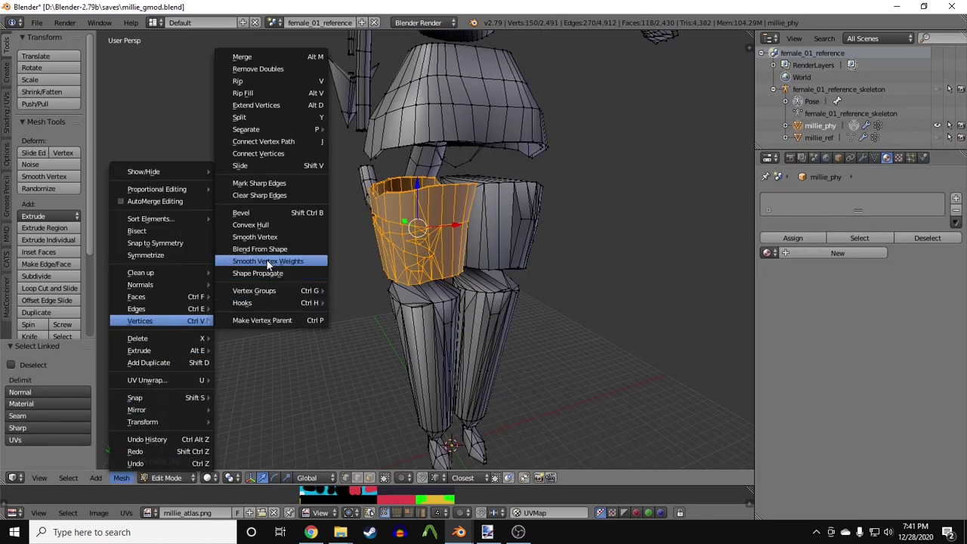
left_click(272, 227)
Select the linked flared hip piece of millie_phy, turn it into a convex hull, and clear the selection.
key("a")
key("l")
middle_click_drag(453, 132, 320, 132)
left_click(121, 478)
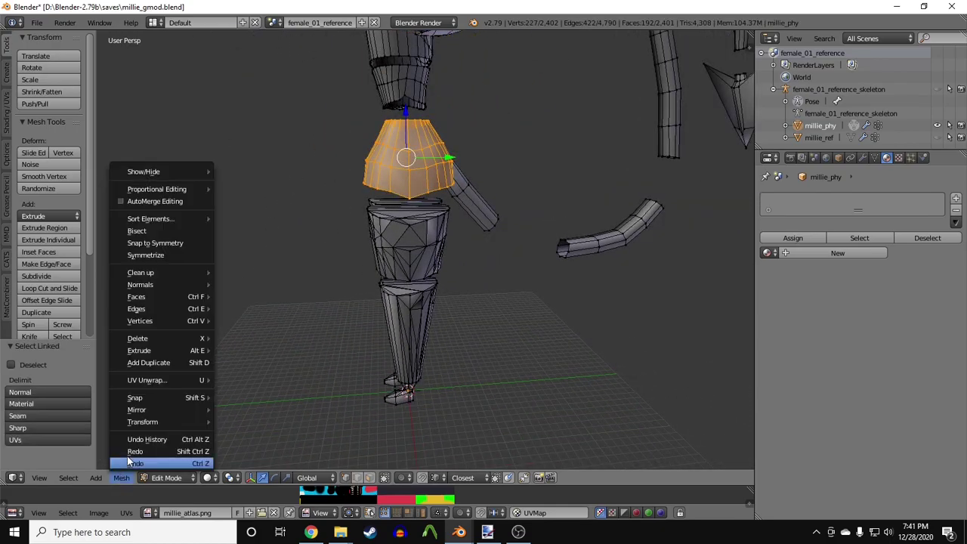
mouse_move(173, 319)
left_click(257, 226)
key("a")
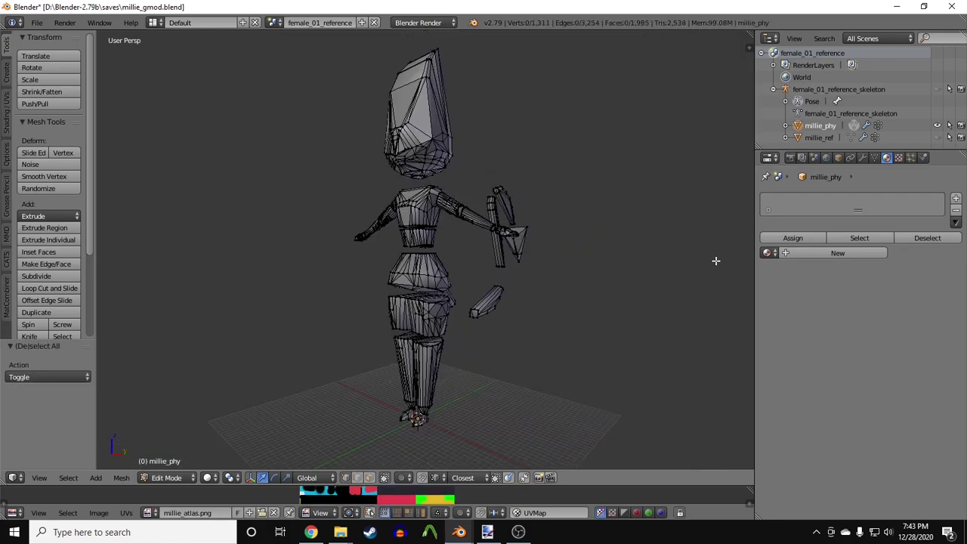
Add a new material named phy to millie_phy.
left_click(838, 253)
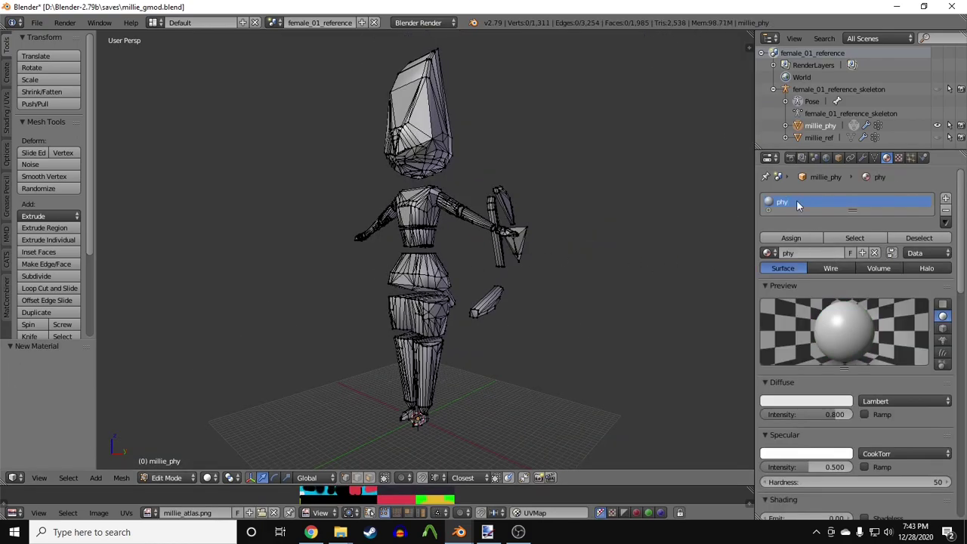
key("KP_1")
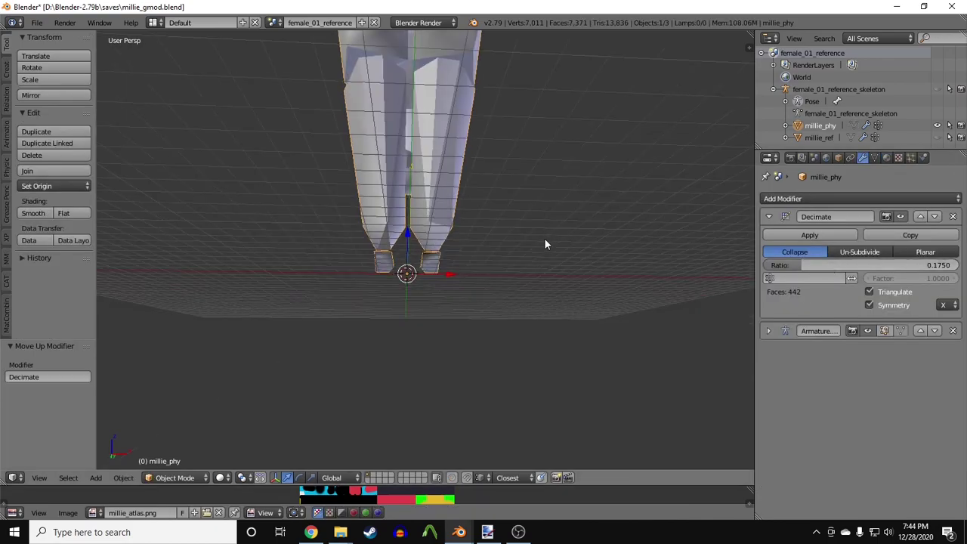
Set millie_phy's Decimate ratio to 0.2 and apply the modifier.
middle_click_drag(544, 244, 708, 309)
type("0.2")
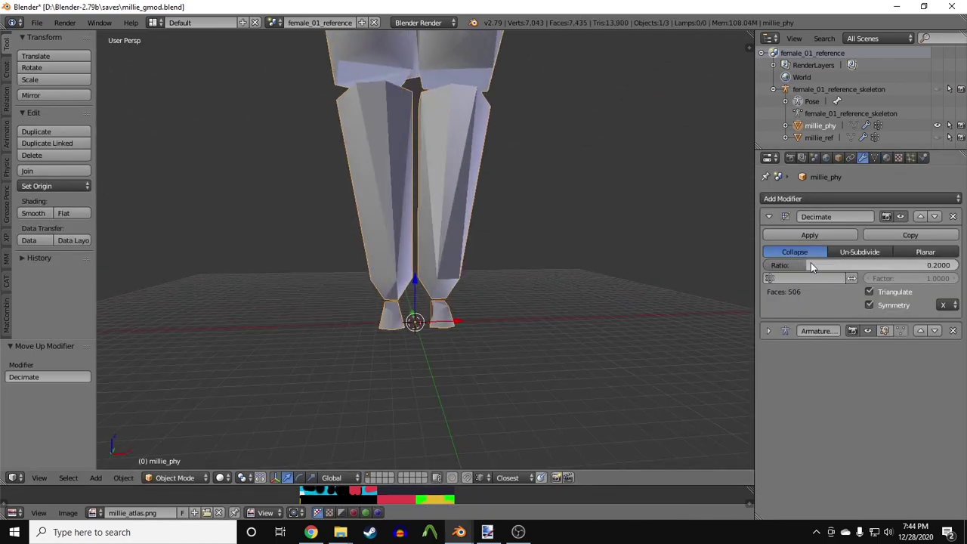
key("Return")
middle_click_drag(605, 281, 401, 289)
scroll(408, 278, "down", 5)
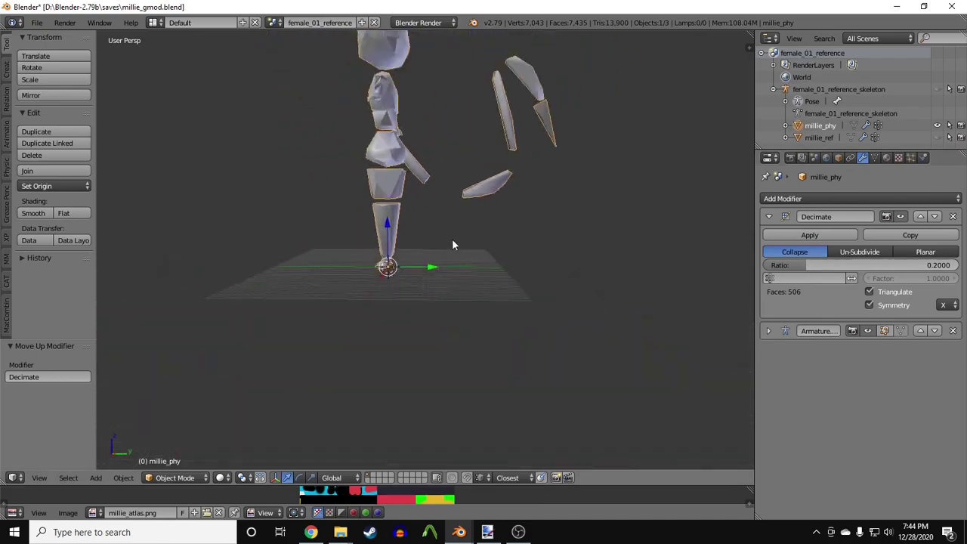
middle_click_drag(485, 188, 492, 242, "shift")
left_click(793, 235)
left_click(793, 234)
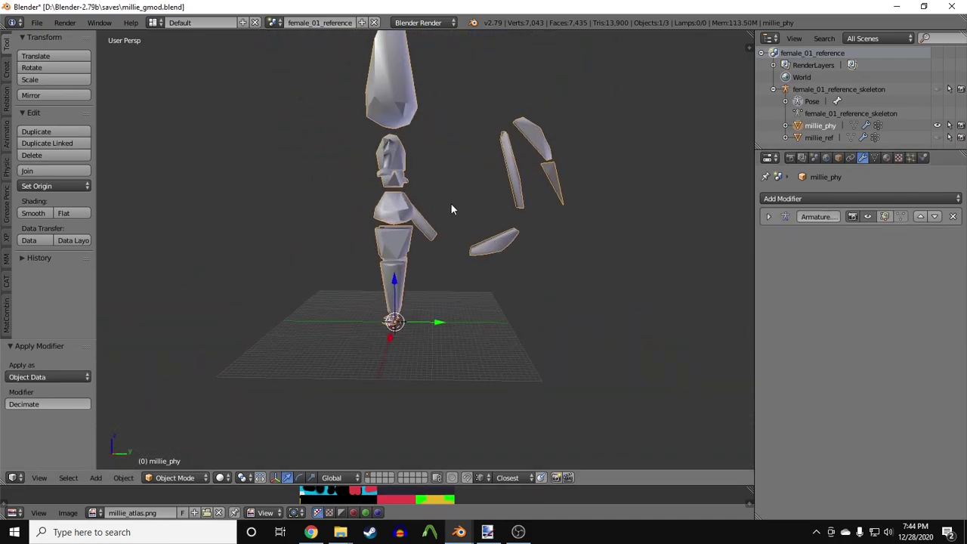
Select the whole millie_phy mesh in Edit Mode and set its faces to smooth shading.
middle_click_drag(451, 203, 509, 260)
key("Tab")
key("a")
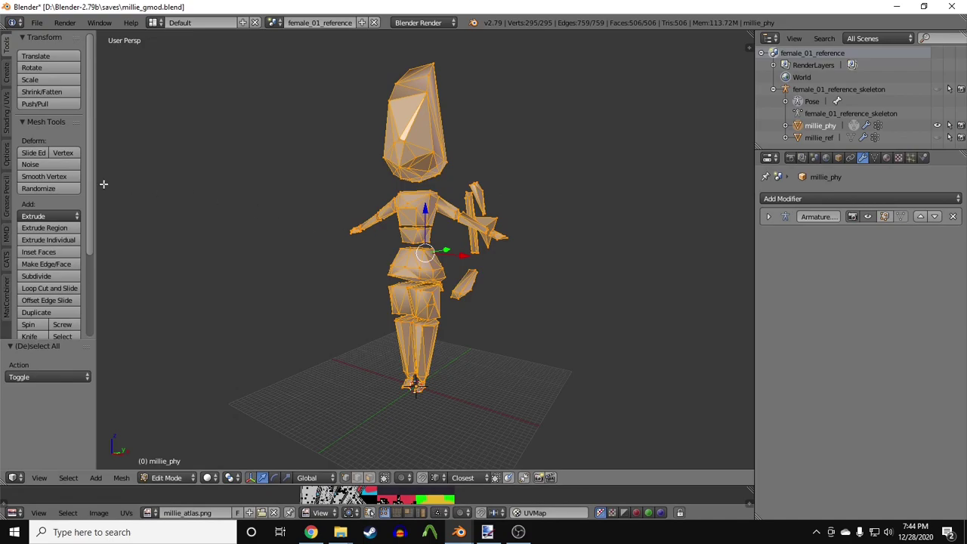
left_click(8, 99)
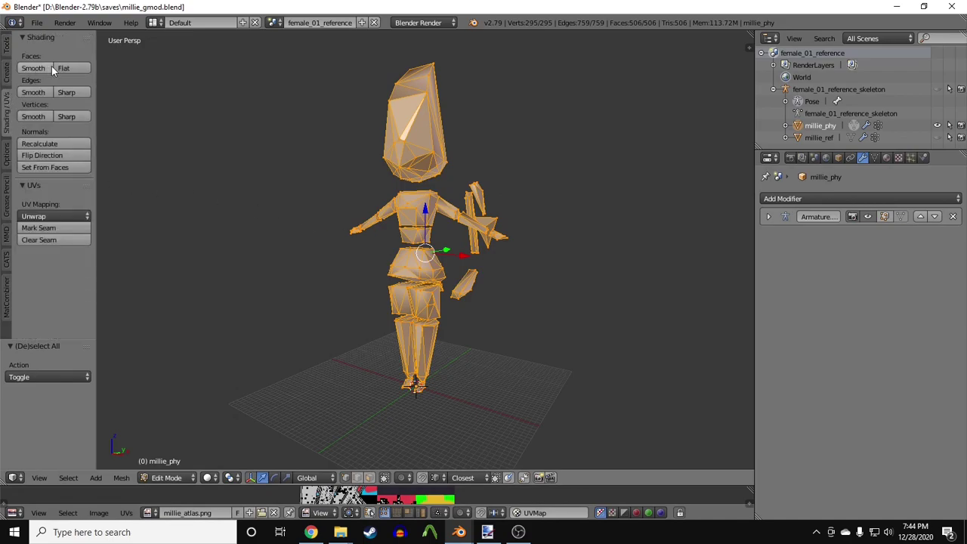
left_click(39, 69)
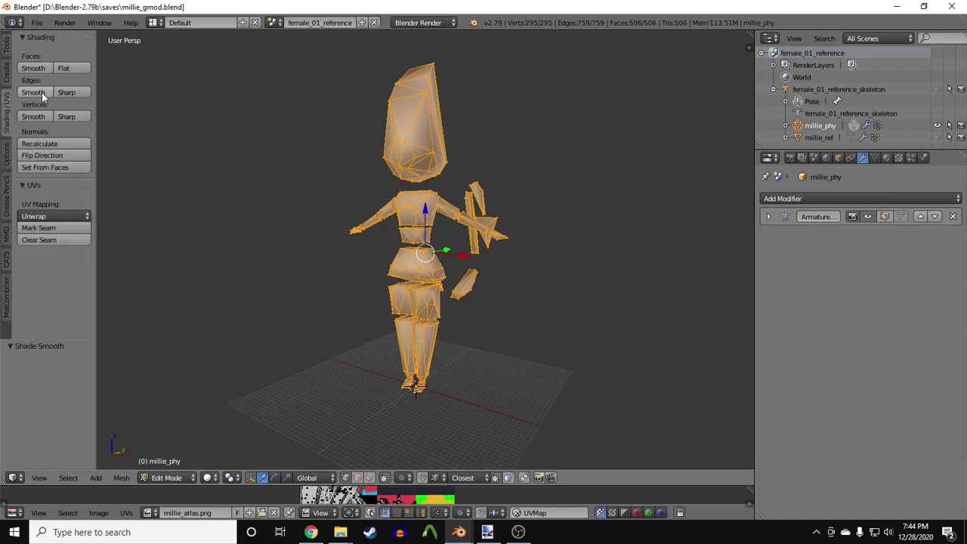
left_click(3, 87)
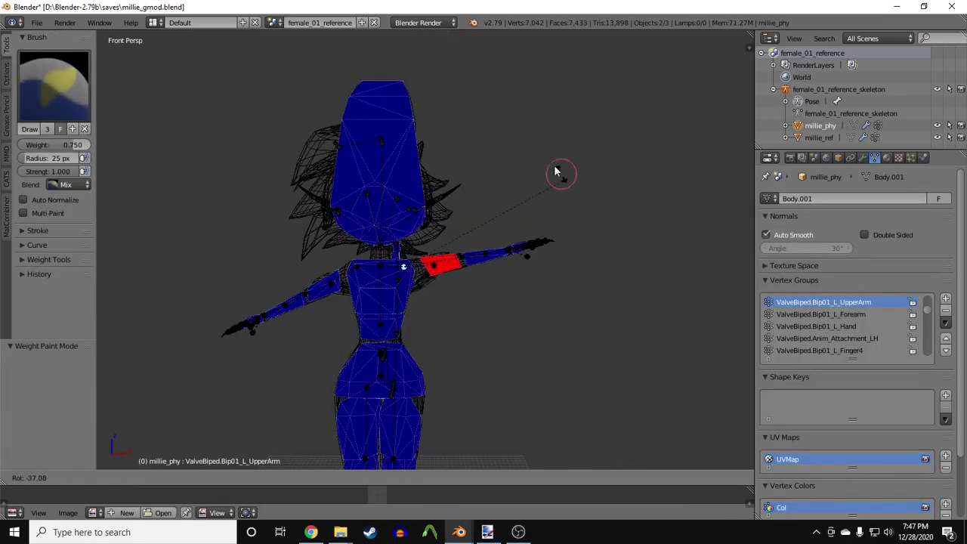
Test-rotate the left upper arm and forearm bones in Weight Paint mode to check millie_phy's arm weights.
left_click(489, 310)
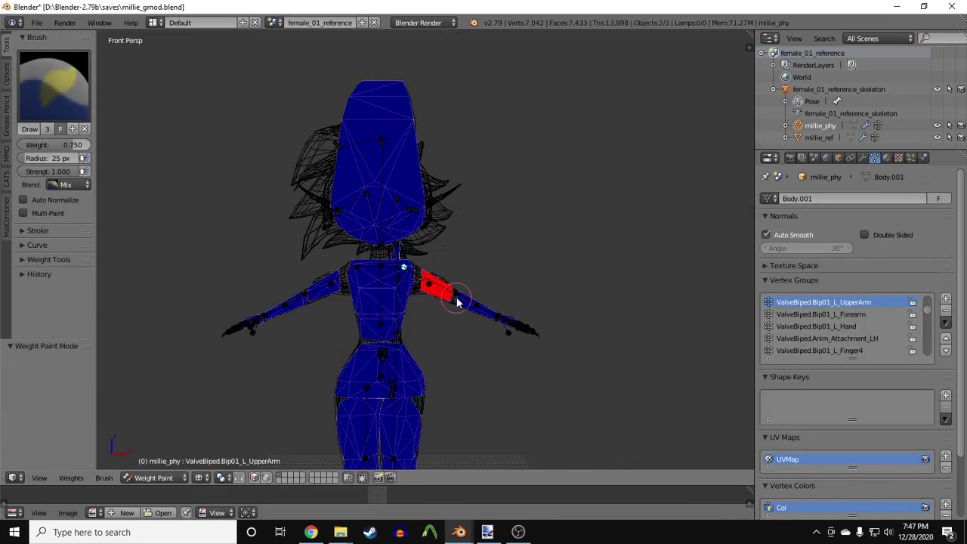
right_click(457, 302)
middle_click_drag(458, 303, 486, 287)
key("r")
right_click(378, 279)
right_click(429, 283)
key("r")
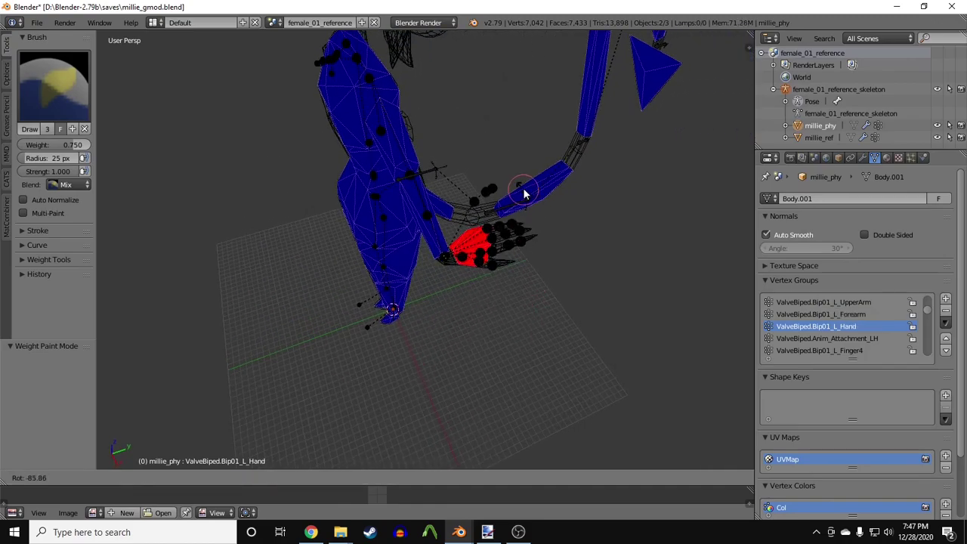
Test-rotate the ValveBiped.Bip01_L_Hand bone from different views and check how millie_phy follows the neighbouring bones.
right_click(473, 322)
middle_click_drag(473, 321, 521, 233)
key("r")
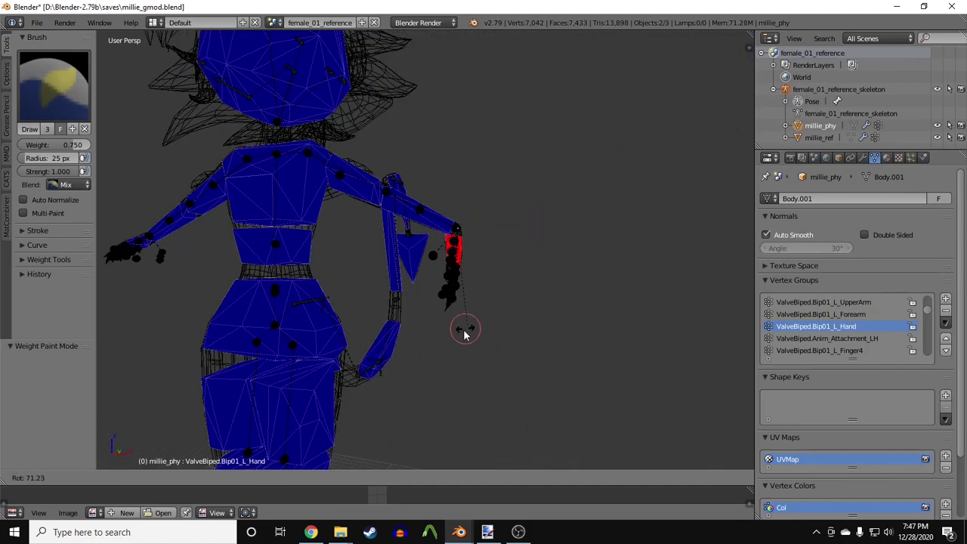
left_click(486, 295)
middle_click_drag(486, 295, 432, 309)
right_click(400, 233)
middle_click_drag(400, 234, 386, 151)
key("r")
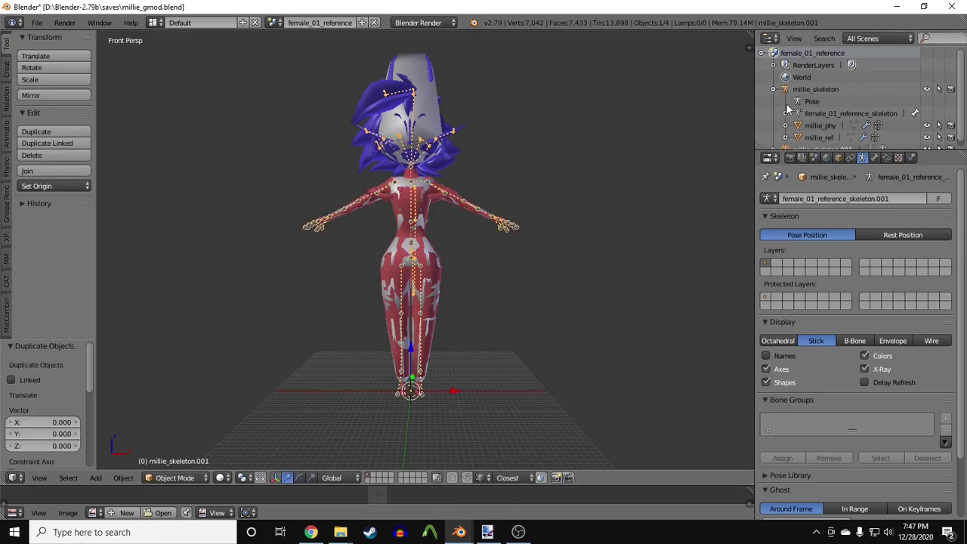
Rename the duplicated armature millie_skeleton.001 as millie_anim.
scroll(787, 109, "down", 1)
double_click(814, 143)
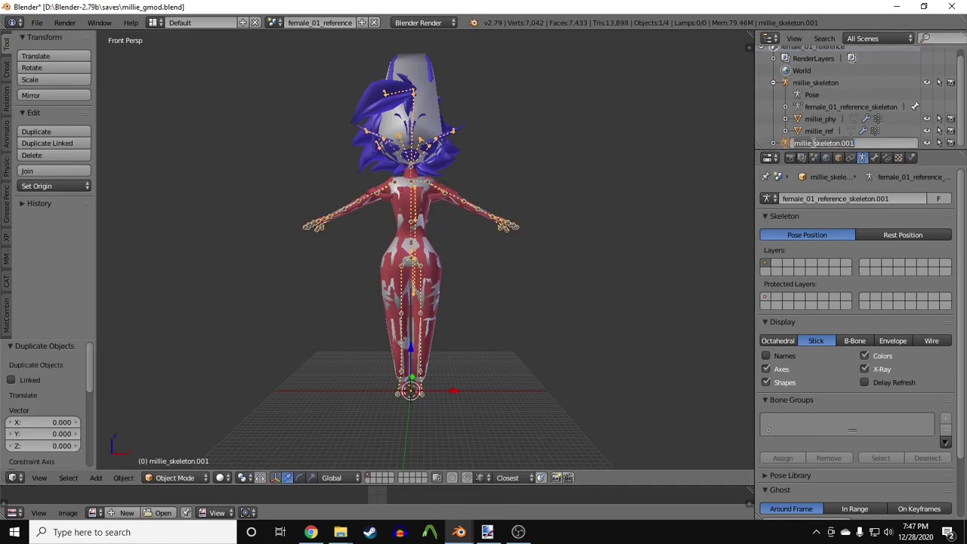
type("milli")
type("e")
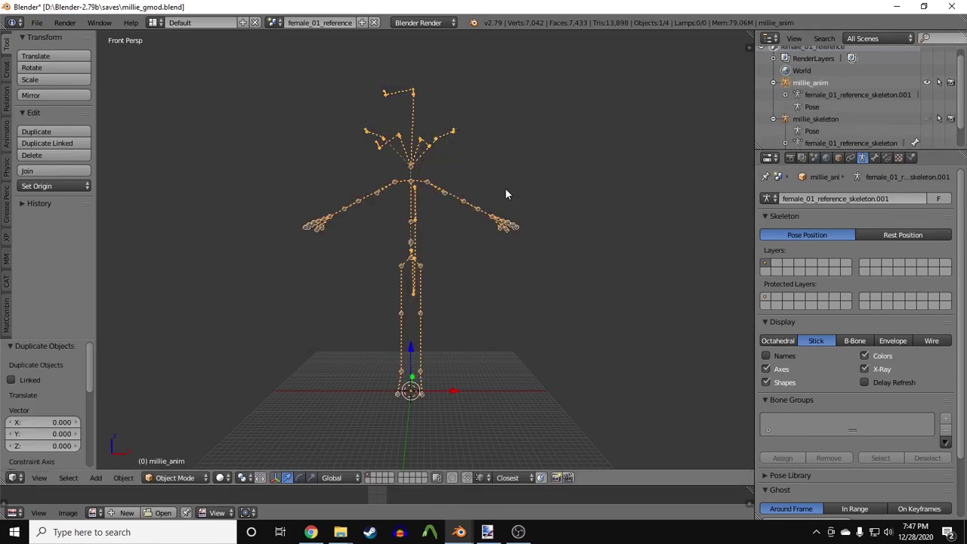
Select all bones of millie_anim in Pose Mode and insert a LocRot keyframe.
key("ctrl+Tab")
key("a")
key("a")
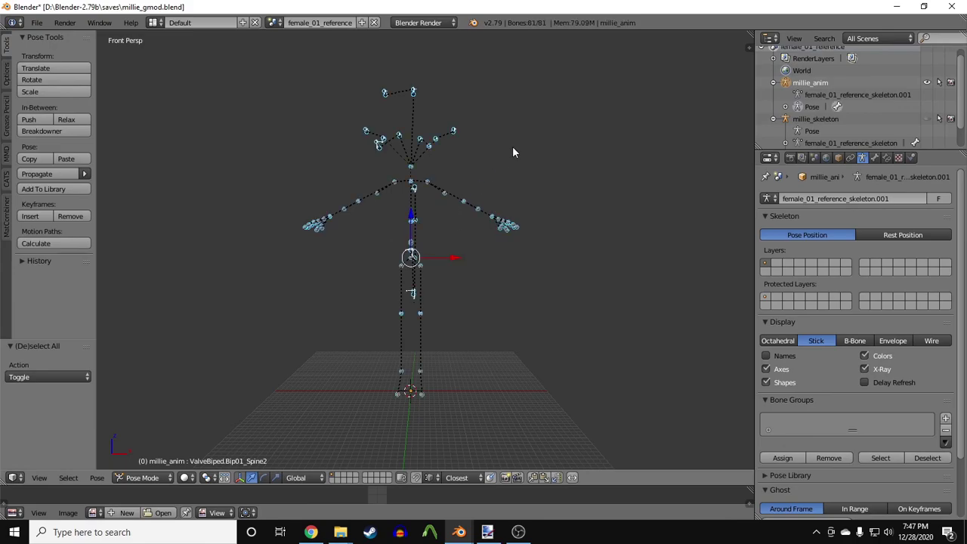
key("i")
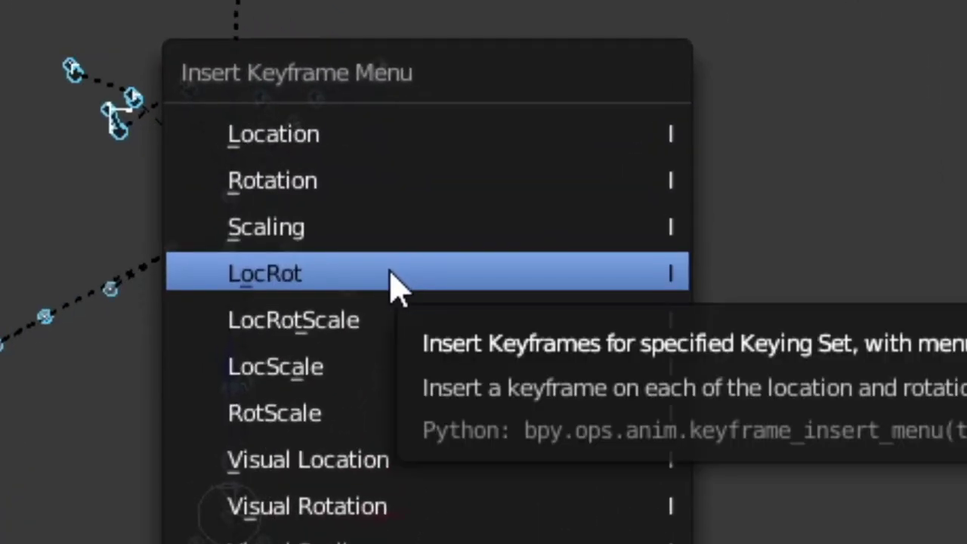
left_click(394, 288)
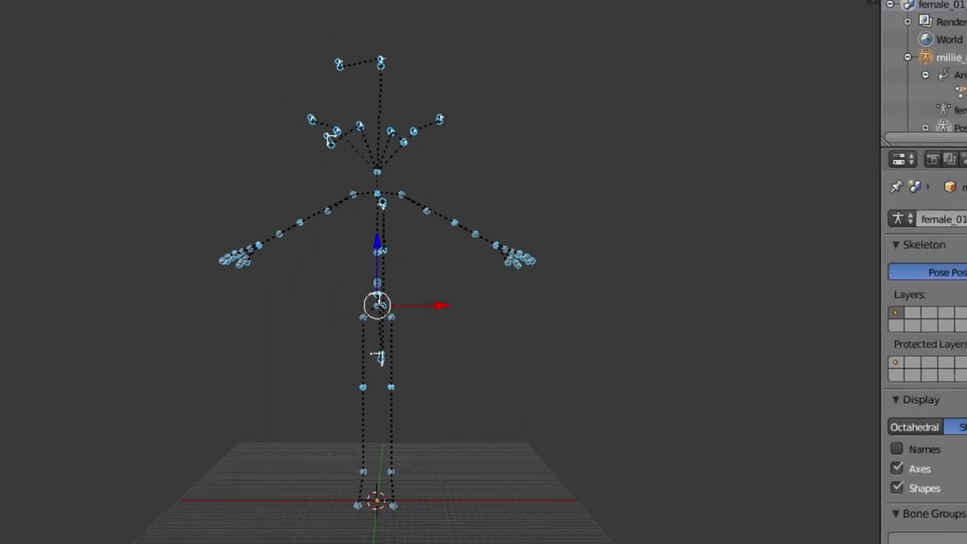
double_click(830, 113)
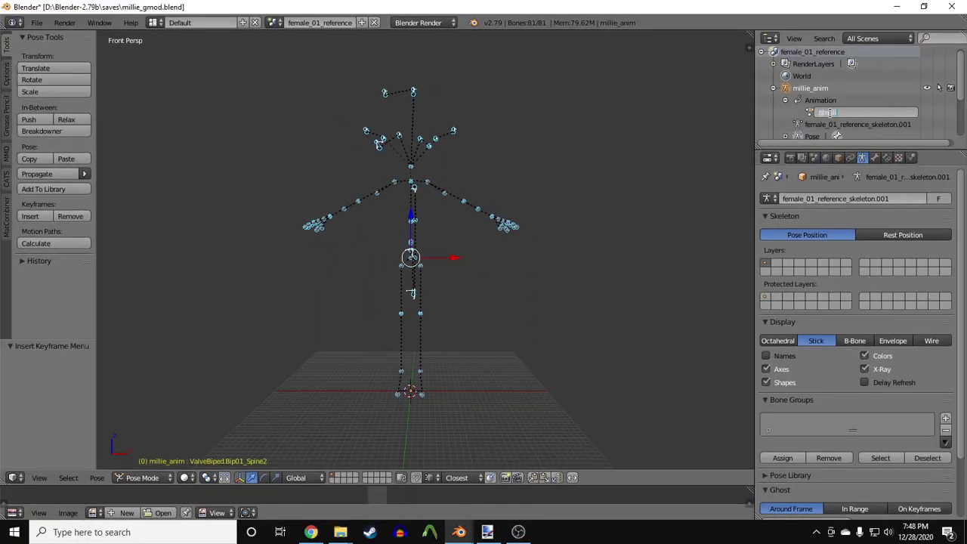
key("Return")
scroll(831, 114, "down", 2)
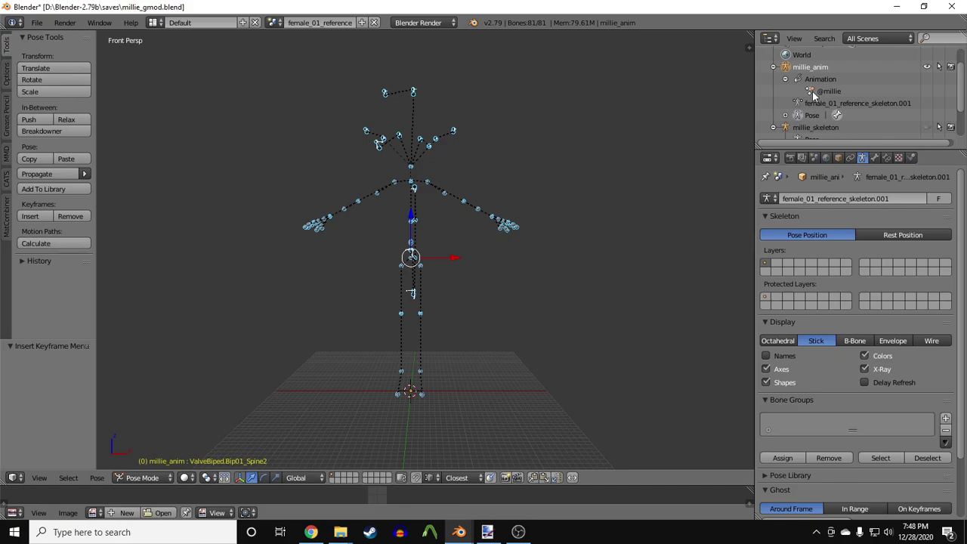
scroll(786, 80, "down", 3)
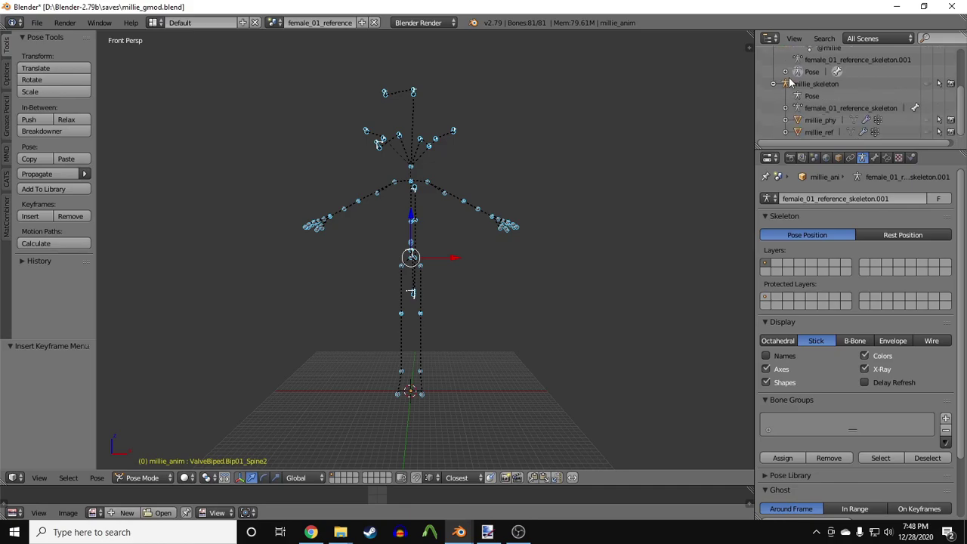
left_click(814, 157)
scroll(877, 317, "down", 10)
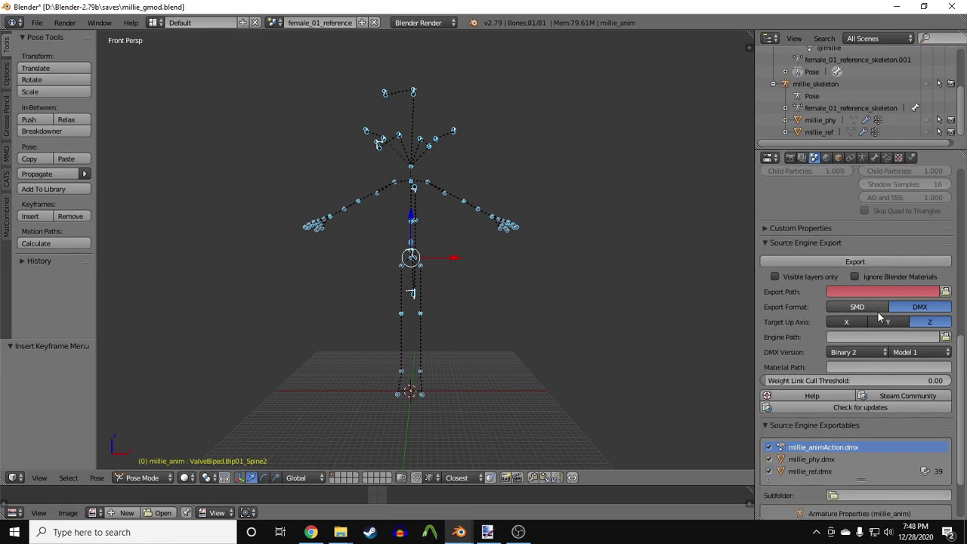
left_click(946, 291)
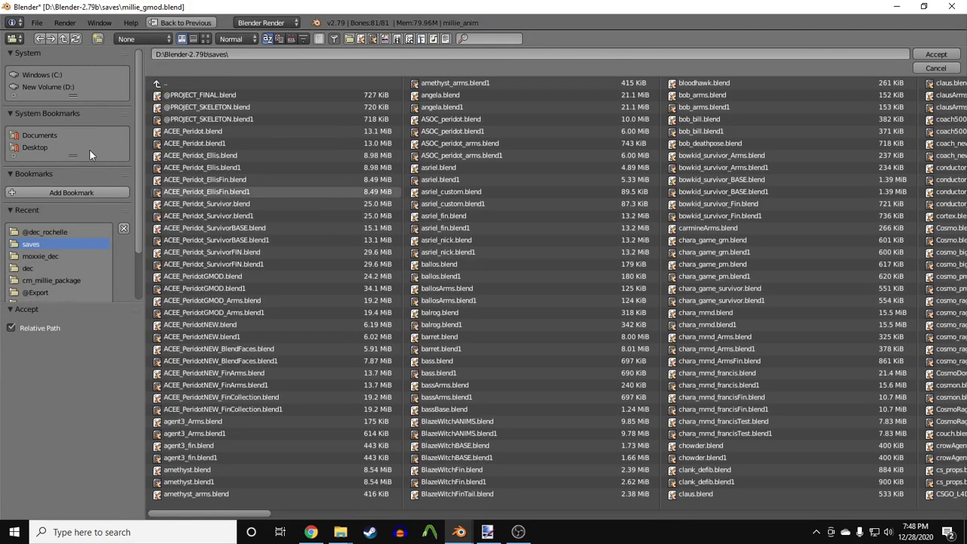
left_click(58, 85)
left_click(181, 167)
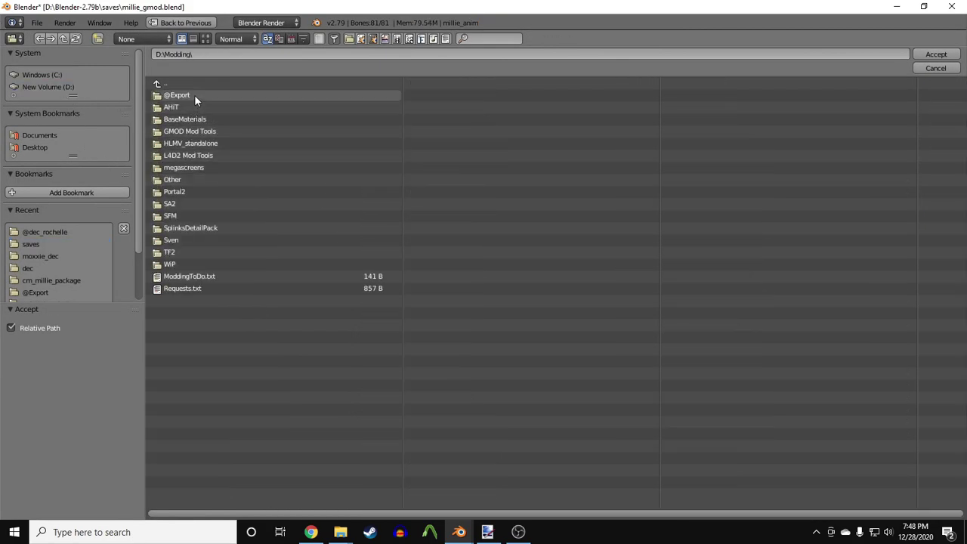
left_click(195, 95)
left_click(921, 55)
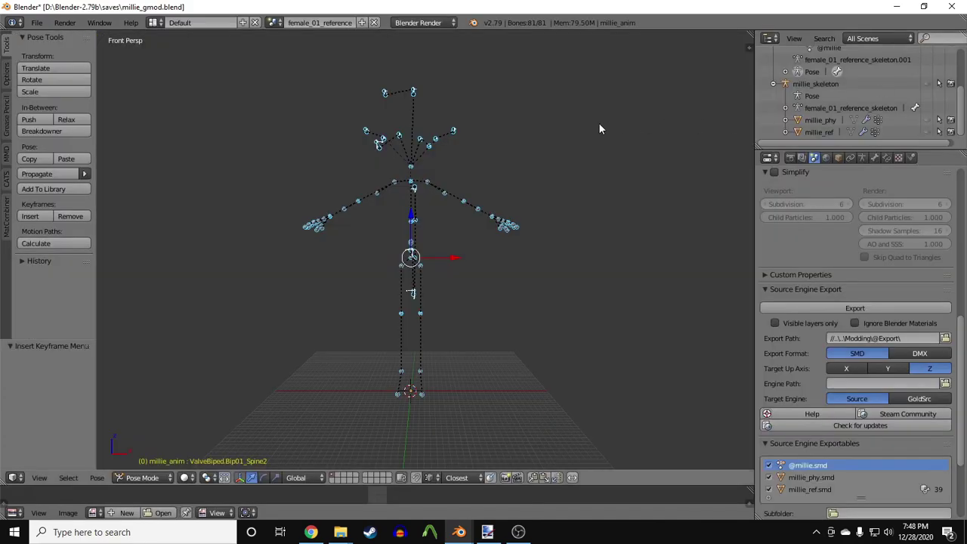
key("ctrl+s")
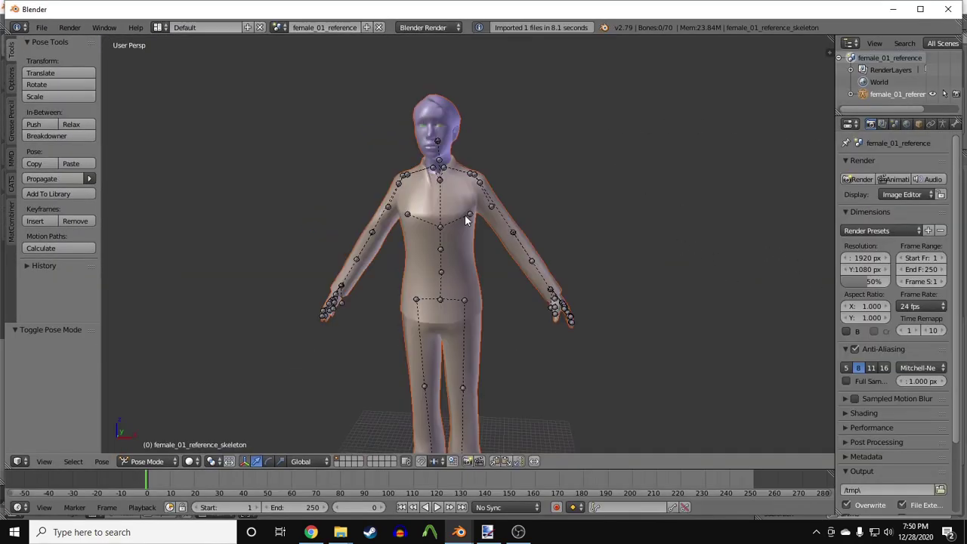
Delete the left and right Latt bones at the chest of the imported female_01_reference skeleton.
right_click(467, 213)
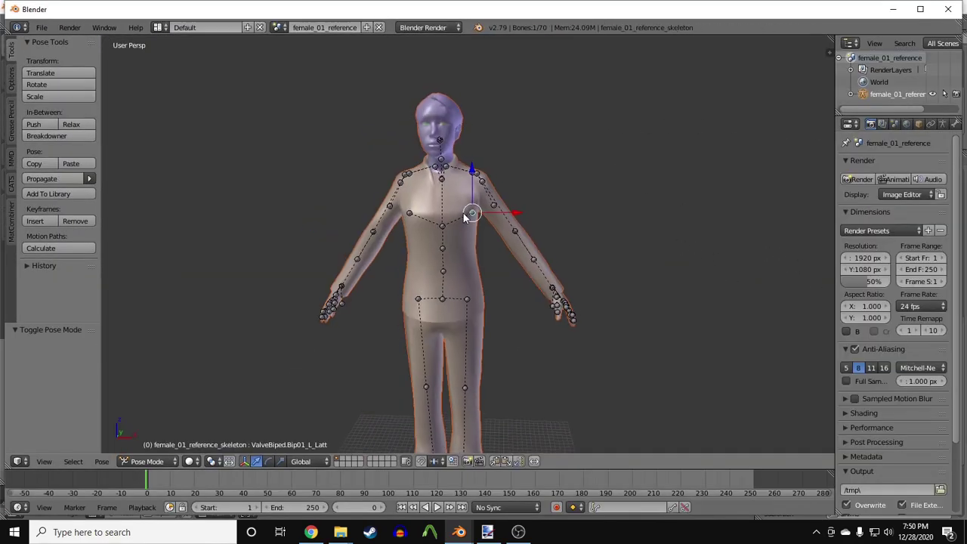
key("Tab")
key("x")
left_click(414, 209)
key("Tab")
Delete the trapezius, shoulder, bicep and ulna helper bones on both arms of the female_01_reference skeleton.
right_click(420, 175)
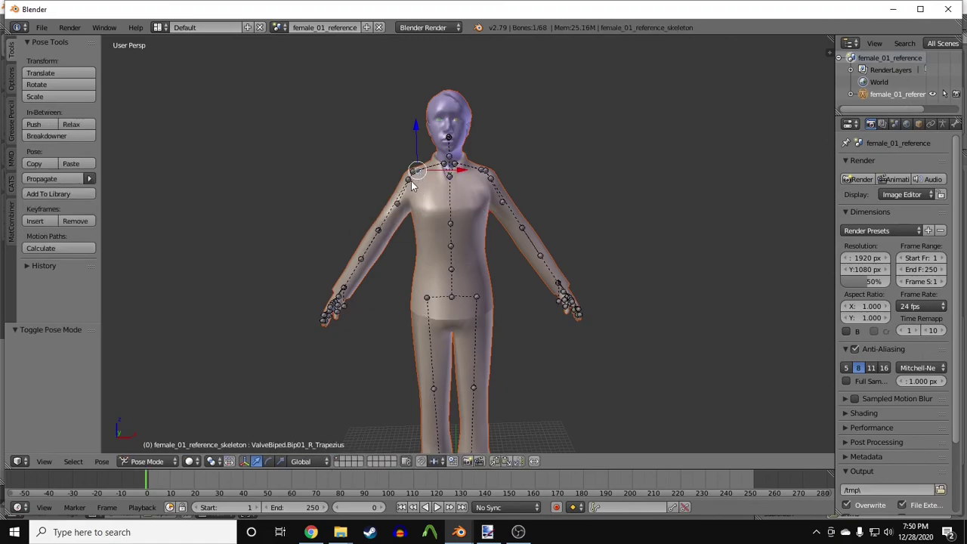
right_click(482, 173, "shift")
right_click(493, 185, "shift")
right_click(504, 202, "shift")
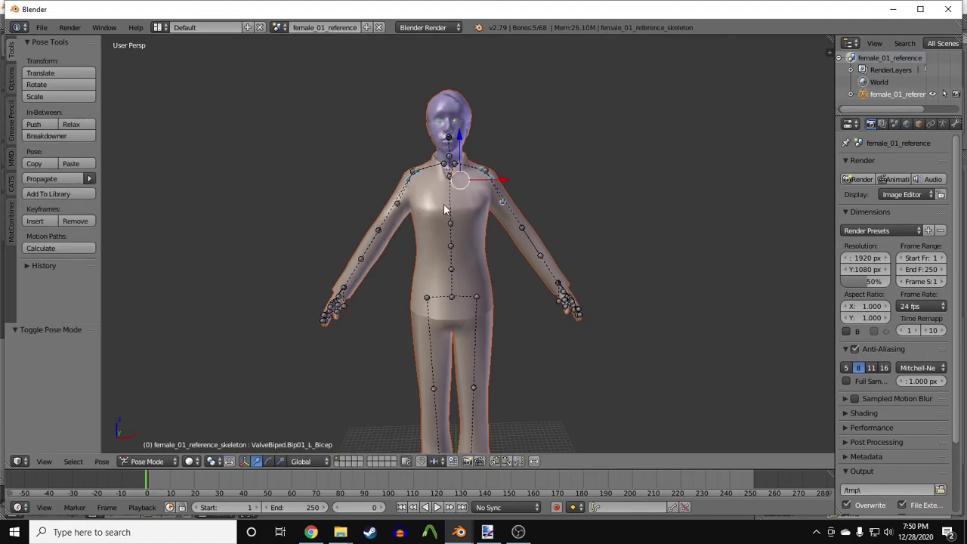
right_click(401, 209, "shift")
right_click(360, 261, "shift")
right_click(543, 257, "shift")
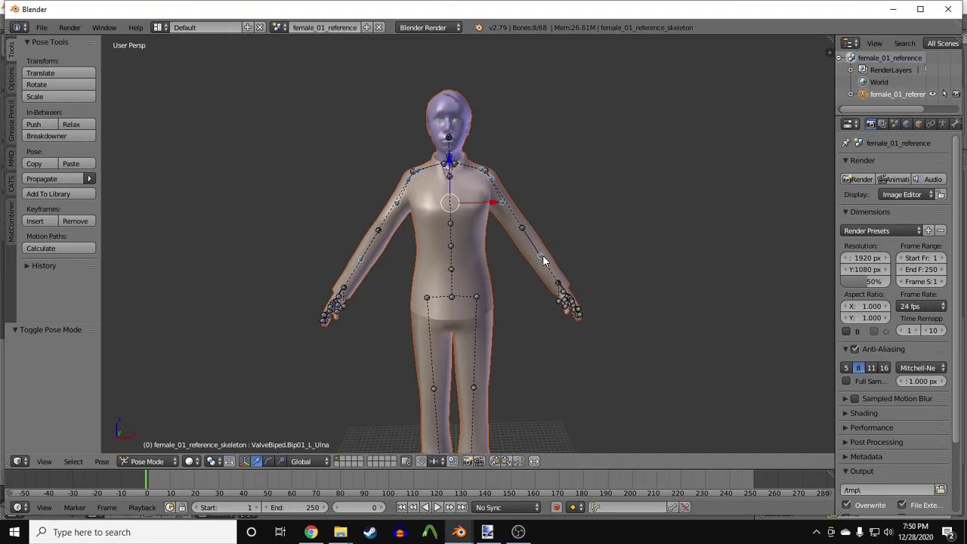
key("Tab")
key("x")
left_click(543, 261)
key("Tab")
middle_click_drag(543, 260, 480, 278)
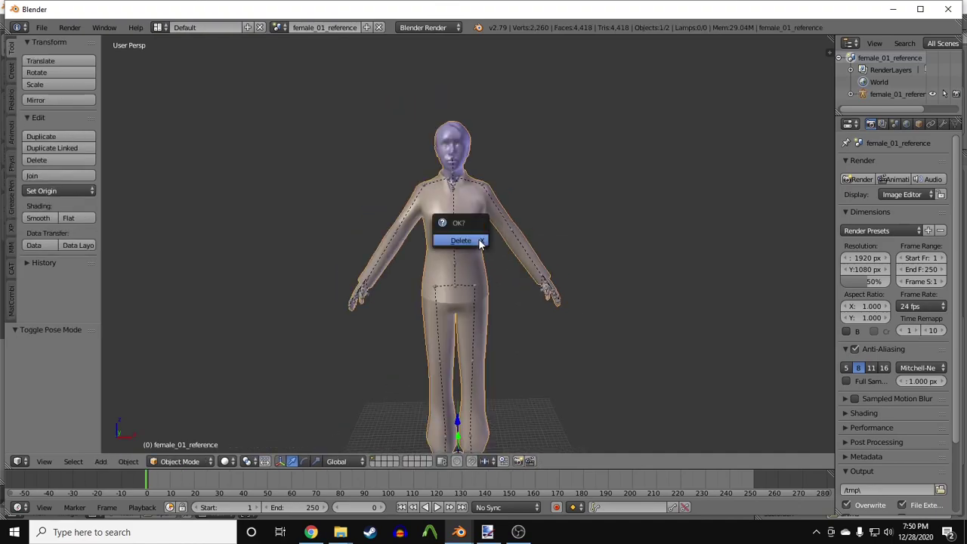
Delete the female_01_reference body mesh and insert a LocRot keyframe on all bones of the remaining skeleton.
left_click(465, 240)
middle_click_drag(481, 249, 454, 226)
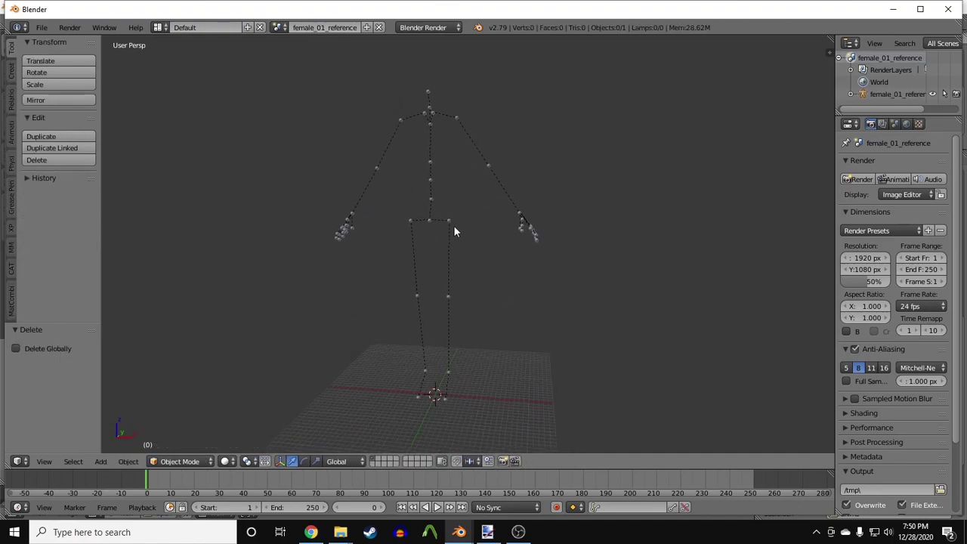
key("a")
key("ctrl+Tab")
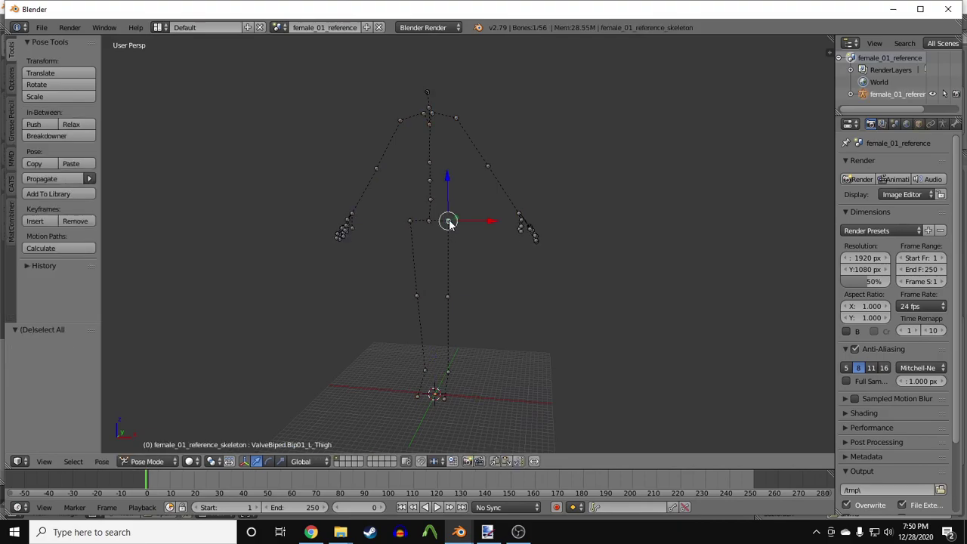
key("a")
key("i")
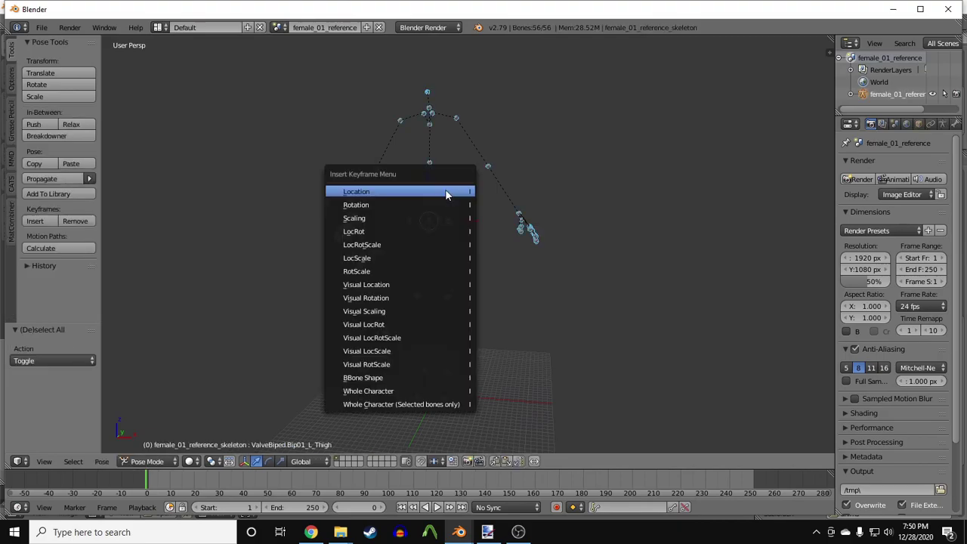
left_click(387, 230)
left_click(895, 123)
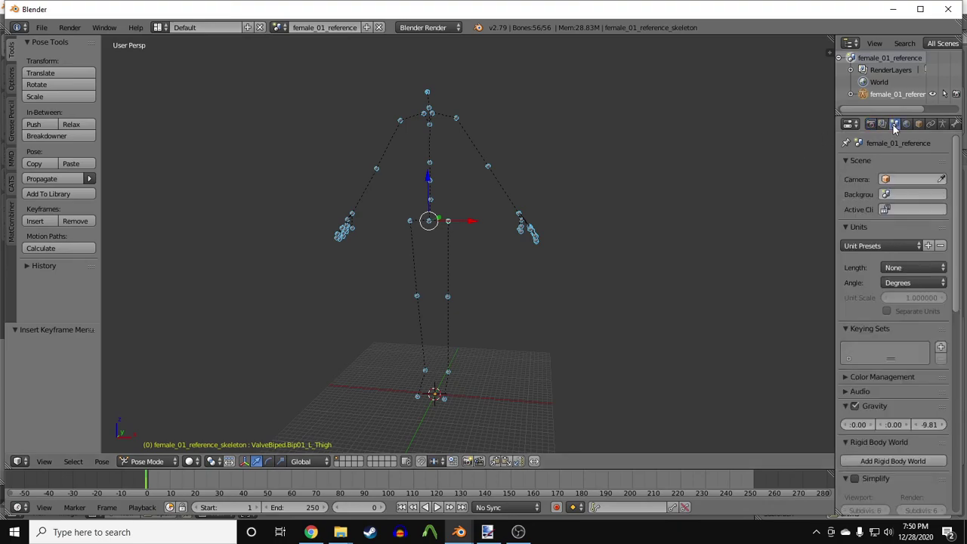
scroll(862, 312, "down", 10)
left_click(940, 379)
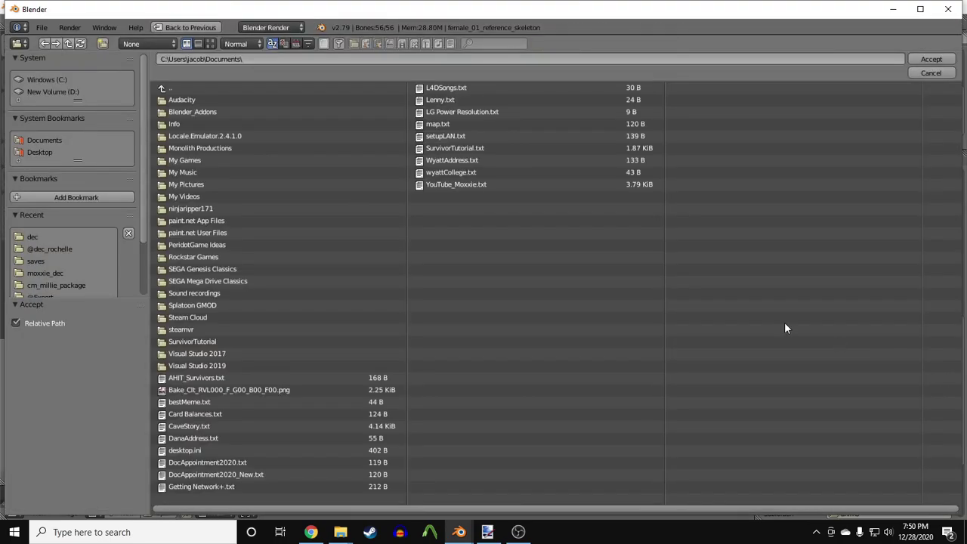
left_click(65, 92)
left_click(191, 144)
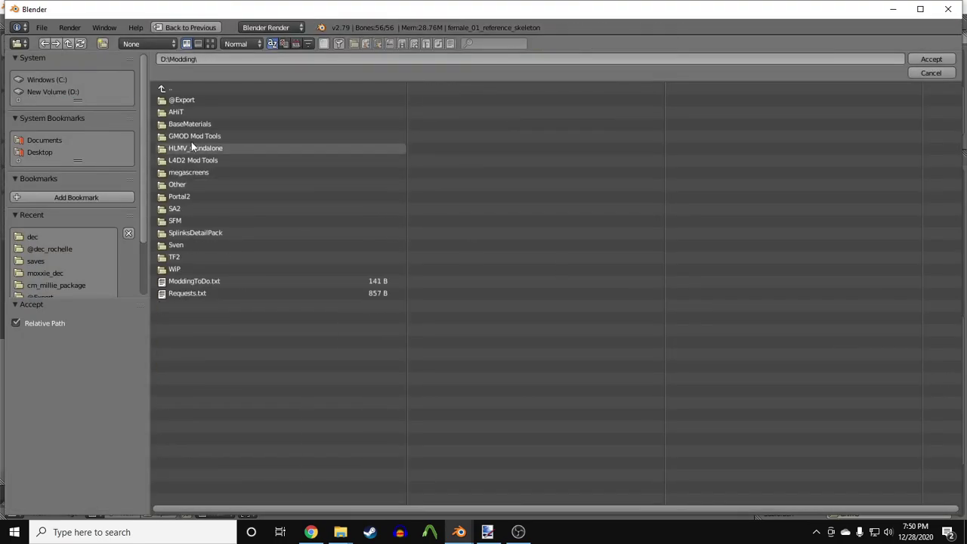
left_click(196, 99)
left_click(931, 60)
Export female_01_reference_skeletonAction.smd and close that Blender window without saving.
left_click(878, 348)
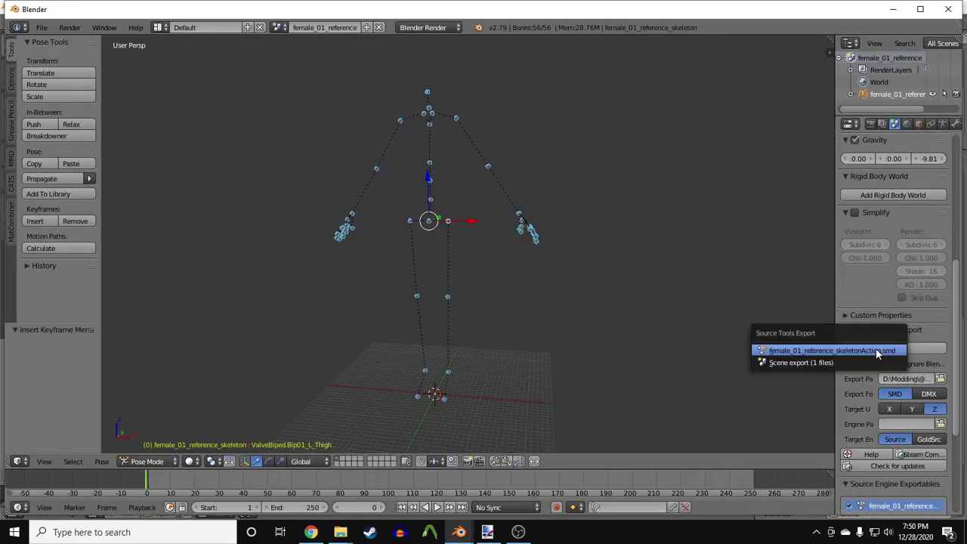
left_click(877, 349)
left_click(949, 10)
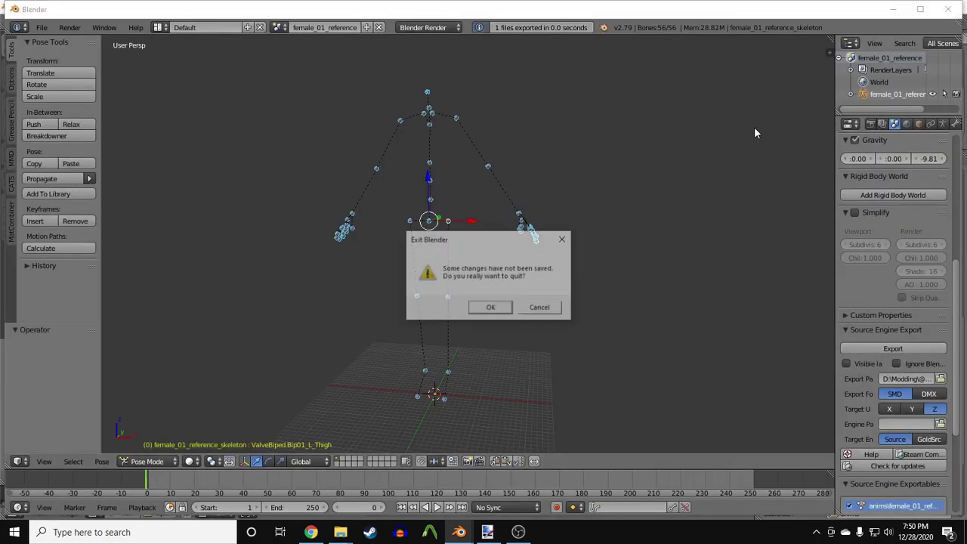
left_click(492, 307)
left_click(213, 303)
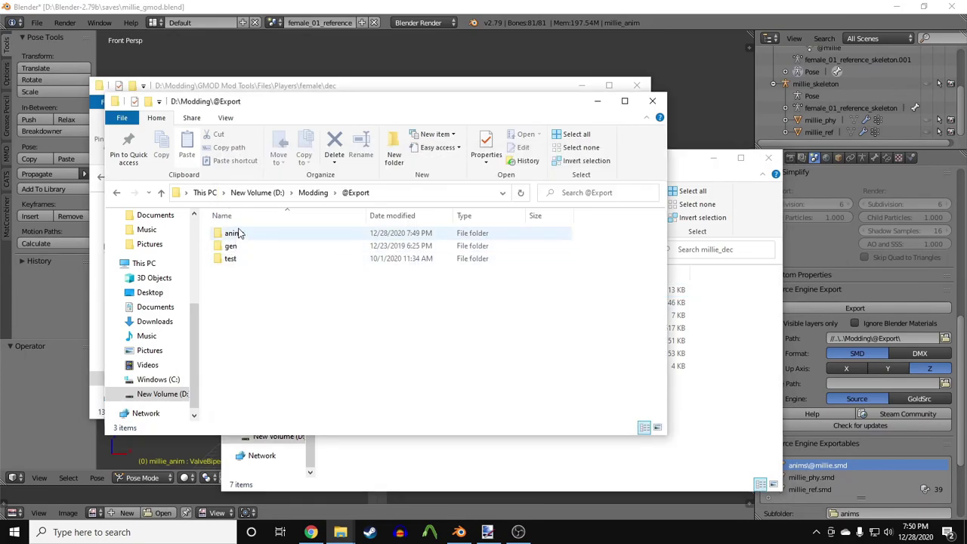
double_click(237, 234)
left_click(237, 234)
key("F2")
type("female_base.smd")
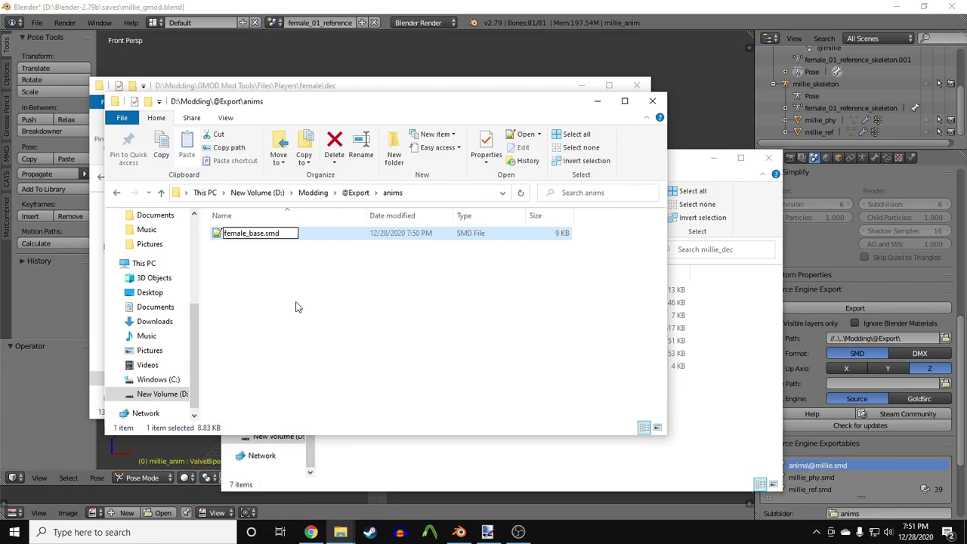
key("Return")
left_click(372, 448)
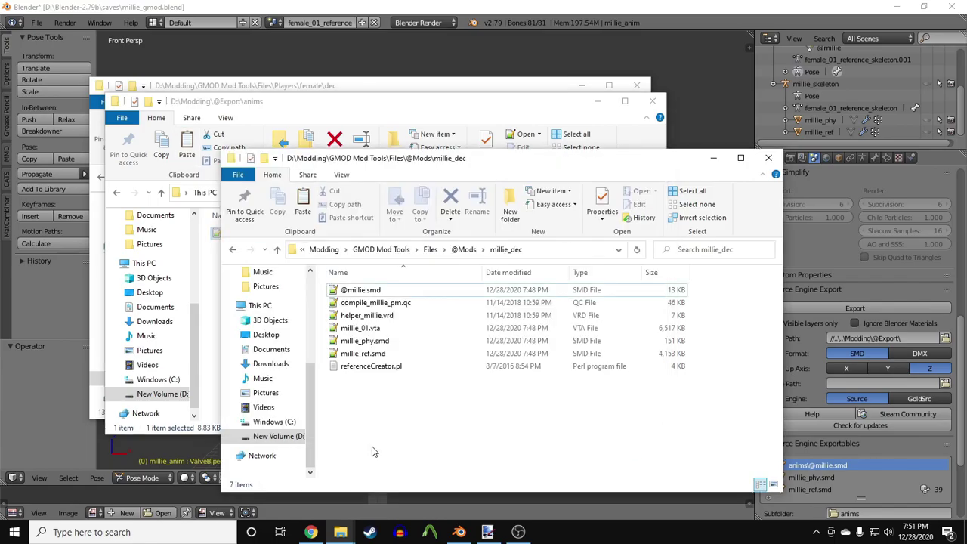
key("ctrl+v")
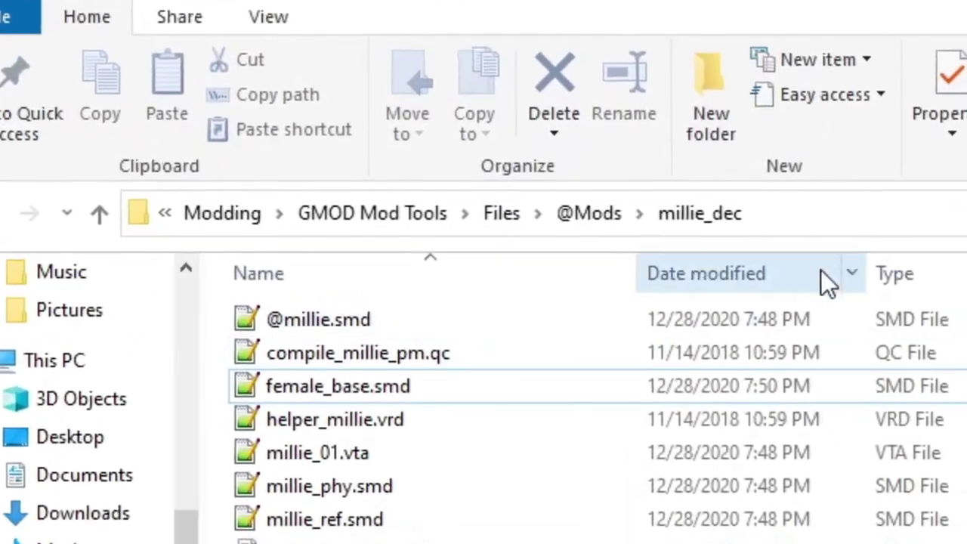
Open a command prompt in the millie_dec folder and run perl referenceCreator.pl female_base.smd millie_ref.smd to create output.smd.
key("alt+d")
type("cmd")
key("Return")
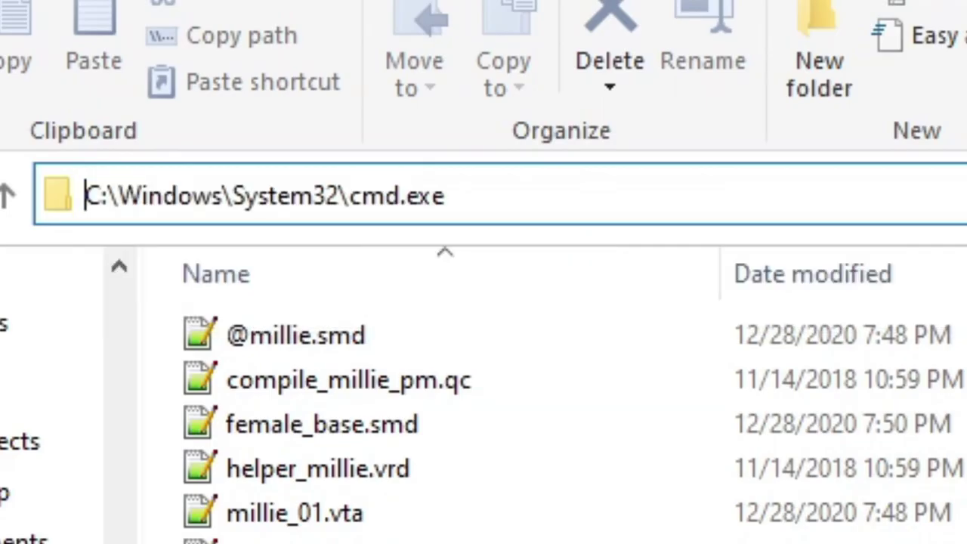
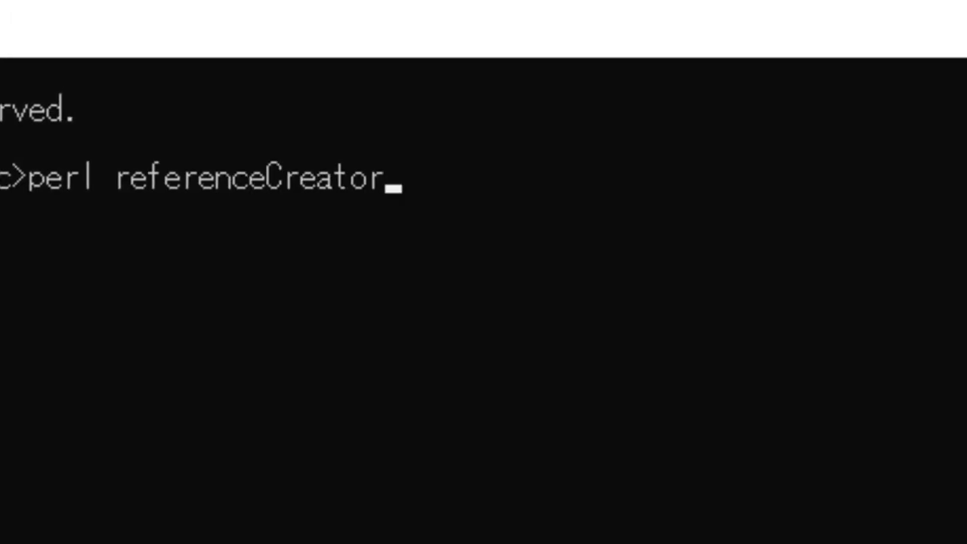
type(".pl f")
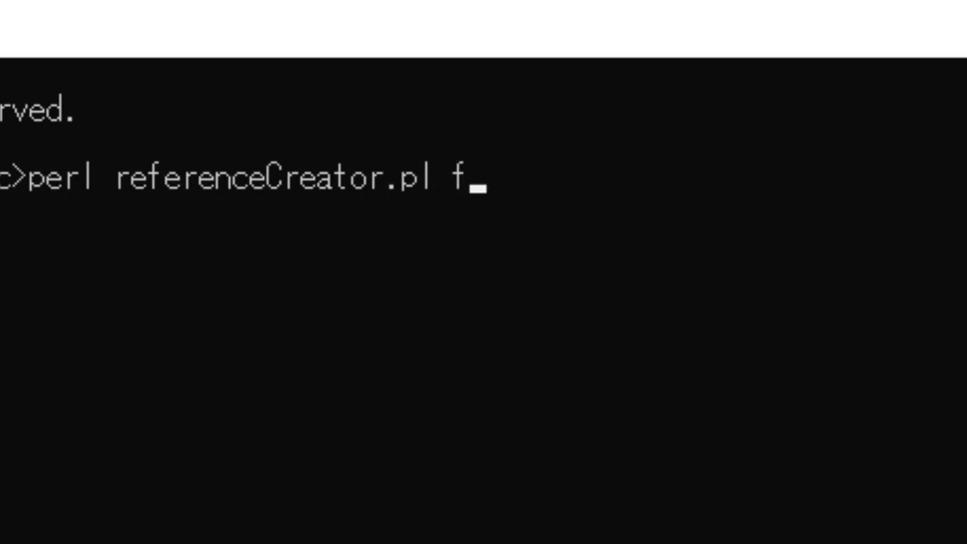
type("emale_base.smd")
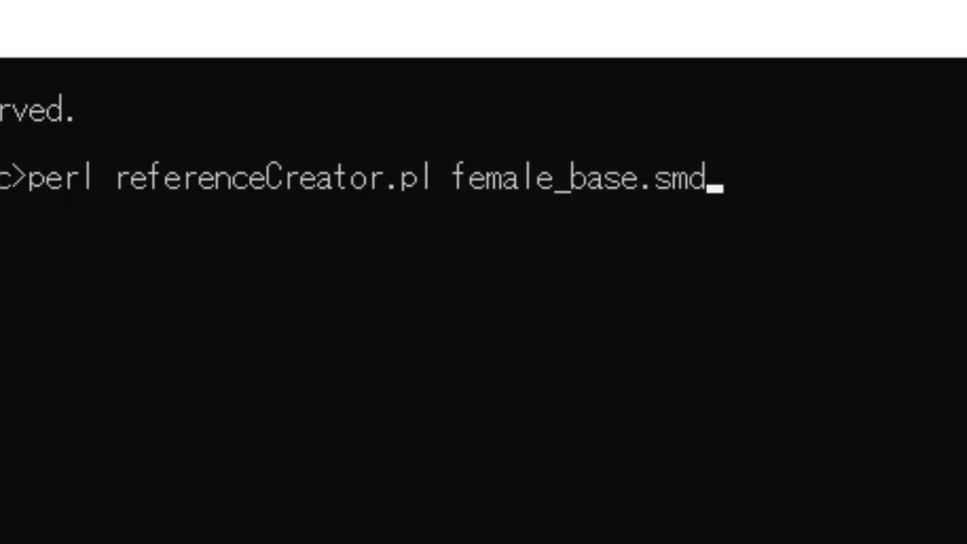
type(" millie_re")
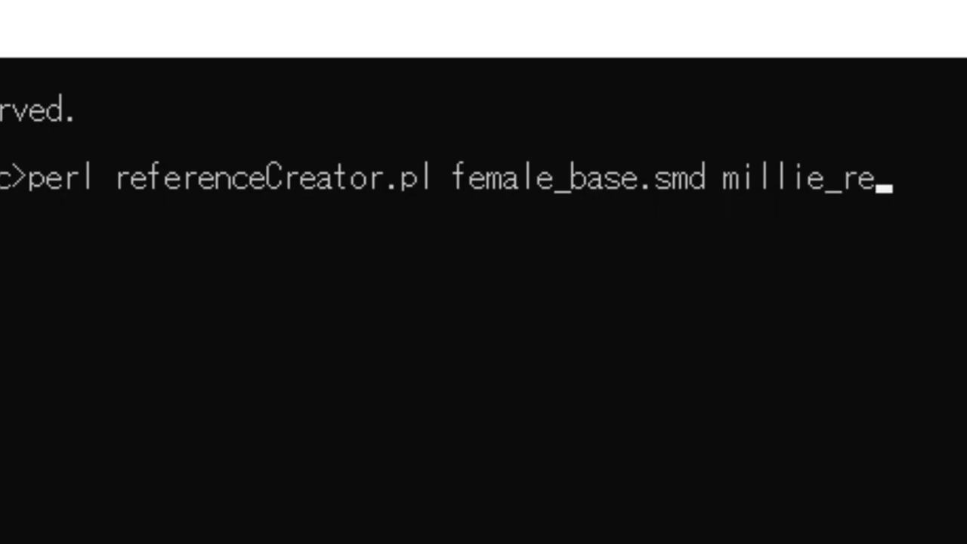
type("f.smd")
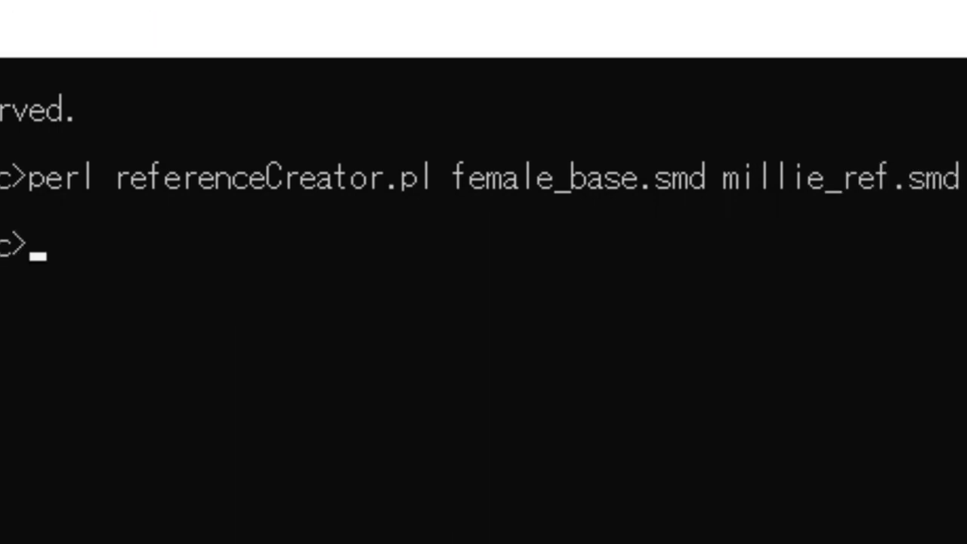
left_click(881, 30)
left_click(363, 381)
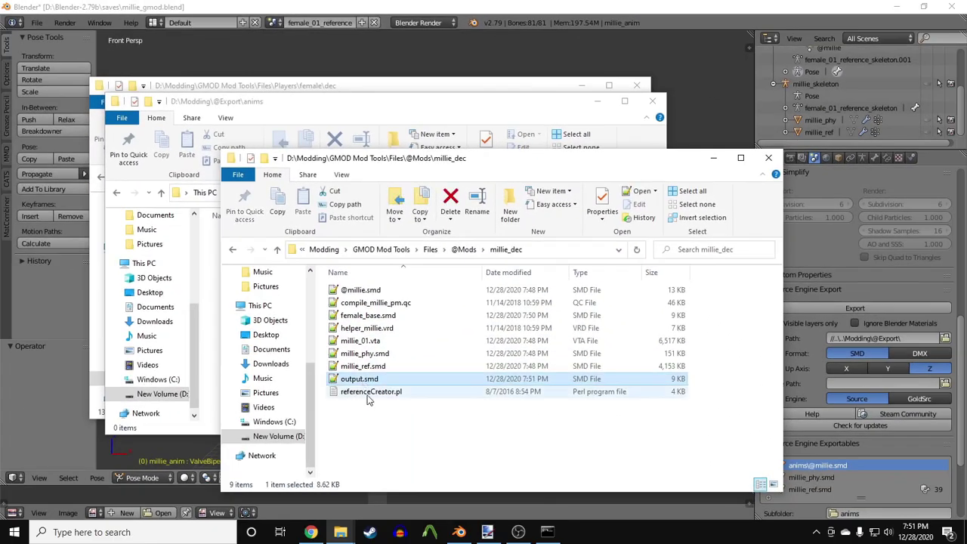
left_click(378, 429)
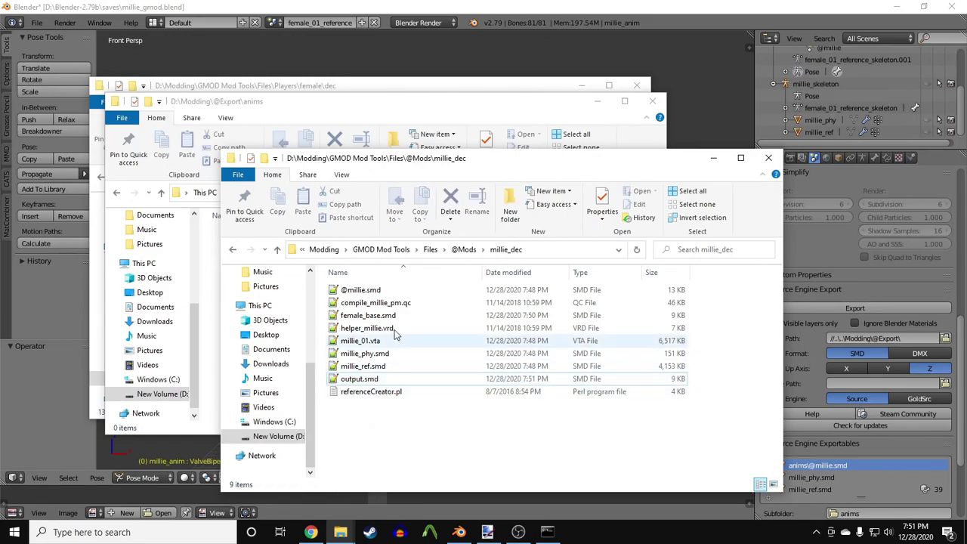
left_click(403, 306)
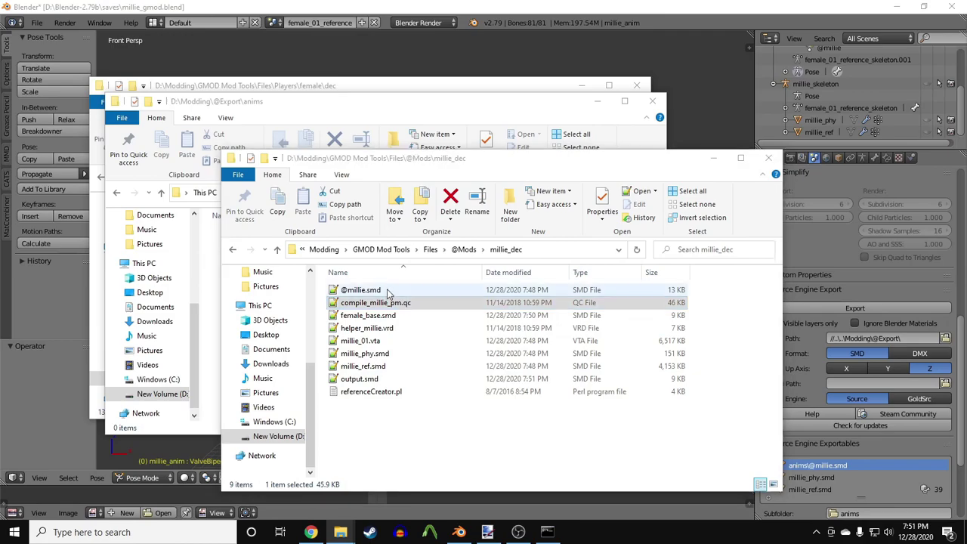
left_click(446, 473)
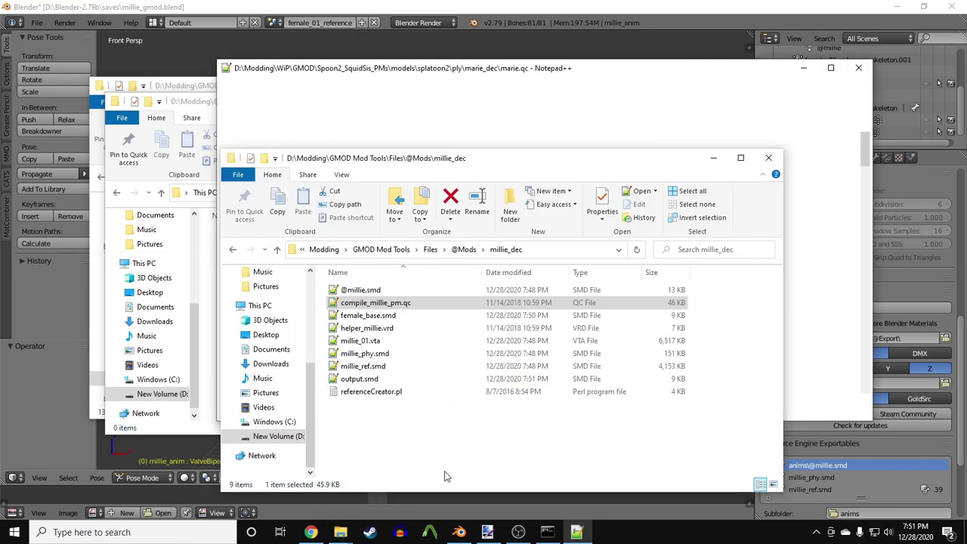
left_click(232, 250)
double_click(359, 391)
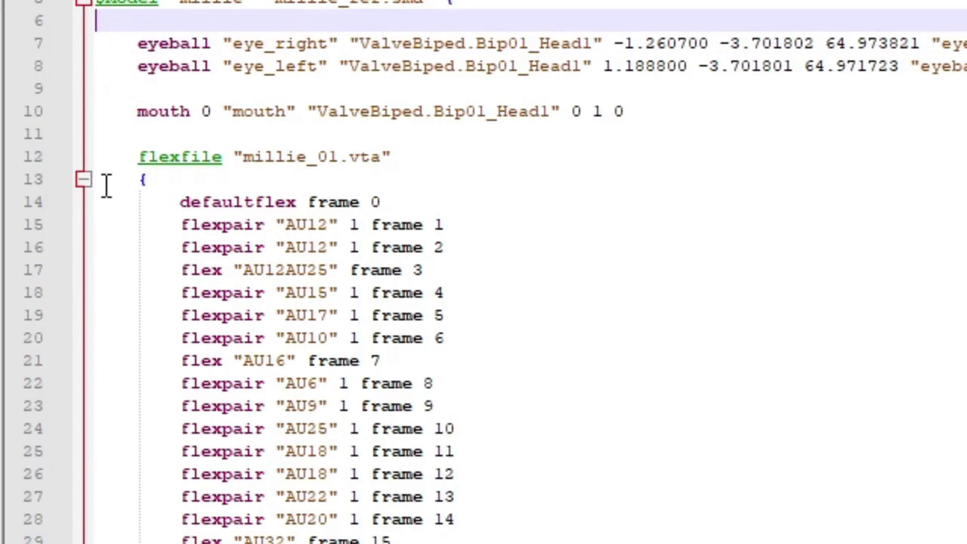
Replace the old flex block above $LOD 9 in compile_millie_pm.qc with the copied flex definitions.
scroll(146, 222, "down", 12)
scroll(146, 221, "down", 20)
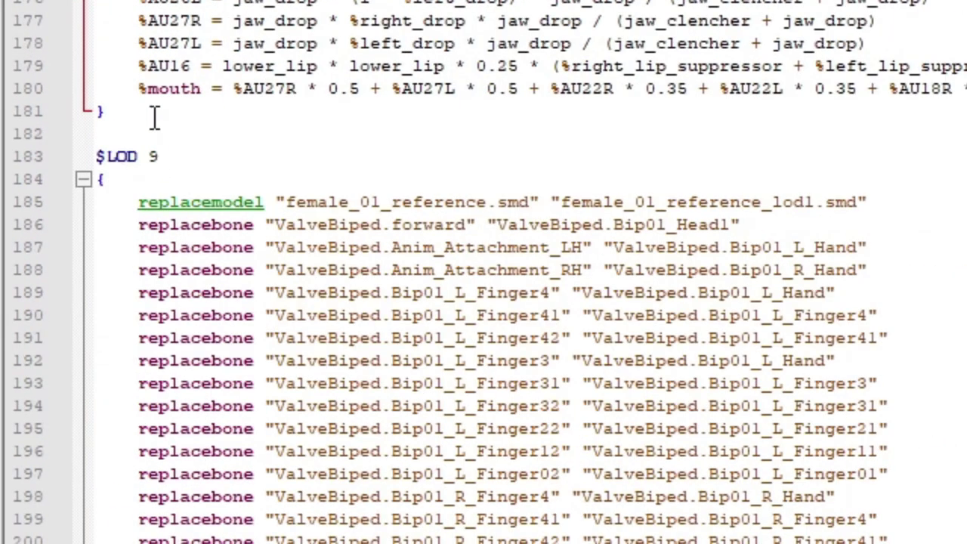
left_click(154, 110, "shift")
key("ctrl+v")
Add a flex "tongue" entry below "AD96R" frame 36 and a %no_teeth rule below %v = v.
type("ue")
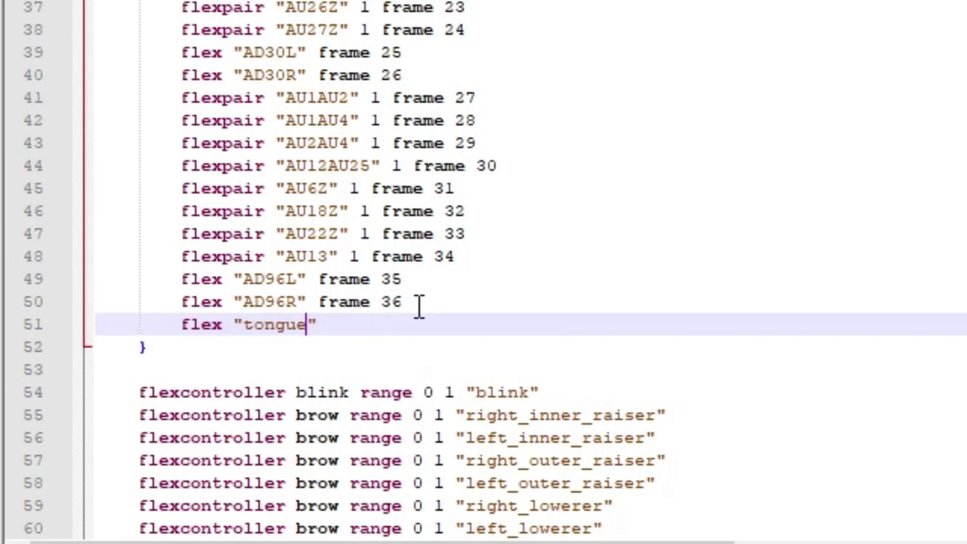
type("\" frame")
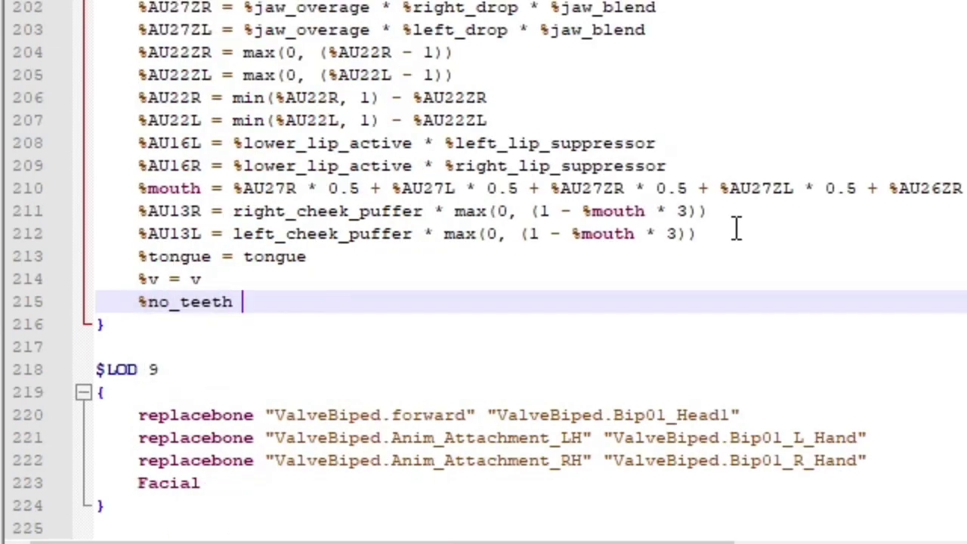
type("no")
key("Return")
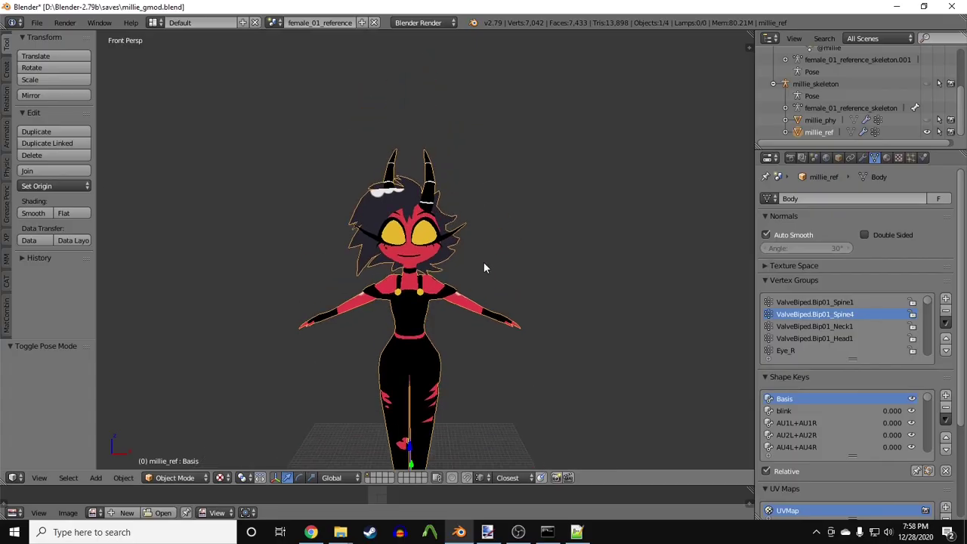
In Blender, enter Edit Mode on millie_ref and select only the faces of the eyeball_r material with the transform values shown.
scroll(483, 262, "up", 5)
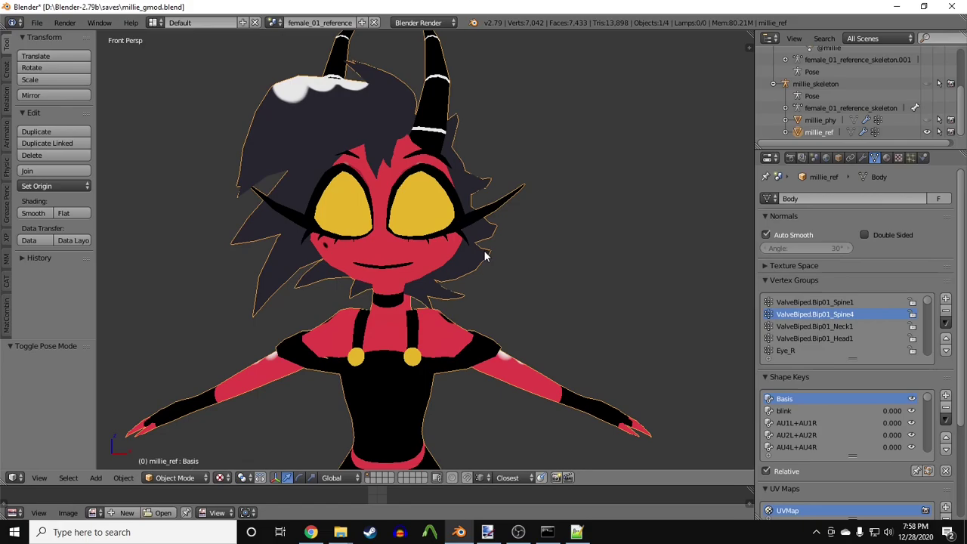
key("Tab")
key("KP_5")
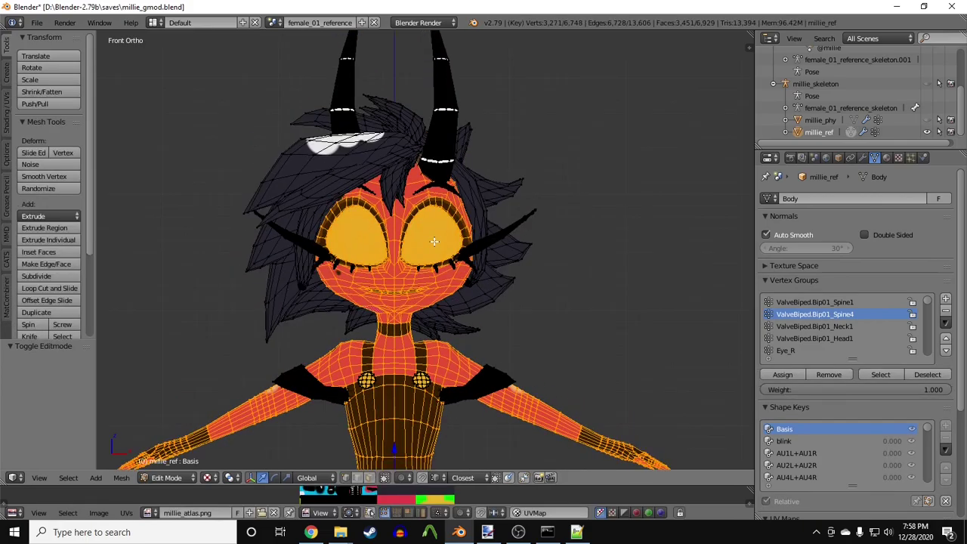
key("a")
key("n")
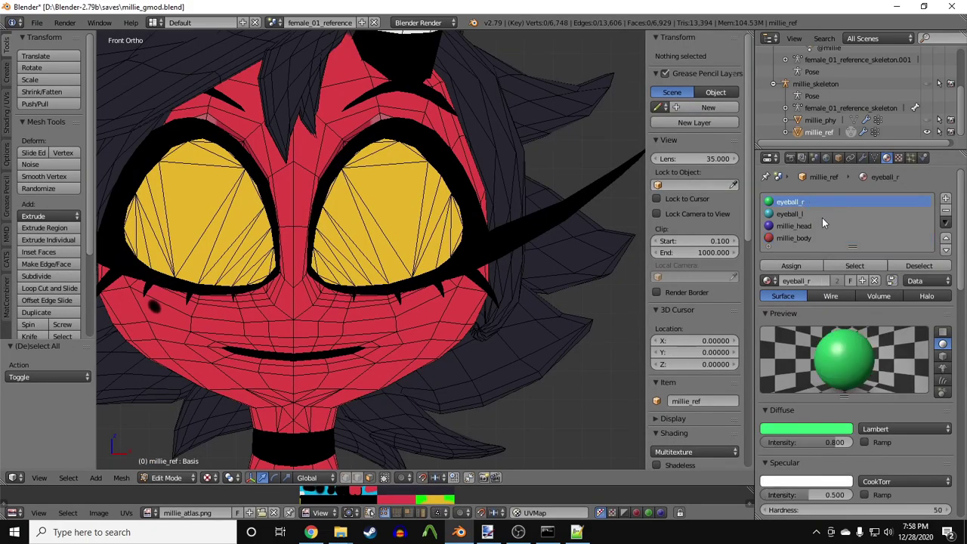
left_click(847, 268)
middle_click_drag(336, 269, 487, 276, "shift")
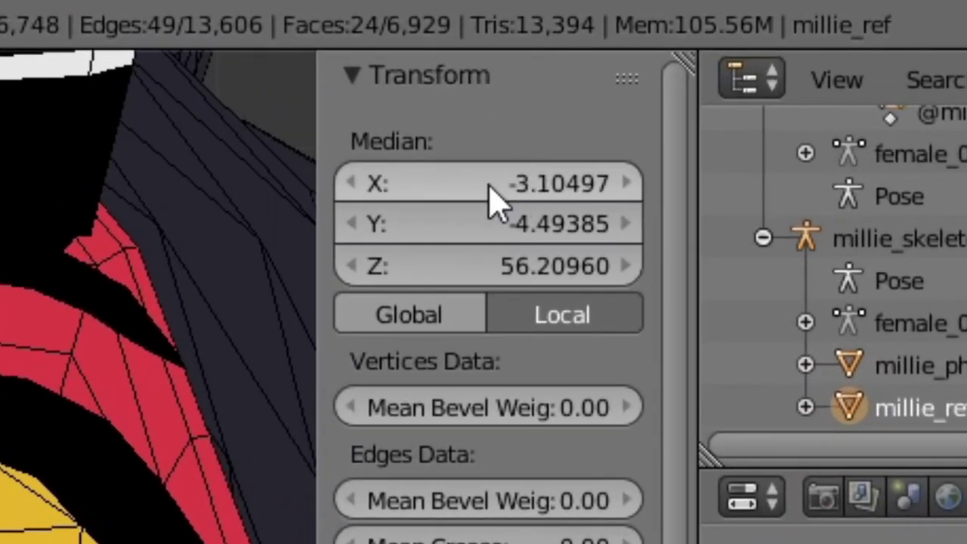
Copy the selected eye's median Z value into the eyeball_r line of compile_millie_pm.qc as 56.2096, and return to Blender.
left_click(340, 274)
key("ctrl+c")
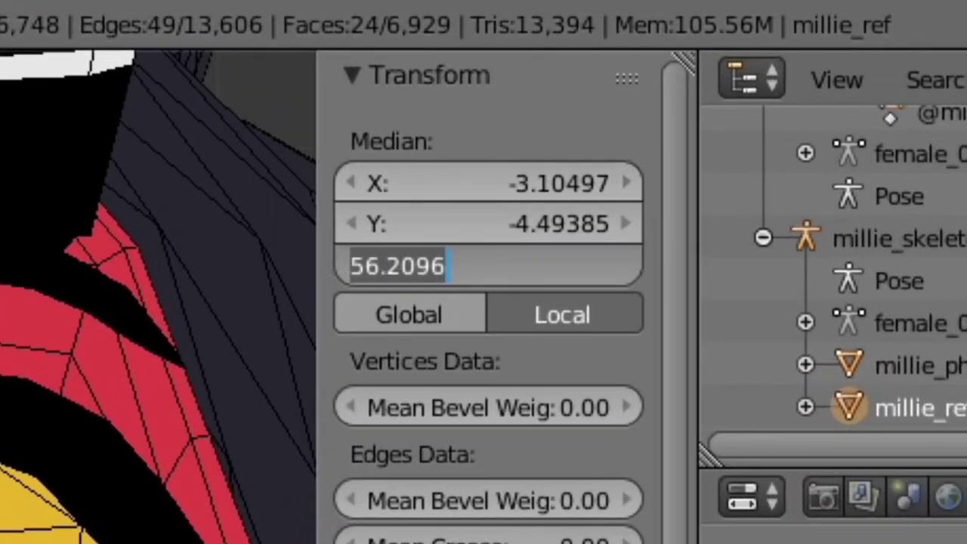
key("Return")
key("alt+Tab")
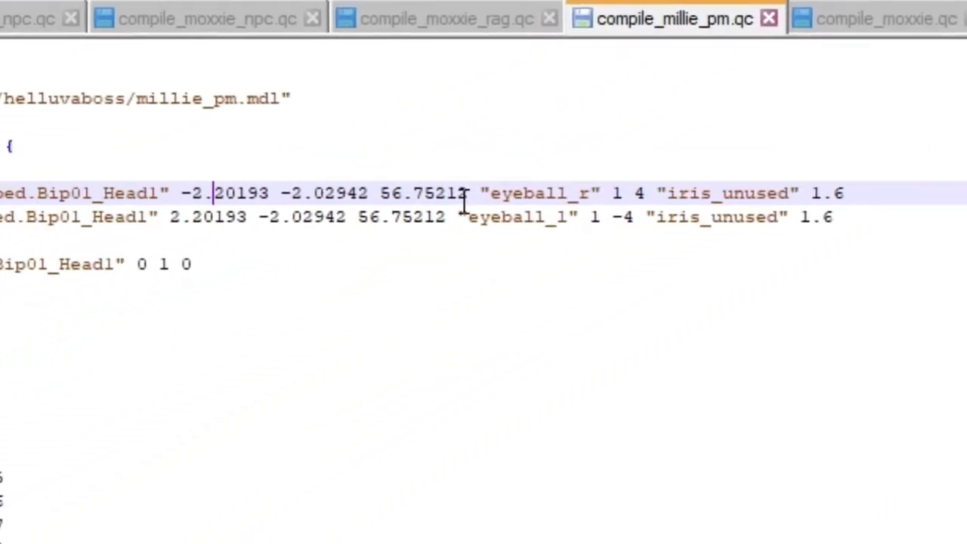
left_click_drag(560, 152, 479, 152)
key("ctrl+v")
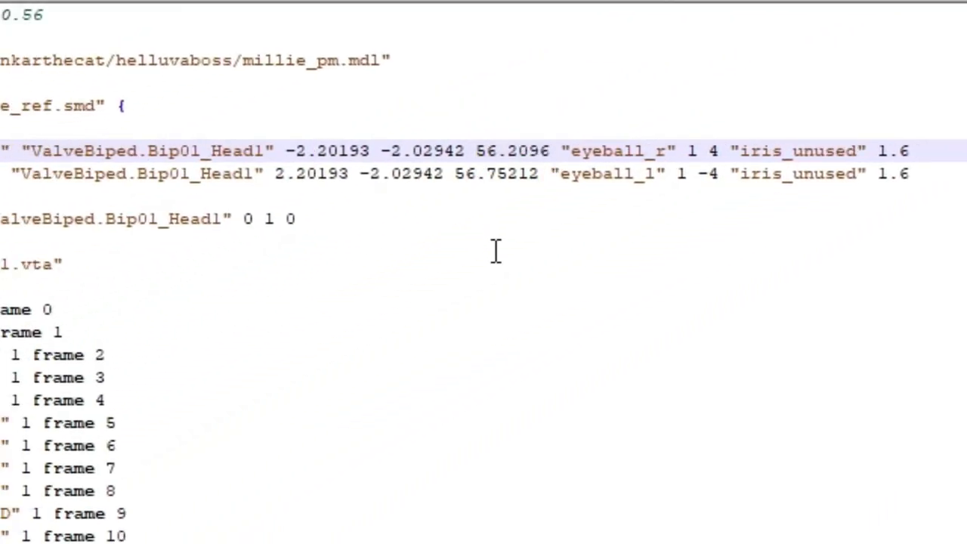
key("alt+Tab")
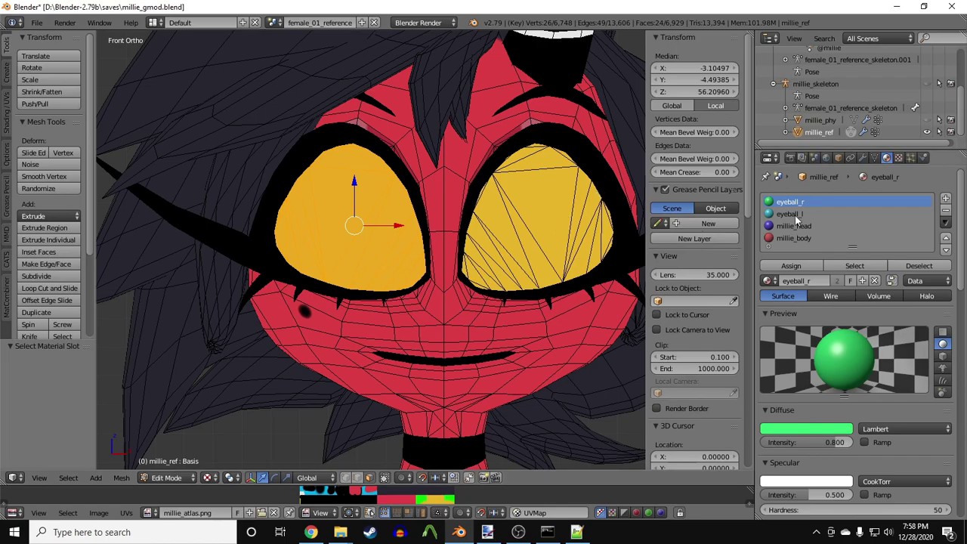
Select the faces assigned to the eyeball_l material.
left_click(841, 265)
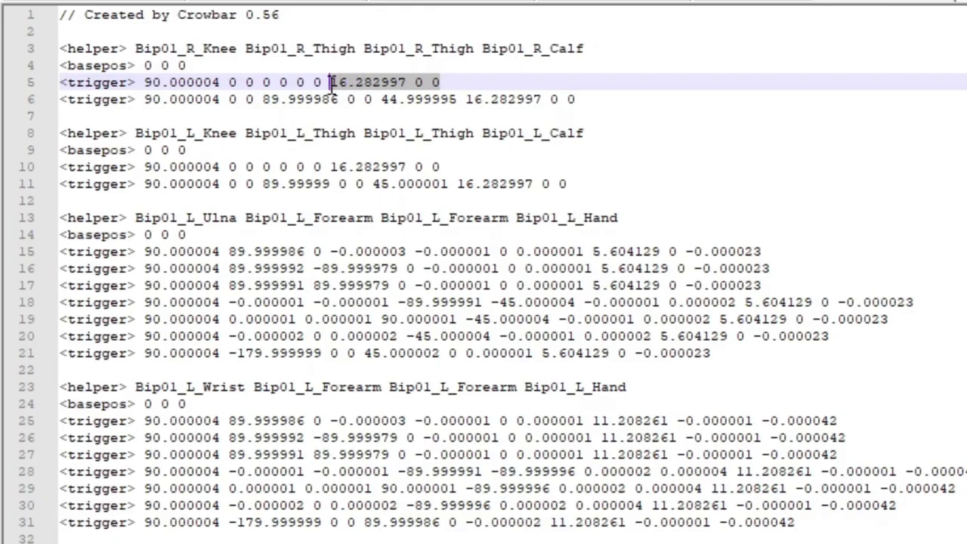
Set the last three values of both triggers in the Bip01_R_Knee and Bip01_L_Knee helpers to 0 0 0.
type("0.000004 0 0 0 0 0 0 0 0 0")
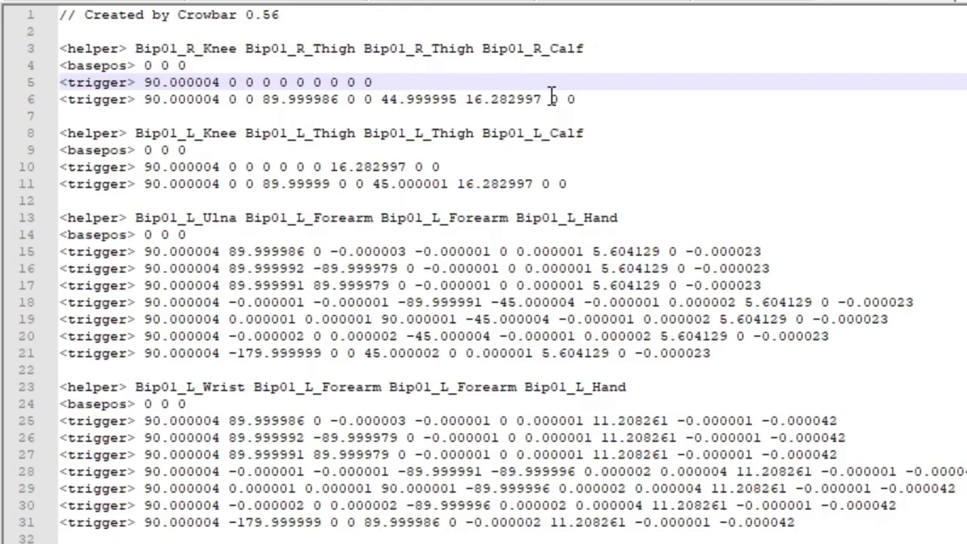
left_click_drag(586, 99, 479, 99)
type("0 0 0")
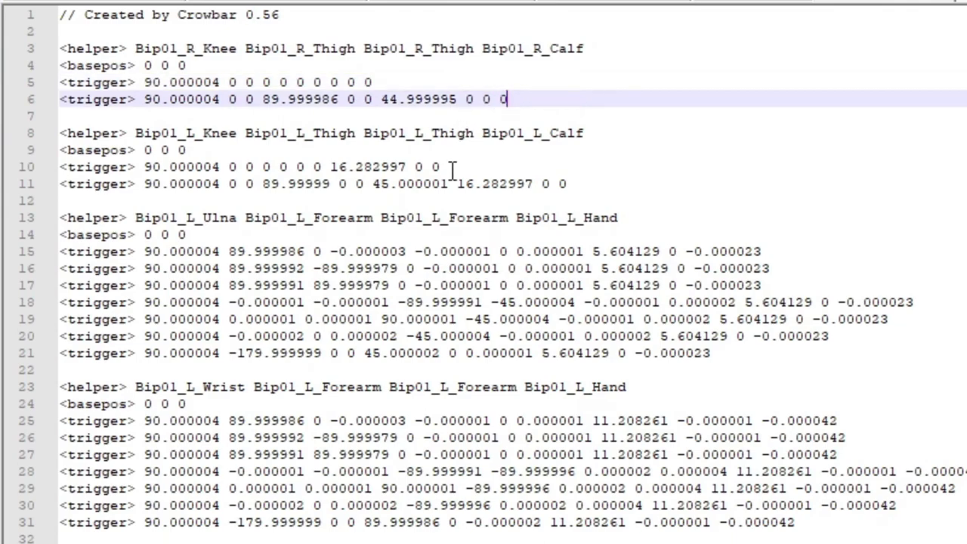
left_click_drag(454, 166, 336, 167)
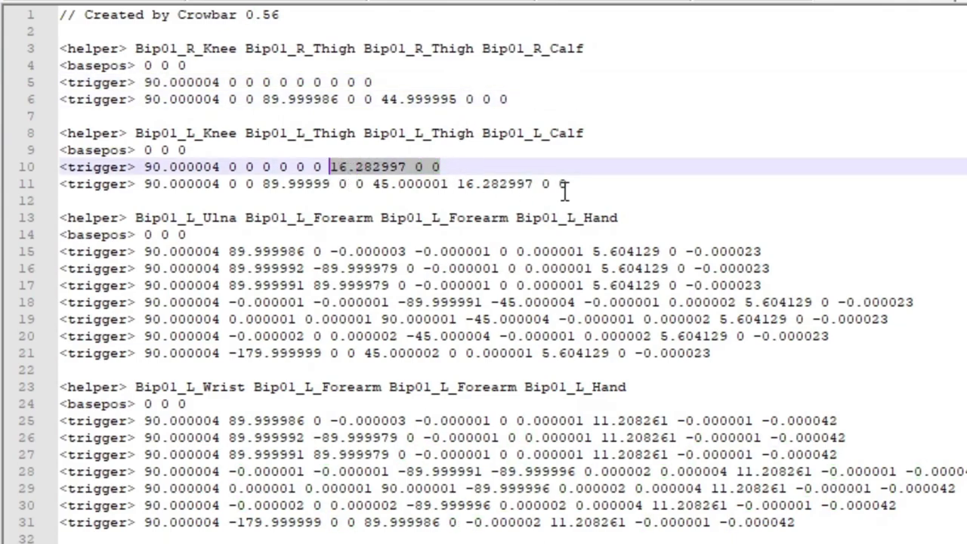
type("0 0 0")
left_click_drag(590, 185, 458, 185)
type("0 0 0")
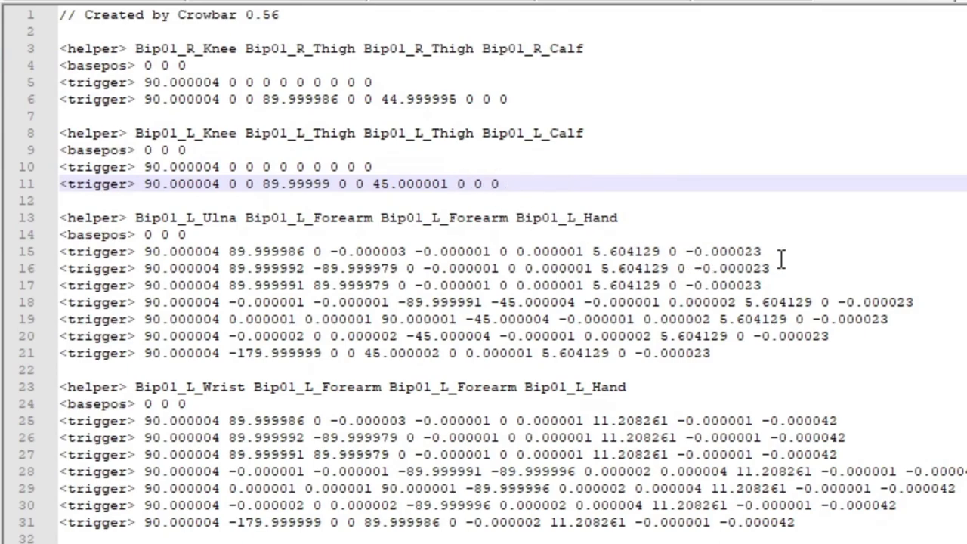
Set the last three values of the Bip01_L_Ulna triggers on lines 15 to 17 to 0 0 0, and select those on line 18.
left_click_drag(776, 250, 617, 248)
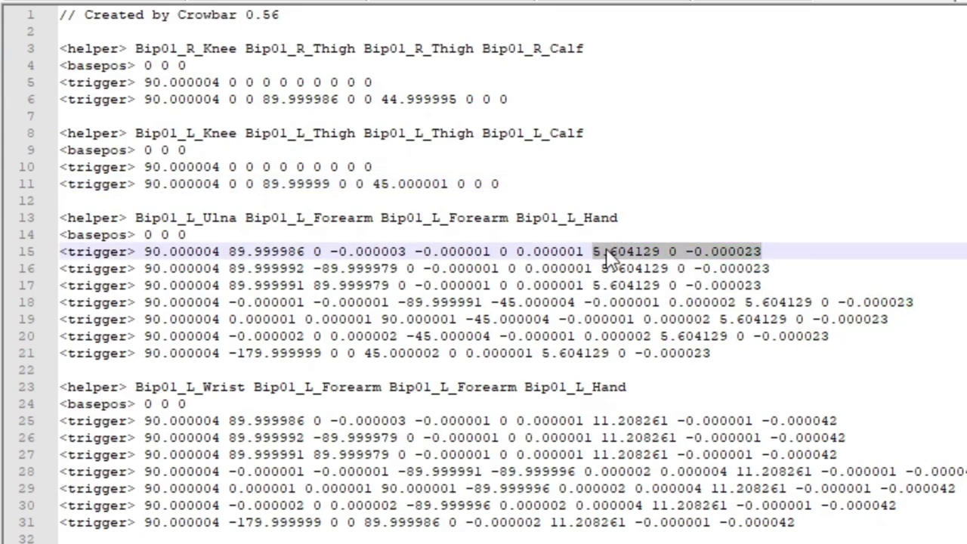
type("0 0 0")
left_click_drag(770, 269, 601, 269)
type("0 0 0")
left_click(745, 285)
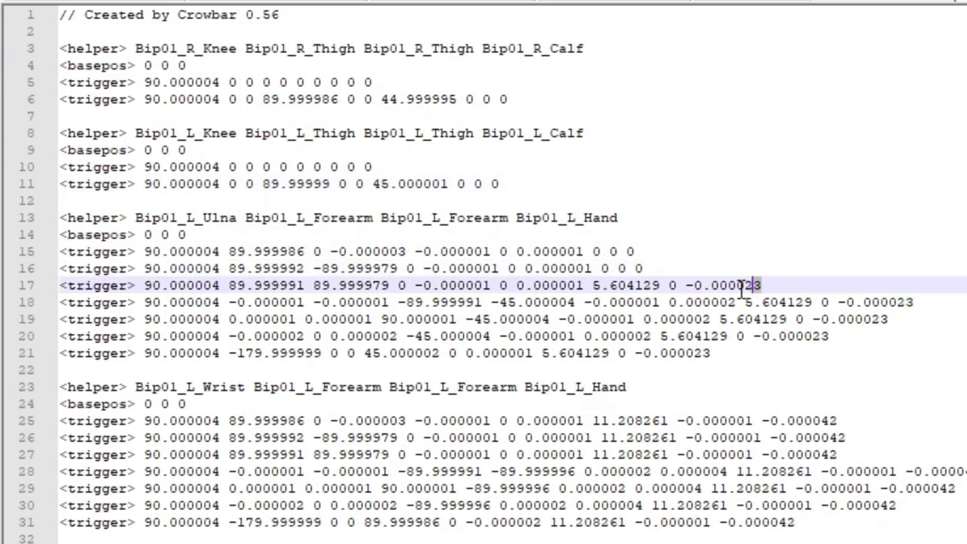
left_click_drag(762, 285, 594, 285)
type("0 0 0")
left_click_drag(937, 303, 590, 303)
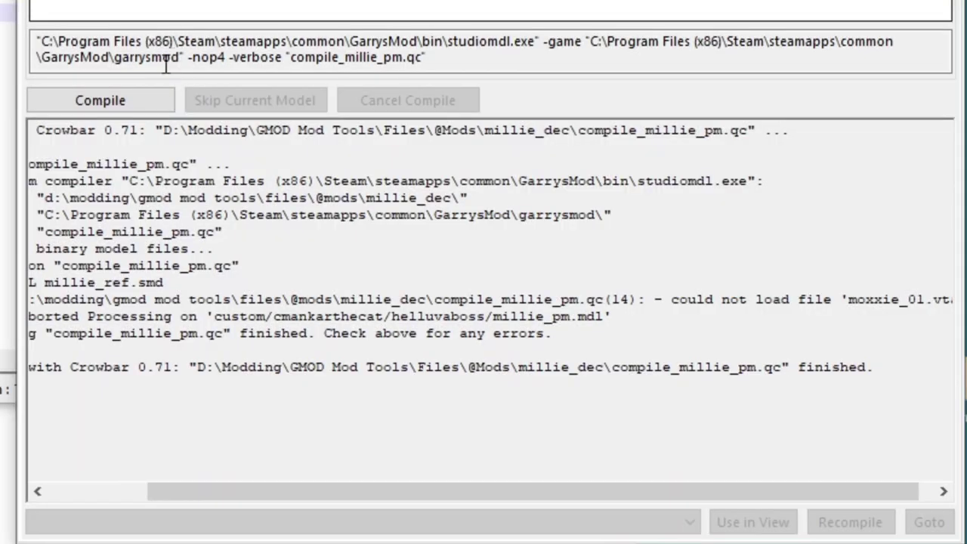
Compile compile_millie_pm.qc in Crowbar and examine the compiled millie_pm.mdl in Half-Life Model Viewer from several distances and angles.
left_click(132, 102)
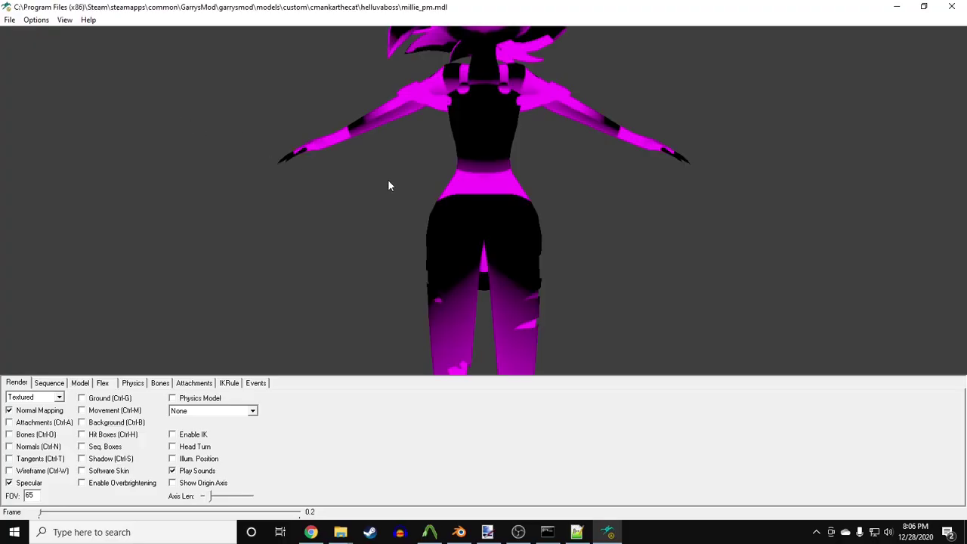
right_click_drag(481, 141, 483, 190)
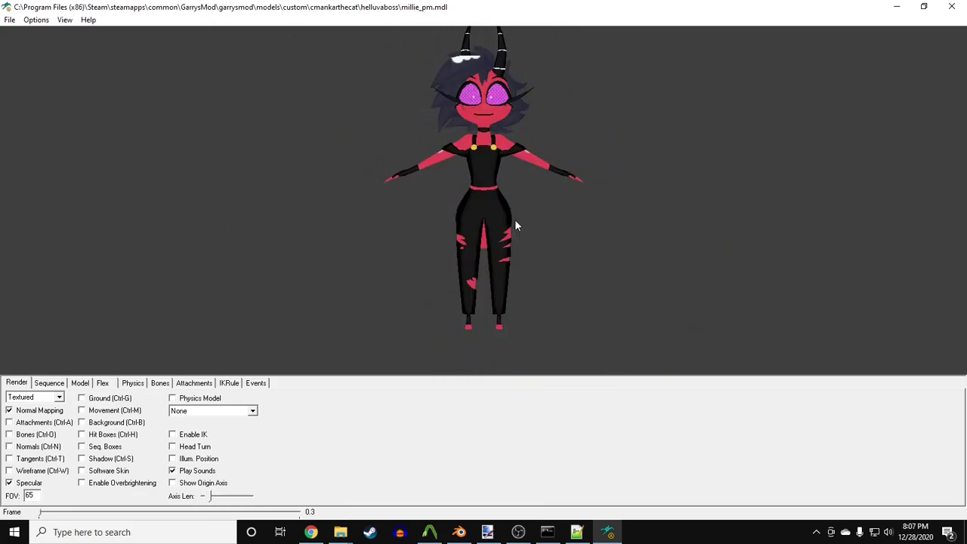
mouse_move(516, 225)
right_mouse_down()
mouse_move(529, 220)
mouse_move(505, 244)
mouse_move(502, 211)
mouse_move(499, 224)
right_mouse_up()
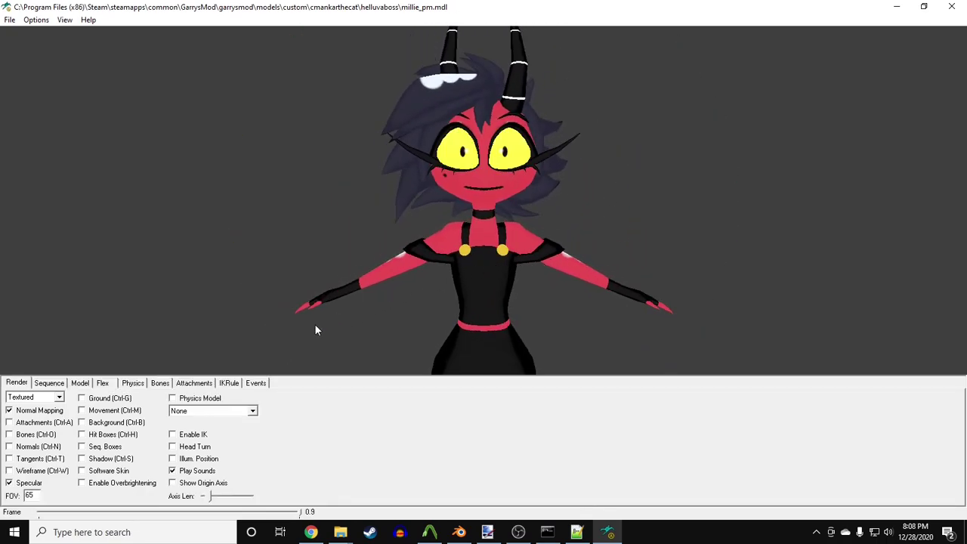
mouse_move(477, 270)
left_mouse_down()
mouse_move(453, 270)
mouse_move(503, 273)
mouse_move(478, 272)
left_mouse_up()
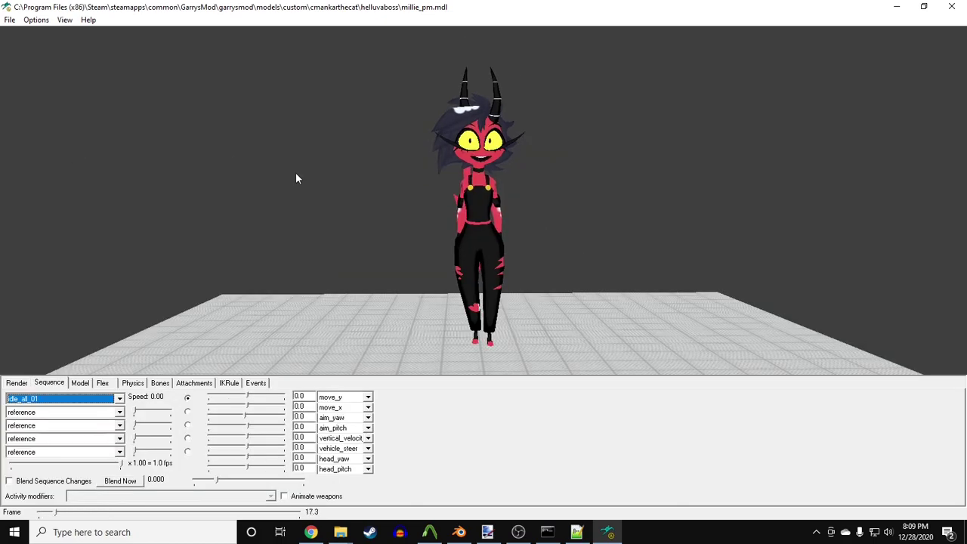
right_click_drag(430, 248, 462, 183)
mouse_move(462, 184)
left_mouse_down()
mouse_move(492, 181)
mouse_move(456, 186)
left_mouse_up()
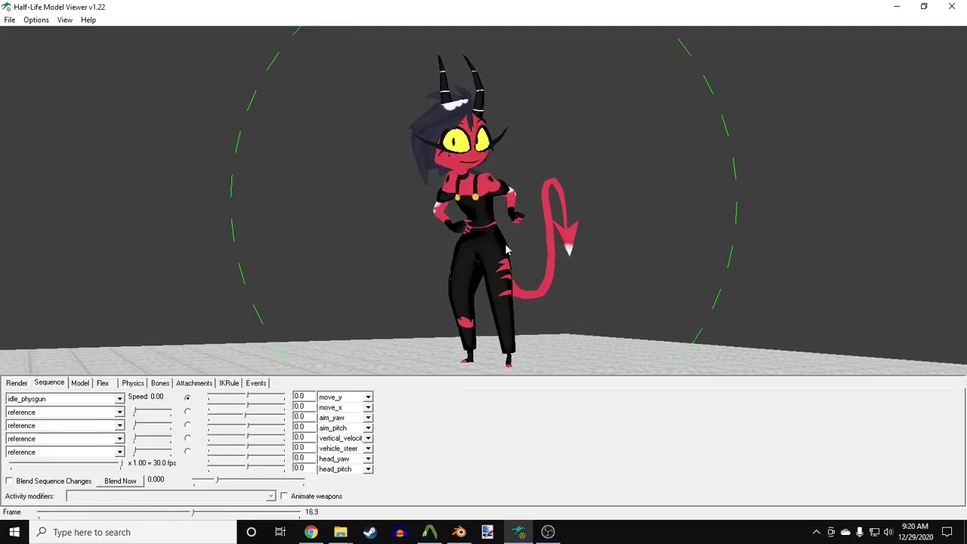
Display the hit boxes on the idle_physgun pose and examine how they fit the body.
left_click_drag(423, 254, 443, 281)
left_click(17, 383)
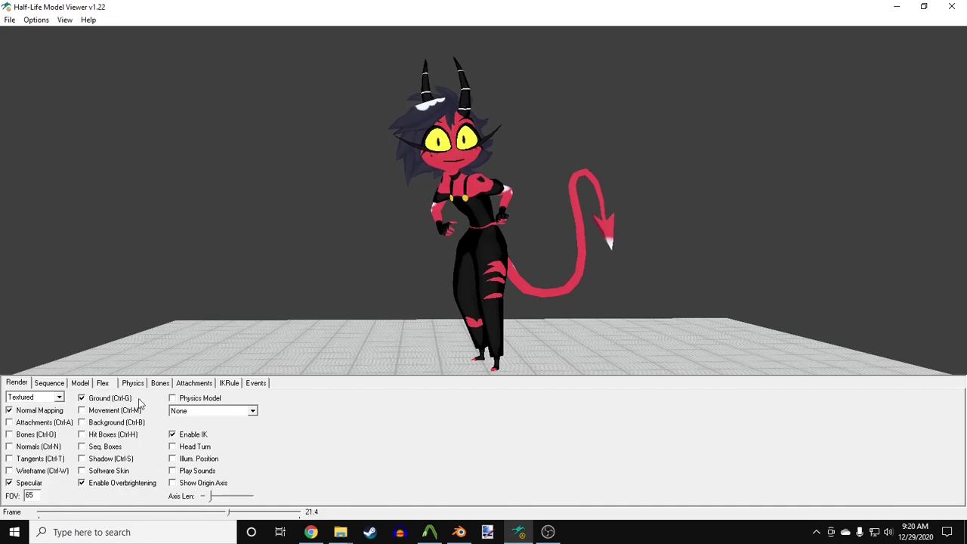
left_click(123, 435)
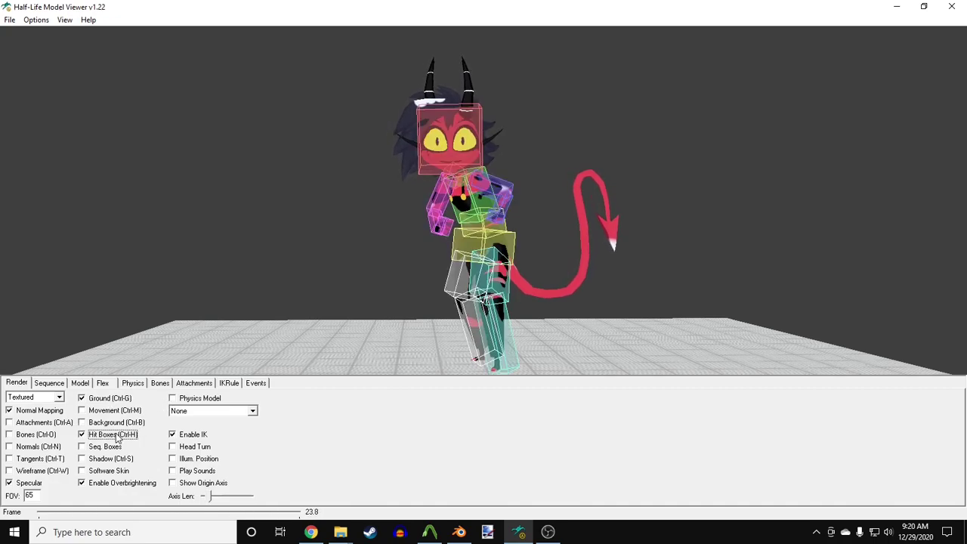
left_click_drag(442, 257, 484, 255)
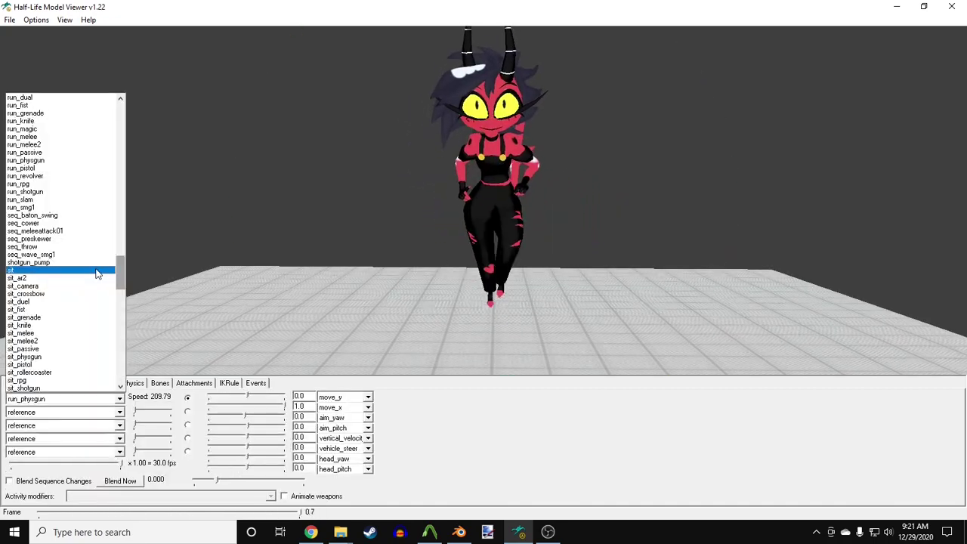
Play the sit sequence and examine the model's height relative to the ground.
left_click(97, 272)
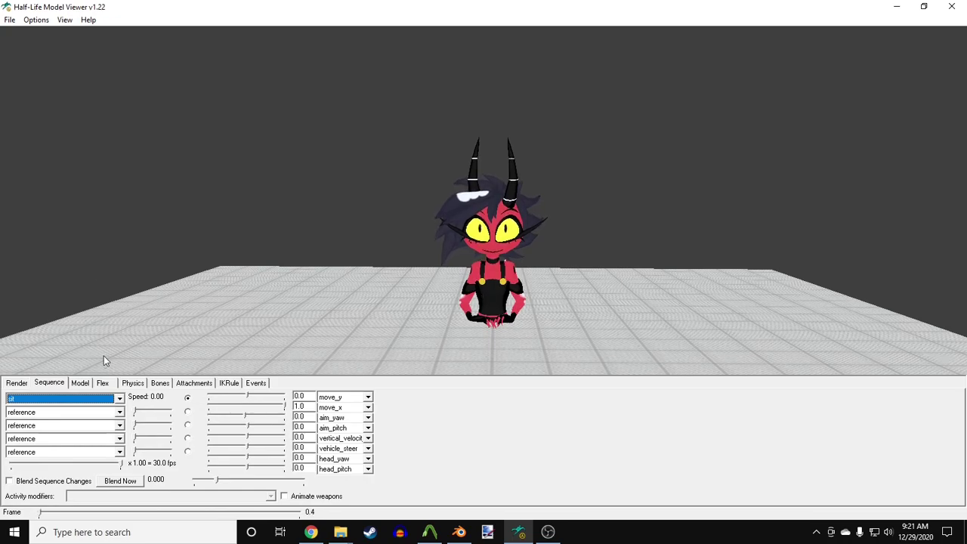
left_click(83, 399)
left_click(83, 399)
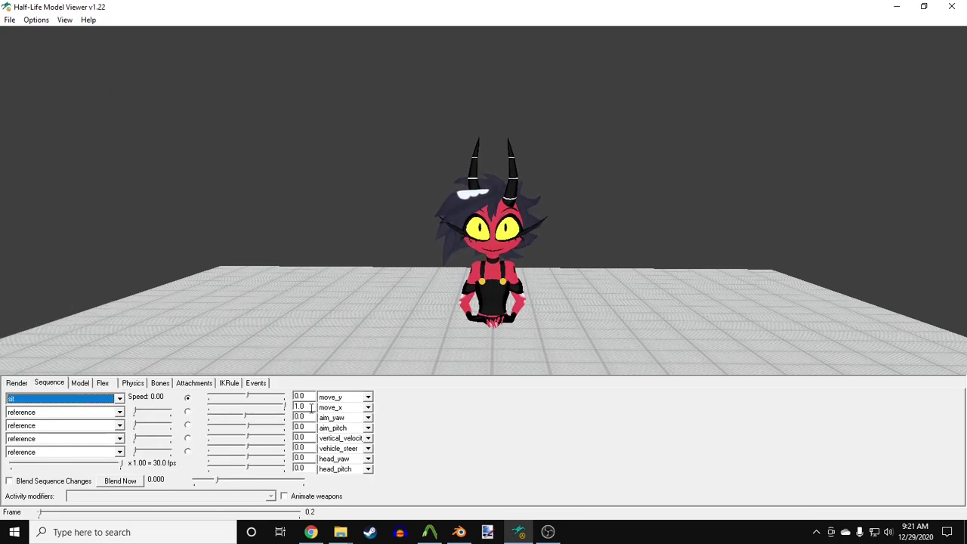
left_click_drag(482, 301, 487, 281)
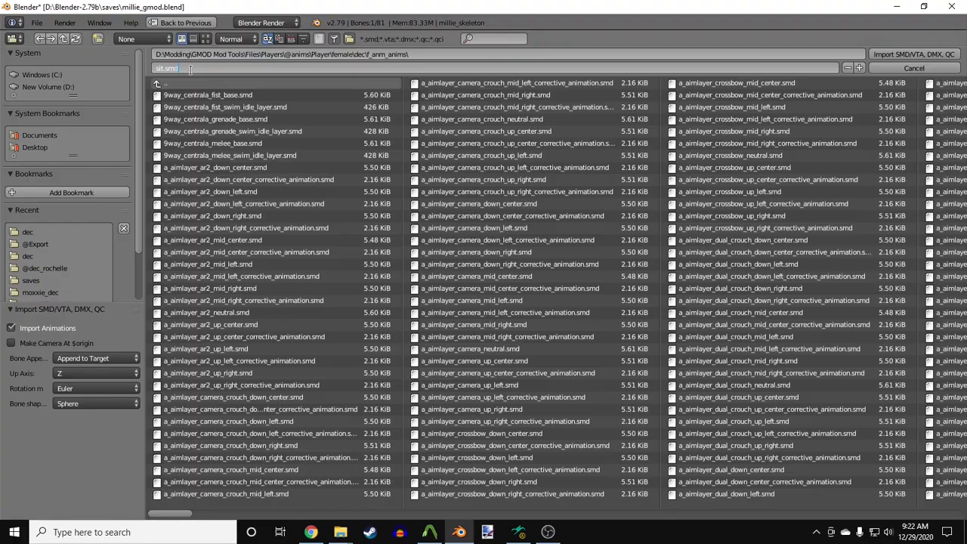
In Blender, import sit.smd onto millie_skeleton and snap the pelvis bone to the 3D cursor with offset.
key("Return")
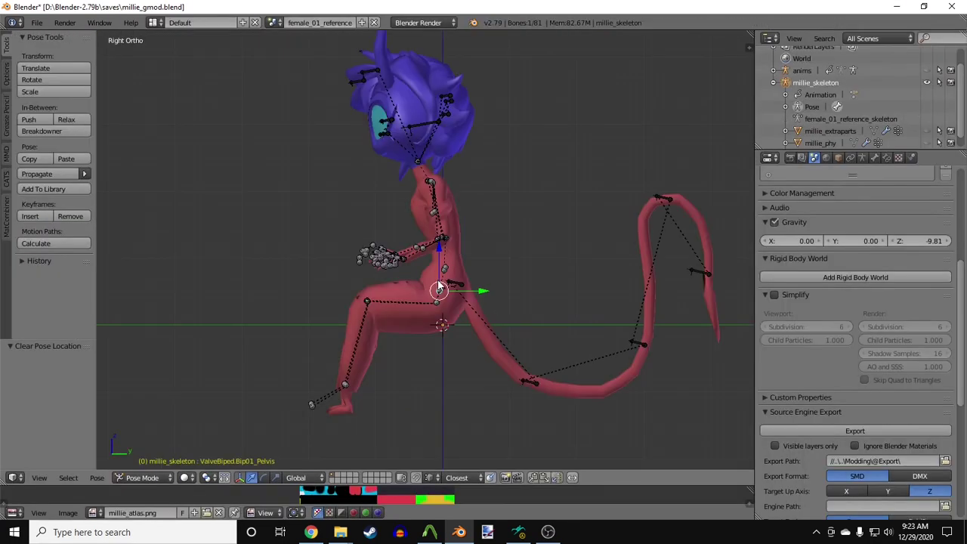
key("alt+z")
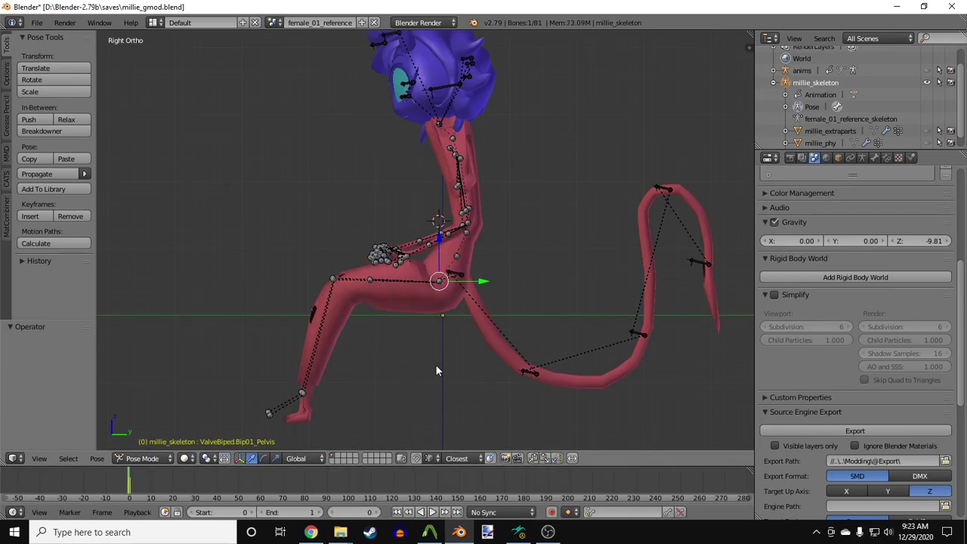
key("shift+s")
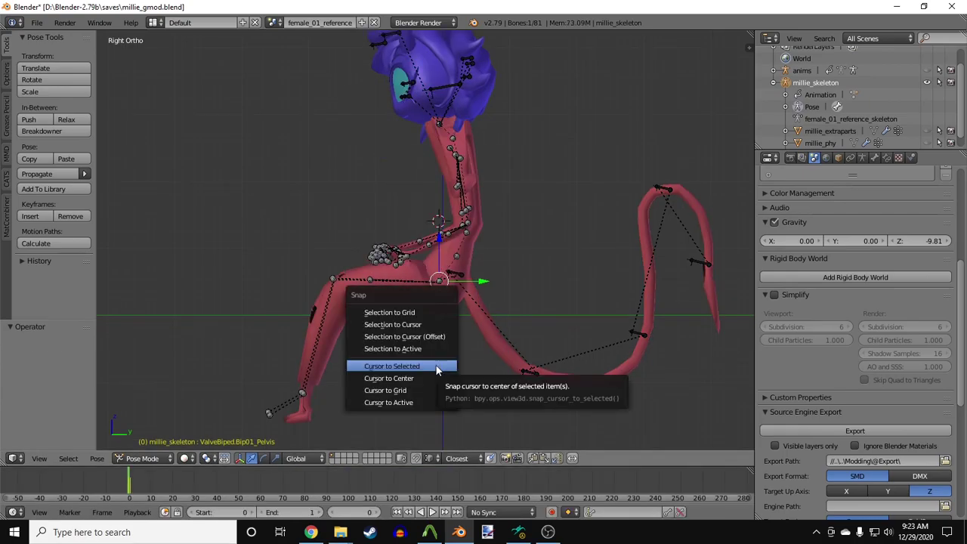
left_click(423, 337)
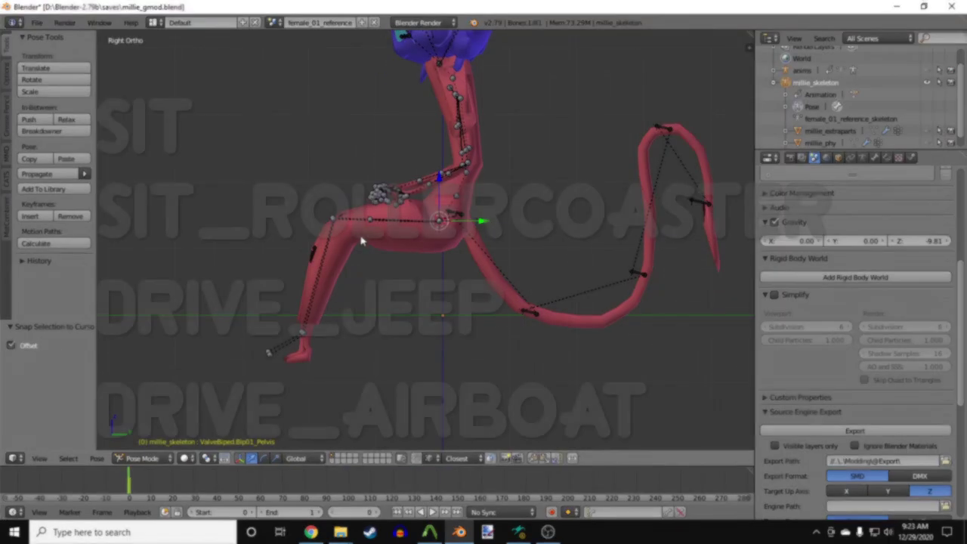
Keyframe the moved pelvis and repeat the offset snap to the 3D cursor on the following frame.
key("i")
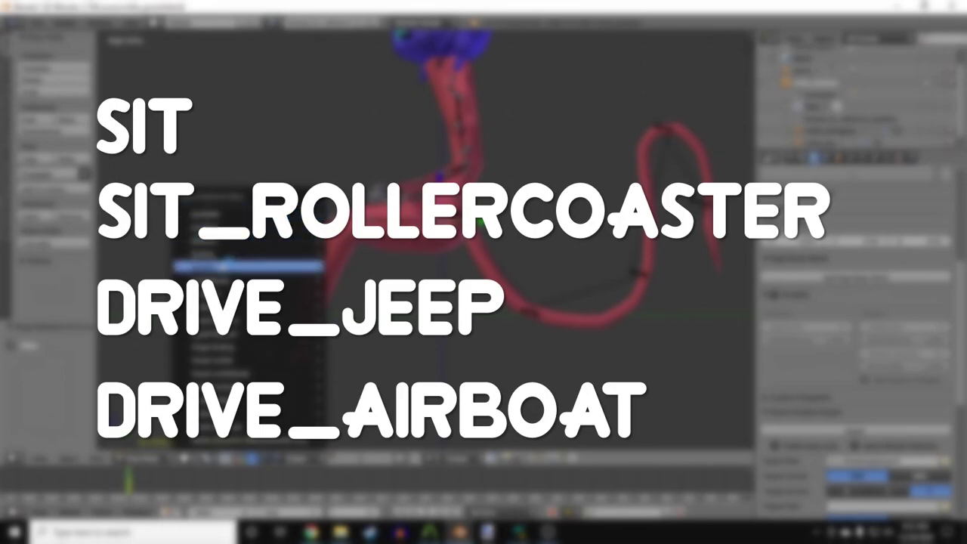
left_click(217, 269)
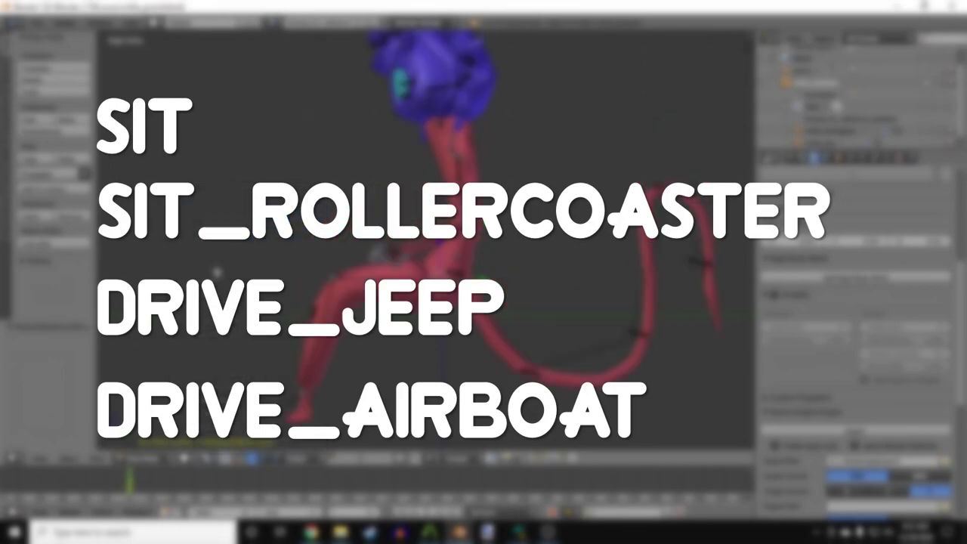
key("shift+s")
left_click(216, 269)
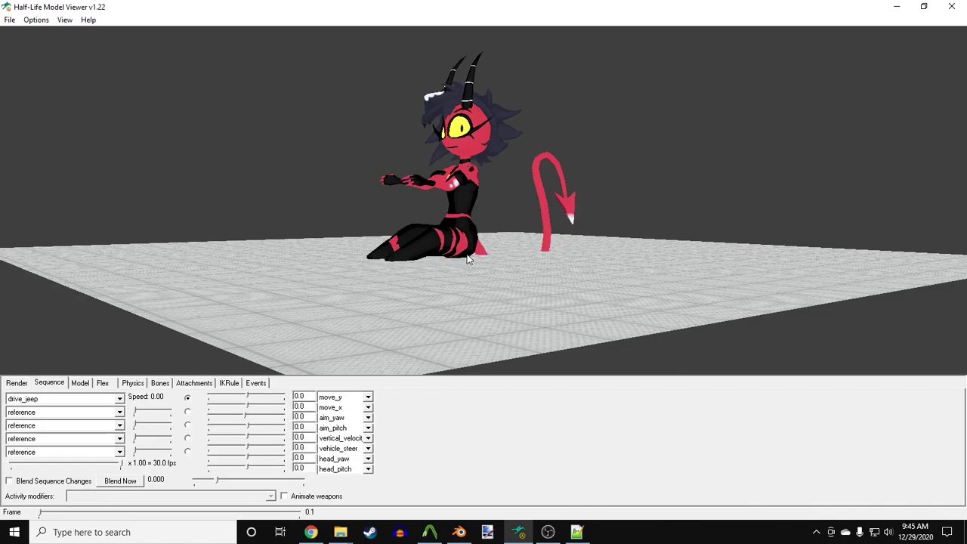
In Half-Life Model Viewer, examine the drive_jeep and pose_standing_01 sequences from different angles.
left_click_drag(467, 260, 539, 255)
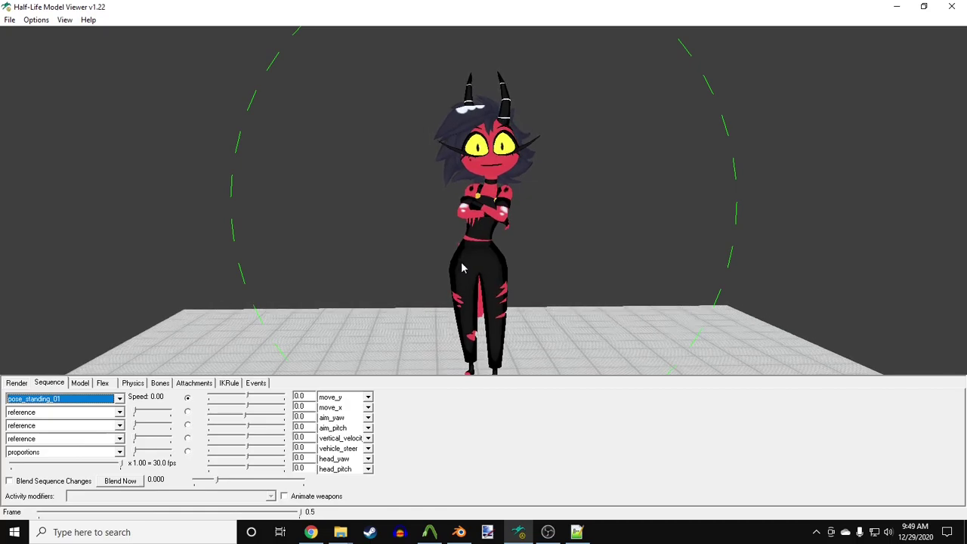
mouse_move(463, 268)
left_mouse_down()
mouse_move(400, 267)
mouse_move(446, 264)
left_mouse_up()
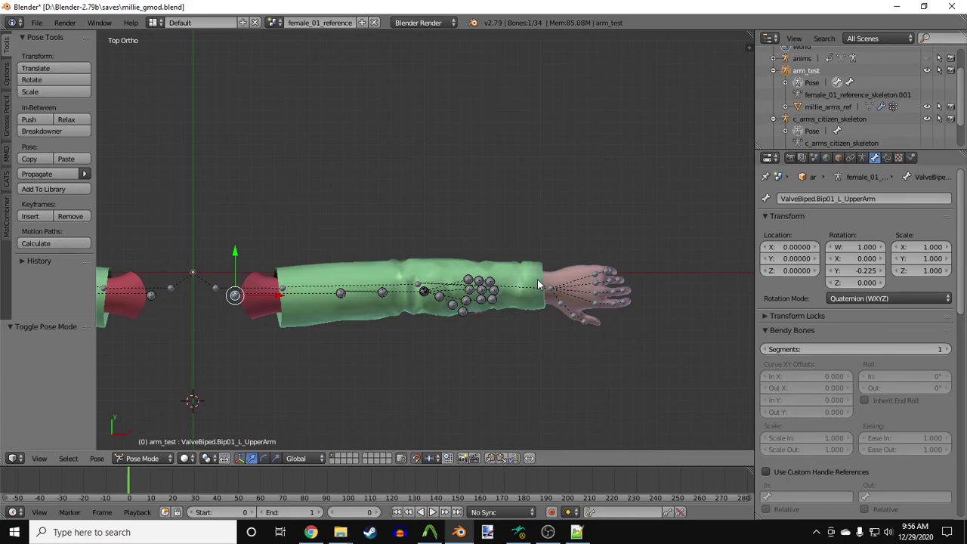
In Blender, move arm_test's ValveBiped.Bip01_L_UpperArm bone 11 units along global X to line up with the citizen arm.
key("z")
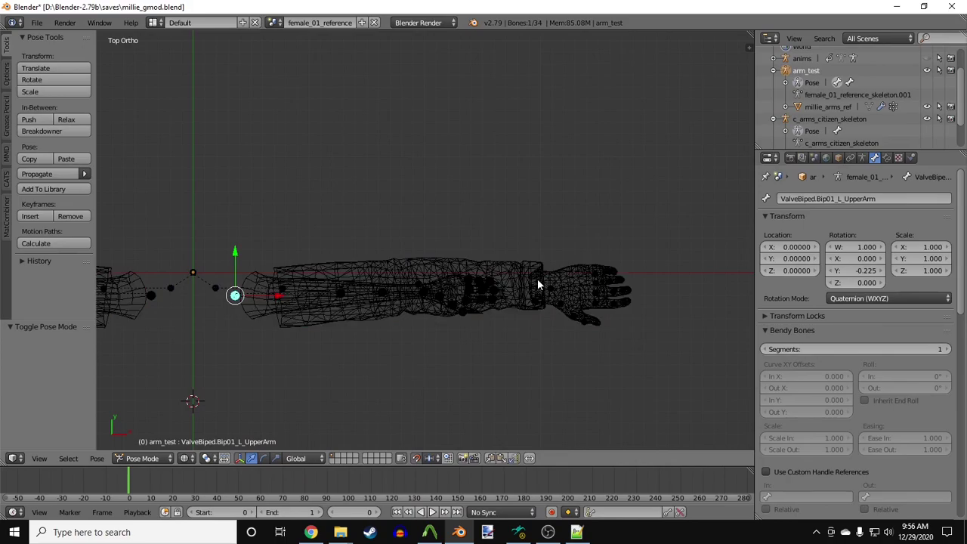
key("g")
key("x")
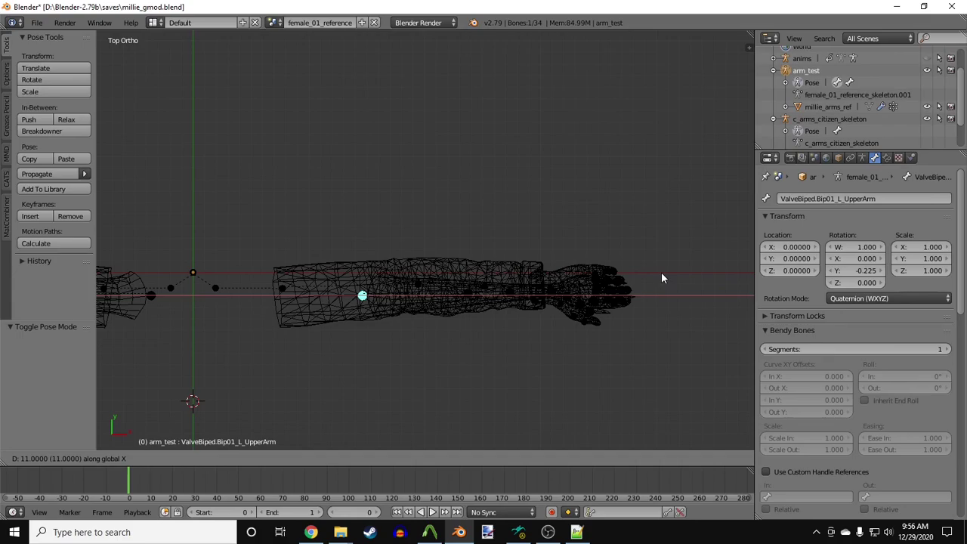
left_click(662, 272)
key("z")
mouse_move(652, 273)
middle_mouse_down("shift")
mouse_move(521, 271)
mouse_move(515, 305)
mouse_move(513, 147)
middle_mouse_up("shift")
scroll(521, 271, "up", 1)
scroll(521, 271, "down", 1)
scroll(515, 306, "up", 5)
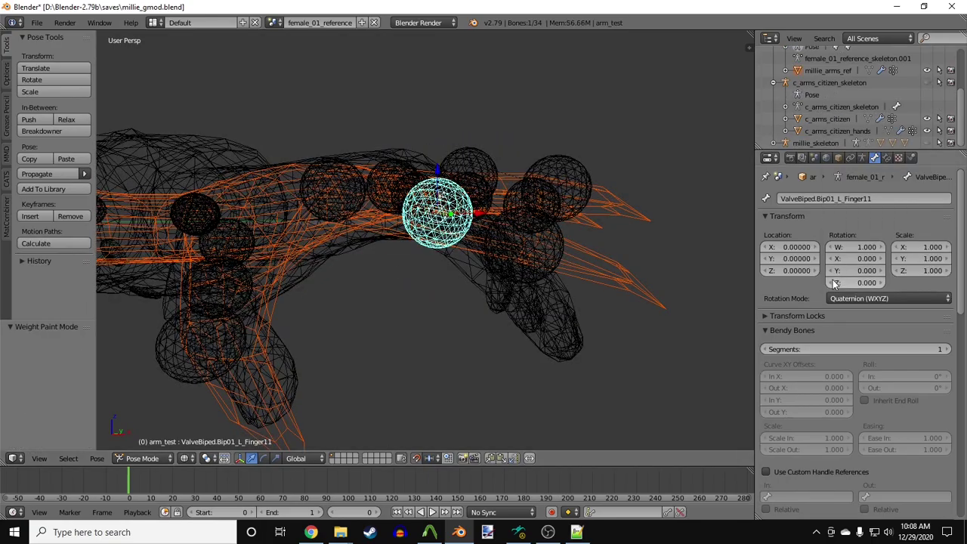
Set the Z rotation of the ValveBiped.Bip01_L_Finger11 bone to -0.100.
left_click(832, 281)
left_click(832, 281)
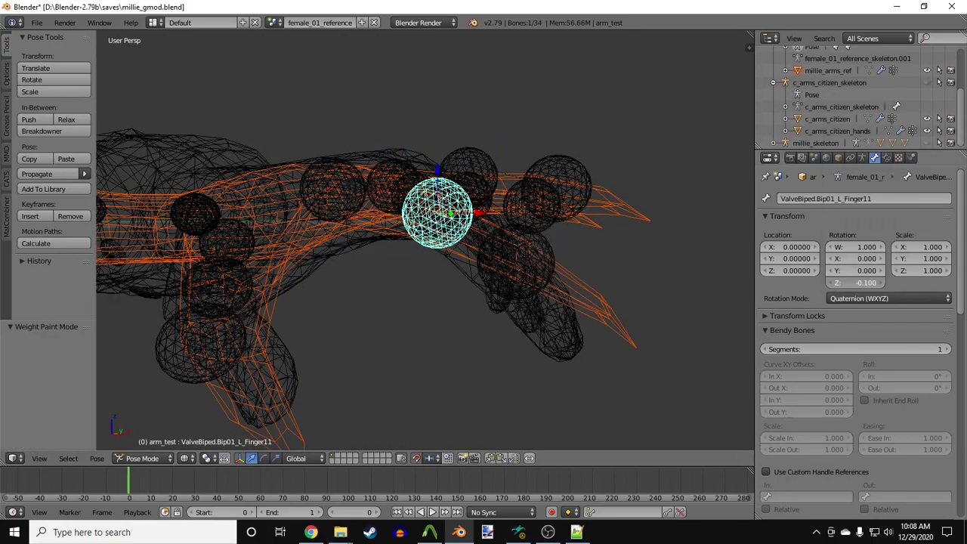
middle_click_drag(597, 246, 554, 247)
Set the rotation mode of ValveBiped.Bip01_L_Finger12 to Quaternion (WXYZ) and select another finger bone for posing.
right_click(546, 254)
left_click(874, 286)
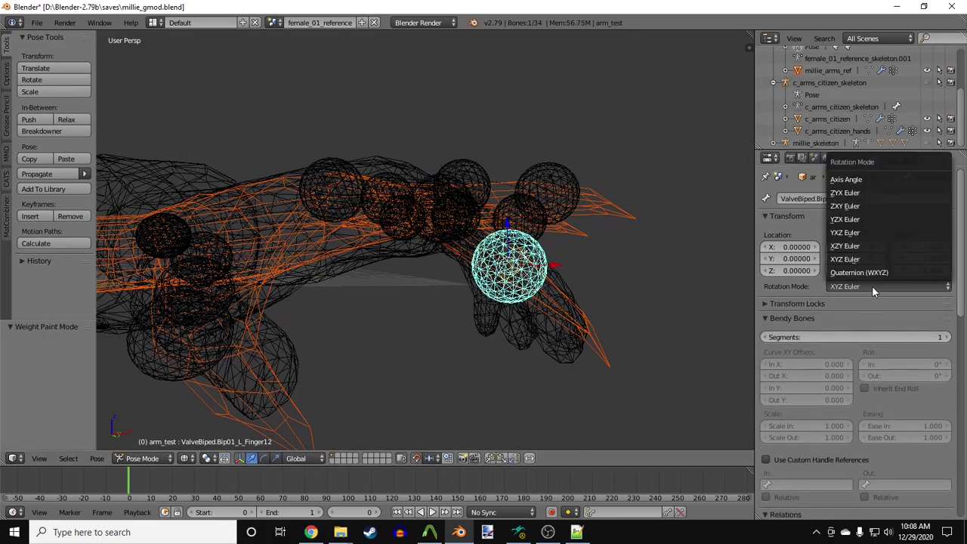
left_click(862, 279)
middle_click_drag(642, 257, 474, 251)
right_click(438, 178)
middle_click_drag(441, 178, 527, 224)
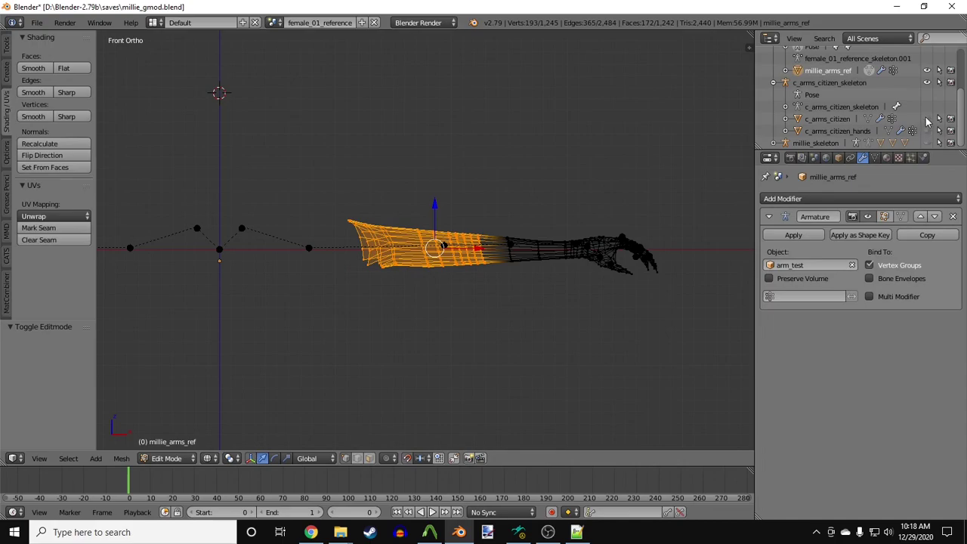
Unhide the c_arms_citizen mesh as a reference for the selected part of millie_arms_ref.
left_click(927, 120)
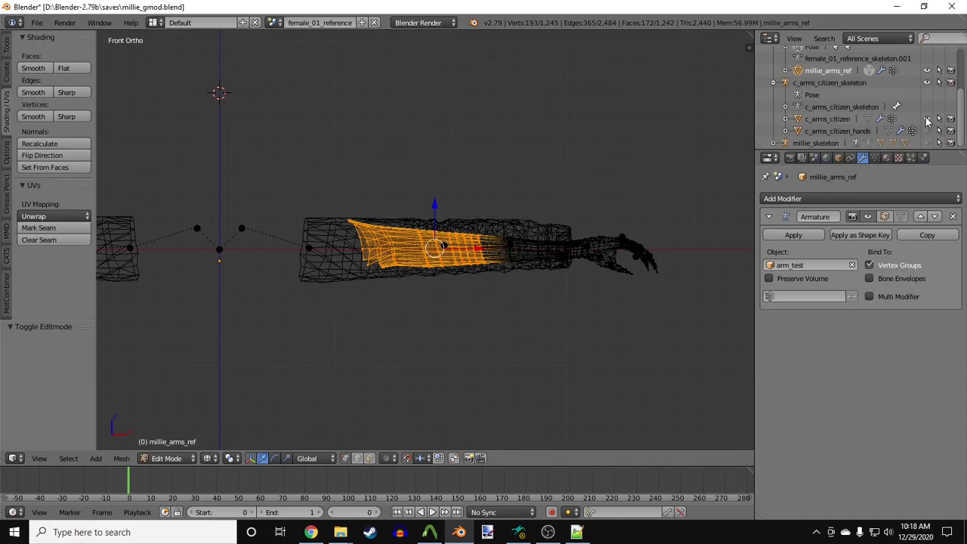
Hide the c_arms_citizen reference mesh and move the selected part of millie_arms_ref -2 units along global X.
left_click(928, 120)
scroll(567, 205, "up", 1)
type("g")
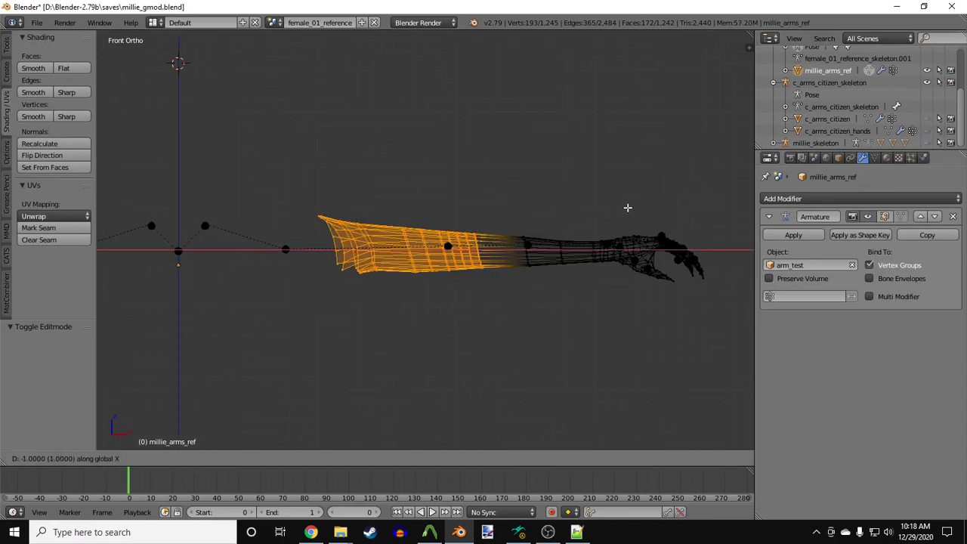
type("x-2")
key("Return")
Clear the selection and lasso-select mesh vertices on millie_arms_ref's opposite arm for editing.
scroll(618, 209, "down", 3)
key("h")
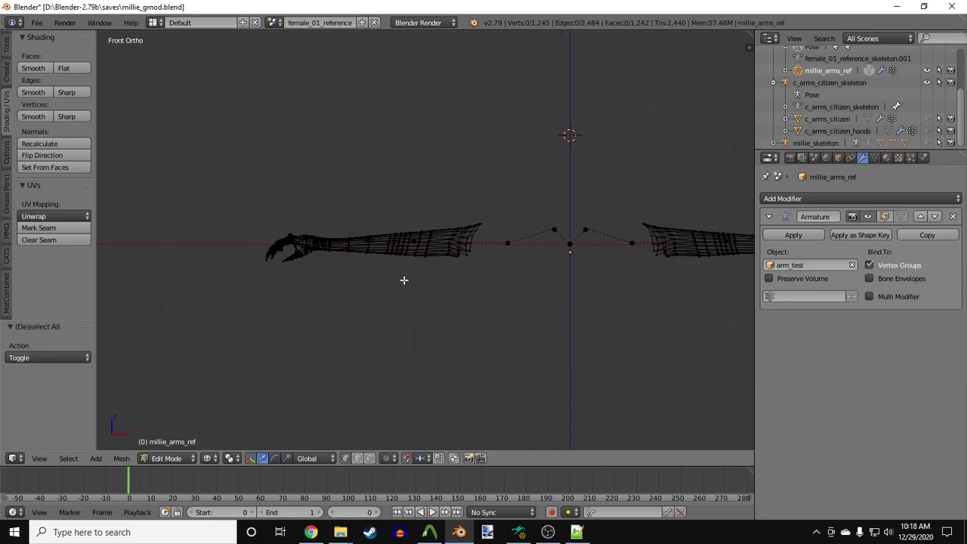
mouse_move(403, 279)
left_mouse_down("ctrl")
mouse_move(503, 190)
mouse_move(378, 229)
left_mouse_up("ctrl")
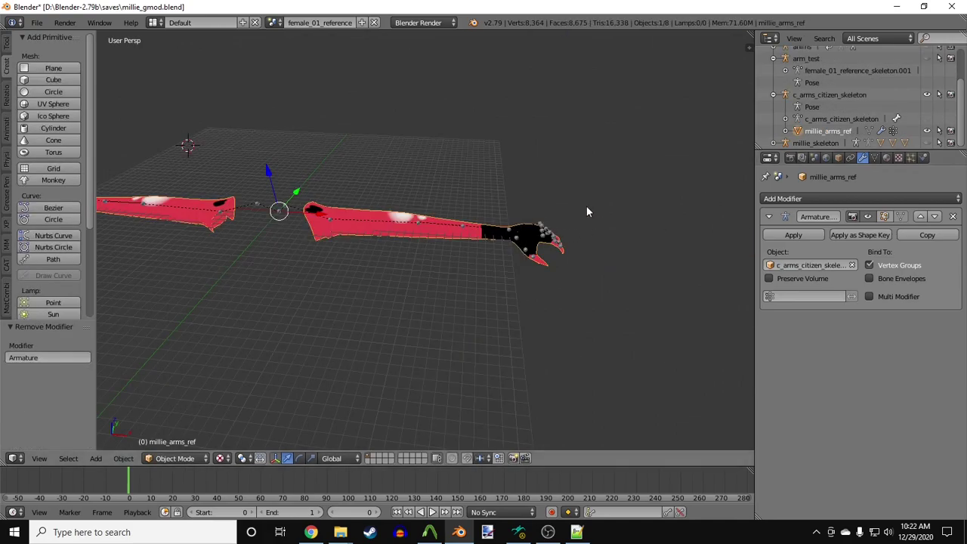
Put c_arms_citizen_skeleton in Pose Mode and start rotating its ValveBiped.Bip01_L_Hand bone from the front view.
left_click(814, 96)
key("ctrl+Tab")
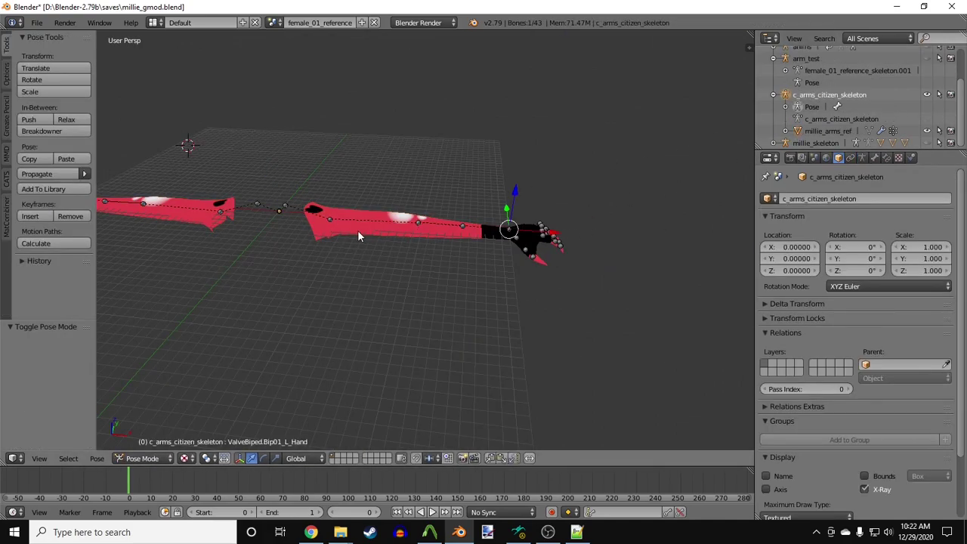
key("KP_1")
key("r")
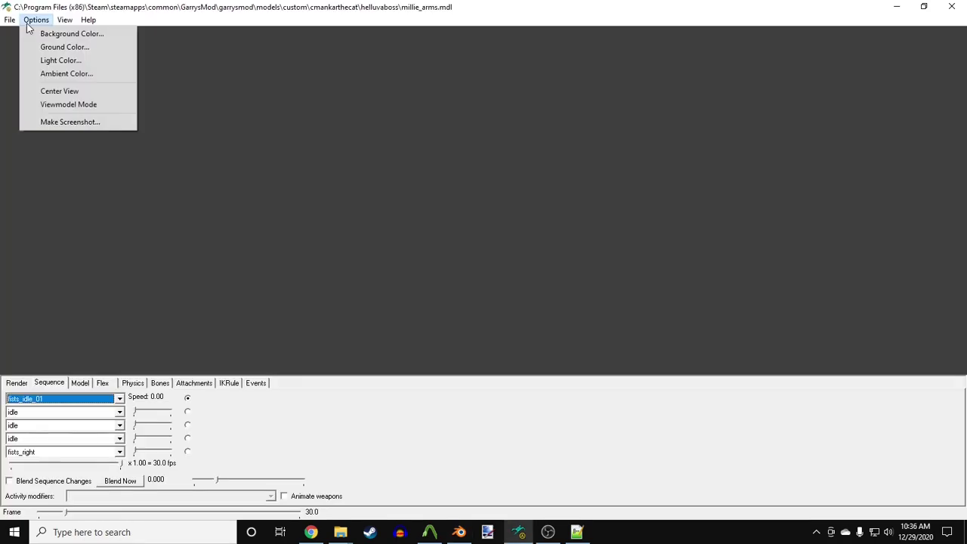
In the Half-Life model viewer, preview millie_arms.mdl in Viewmodel Mode and choose another sequence in place of fists_idle_01.
left_click(67, 105)
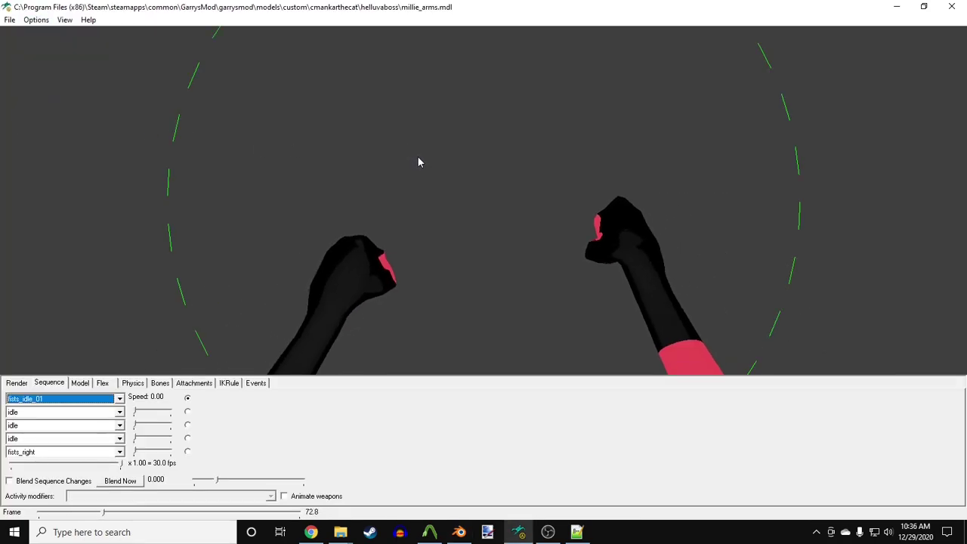
left_click(119, 399)
left_click(114, 417)
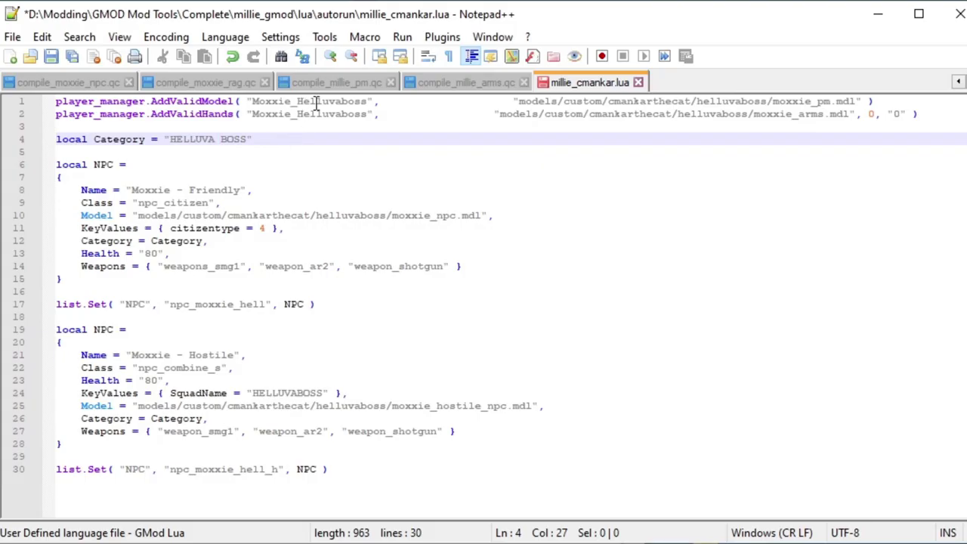
In Notepad++, rename Moxxie_Helluvaboss to Millie_Helluvaboss in the AddValidModel and AddValidHands lines of millie_cmankar.lua.
left_click_drag(293, 103, 278, 101)
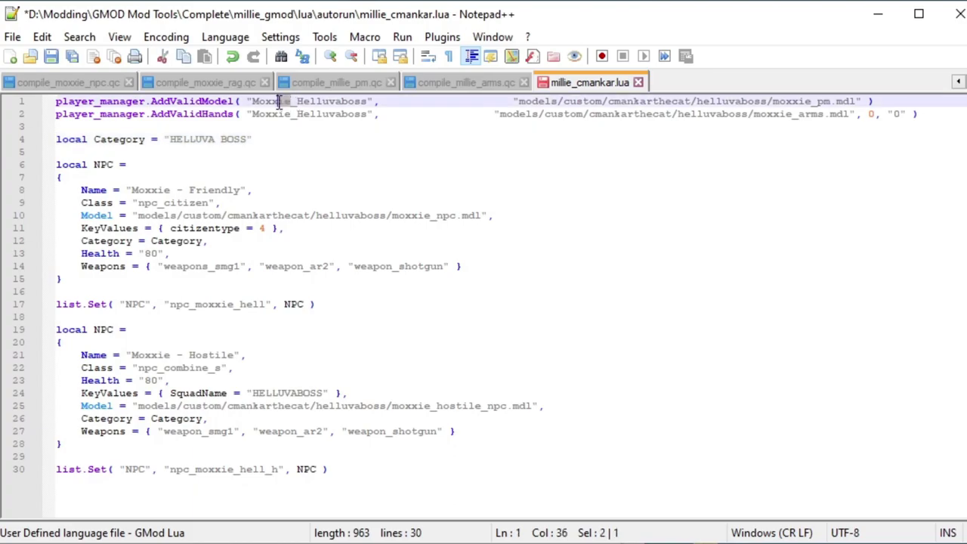
type("i")
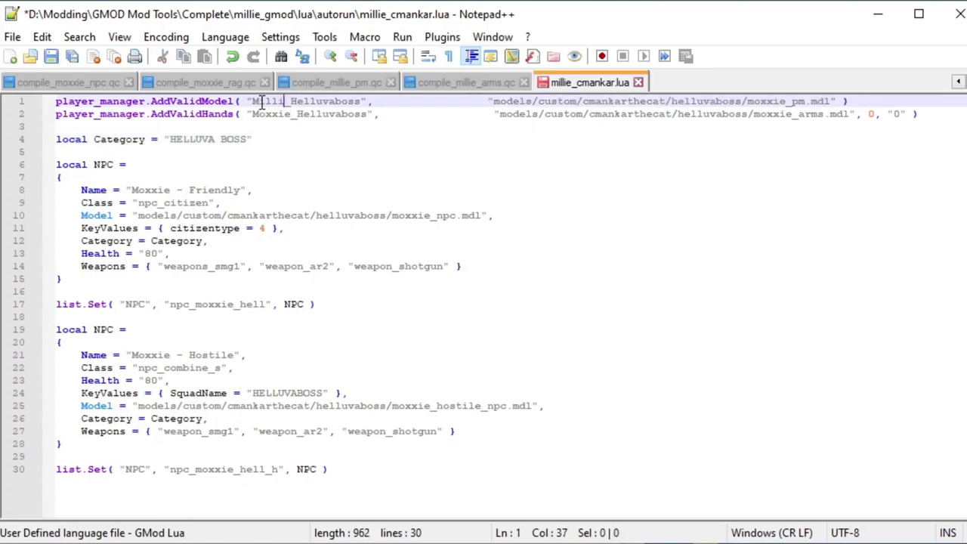
type("e")
key("Down")
key("shift+Left")
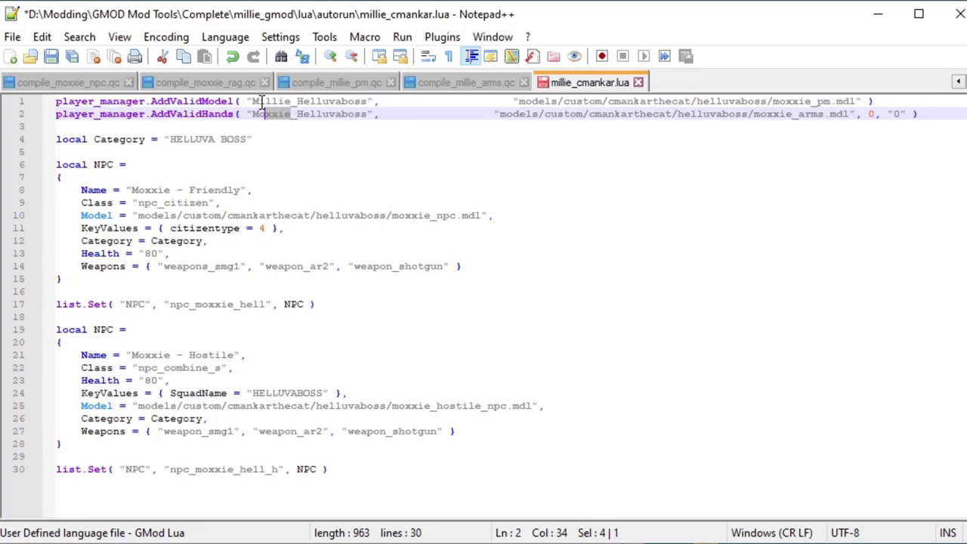
type("illie")
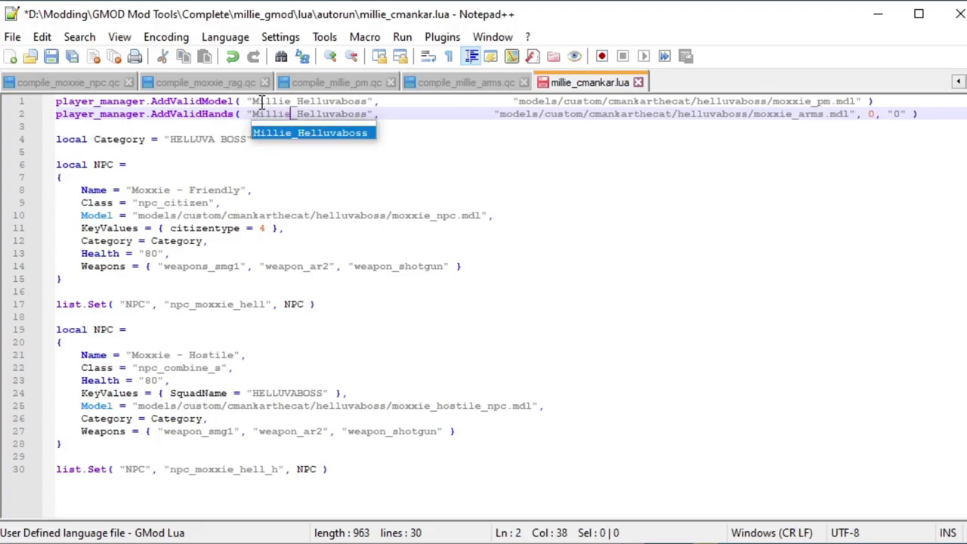
Change the playermodel and hands file names in the first two lines to millie_pm.mdl and millie_arms.mdl.
left_click(812, 101)
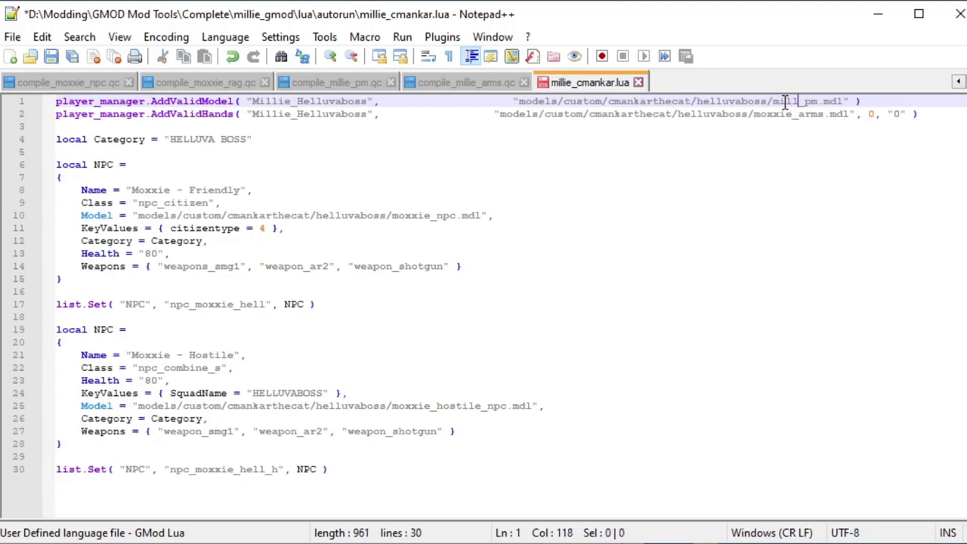
key("Down")
key("Left")
key("Left")
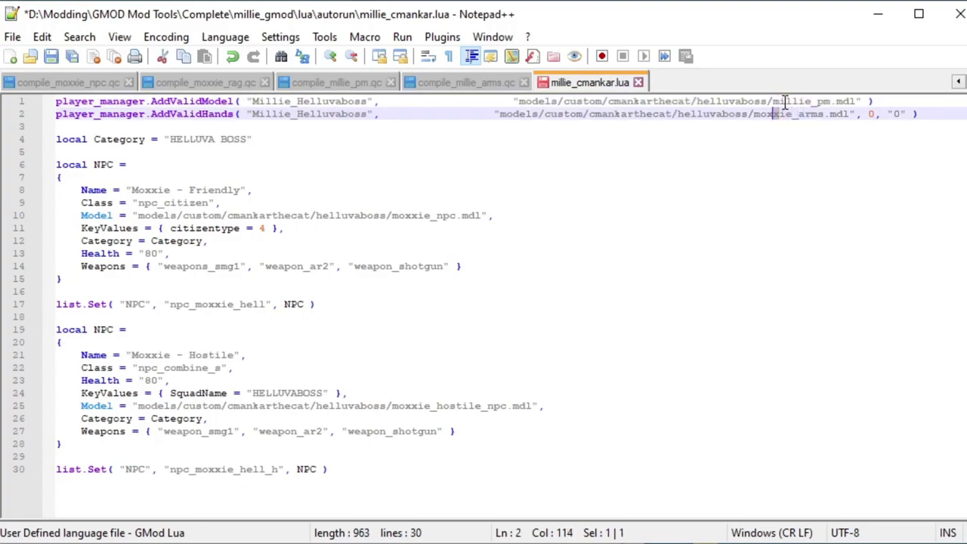
type("ill")
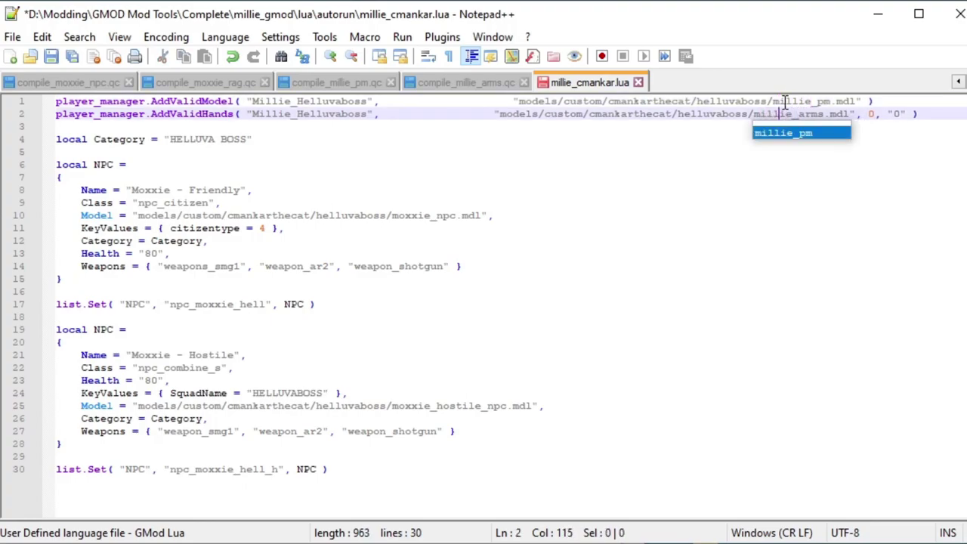
left_click(786, 102)
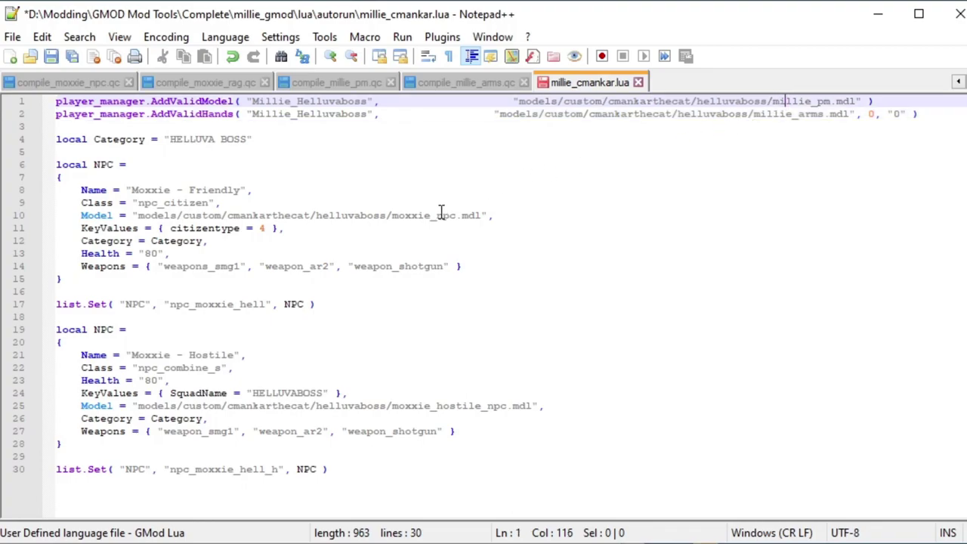
Change the friendly NPC's model file name to millie_npc.mdl.
left_click_drag(431, 215, 428, 215)
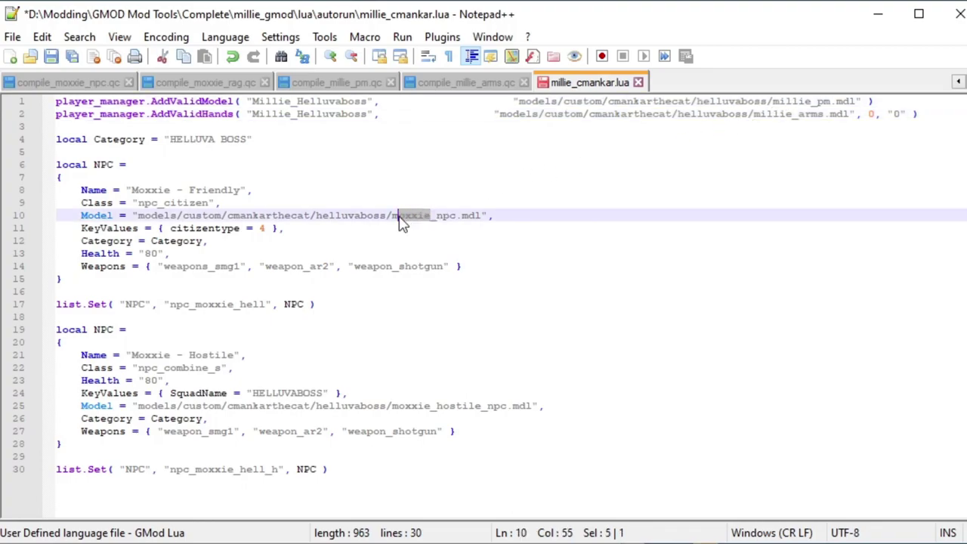
type("illie")
key("Escape")
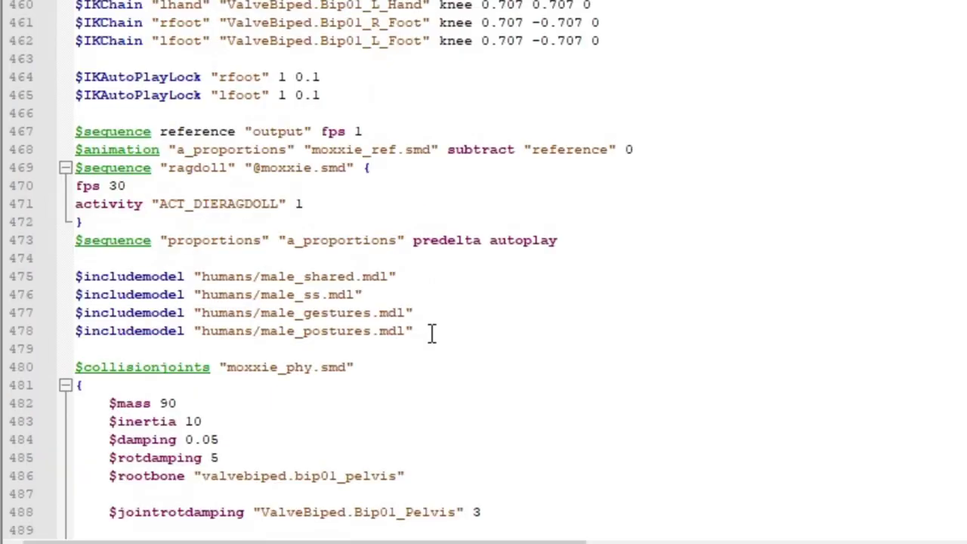
Replace Millie's $IncludeModel "f_anm.mdl" line with the four humans/male $includemodel lines copied from Moxxie's QC file.
left_click_drag(431, 331, 41, 277)
key("ctrl+c")
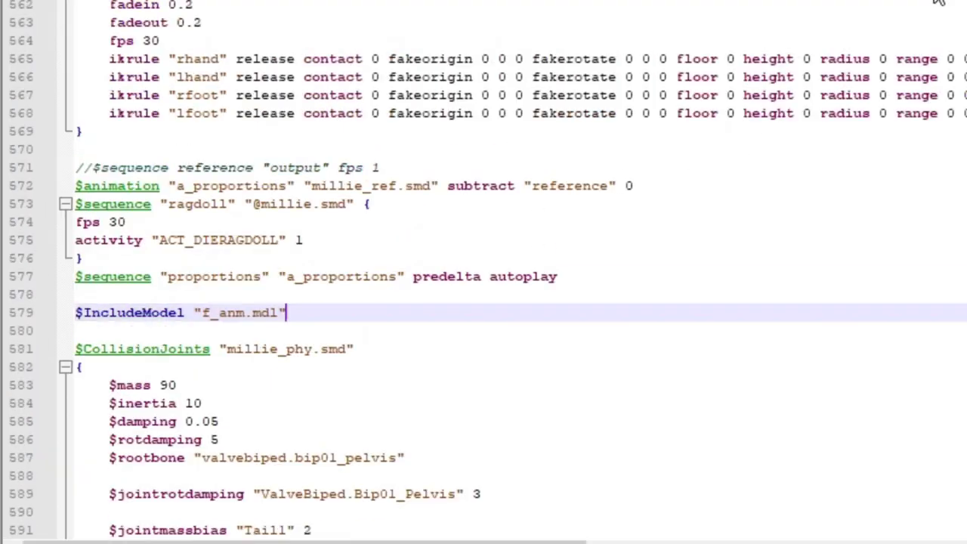
left_click_drag(286, 312, 84, 312)
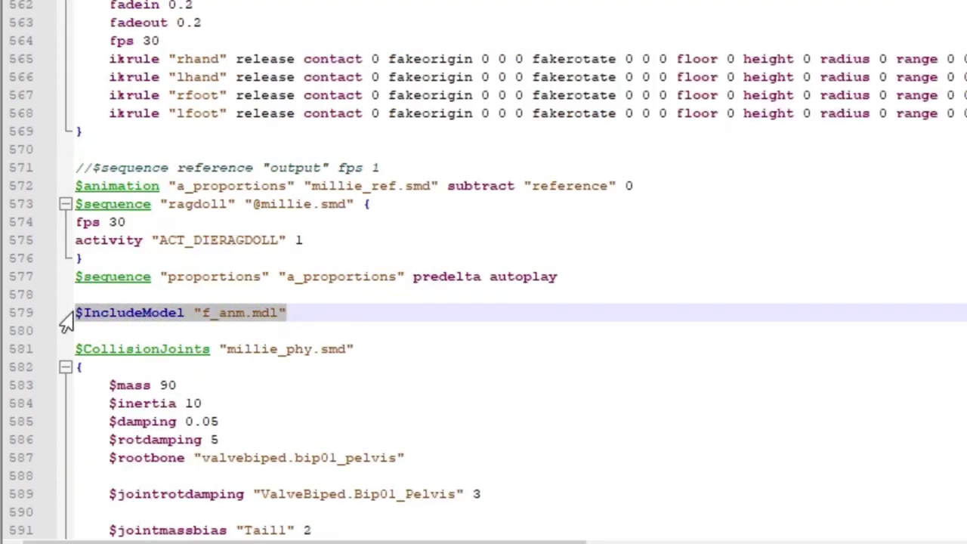
key("ctrl+v")
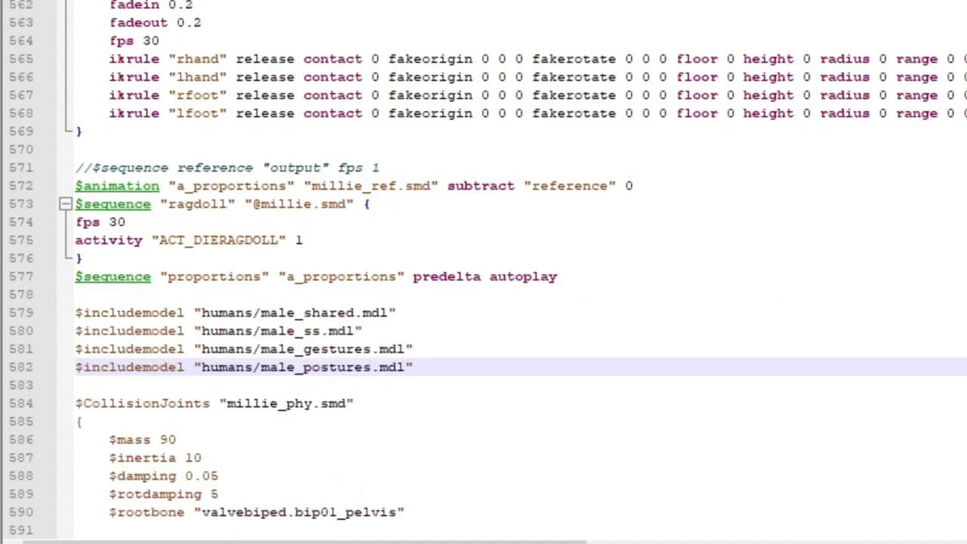
left_click(314, 0)
left_click(423, 542)
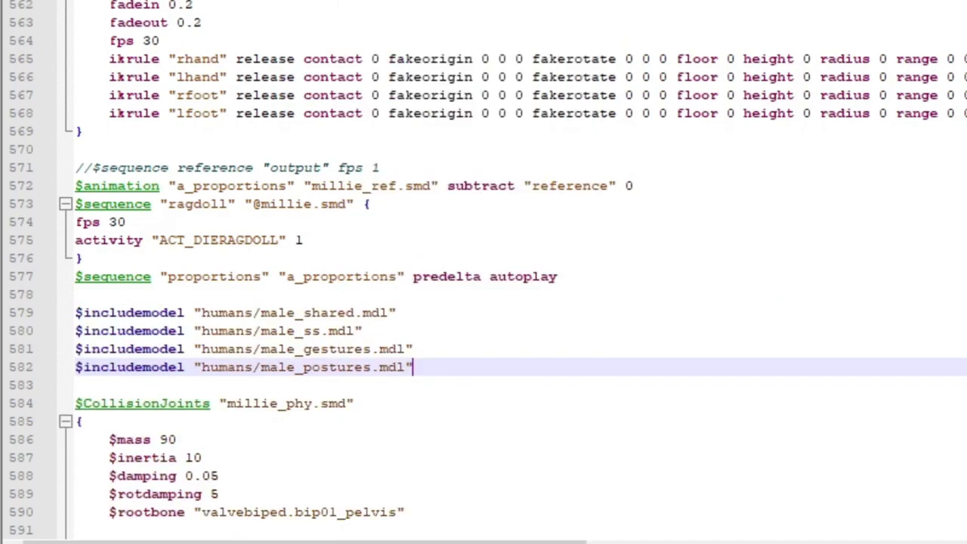
Change "male" to "female" in the shared, ss, gestures and postures $includemodel lines.
left_click(262, 313)
type("fe")
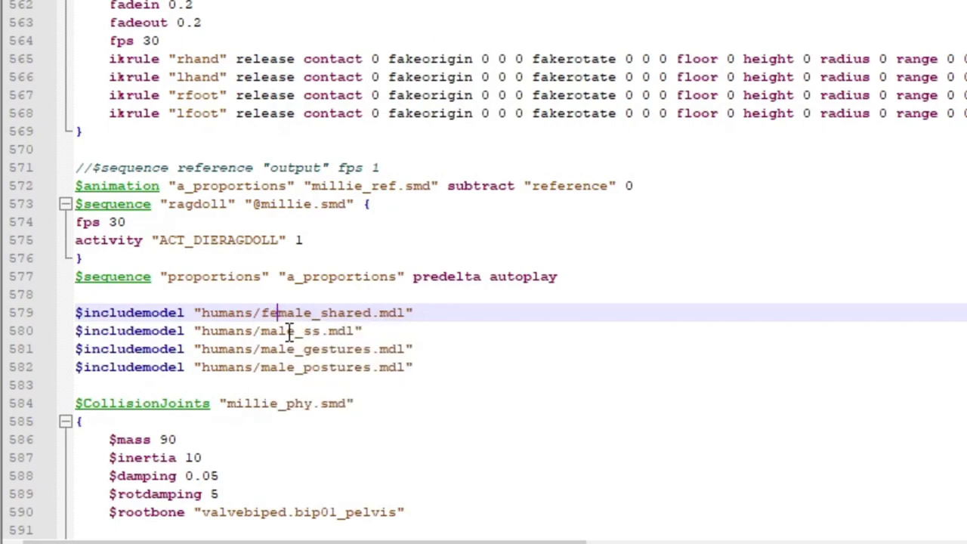
left_click(261, 331)
type("fe")
key("Escape")
left_click(262, 349)
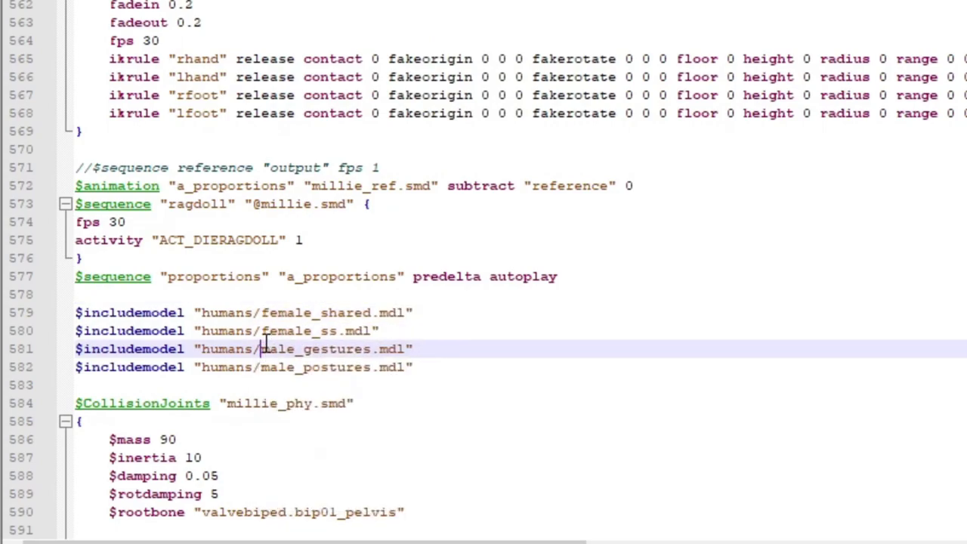
type("fe")
key("Escape")
left_click(262, 368)
type("fe")
key("Escape")
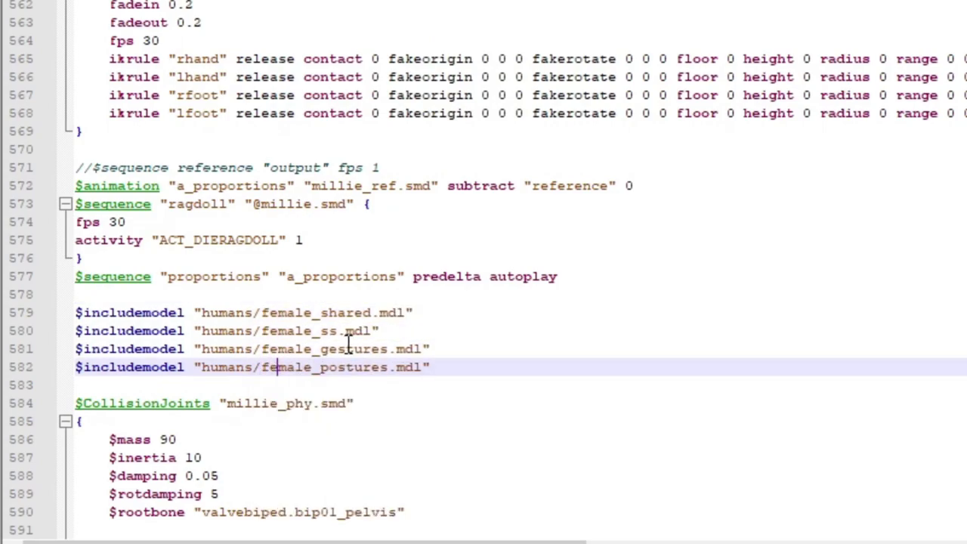
left_click(346, 349)
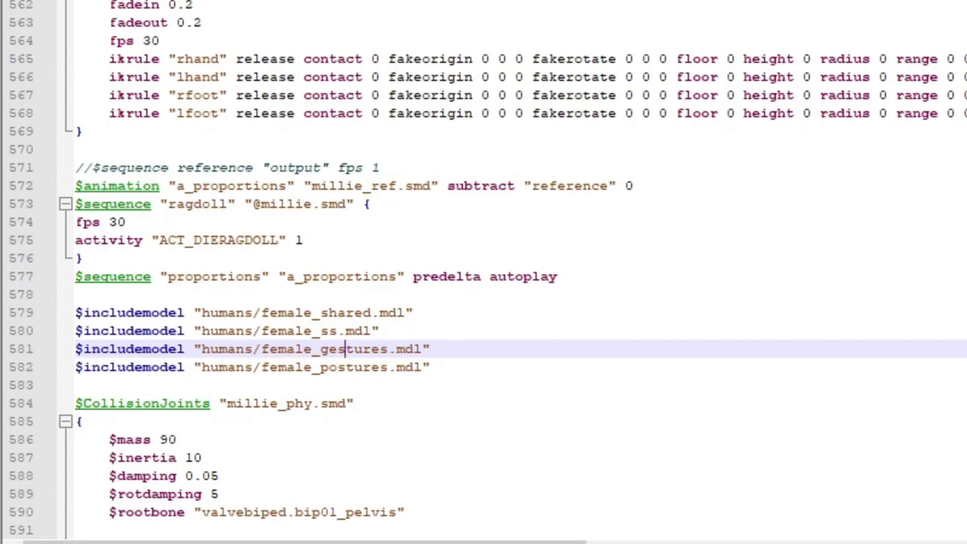
In File Explorer, duplicate compile_millie_npc.qc within the millie_dec folder.
key("alt+Tab")
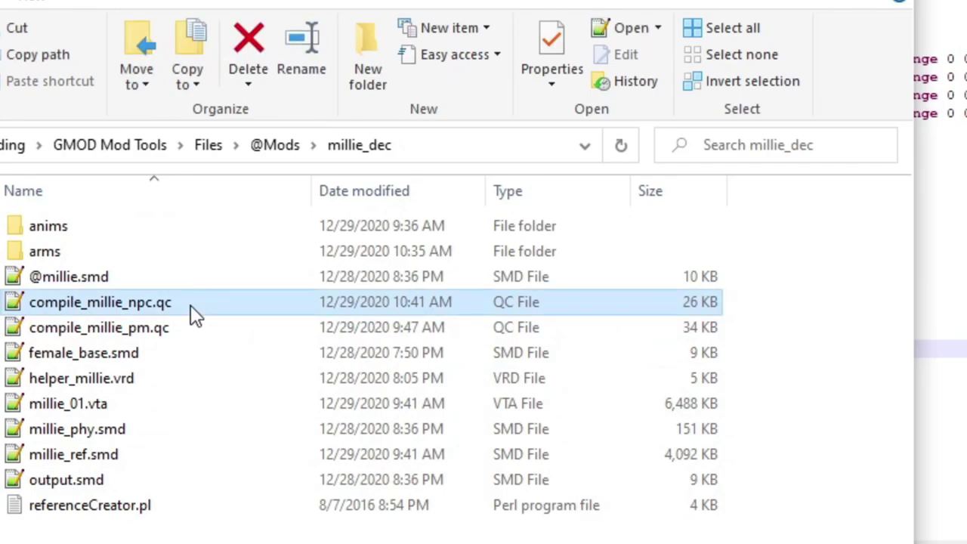
key("ctrl+c")
key("ctrl+v")
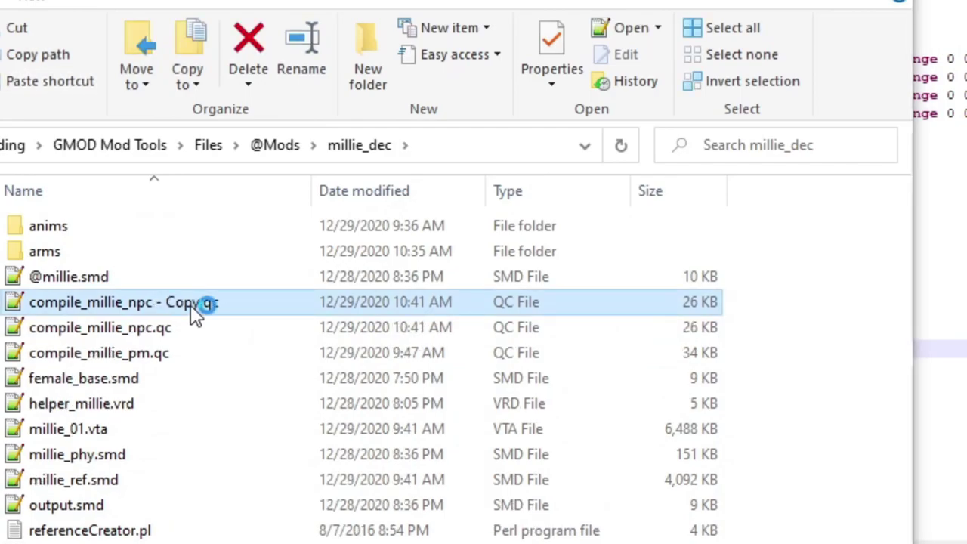
Back in Notepad++, replace Millie's human $includemodel lines with Moxxie's combine_soldier_anims.mdl and humans/male_shared.mdl lines.
key("alt+Tab")
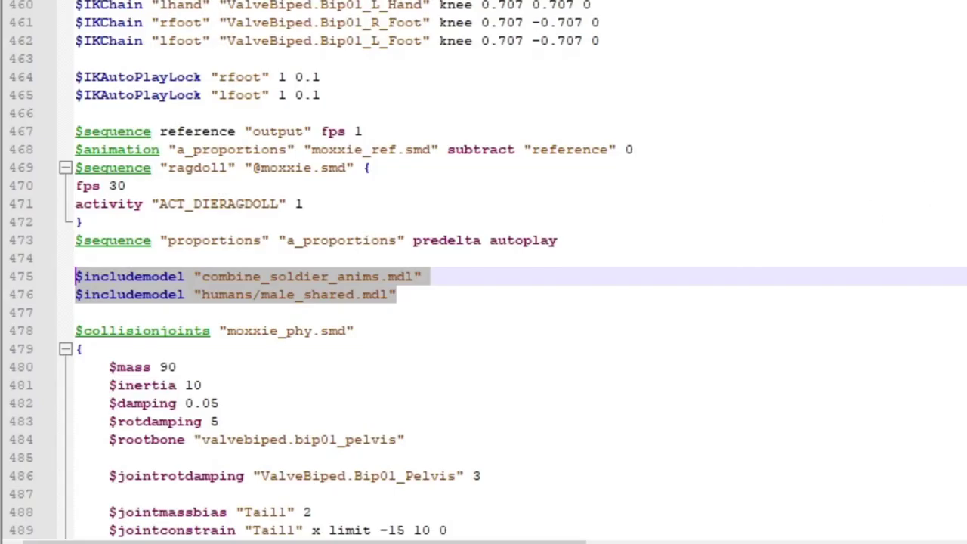
key("ctrl+Tab")
left_click_drag(440, 387, 458, 313)
key("ctrl+v")
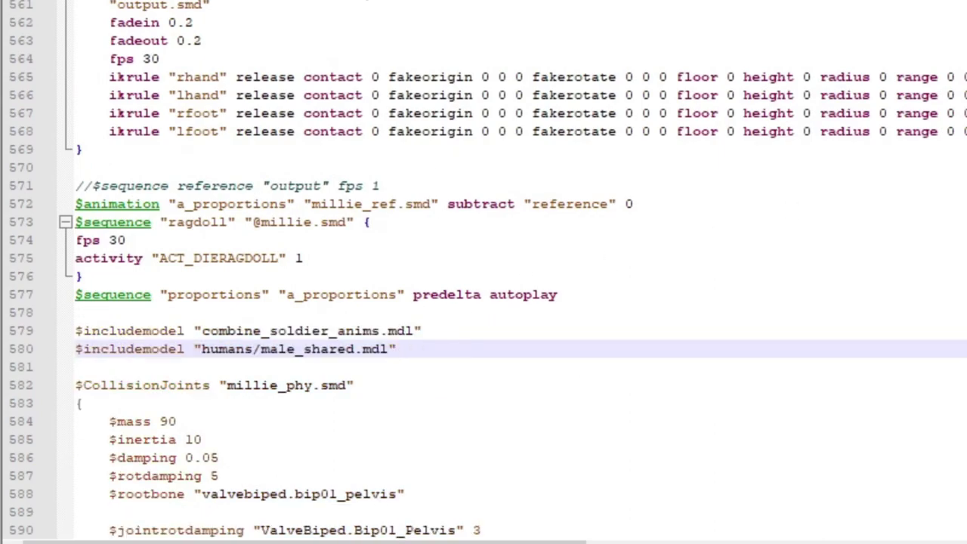
left_click(358, 0)
left_click(414, 543)
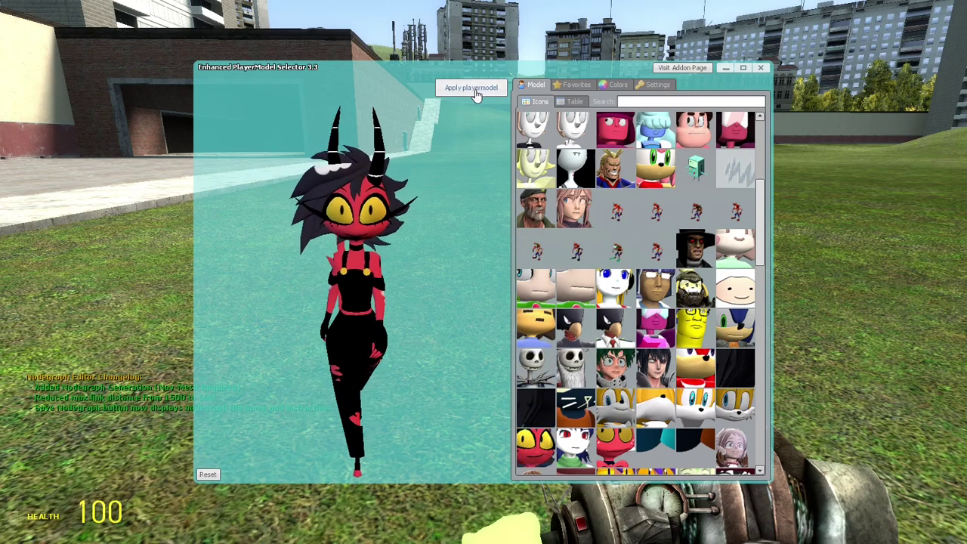
In Garry's Mod, apply the Millie playermodel, close the selector and equip the pistol to check the first-person arms.
left_click(474, 90)
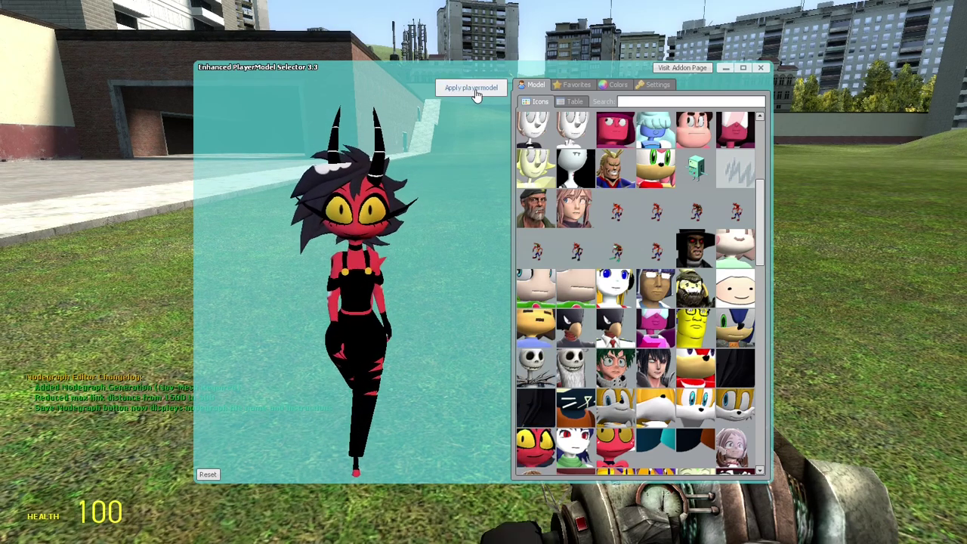
left_click(758, 69)
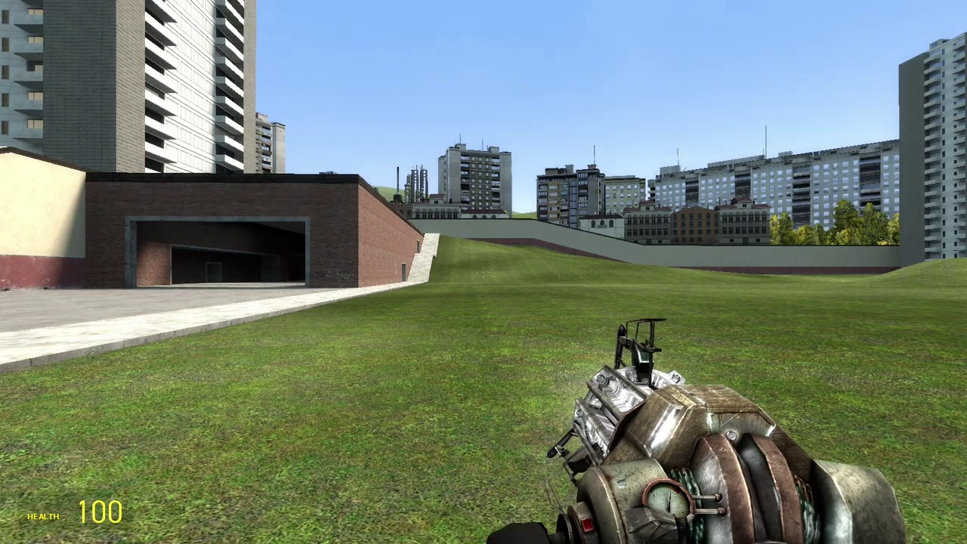
key("2")
Switch weapons and set the Simple ThirdPerson camera's yaw to 180 to view Millie from the front.
key("c")
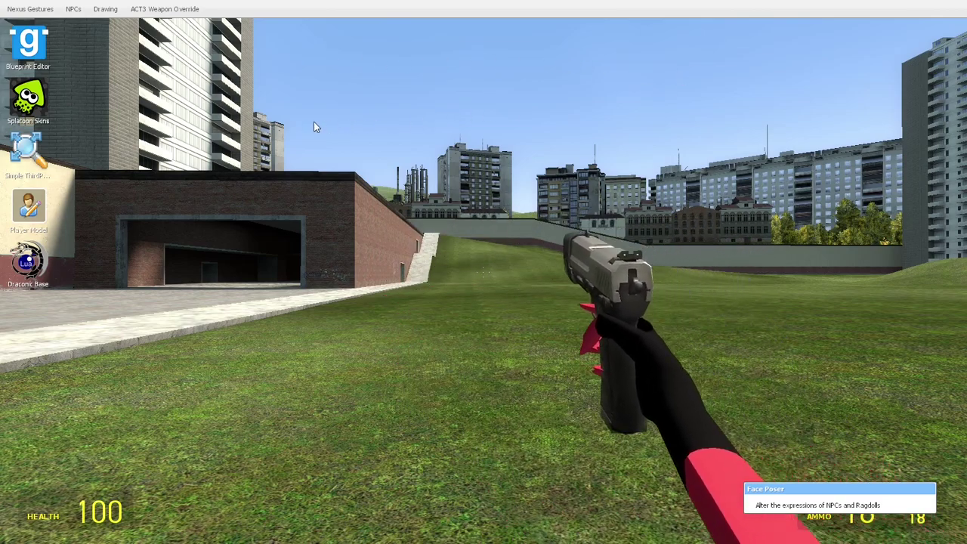
key("2")
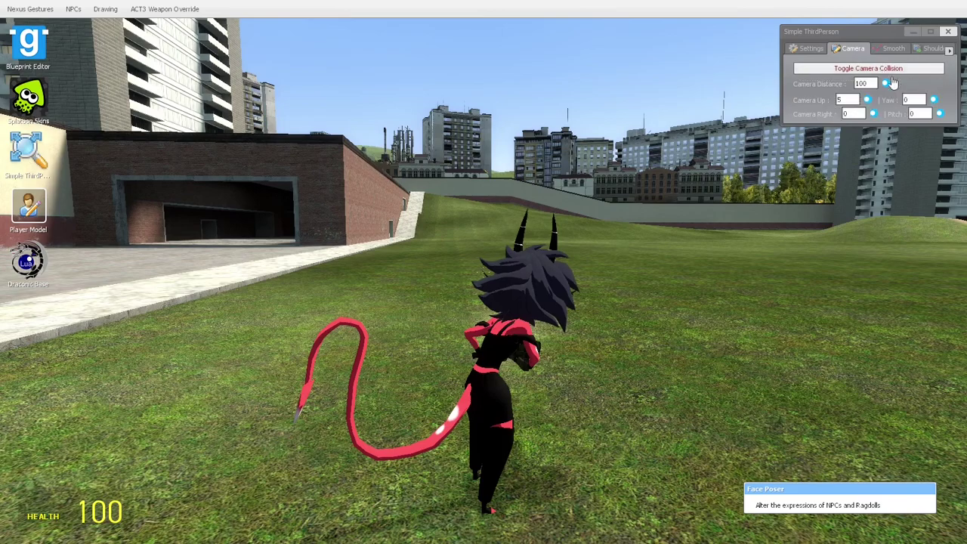
left_click(917, 99)
type("180")
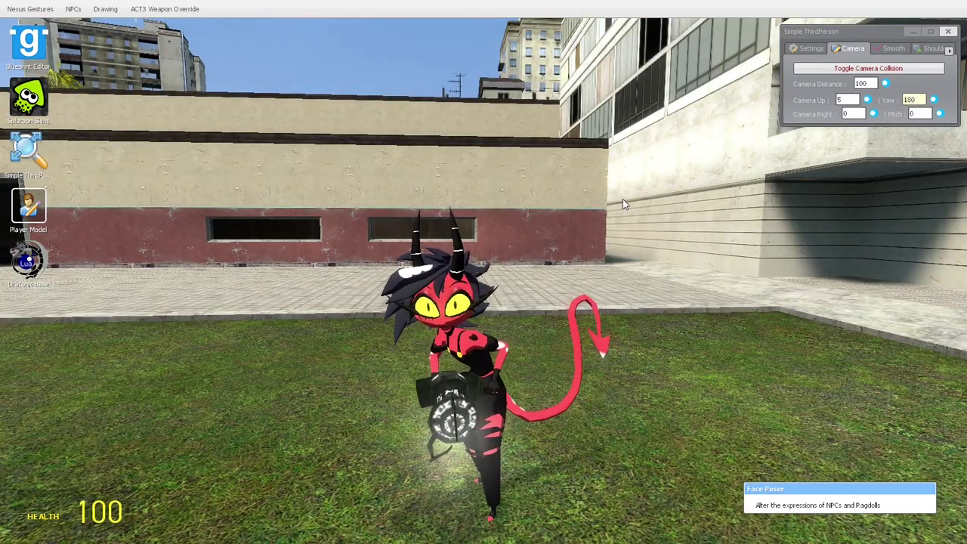
Walk around as Millie in third person, fire the revolver and reload it to check her playermodel animations.
left_click(715, 216)
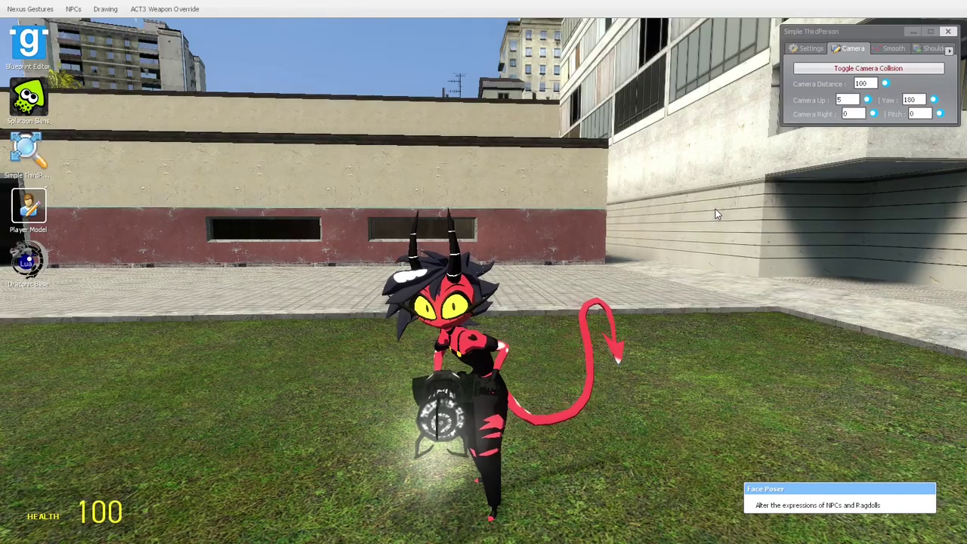
key("c")
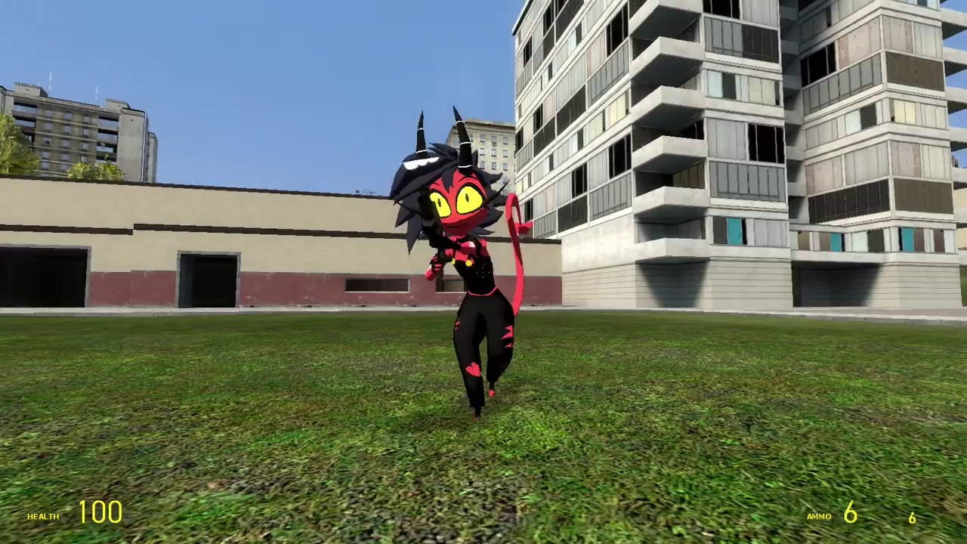
key("w")
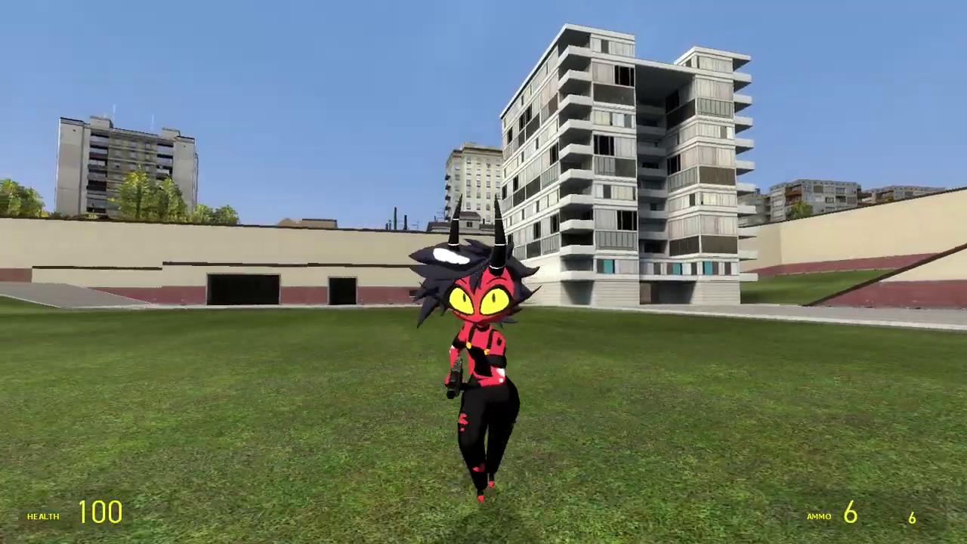
left_click(483, 272)
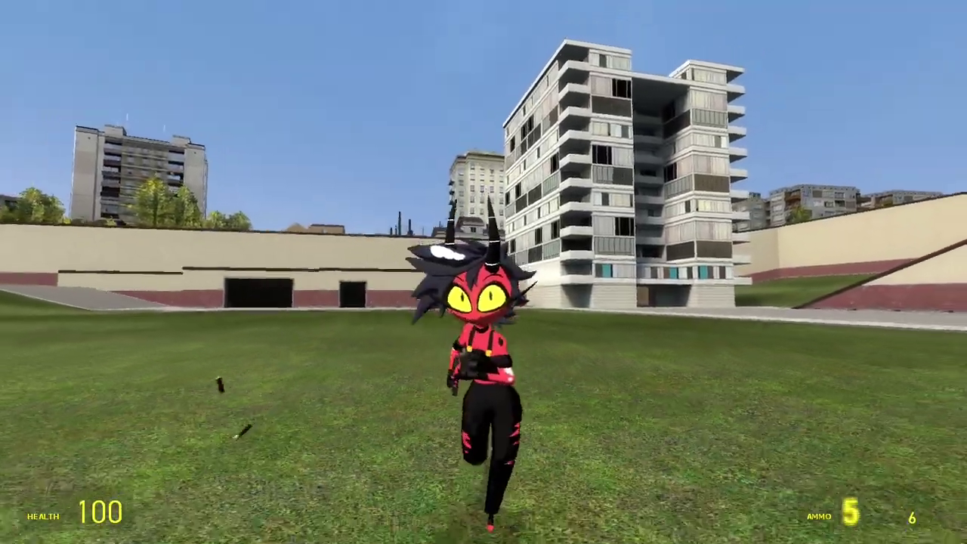
key("r")
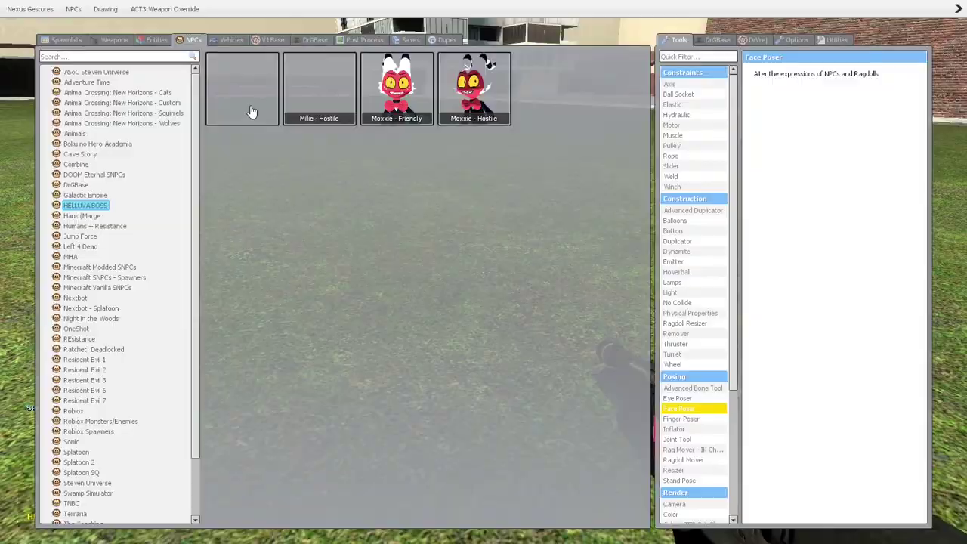
Spawn the first Millie NPC and the hostile Millie NPC from the HELLUVA BOSS category.
key("q")
left_click(252, 111)
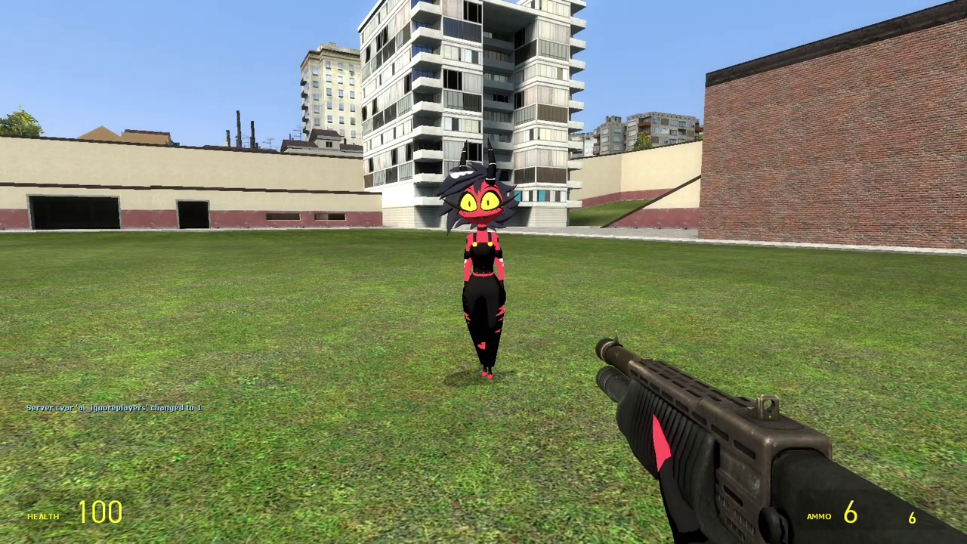
key("q")
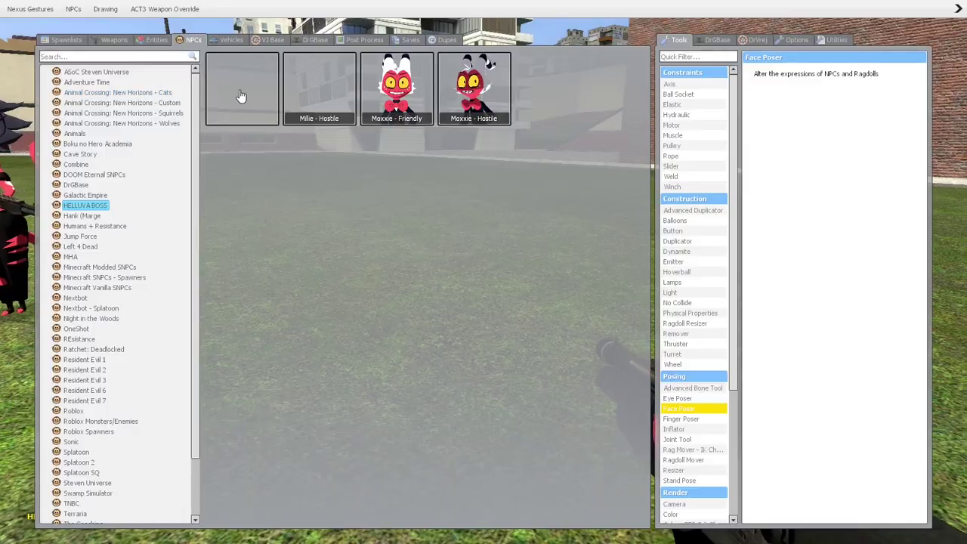
left_click(336, 89)
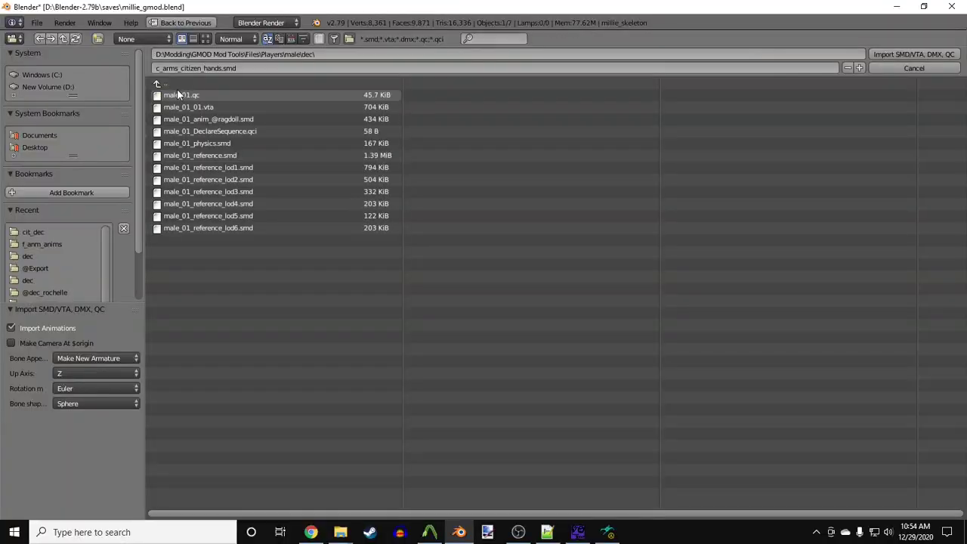
In Blender, import male_01_reference.smd from the male dec folder with its own new armature.
left_click(216, 155)
double_click(215, 155)
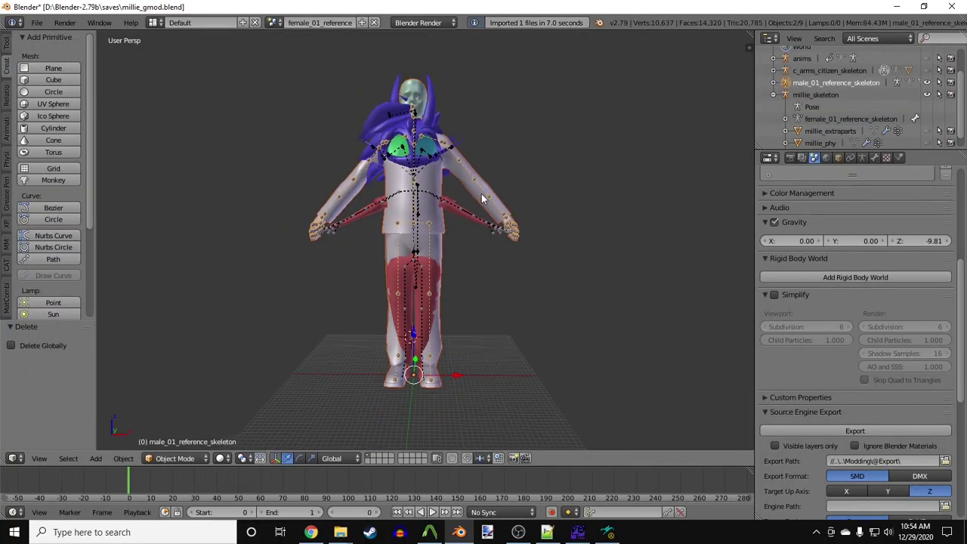
In front view, move the ValveBiped.Bip01_Pelvis bone of the millie_hostile armature in Pose Mode.
key("KP_1")
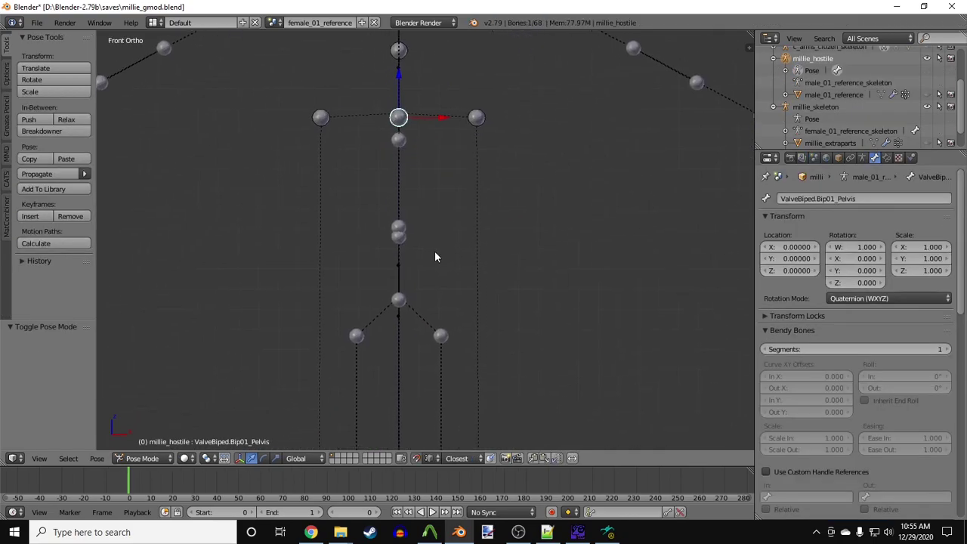
mouse_move(434, 250)
middle_mouse_down()
mouse_move(400, 315)
mouse_move(342, 369)
mouse_move(389, 346)
mouse_move(434, 220)
middle_mouse_up()
key("g")
left_click(340, 366)
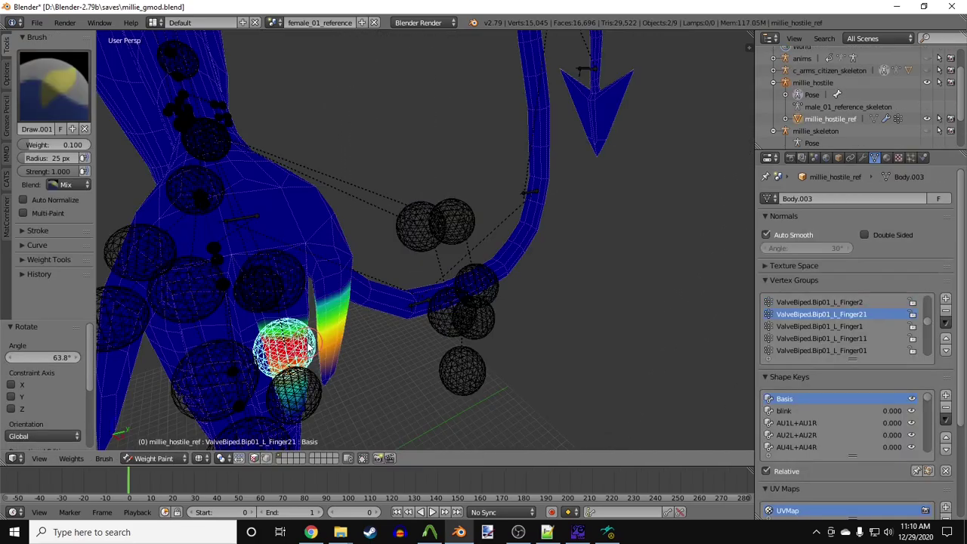
Rotate the left hand's Finger21 bone about 85° and bend Finger22 in Weight Paint mode to test the finger deformation.
middle_click_drag(308, 346, 369, 309)
key("KP_1")
key("r")
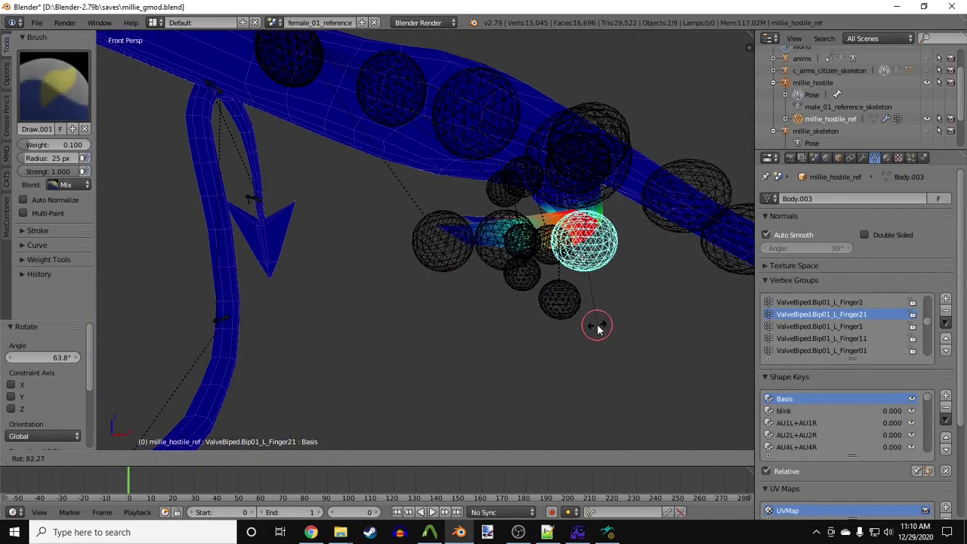
right_click(495, 242)
key("r")
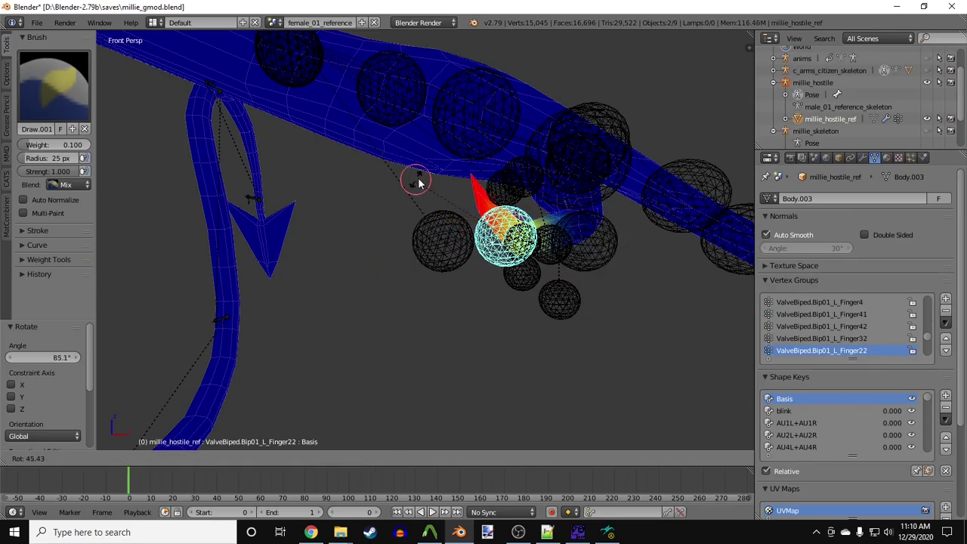
middle_click_drag(426, 238, 482, 254)
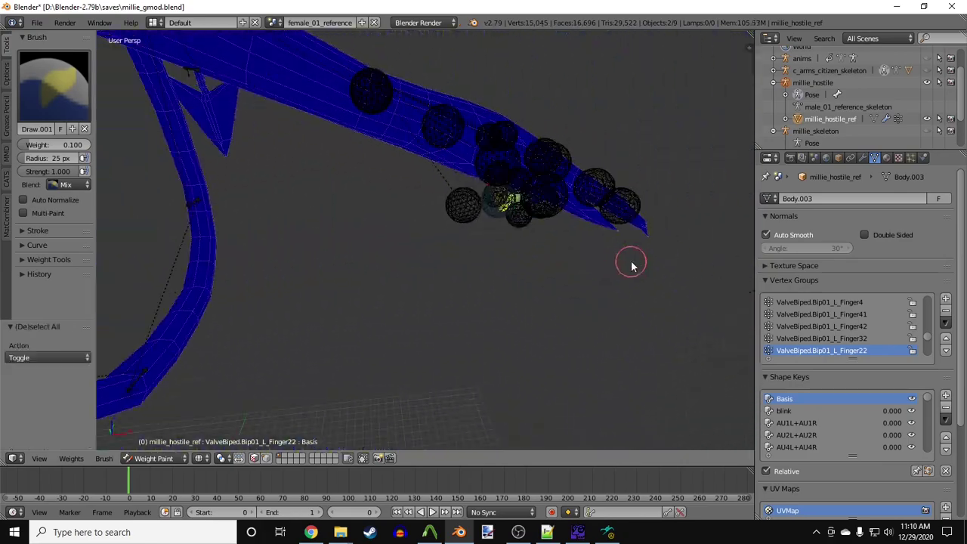
key("a")
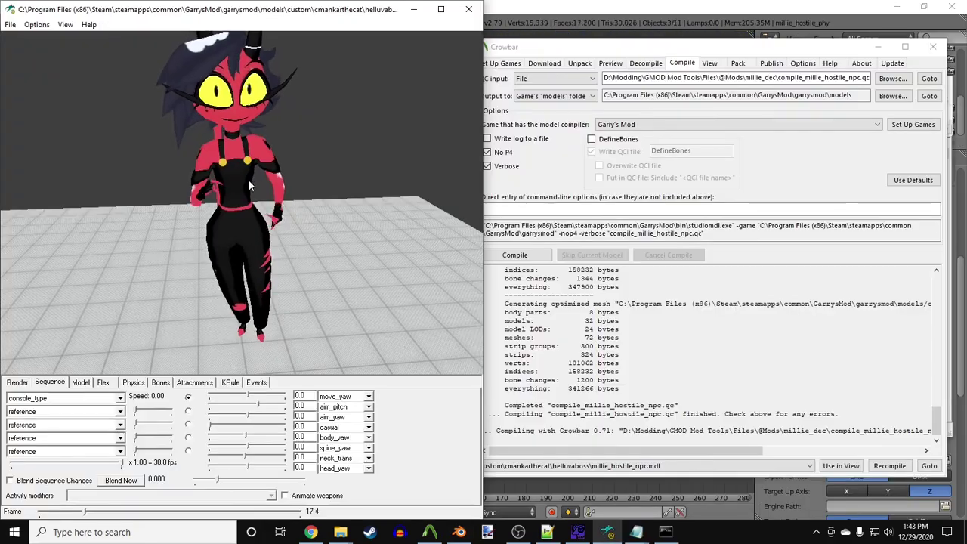
In the Half-Life model viewer, inspect the console_type sequence on millie_hostile_npc.mdl.
left_click_drag(248, 178, 244, 170)
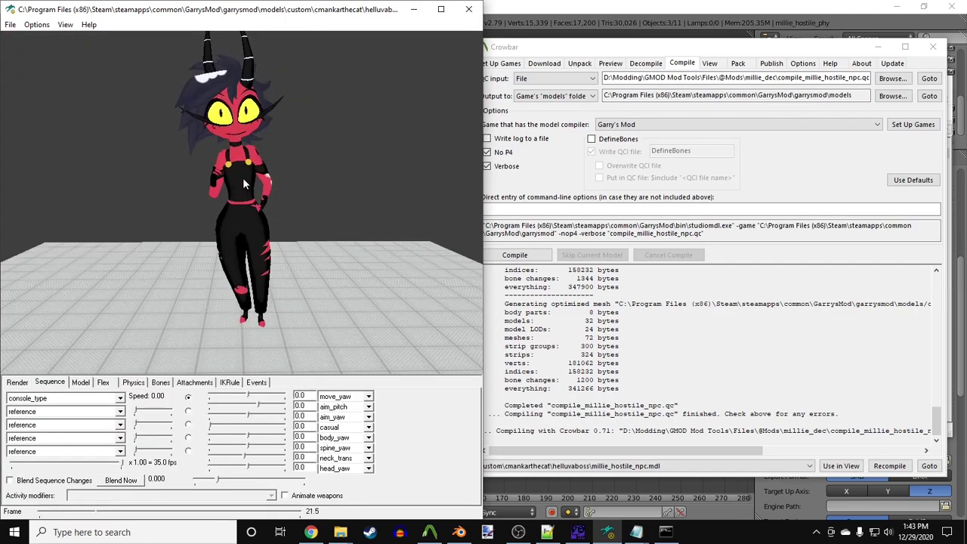
left_click(243, 175)
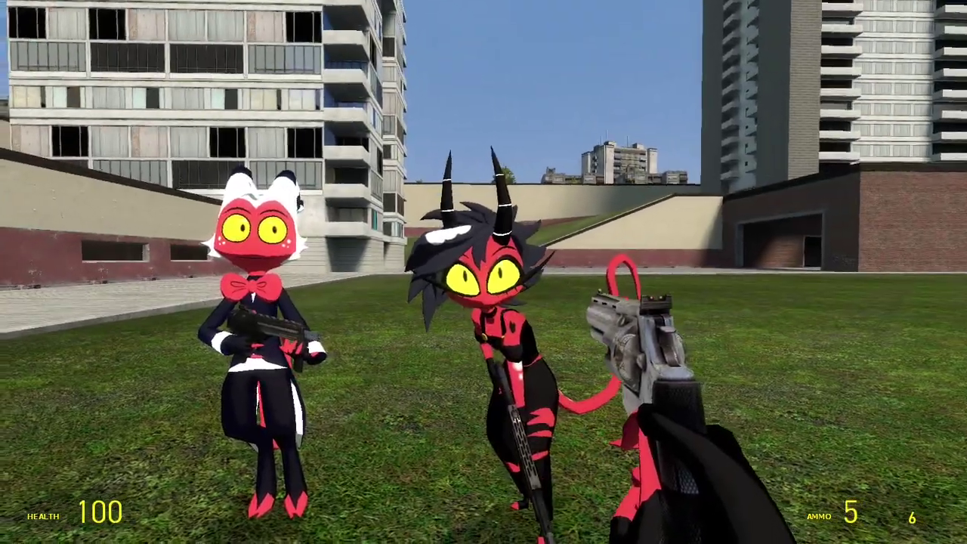
In Garry's Mod, fire the revolver at the armed Millie NPC beside Moxxie to test her ragdoll.
left_click(484, 273)
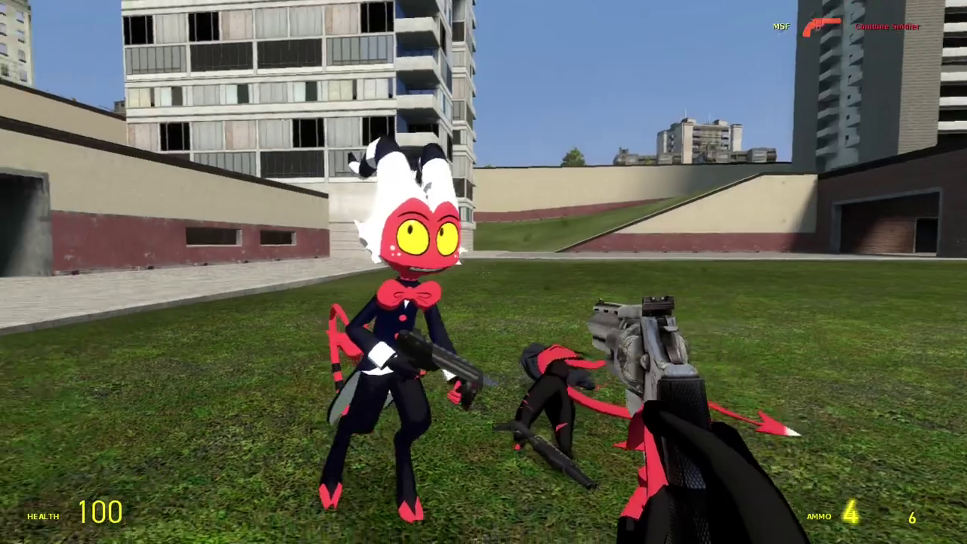
left_click(484, 272)
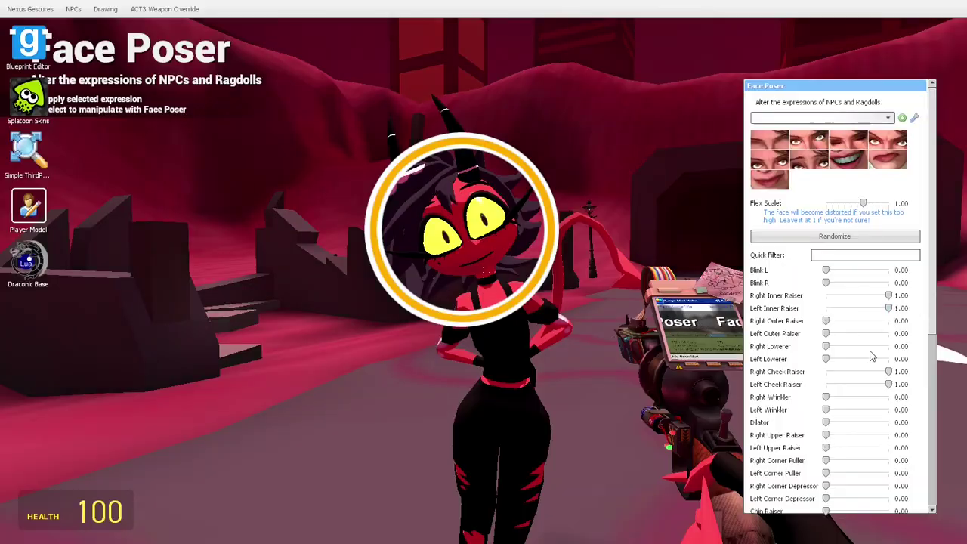
Give Millie an open-mouthed smile in Face Poser: Dilator 0.75, both Corner Pullers 1.00, Jaw Drop 2.00, both Mouth Drops 1.00, v 0.22.
scroll(887, 378, "down", 1)
left_click_drag(831, 392, 893, 403)
scroll(875, 393, "down", 1)
left_click(858, 380)
left_click(890, 412)
scroll(888, 410, "down", 6)
left_click(841, 493)
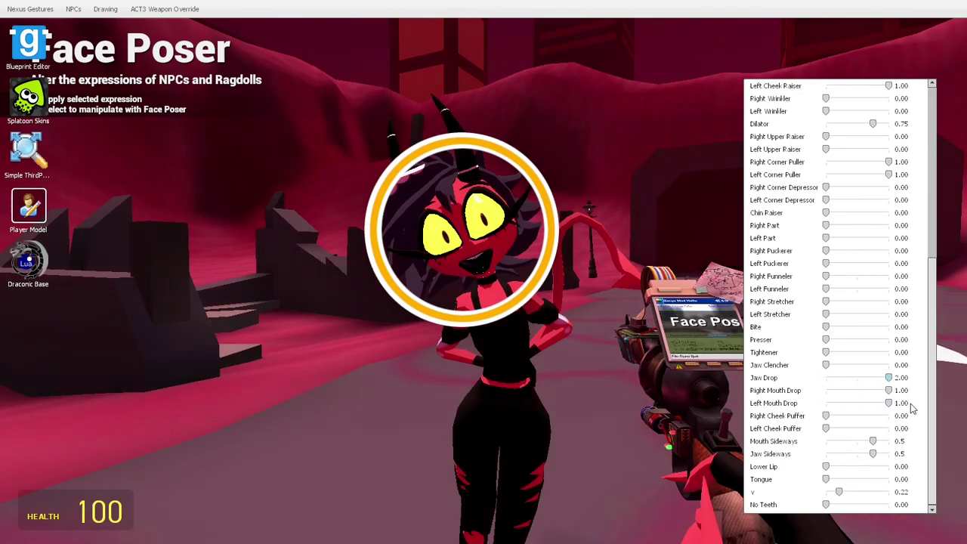
left_click_drag(793, 378, 805, 378)
key("c")
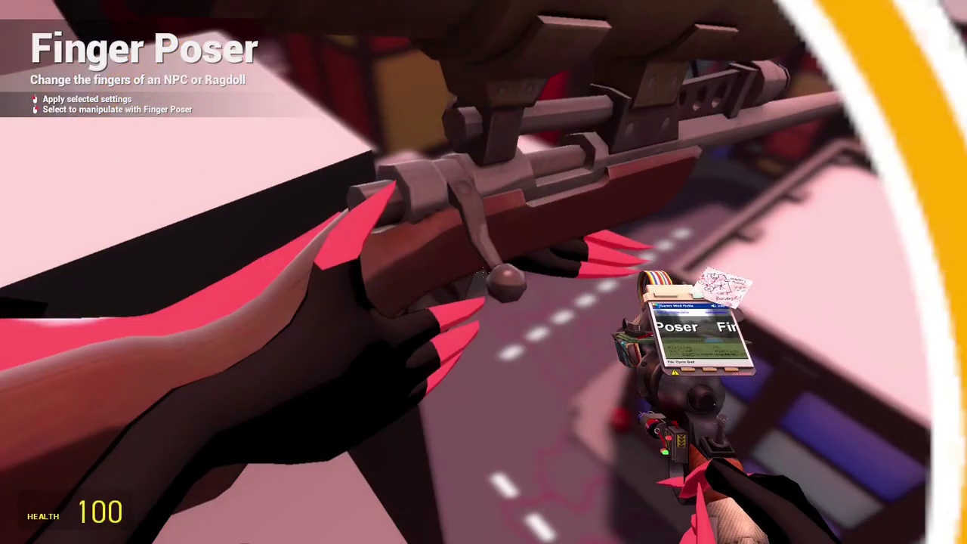
Pose Millie's thumb and index finger joints around the sniper rifle with the Finger Poser.
key("c")
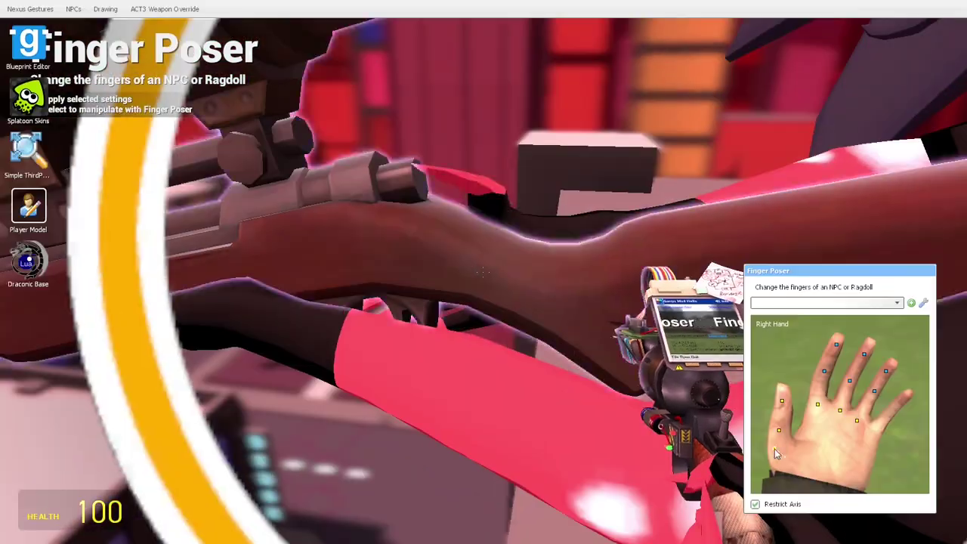
left_click_drag(775, 449, 784, 435)
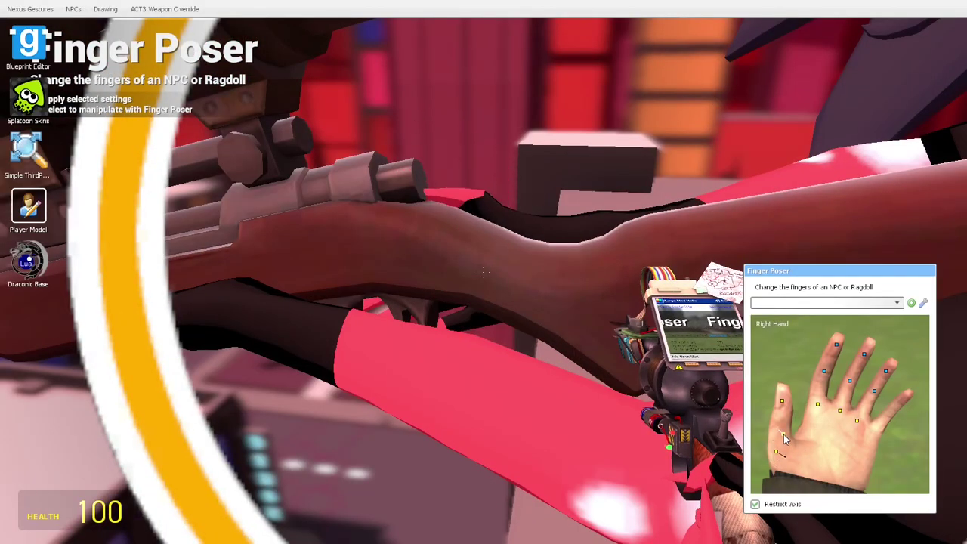
key("c")
left_click_drag(836, 345, 836, 336)
left_click_drag(825, 371, 824, 358)
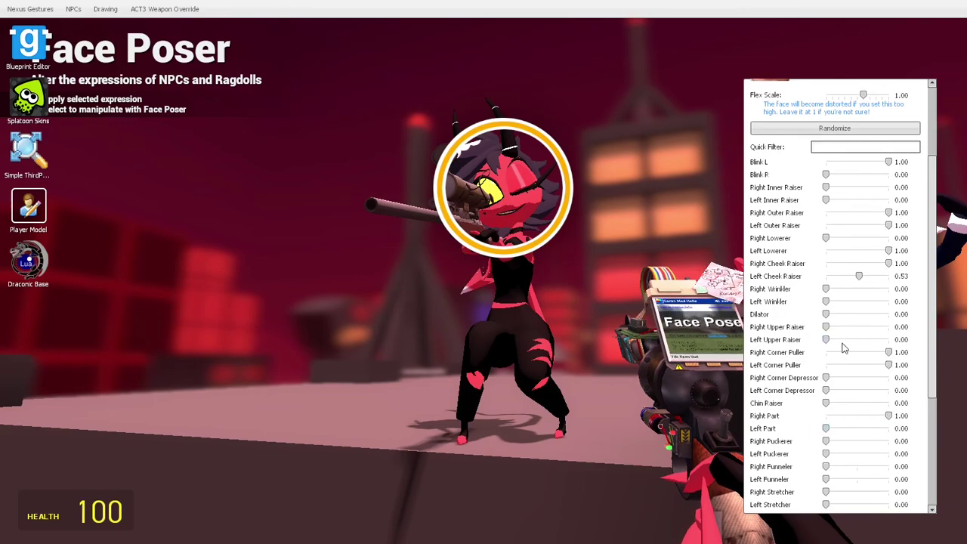
Refine the winking Millie's mouth in Face Poser, with Left Part at 1.00, Left Upper Raiser at 0.00 and a lower flex adjusted.
left_click_drag(826, 429, 890, 429)
left_click_drag(857, 340, 733, 350)
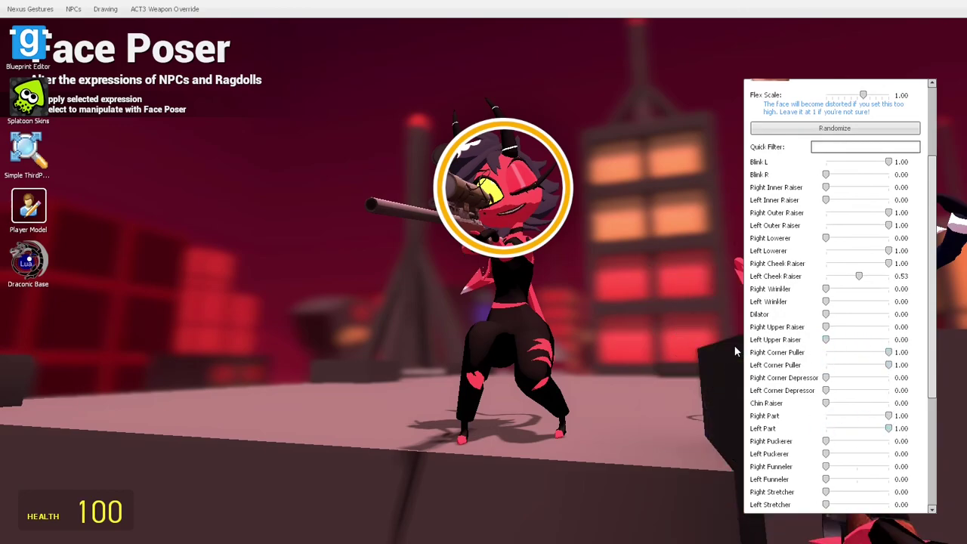
scroll(839, 408, "down", 5)
left_click_drag(826, 505, 845, 505)
scroll(866, 374, "up", 2)
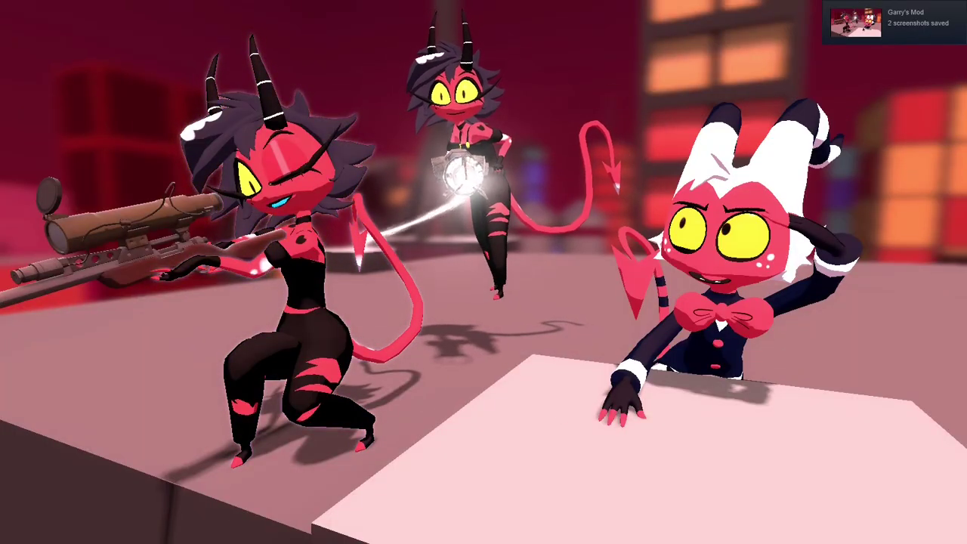
In the Steam overlay's Screenshot Uploader, permanently delete the second shot of the posed scene and select the first one.
key("shift+Tab")
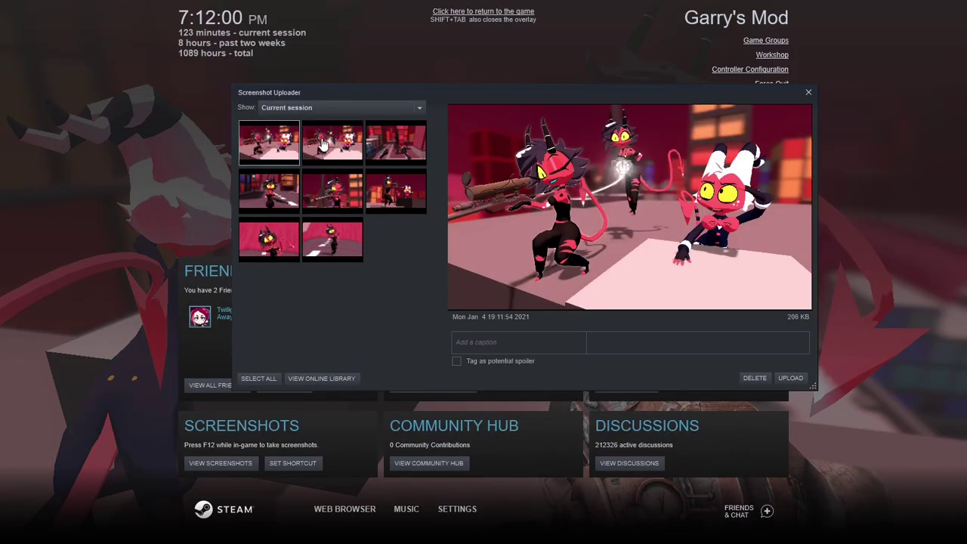
left_click(751, 375)
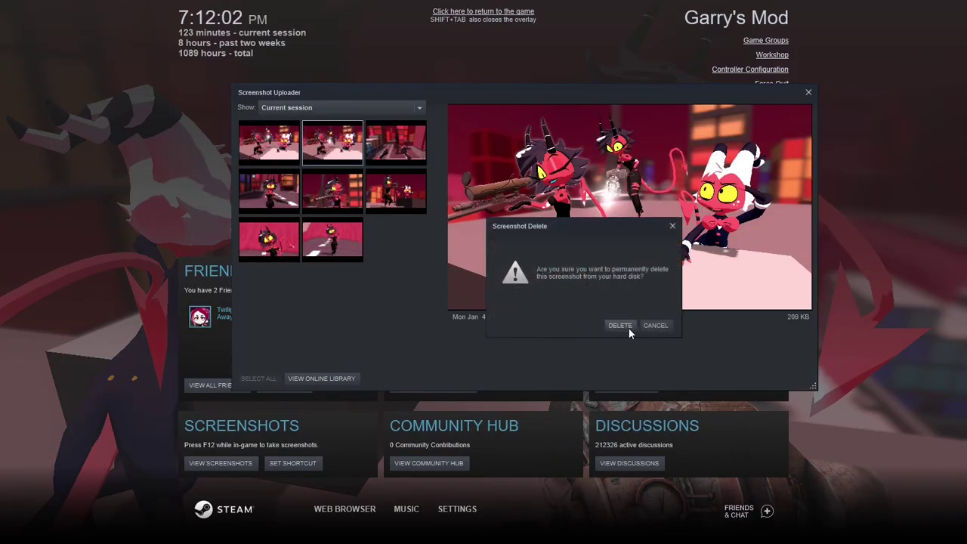
left_click(629, 328)
left_click(291, 151)
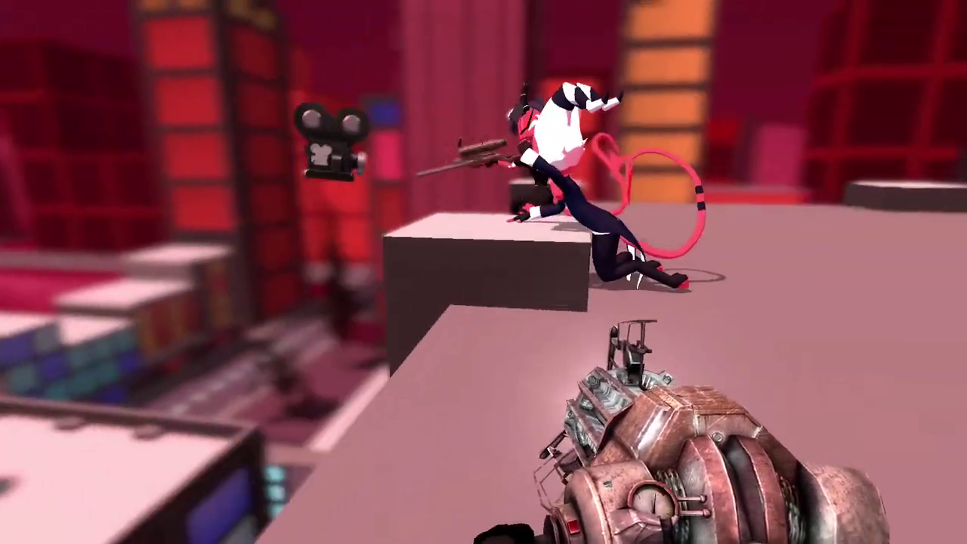
key("w")
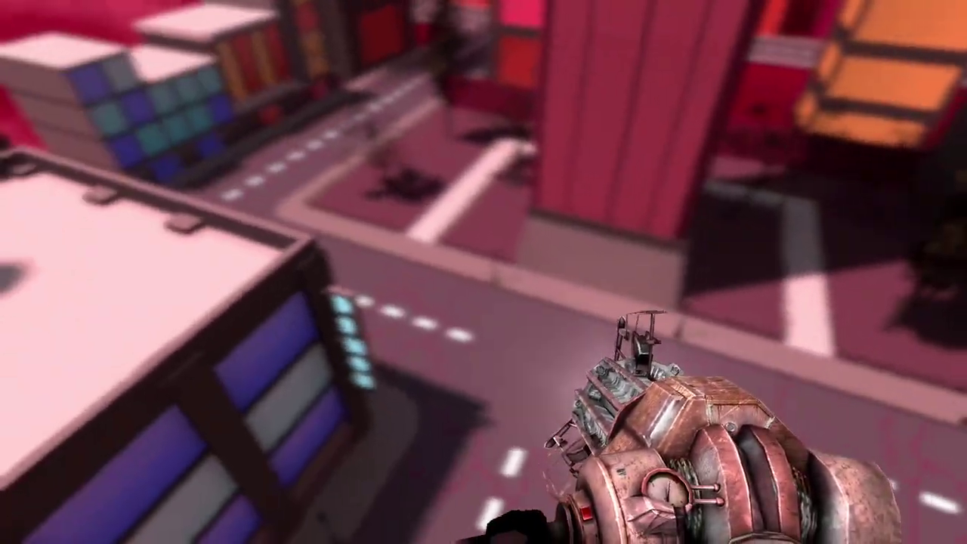